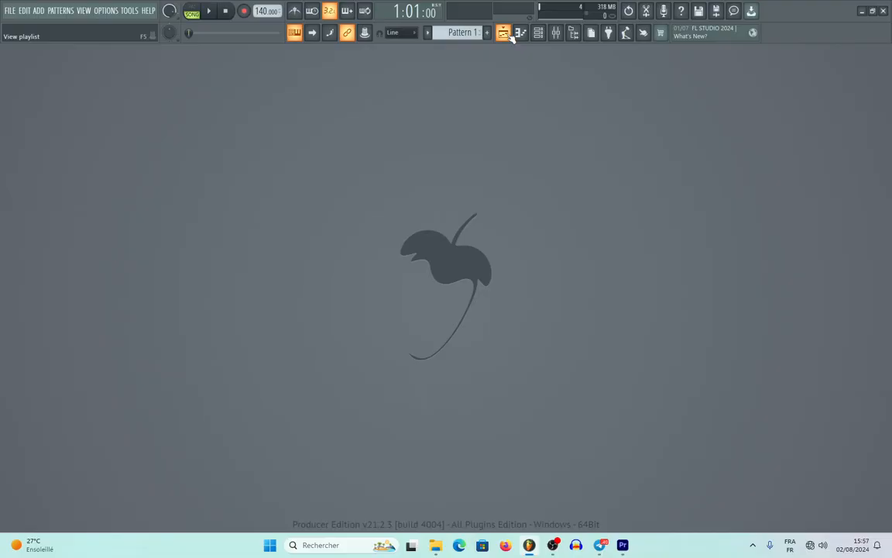
- Open the playlist, look through the mixer's insert tracks from first to last, and close the mixer again
left_click(505, 34)
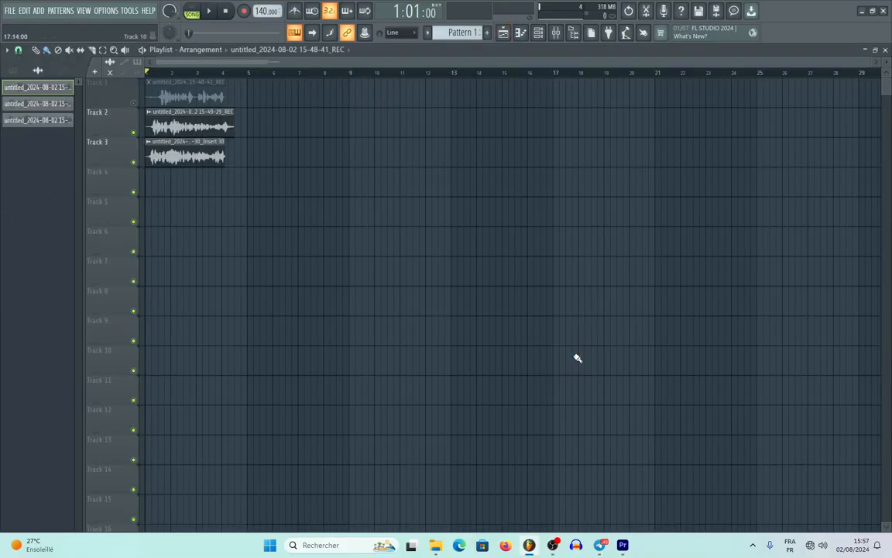
left_click(558, 33)
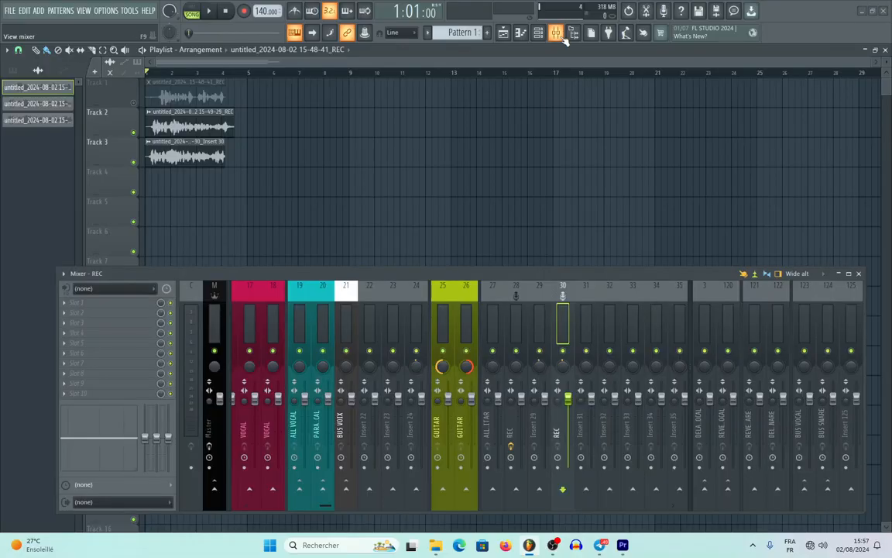
scroll(495, 313, "up", 8)
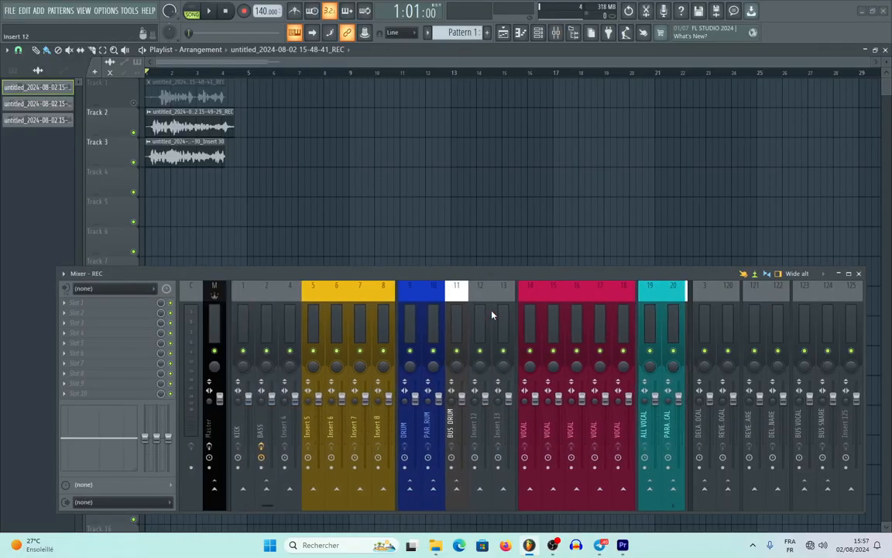
left_click_drag(390, 281, 339, 293)
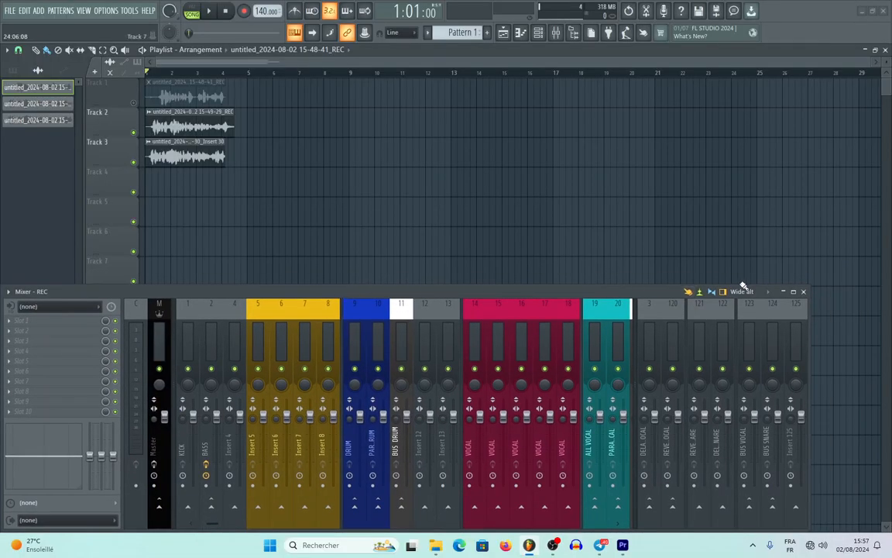
scroll(488, 313, "down", 9)
scroll(488, 313, "down", 4)
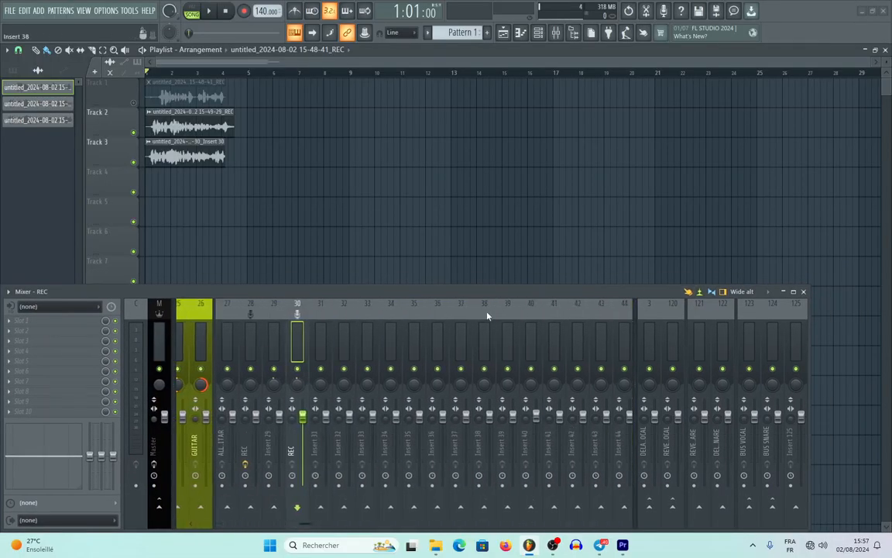
scroll(488, 314, "up", 10)
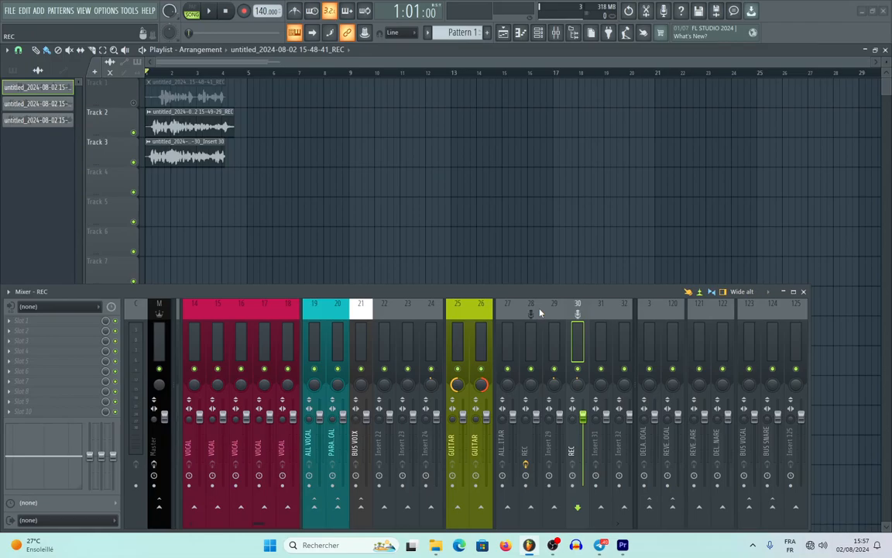
left_click(804, 292)
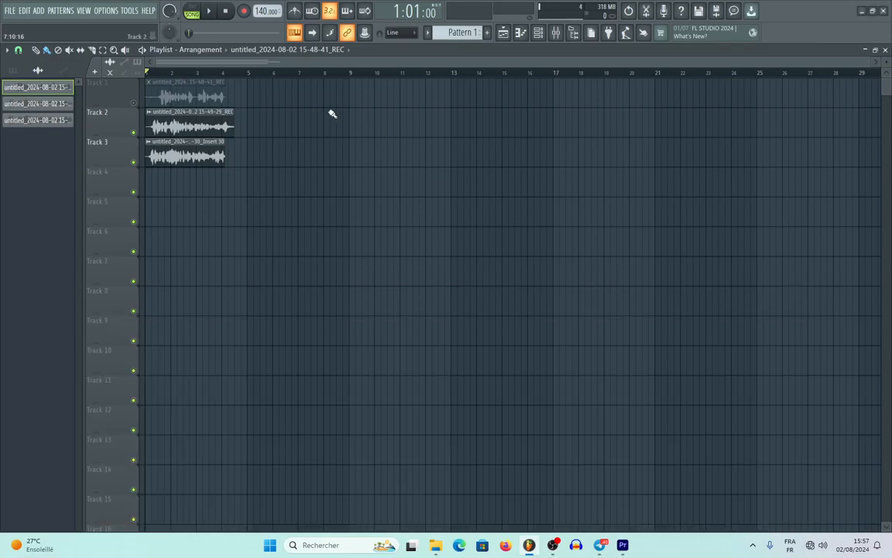
- Add a new empty arrangement named Arrangement_2 to the playlist
scroll(282, 139, "up", 3)
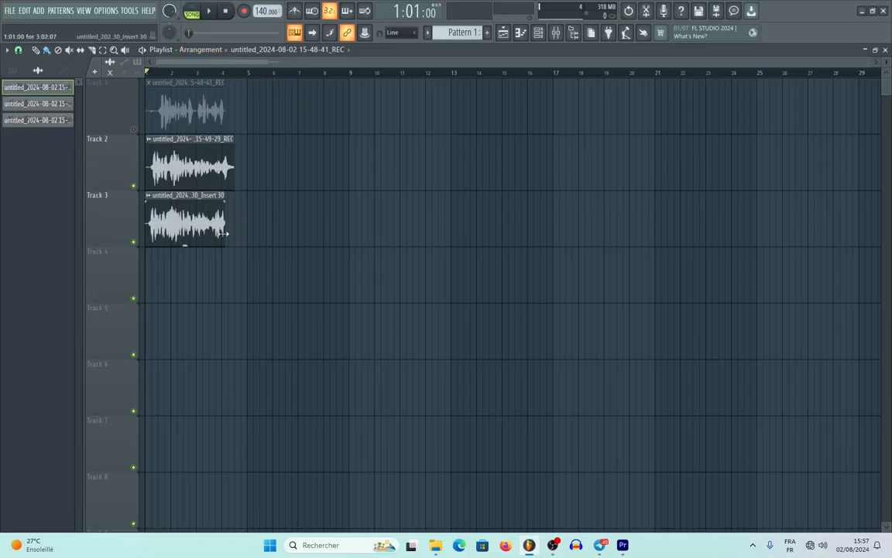
left_click(228, 54)
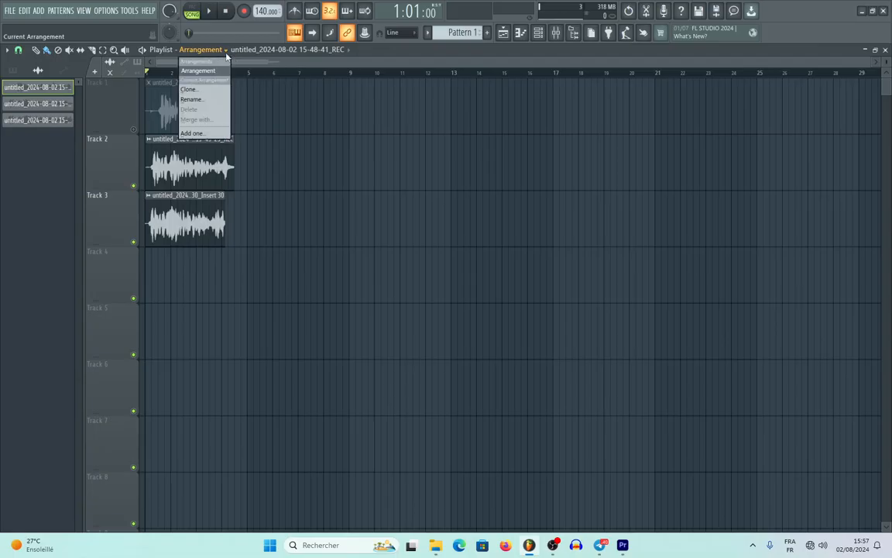
left_click(192, 133)
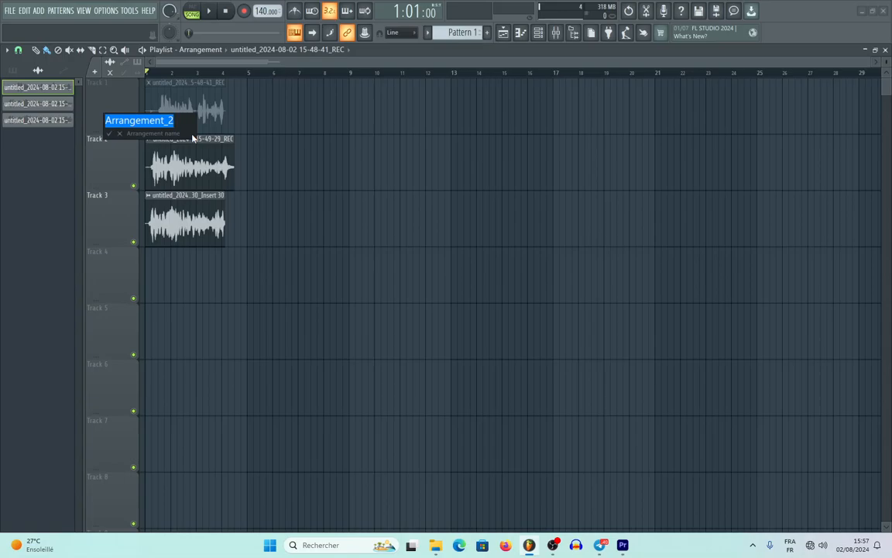
key("Return")
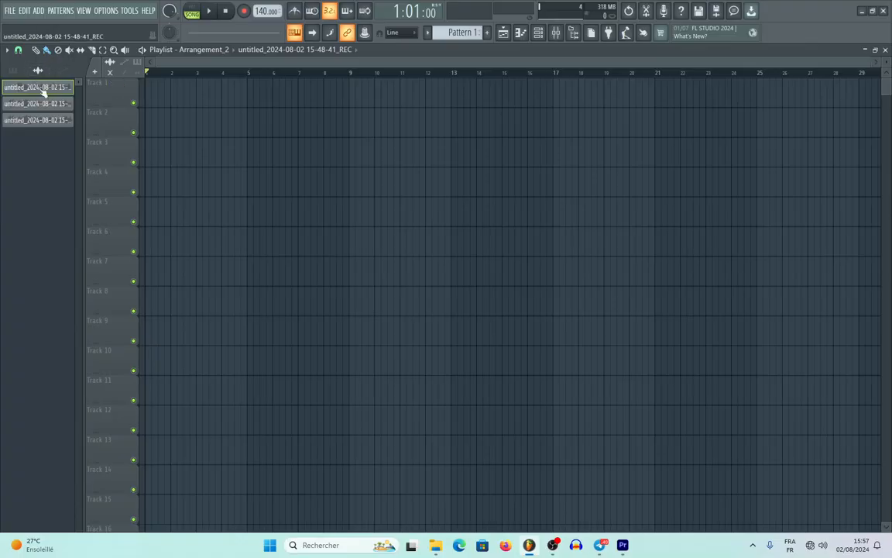
- Return to the first arrangement and rename the first recorded audio clip as VOIX 1
left_click(206, 50)
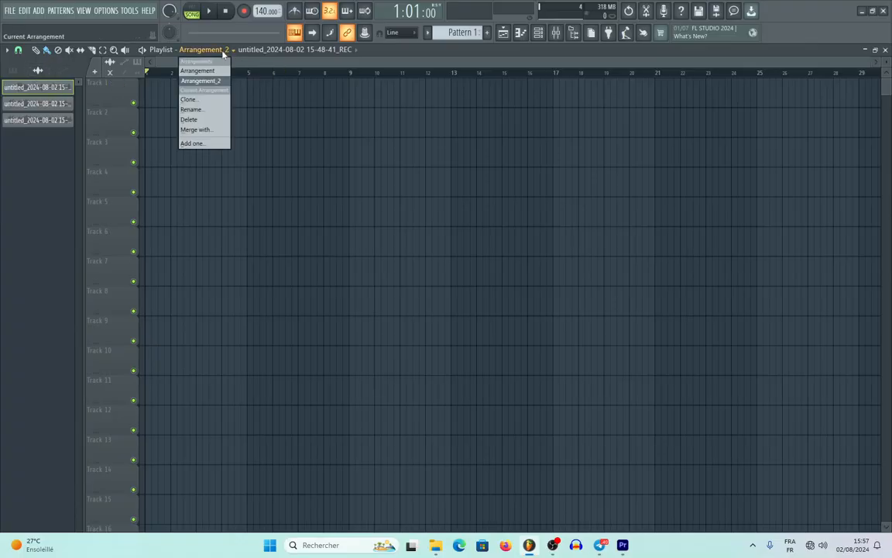
left_click(191, 66)
right_click(49, 88)
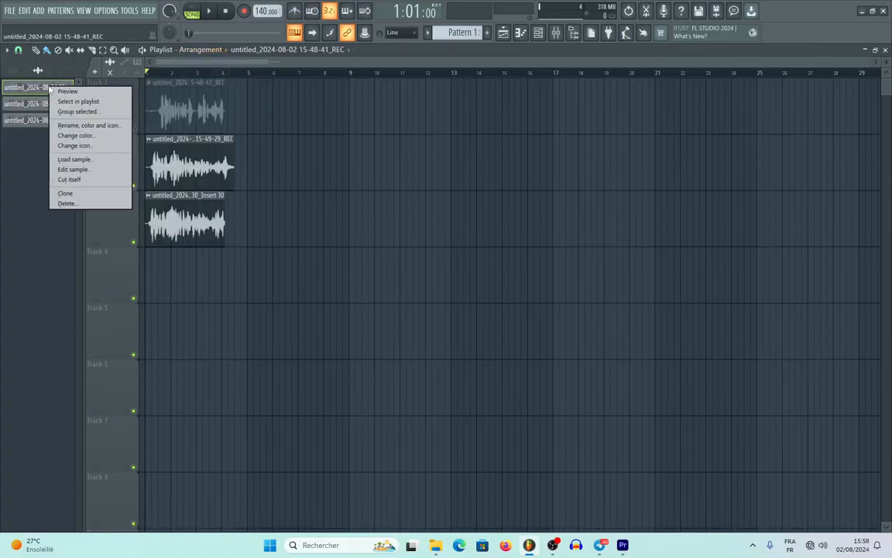
left_click(87, 125)
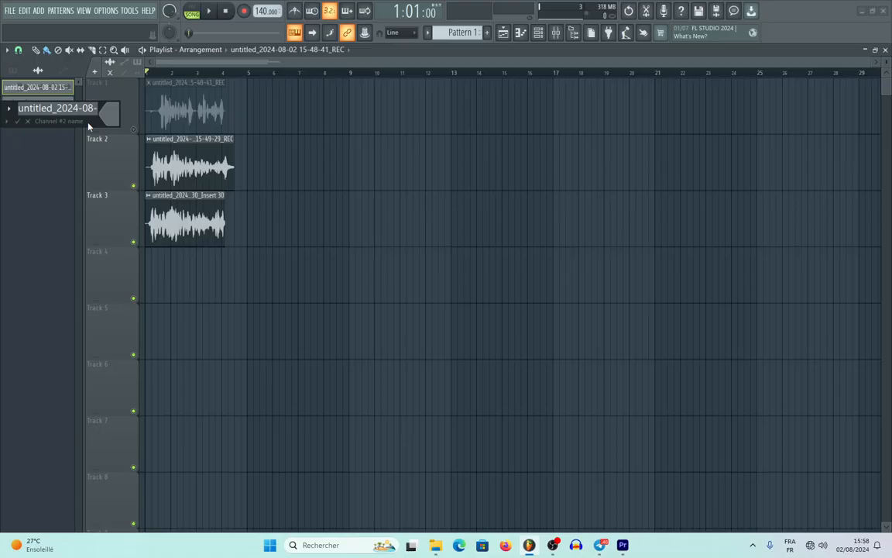
type("VOIX 1")
key("Return")
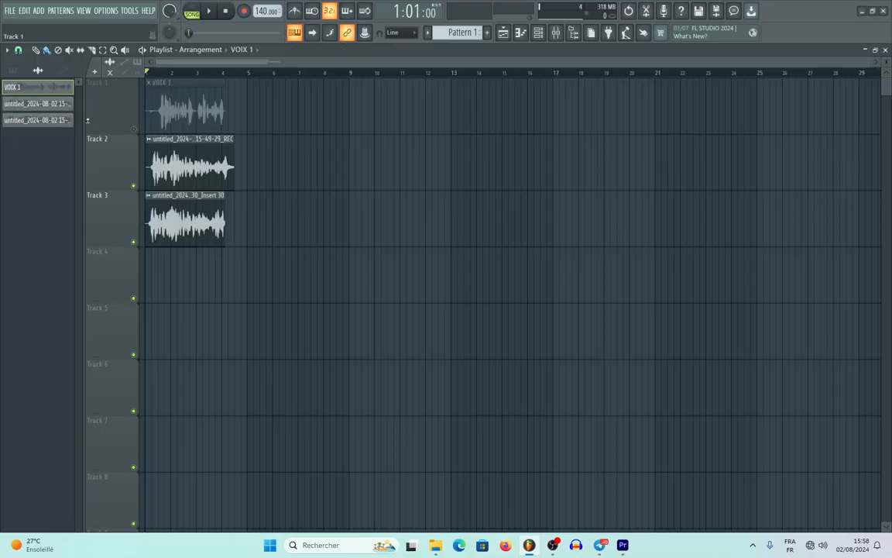
- Rename the second recorded audio clip as VOIX 2
right_click(27, 109)
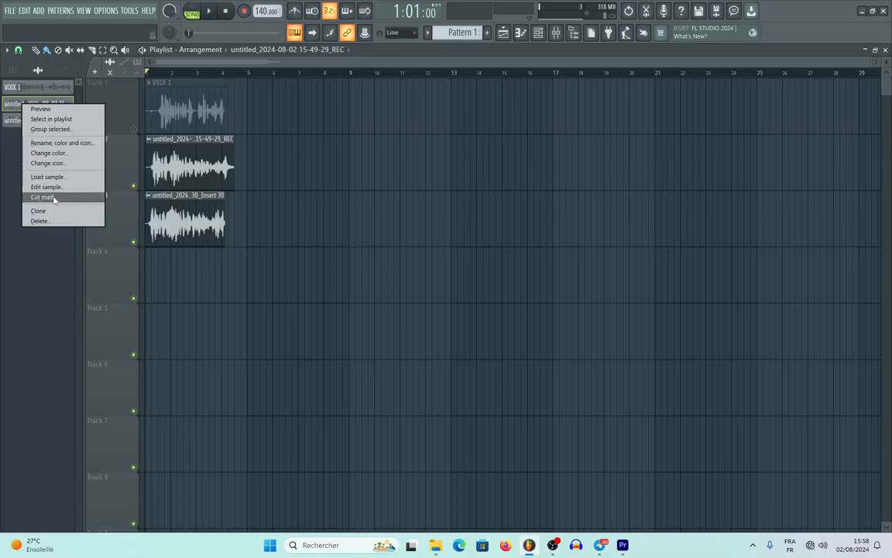
left_click(58, 143)
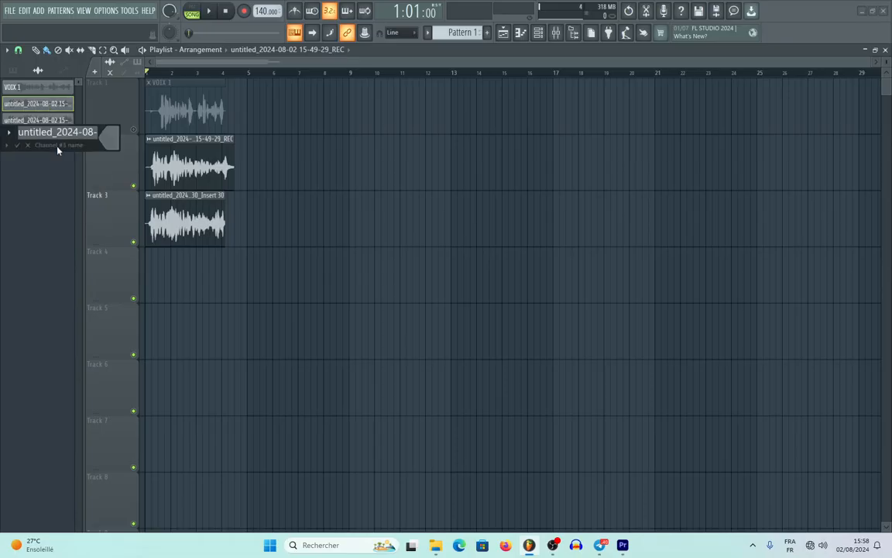
type("VOIX")
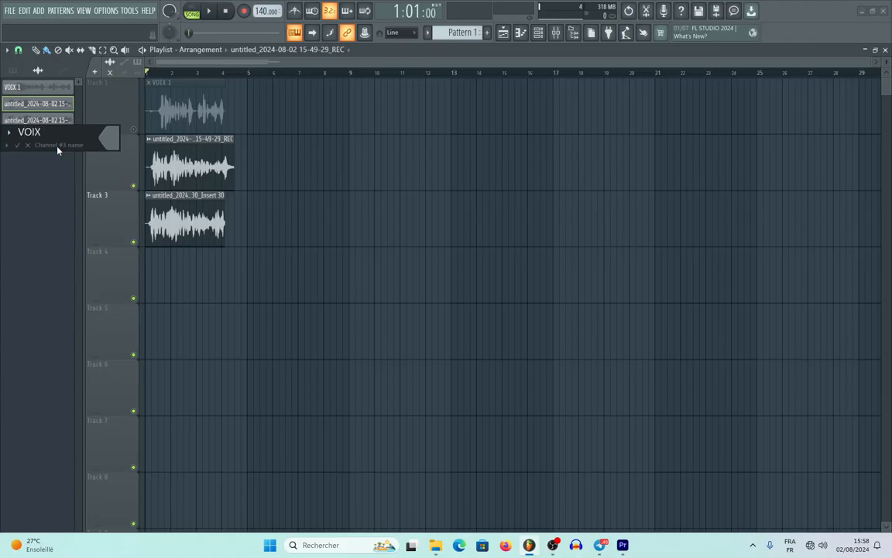
key("Return")
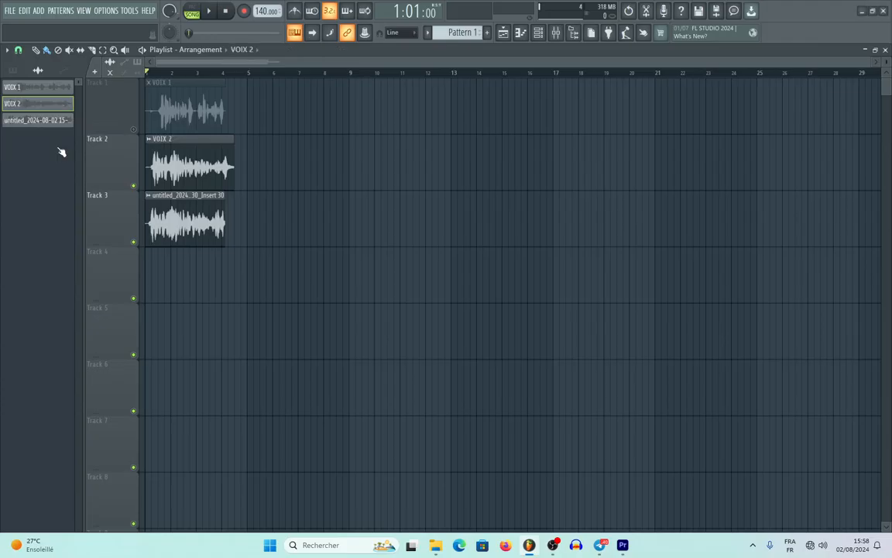
- Rename the third recorded audio clip as VOIX 3 and unmute Track 1
right_click(56, 120)
left_click(97, 160)
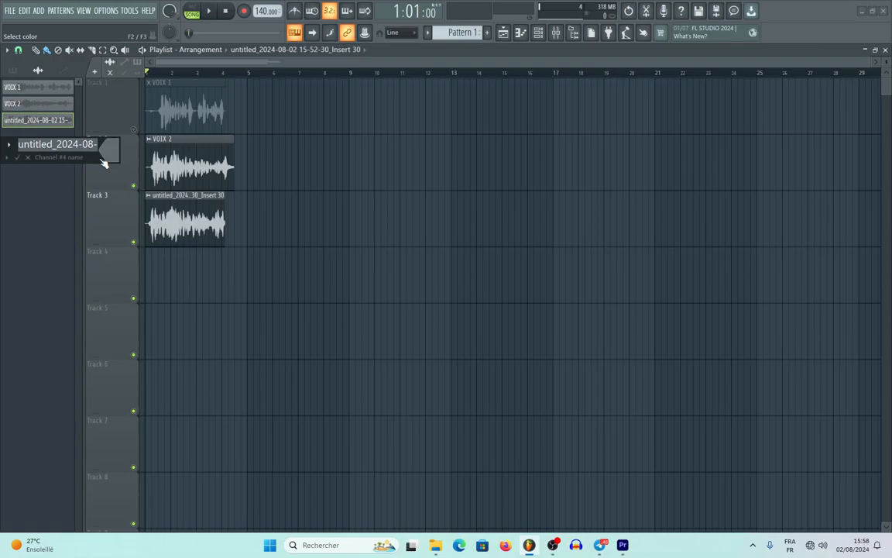
type("VOIX 3")
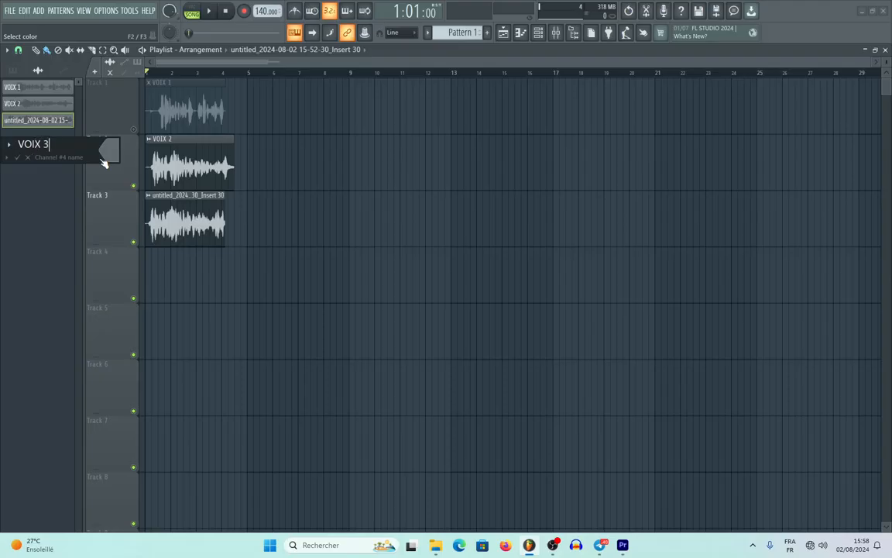
key("Return")
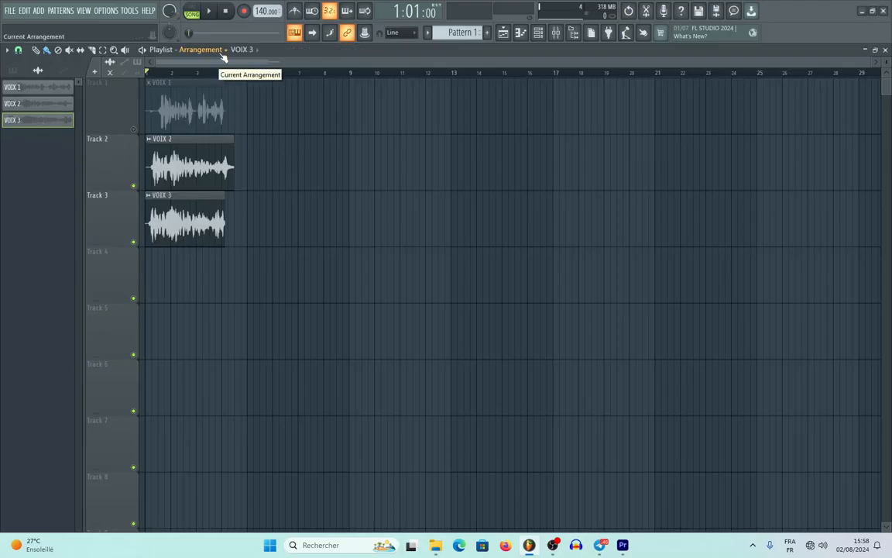
left_click(133, 129)
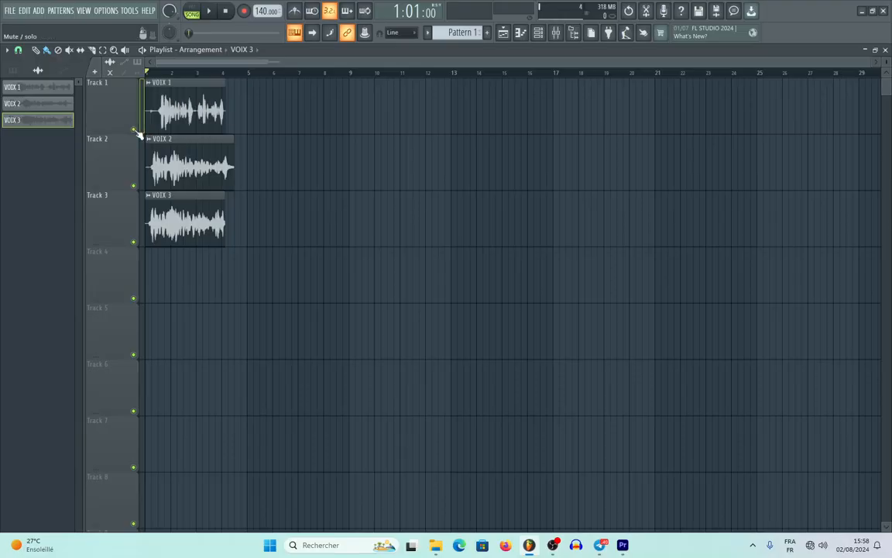
- In Arrangement_2, place VOIX 3 at the start of Track 1, VOIX 2 at bar 4 on Track 2, and VOIX 1 just past bar 7 on Track 3
left_click(192, 49)
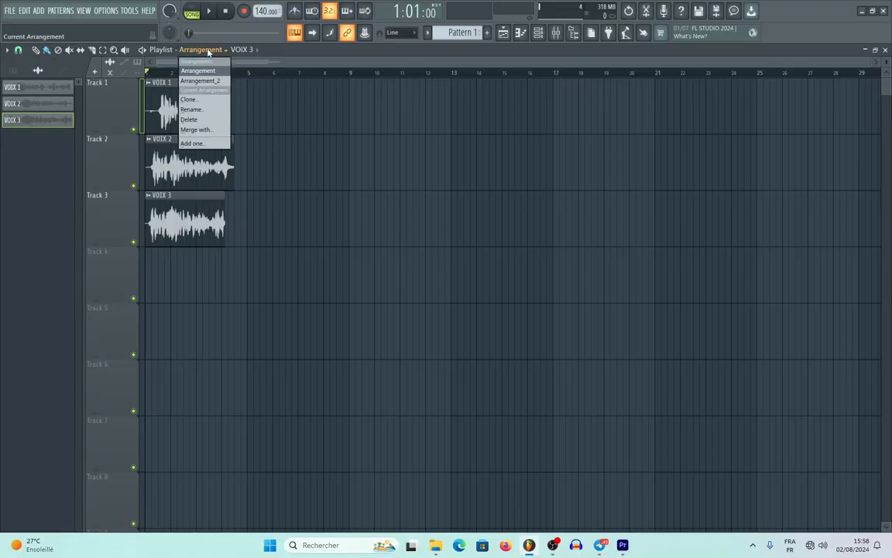
left_click(207, 83)
left_click_drag(53, 117, 334, 217)
left_click(550, 302)
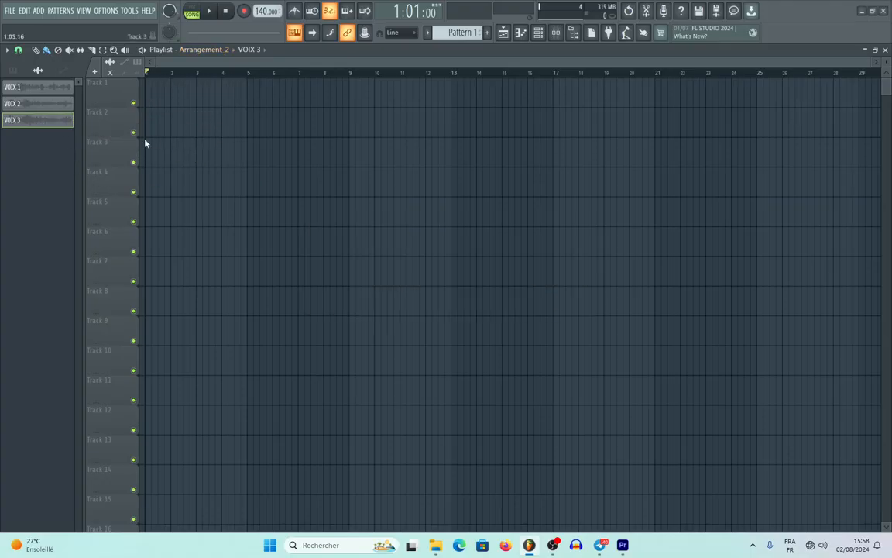
left_click_drag(53, 122, 161, 93)
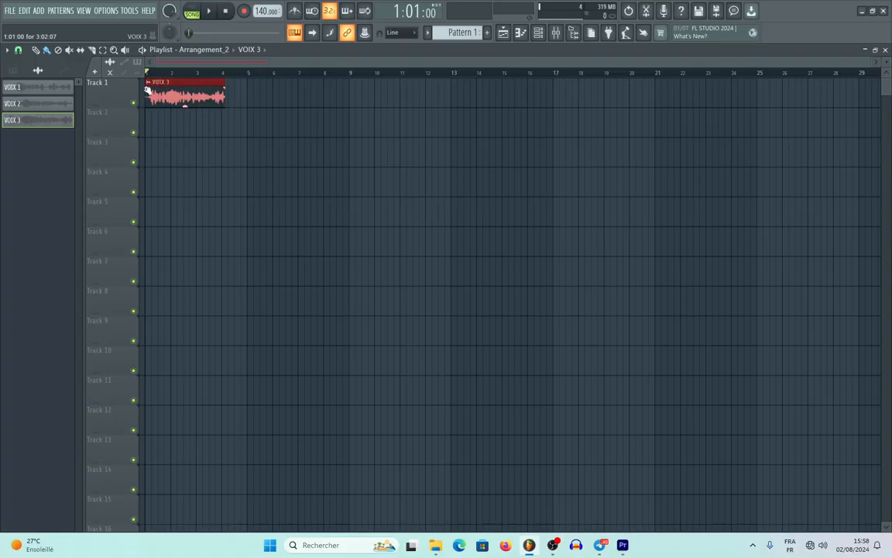
left_click_drag(39, 106, 223, 128)
left_click_drag(40, 92, 307, 160)
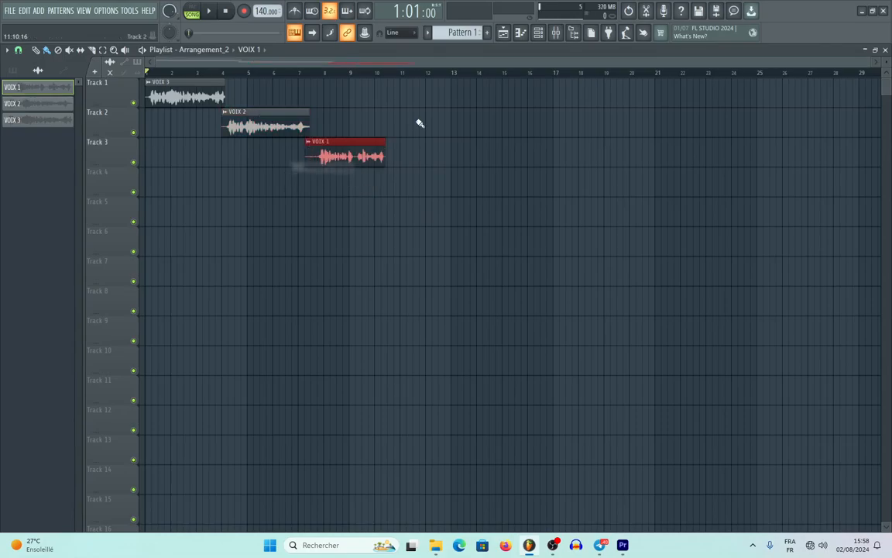
- In the first arrangement, move VOIX 2 to the start of Track 1, VOIX 3 after it on Track 2, and VOIX 1 to about bar 7
left_click(220, 52)
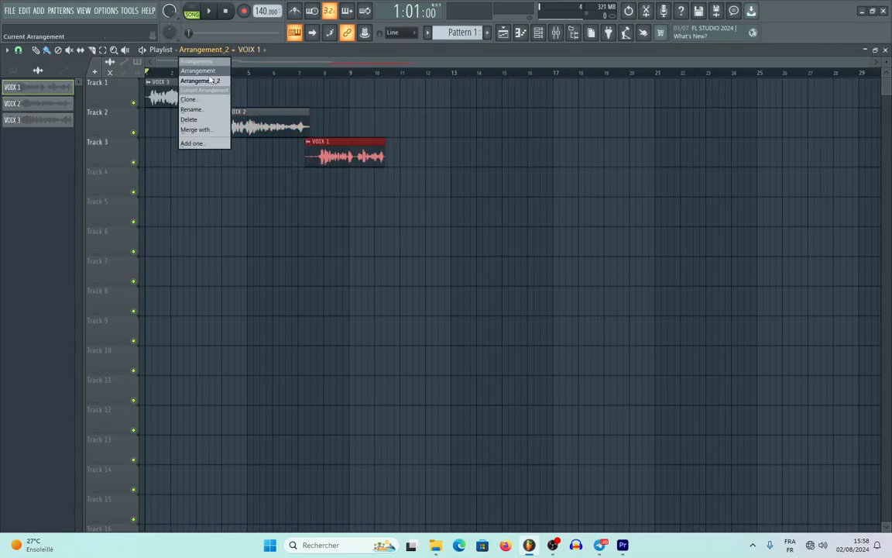
left_click(198, 71)
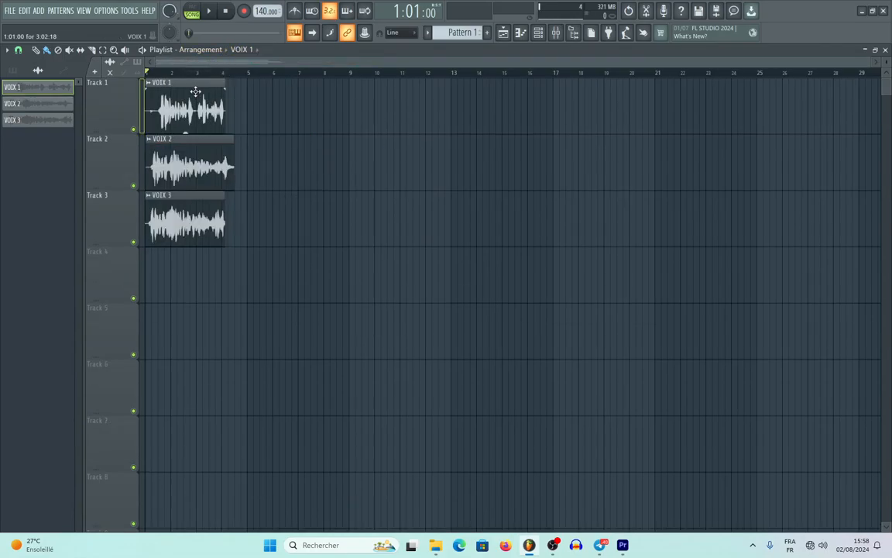
left_click_drag(196, 91, 323, 96)
left_click(179, 138)
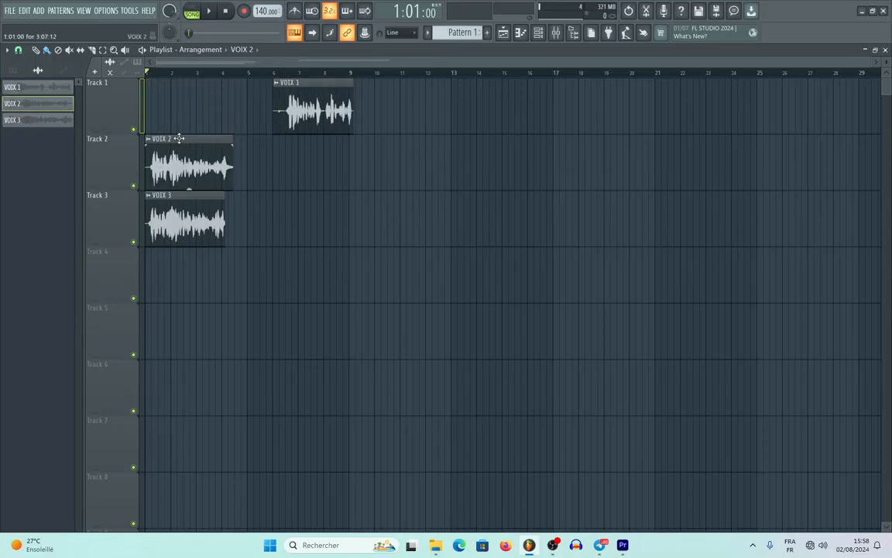
left_click_drag(179, 138, 179, 84)
left_click_drag(173, 197, 263, 130)
left_click_drag(313, 84, 335, 90)
- In Arrangement_2, apply auto naming to Track 1 so that it takes its clip's name
left_click(221, 50)
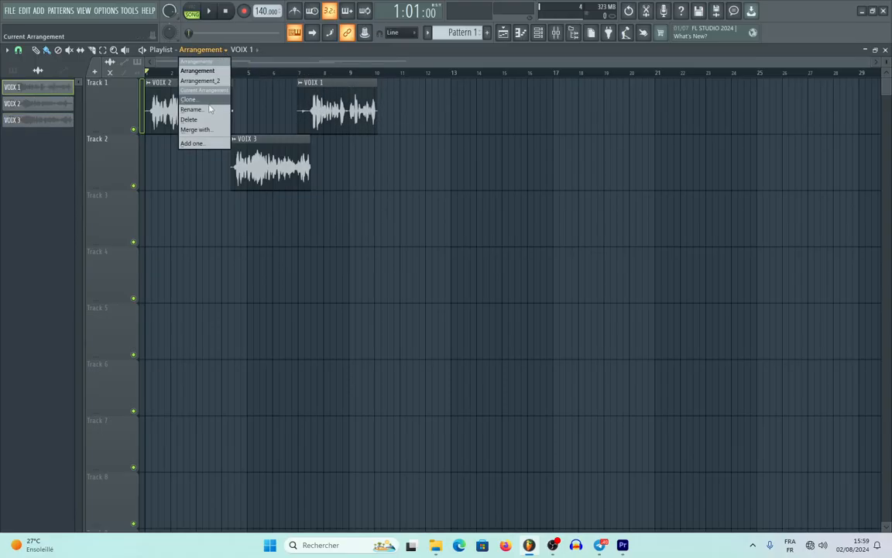
left_click(199, 80)
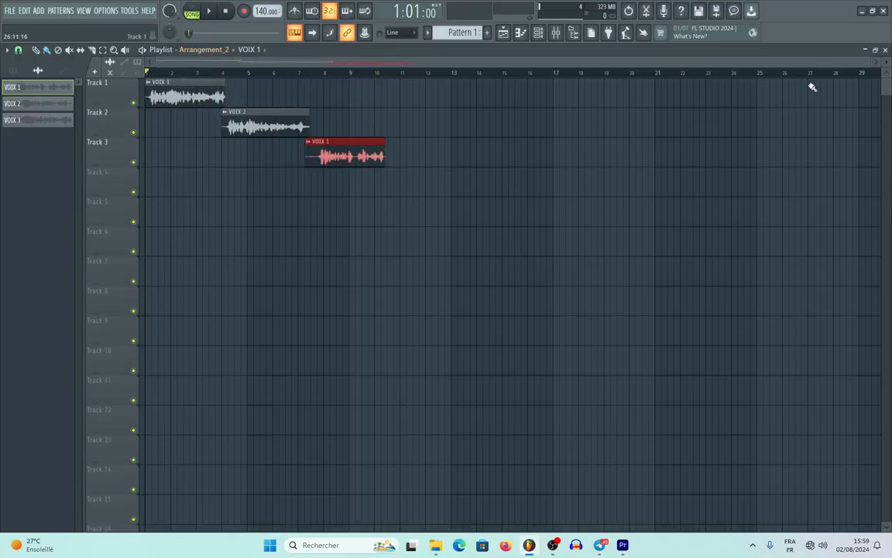
left_click_drag(886, 62, 651, 59)
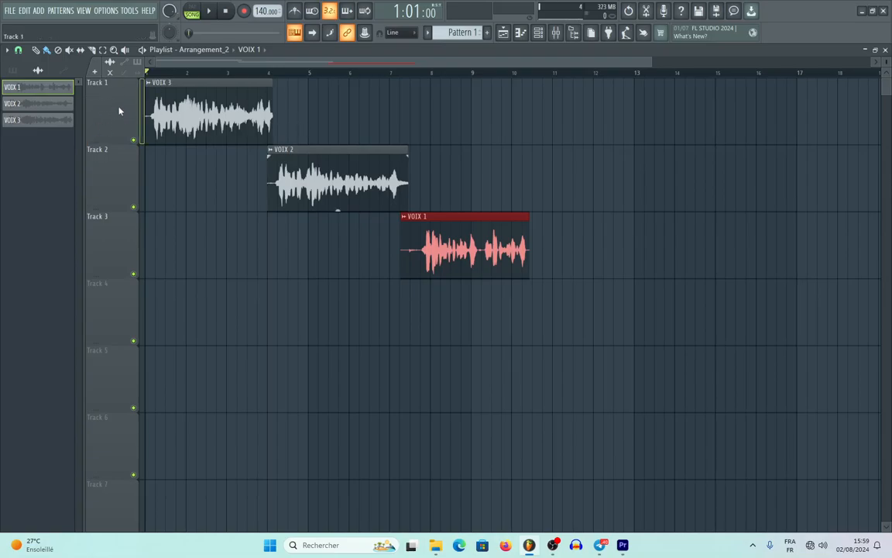
right_click(116, 79)
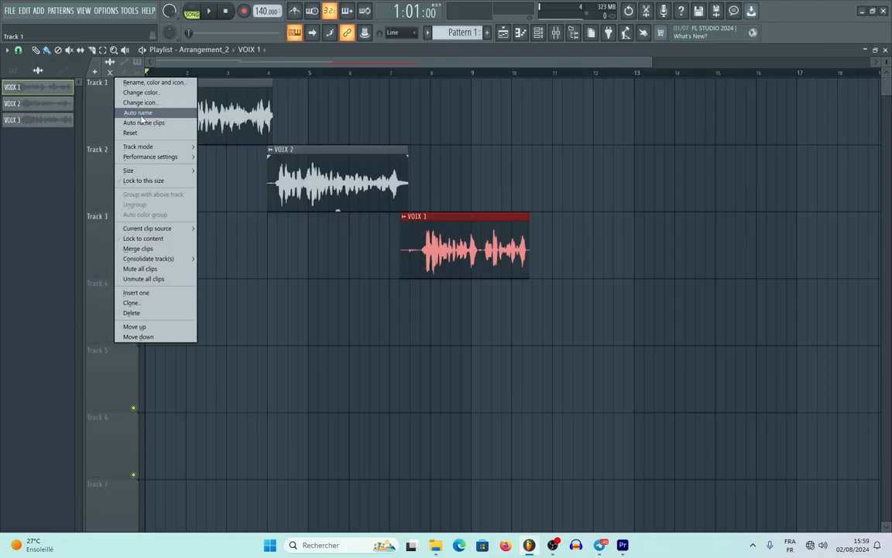
left_click(141, 115)
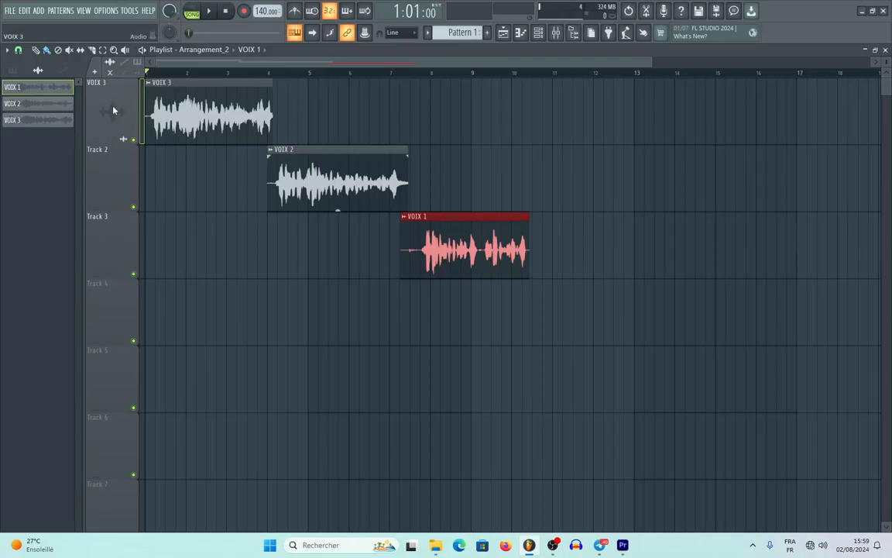
- Change the colour of the VOIX 3 track to lime using one of the previously used colours
right_click(110, 109)
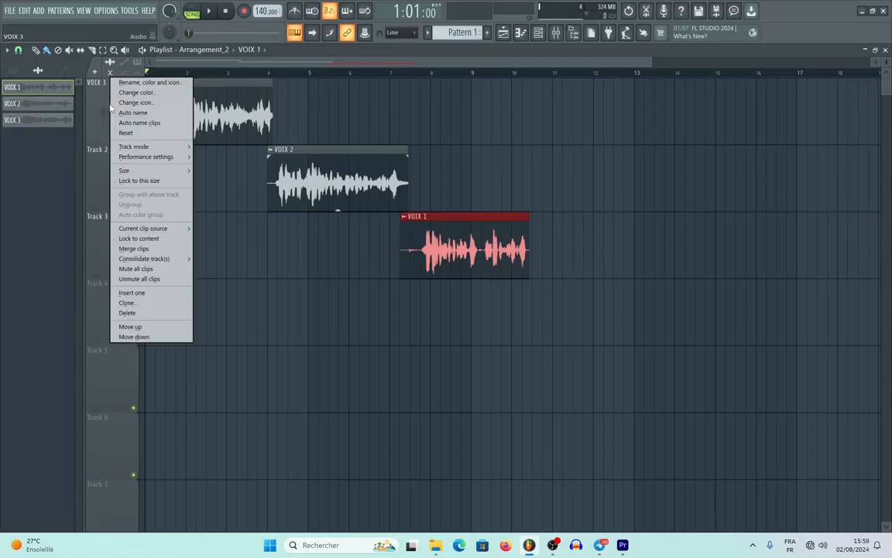
left_click(154, 94)
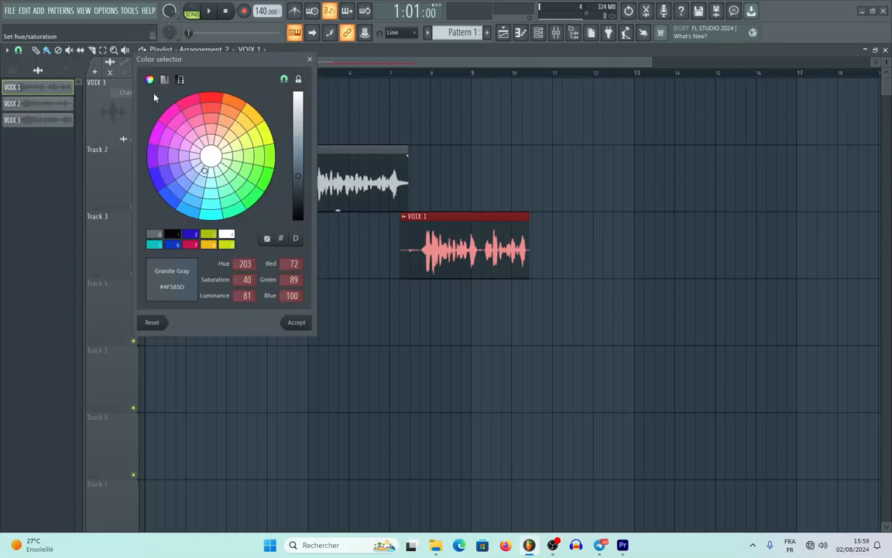
left_click(209, 234)
left_click(298, 323)
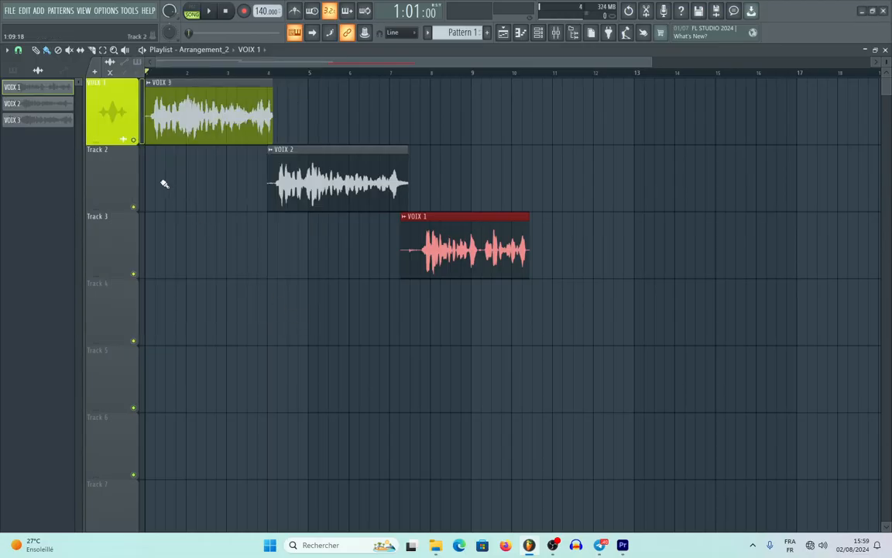
- Set the colour of the VOIX 3 clip to Lemon Lime (#C0DF14), keeping only its original copy on the first track
left_click(147, 82)
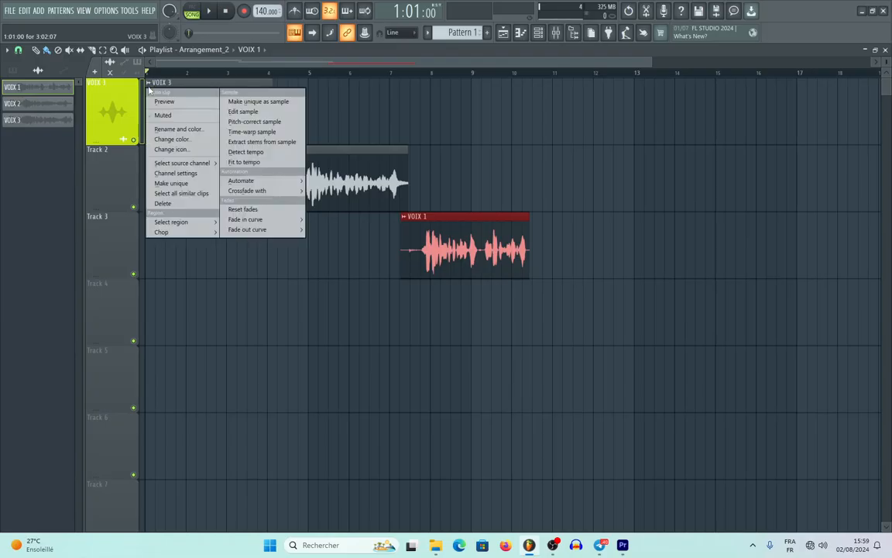
left_click(172, 139)
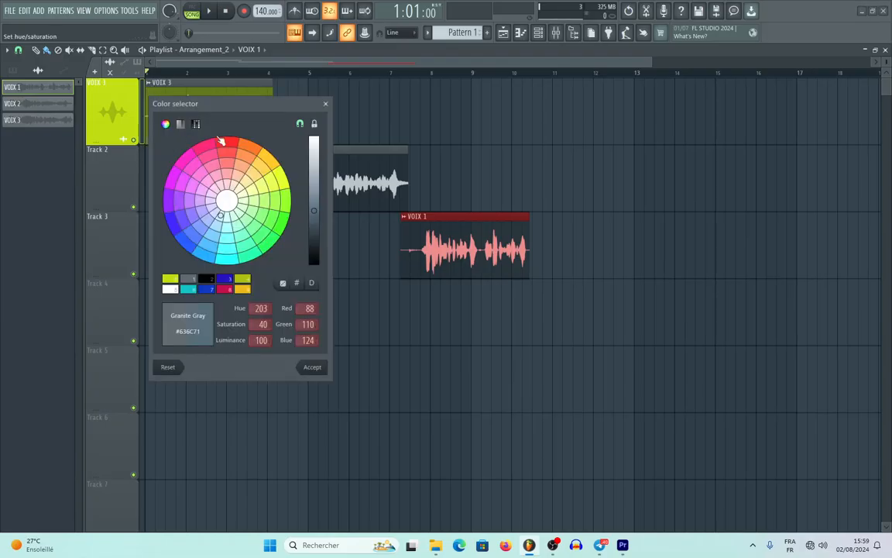
left_click(170, 278)
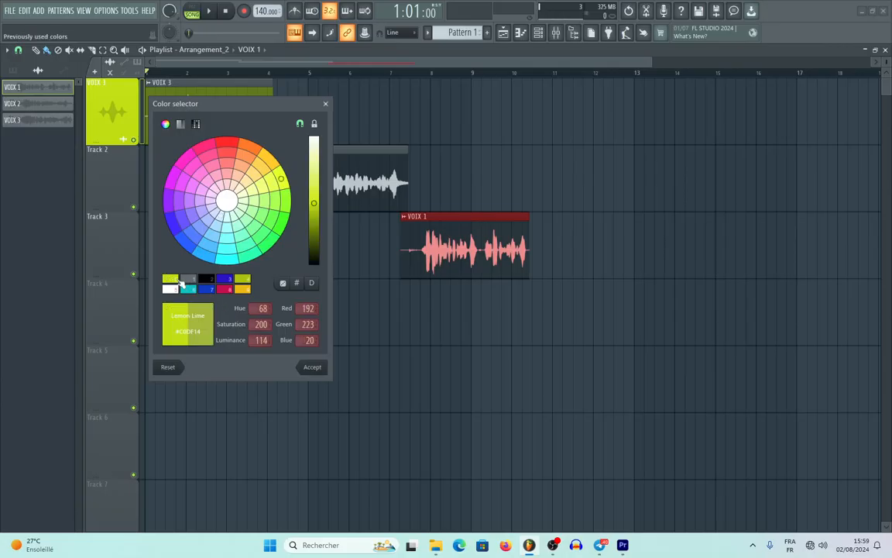
left_click(312, 367)
left_click(355, 113)
right_click(419, 113)
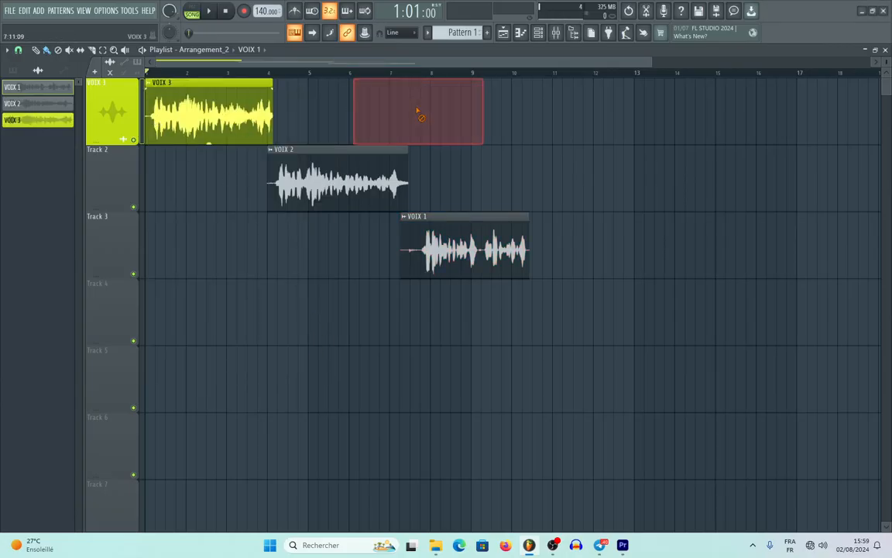
- Set the colour of the VOIX 2 clip to Golden Sky (#EABA15), keeping its name
left_click(308, 162)
right_click(115, 149)
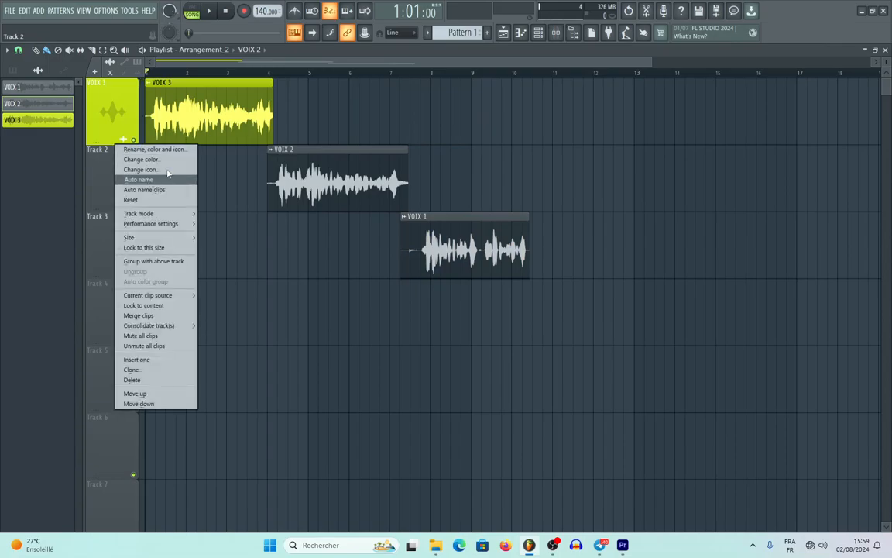
right_click(272, 153)
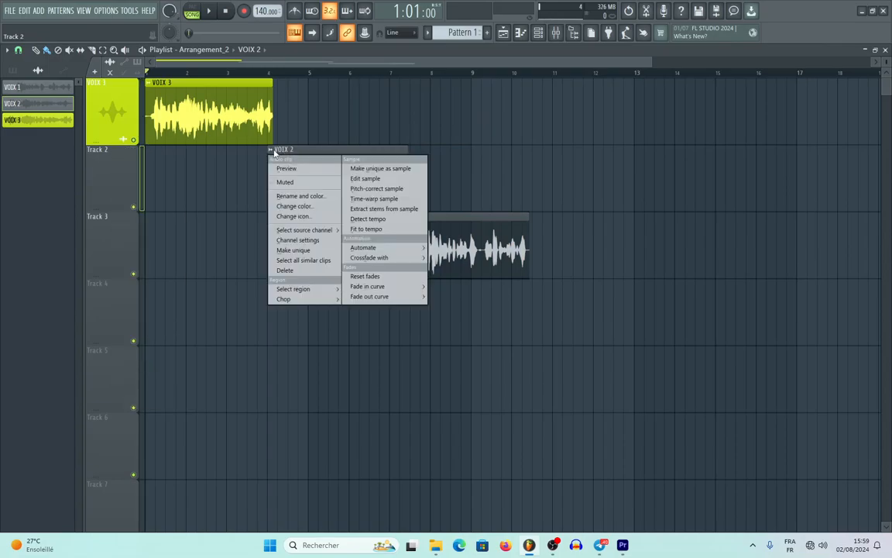
left_click(297, 196)
left_click(291, 192)
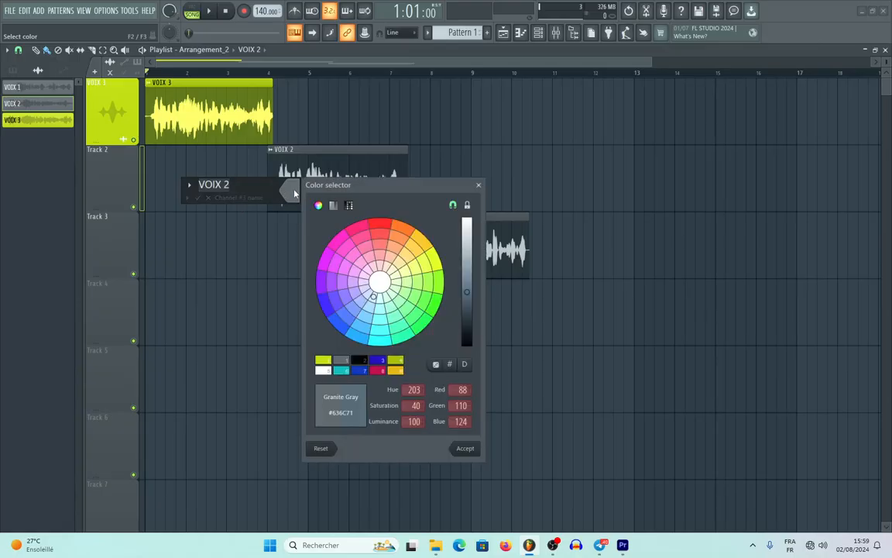
left_click(396, 370)
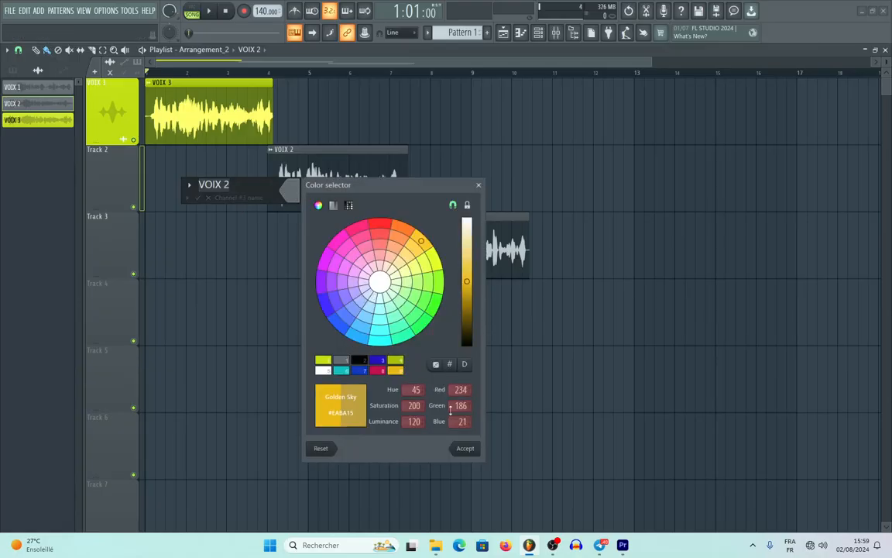
left_click(467, 453)
left_click(199, 198)
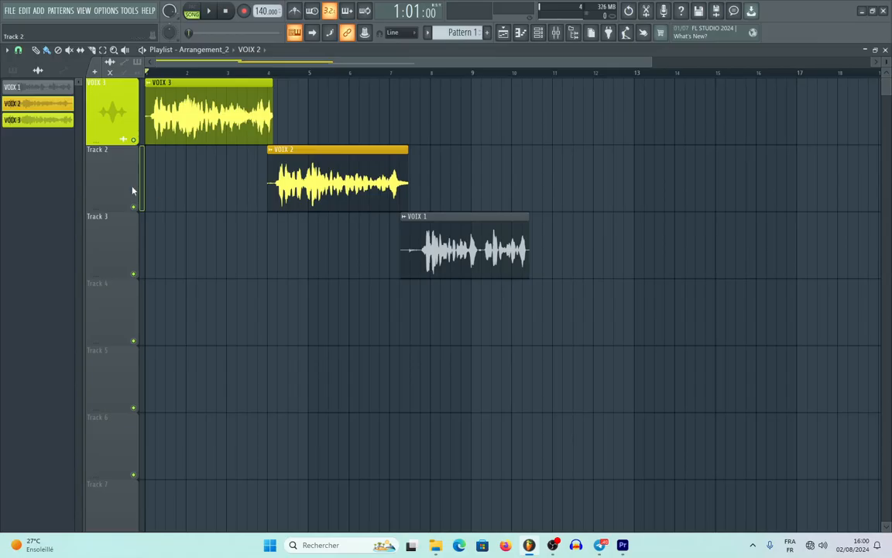
- Change the colour of Track 2 to the same golden yellow as the VOIX 2 clip
right_click(116, 147)
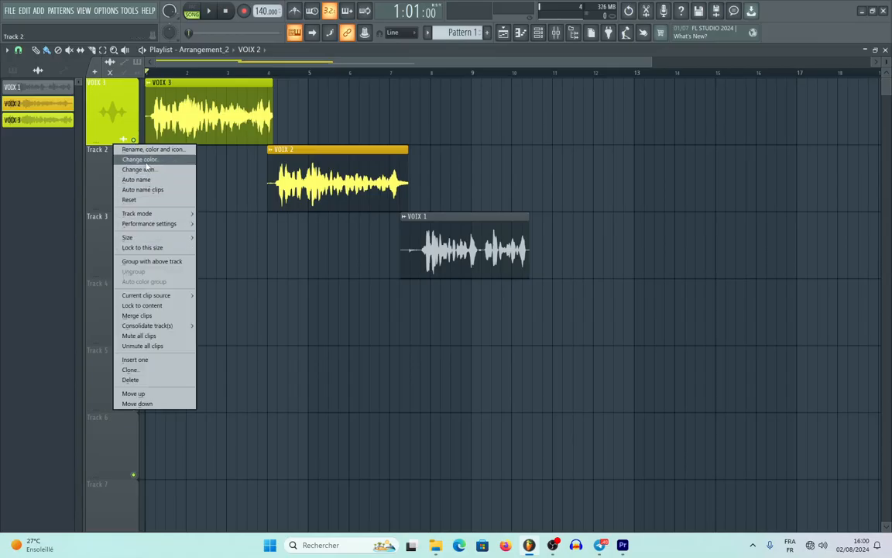
left_click(143, 158)
left_click(152, 304)
left_click(294, 392)
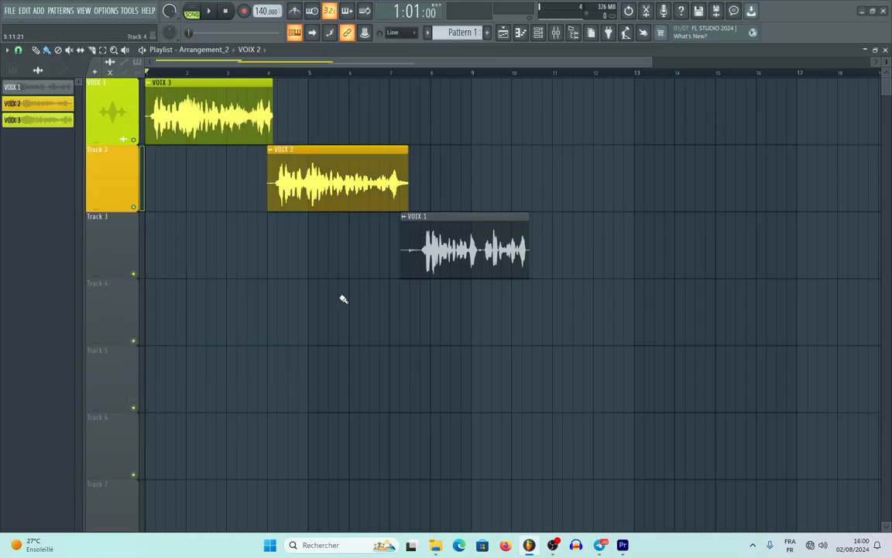
- Set the colour of the VOIX 1 clip to Dark Turquoise (#12BEC2), keeping its name
right_click(404, 222)
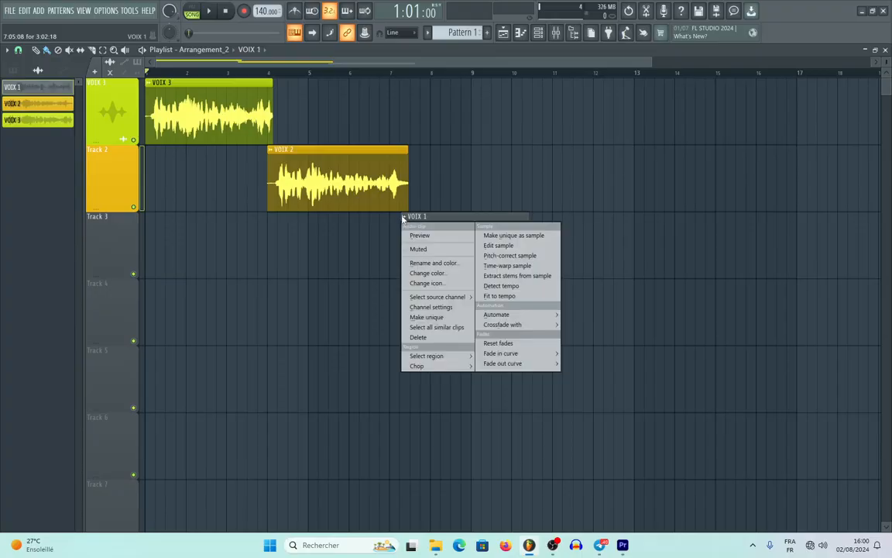
left_click(425, 262)
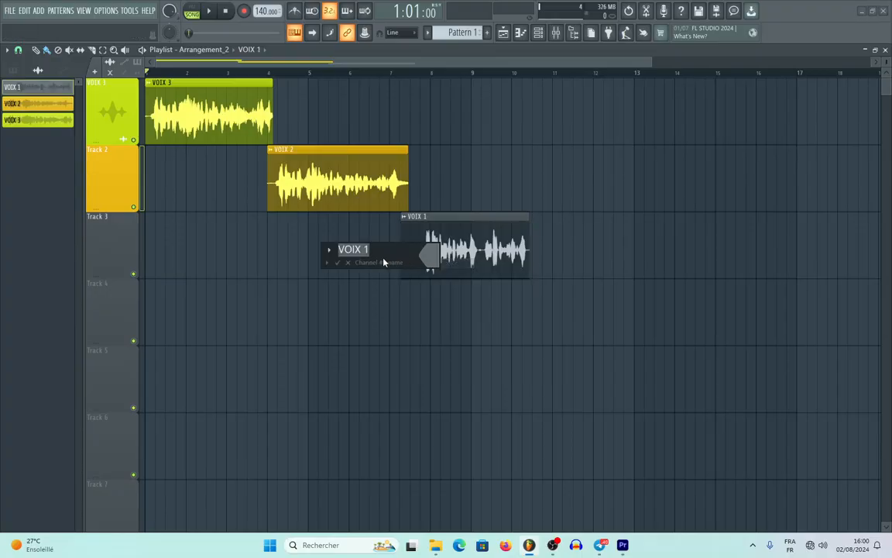
left_click(535, 397)
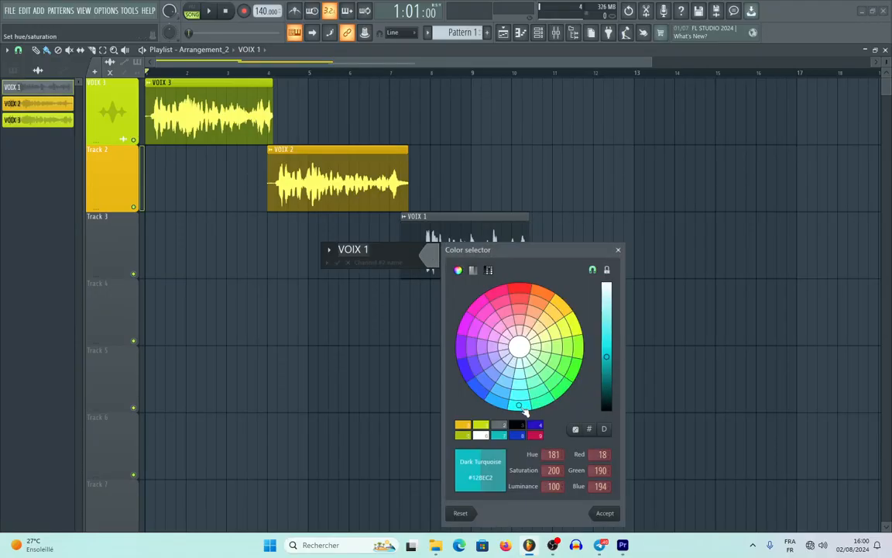
left_click(603, 513)
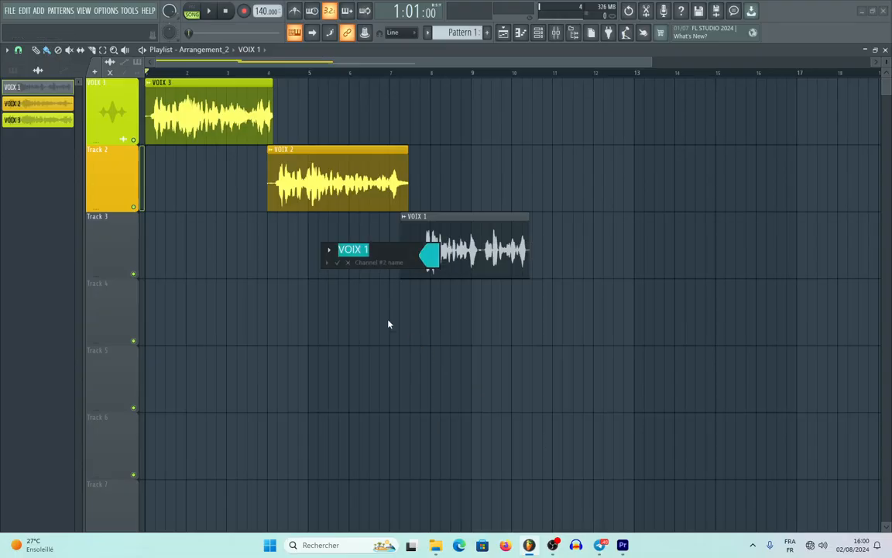
left_click(338, 262)
- Apply auto naming to Track 3 and Track 2 so that they take the names of their clips
right_click(104, 215)
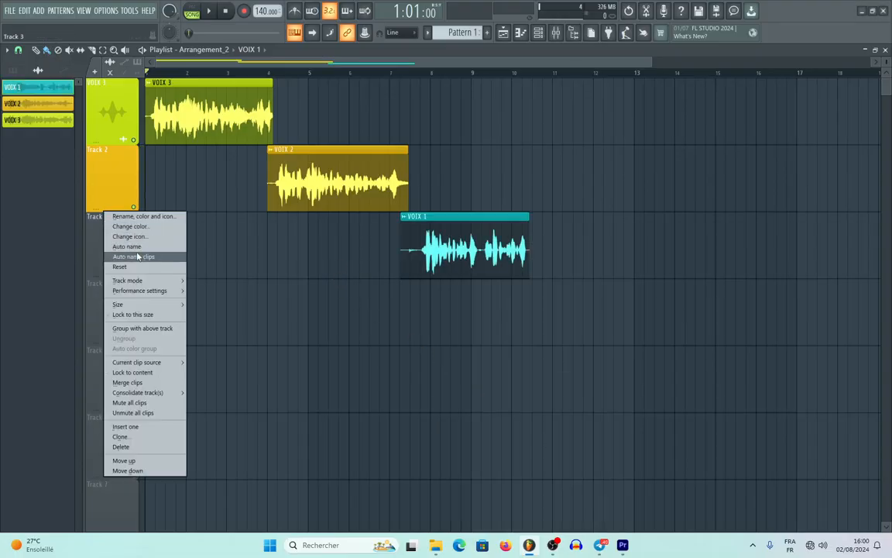
left_click(128, 246)
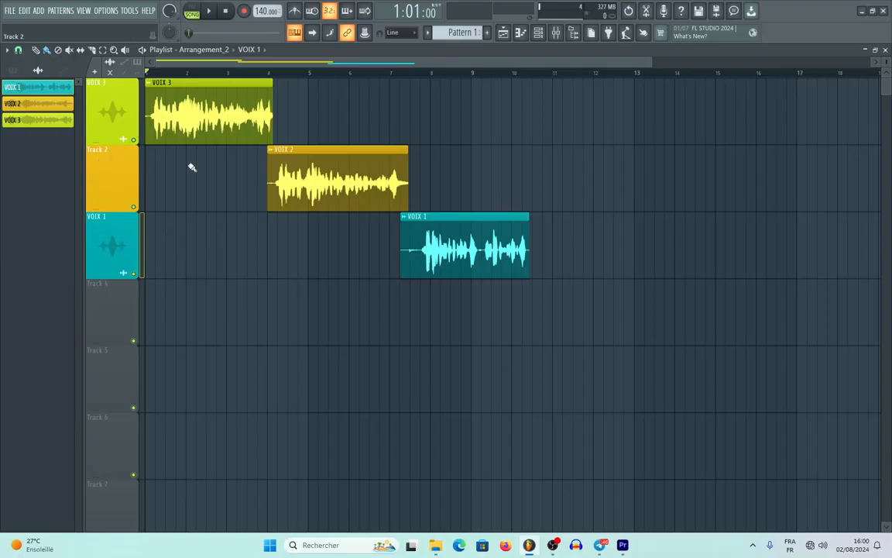
right_click(115, 168)
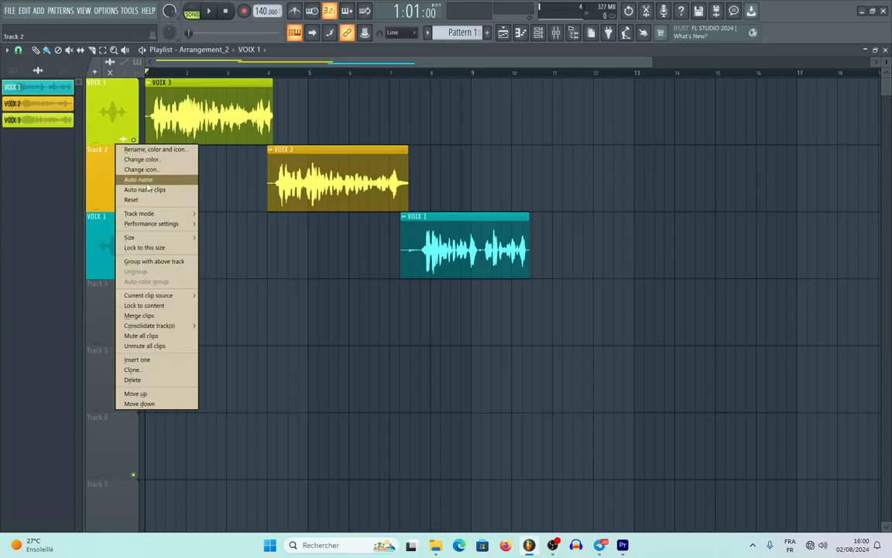
right_click(110, 214)
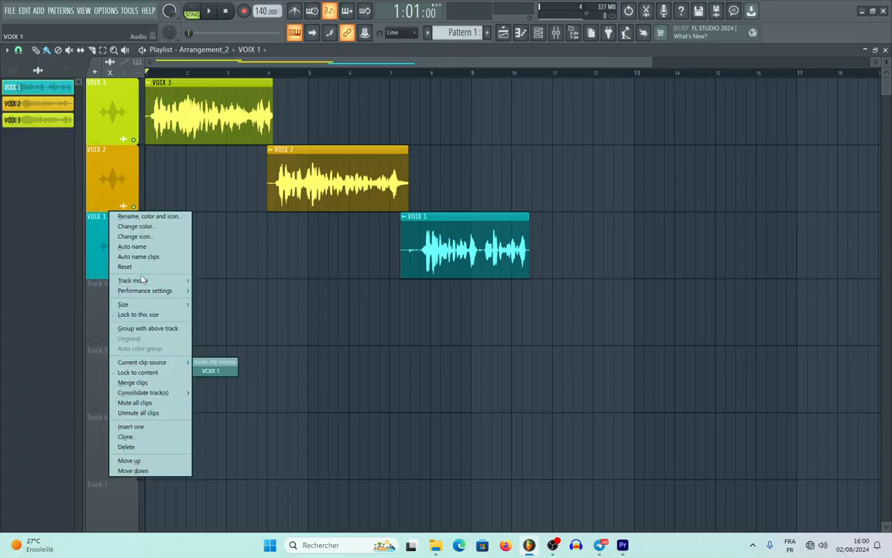
left_click(128, 216)
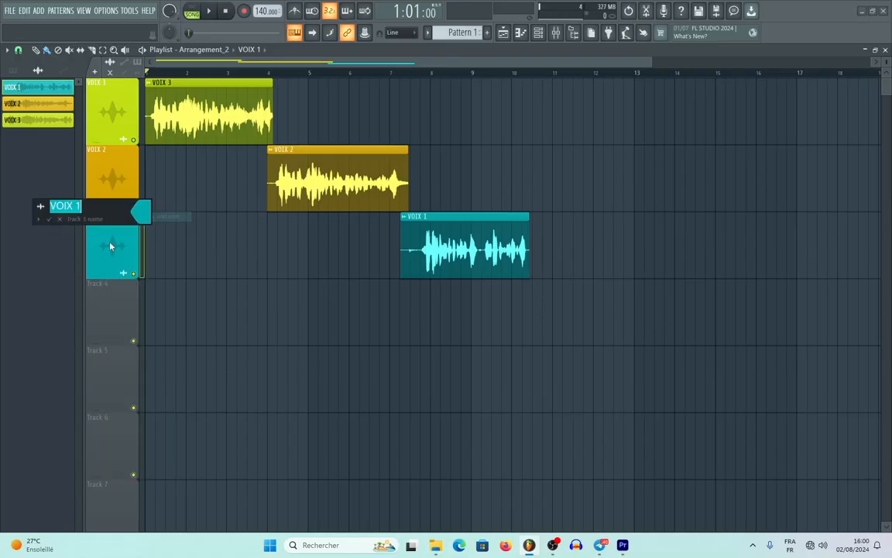
left_click(62, 225)
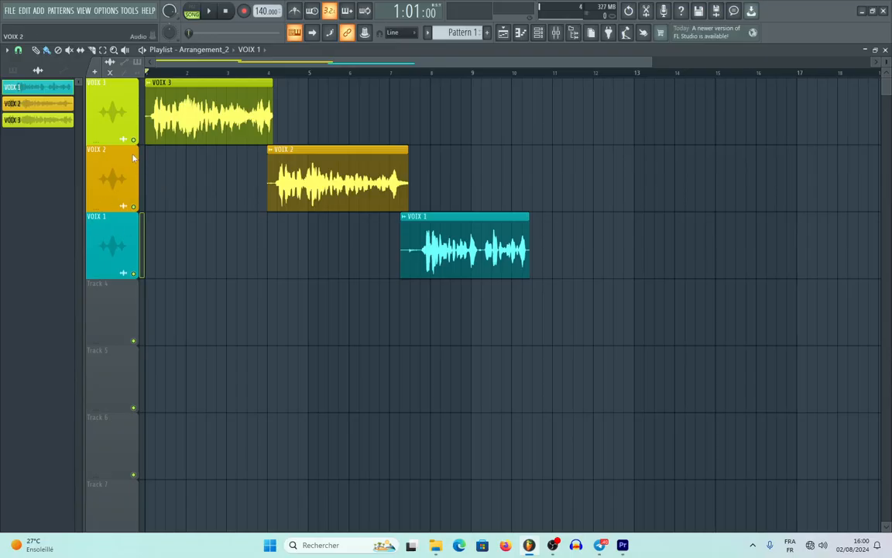
- Check the clips and tracks in the first arrangement, and return to Arrangement_2
left_click(216, 51)
left_click(218, 71)
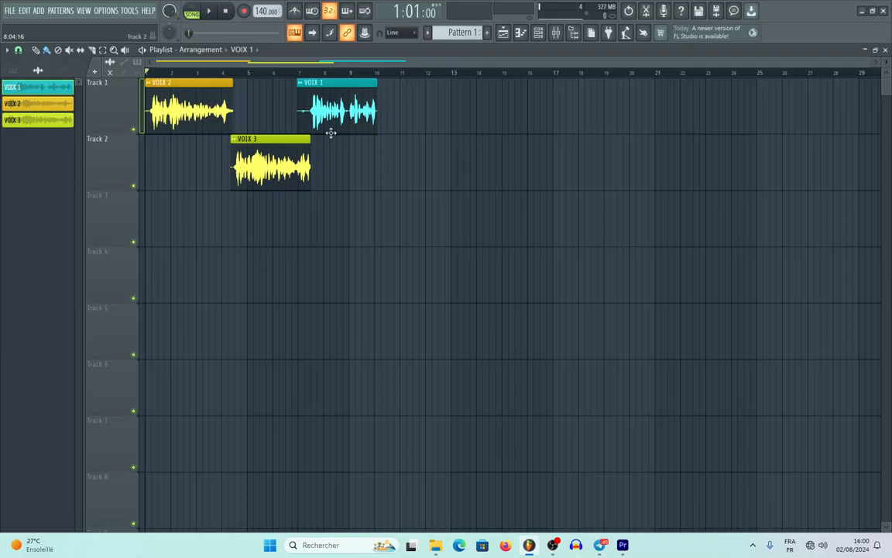
left_click(203, 50)
left_click(203, 81)
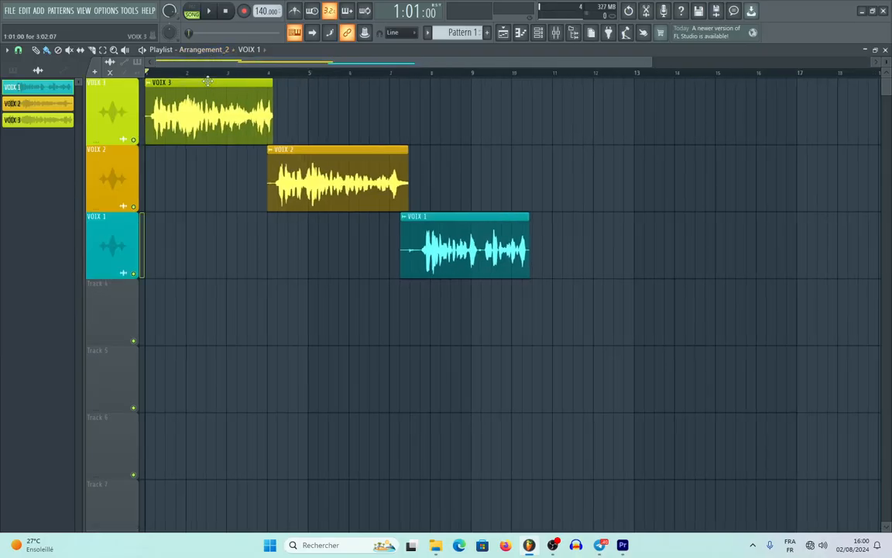
left_click_drag(887, 62, 887, 45)
left_click_drag(652, 62, 368, 62)
right_click(107, 120)
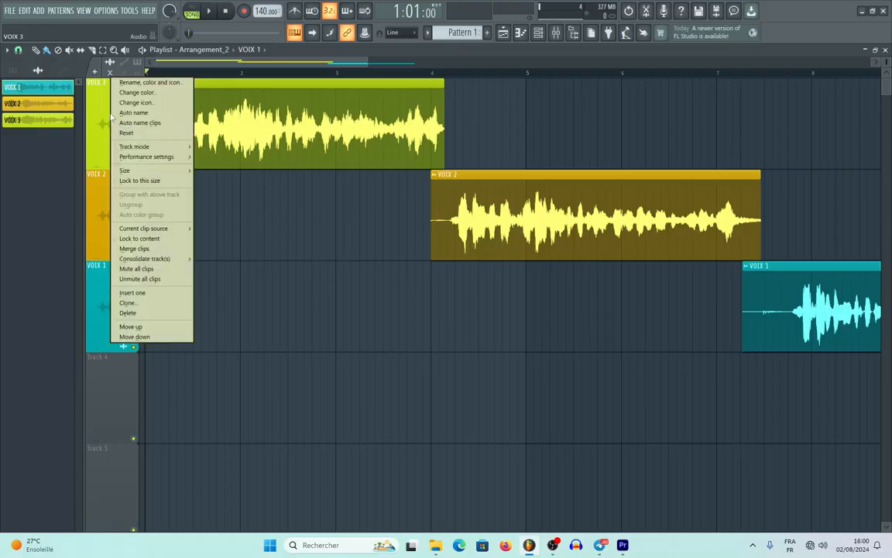
left_click(266, 202)
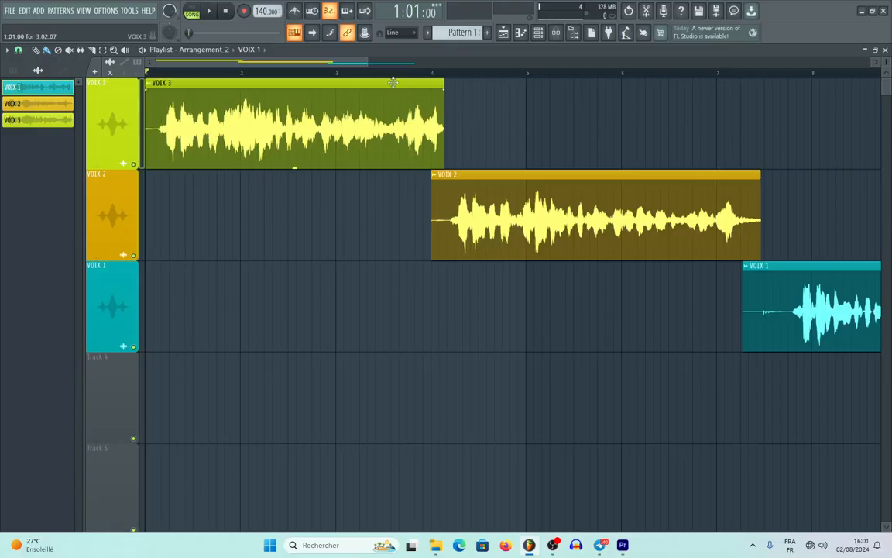
left_click_drag(368, 62, 733, 116)
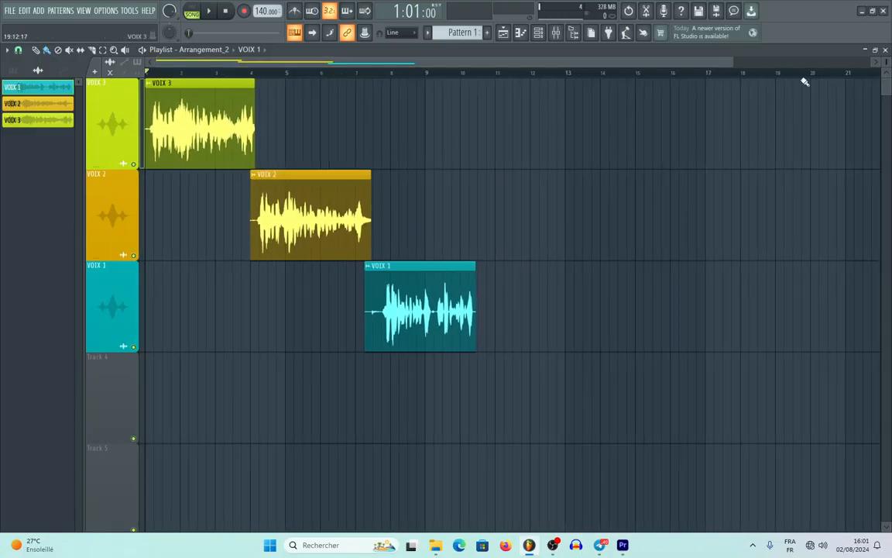
mouse_move(885, 87)
left_mouse_down()
mouse_move(887, 319)
mouse_move(887, 86)
left_mouse_up()
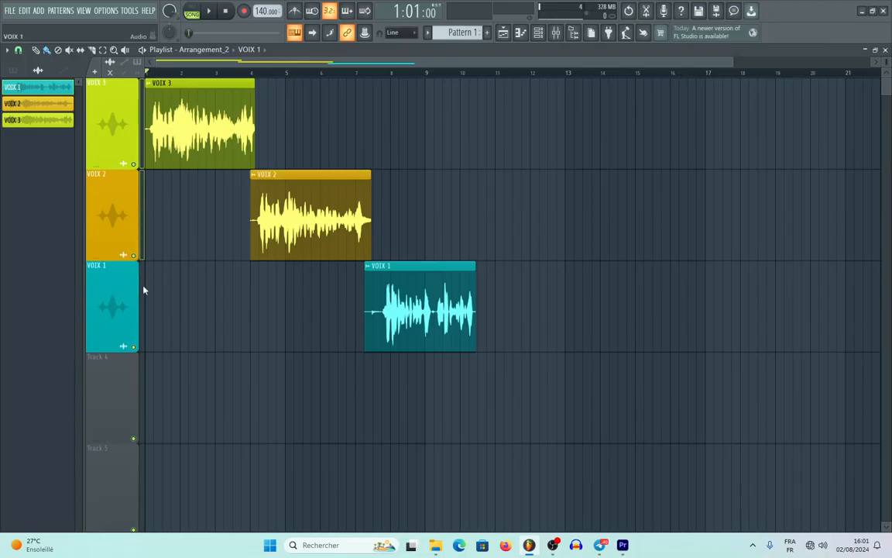
- Try to move the VOIX 3 track up in the track order
right_click(108, 113)
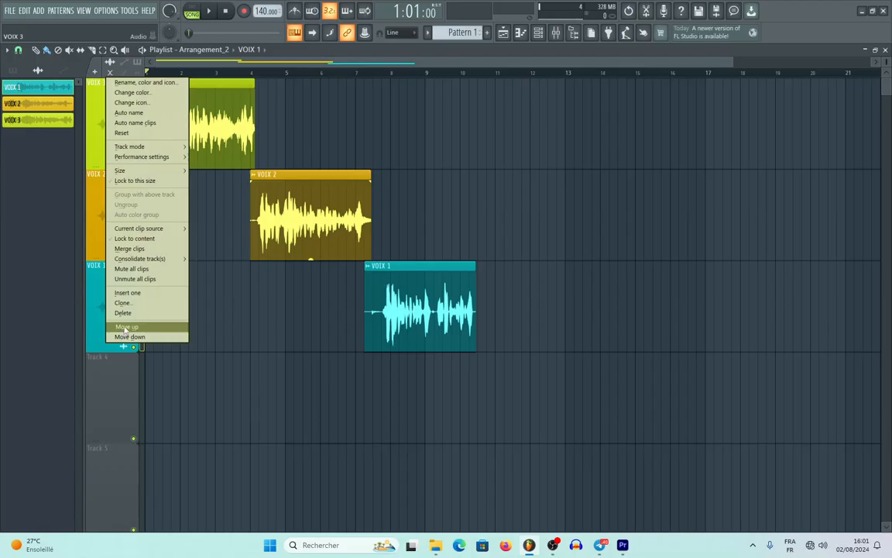
mouse_move(147, 230)
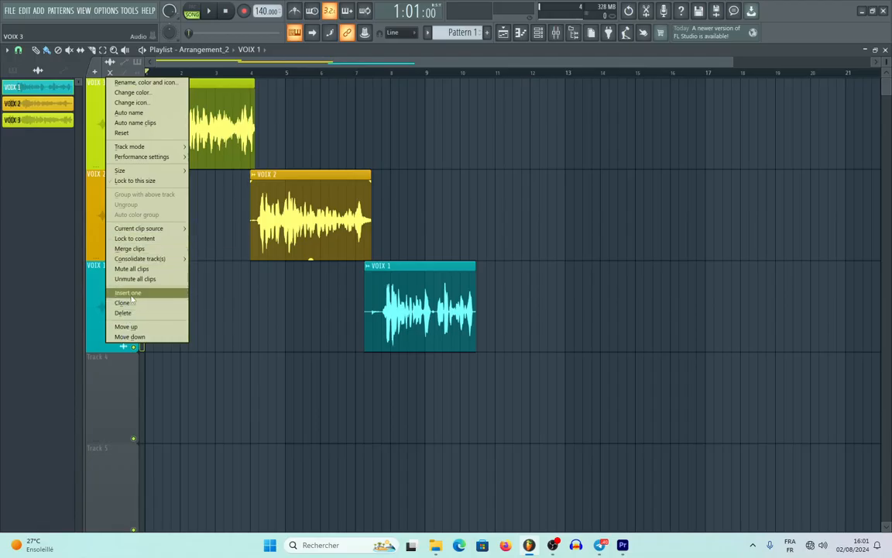
left_click(130, 328)
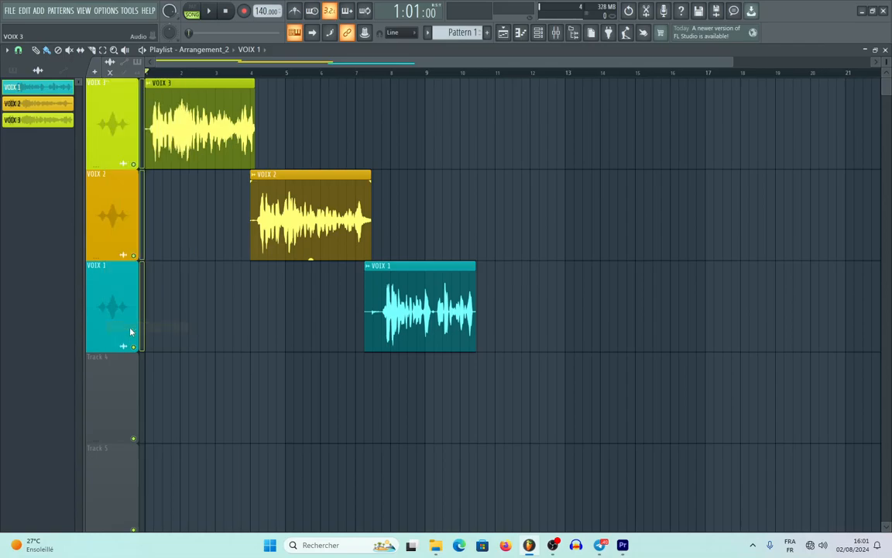
- Examine the VOIX 3 track's options for current clip source, track consolidation and clip muting
right_click(122, 160)
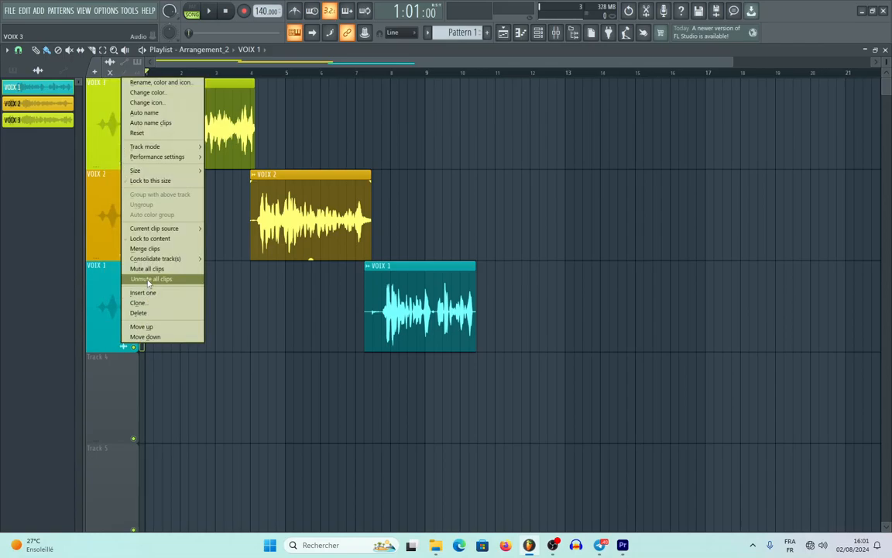
mouse_move(185, 230)
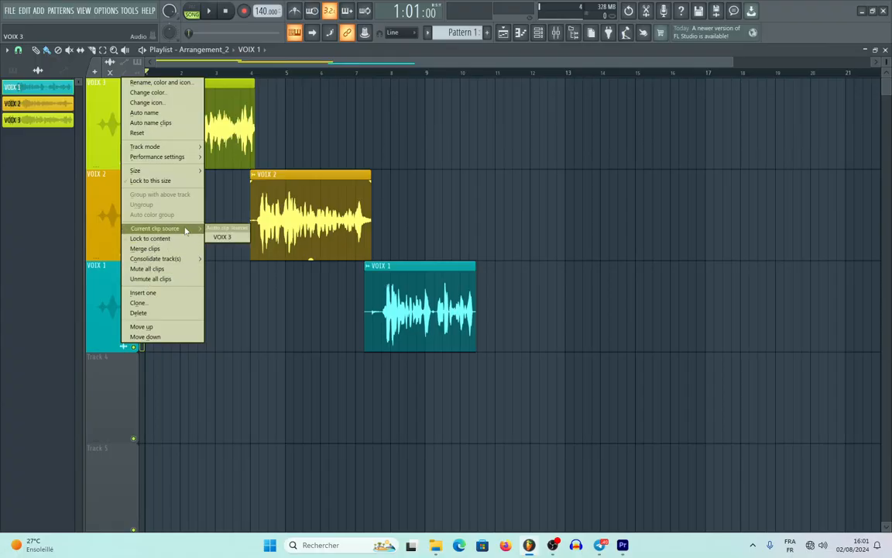
mouse_move(175, 260)
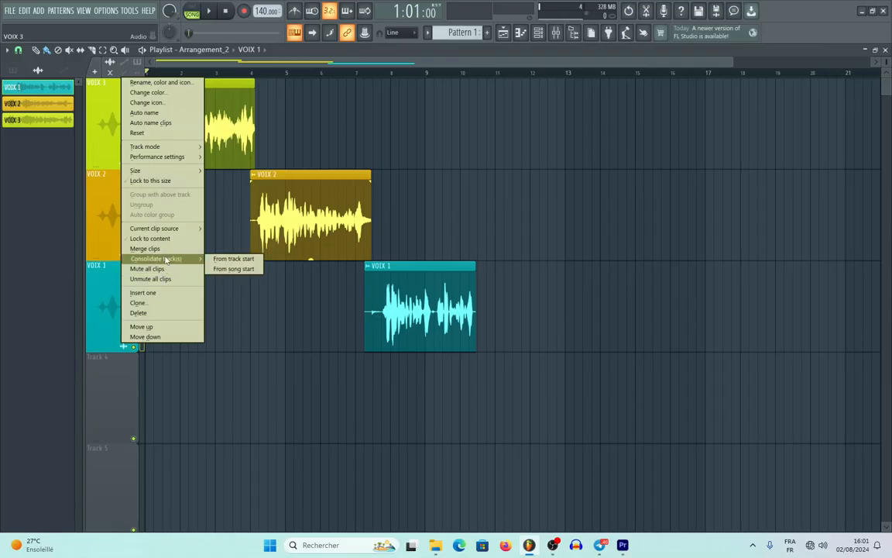
left_click(267, 357)
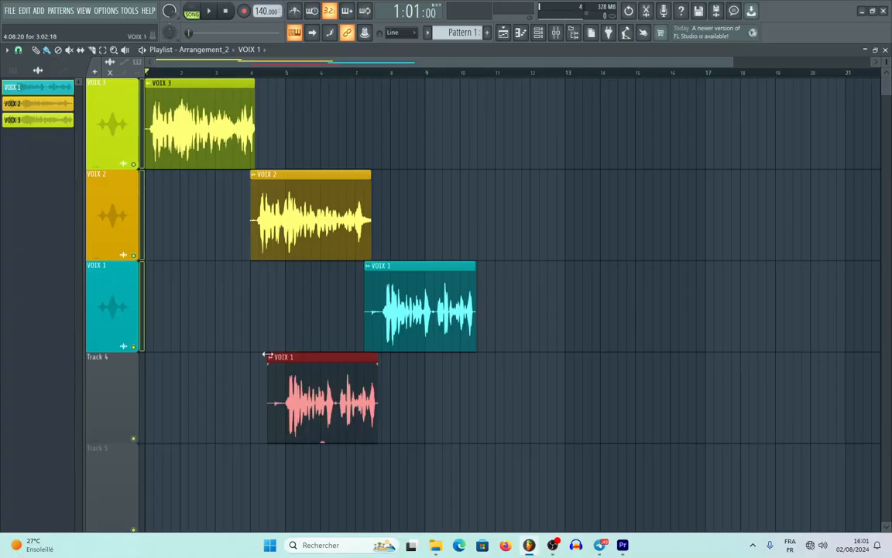
right_click(326, 377)
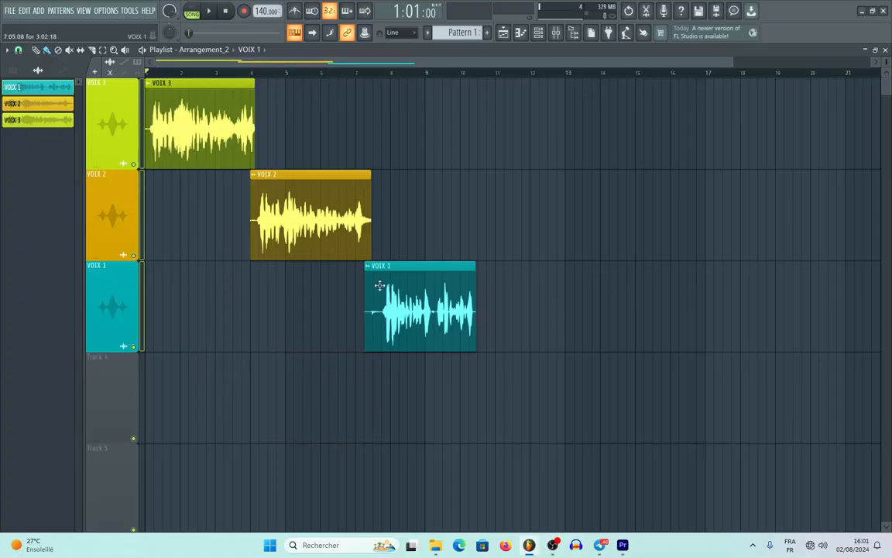
right_click(125, 116)
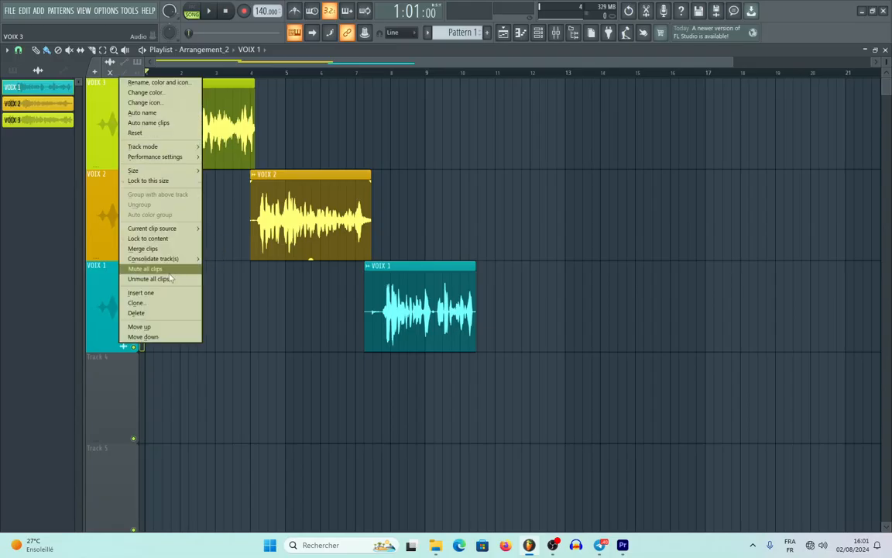
left_click(101, 337)
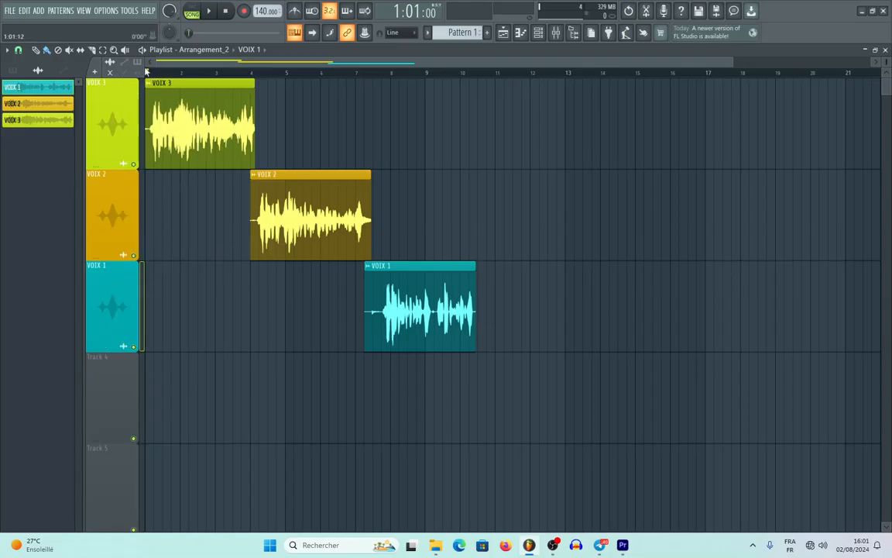
- Slice the VOIX 3 clip shortly before its second vocal burst and undo the cut
left_click_drag(663, 62, 221, 54)
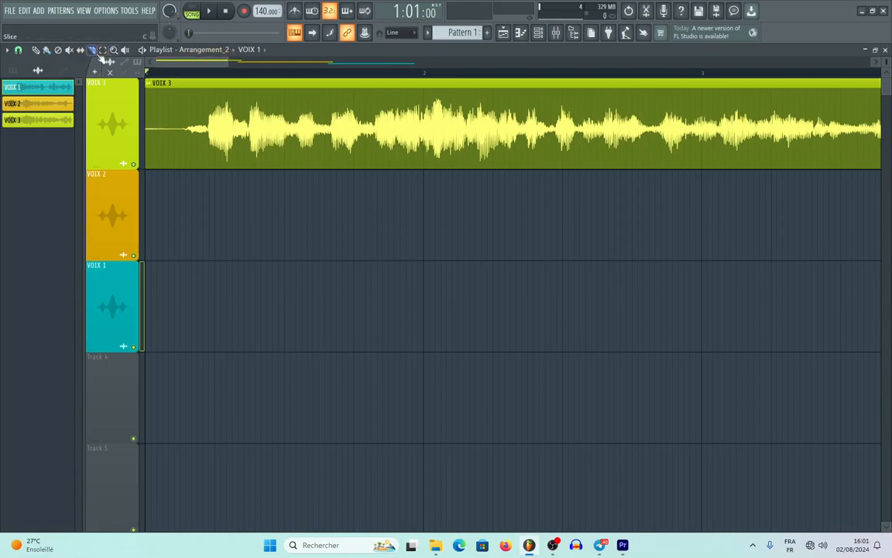
left_click_drag(249, 179, 250, 83)
scroll(221, 75, "up", 4)
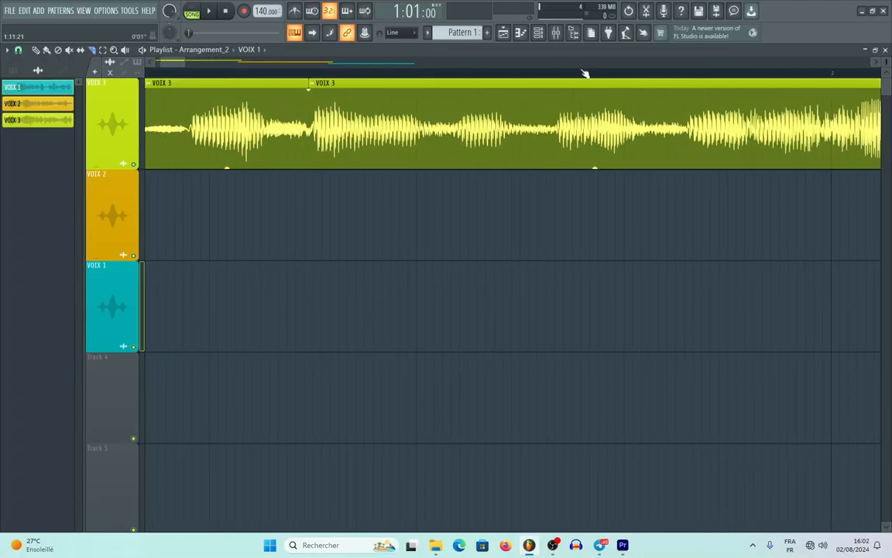
key("ctrl+z")
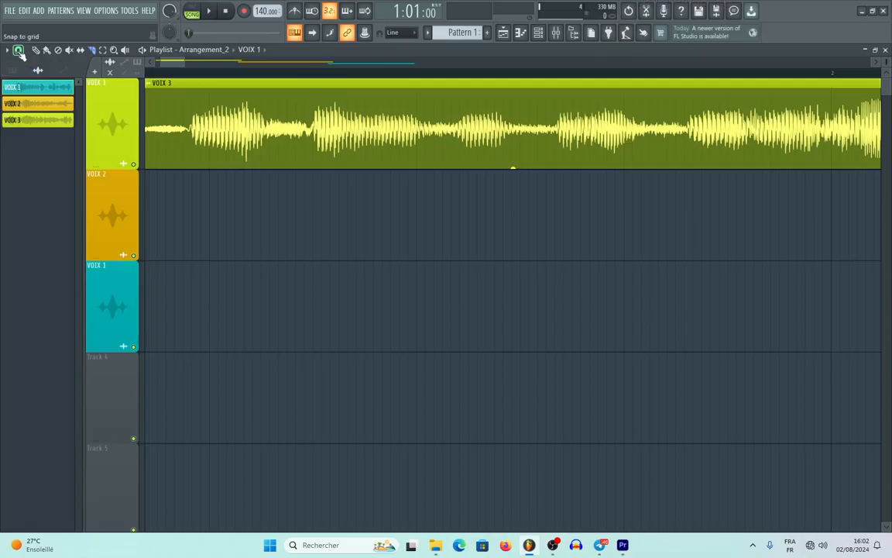
- Try the Beat and Bar snap settings for the playlist grid
left_click(18, 51)
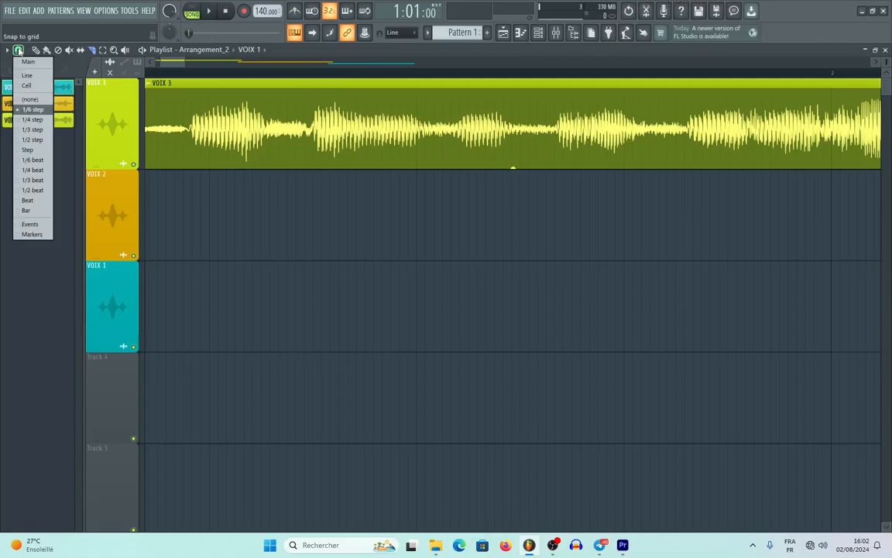
left_click(30, 200)
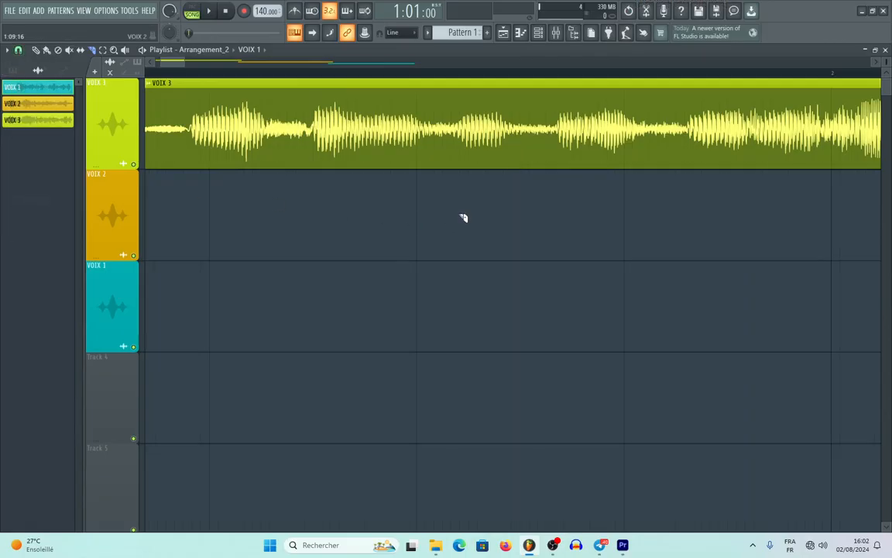
left_click_drag(178, 63, 335, 63)
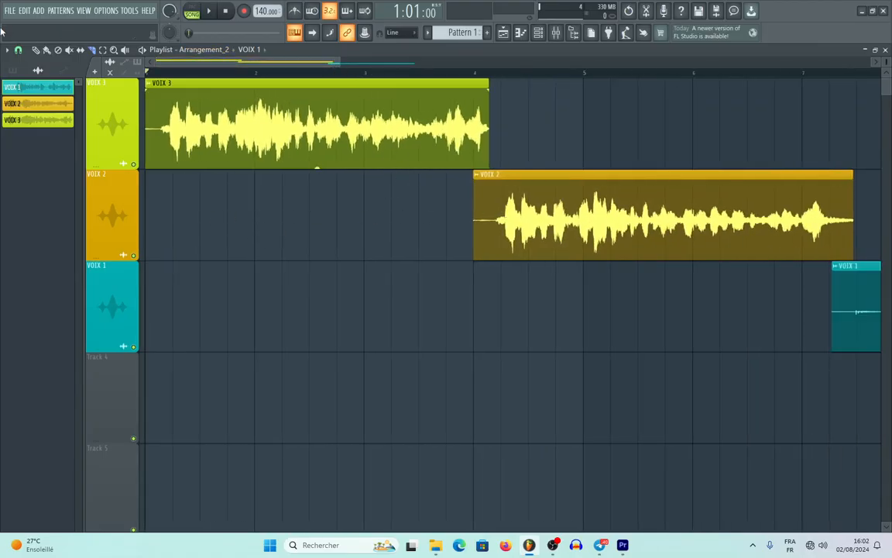
left_click(24, 52)
left_click(29, 212)
- Try the 1/6 beat, 1/6 step, Main and Line snap settings, and test moving the VOIX 3 clip with Line
left_click(20, 50)
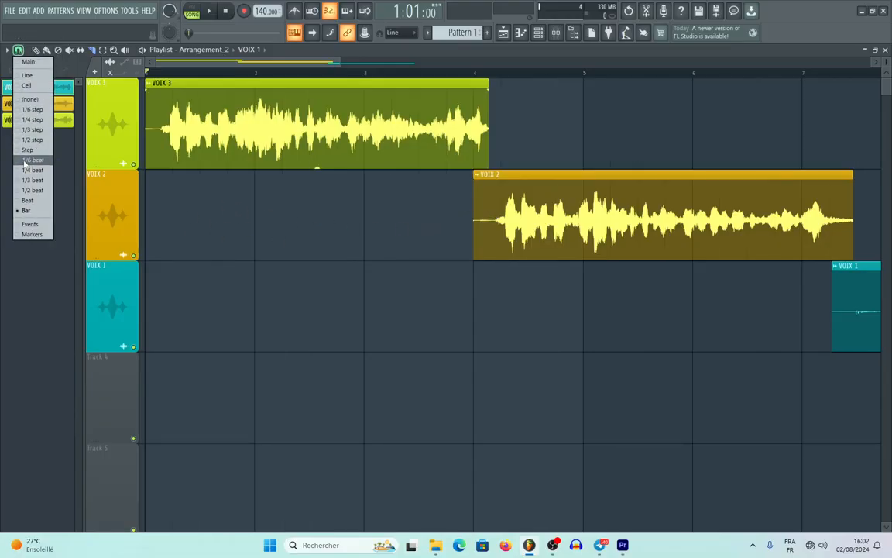
left_click(31, 160)
left_click(19, 51)
left_click(31, 110)
left_click(19, 51)
left_click(18, 51)
left_click(17, 52)
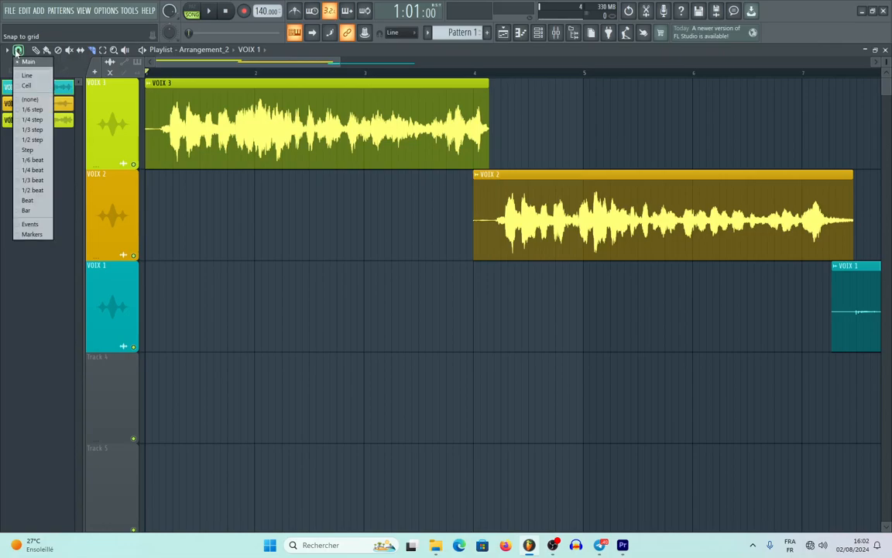
left_click(23, 75)
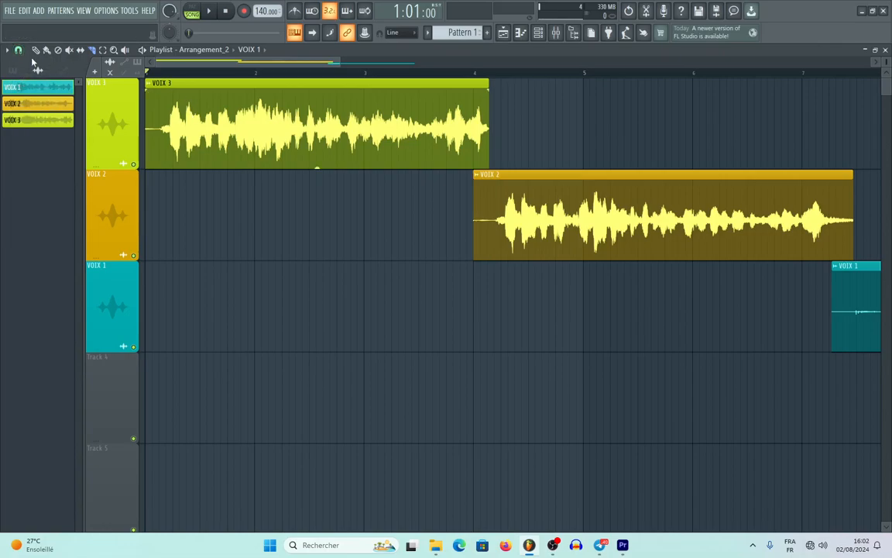
left_click_drag(192, 90, 154, 100)
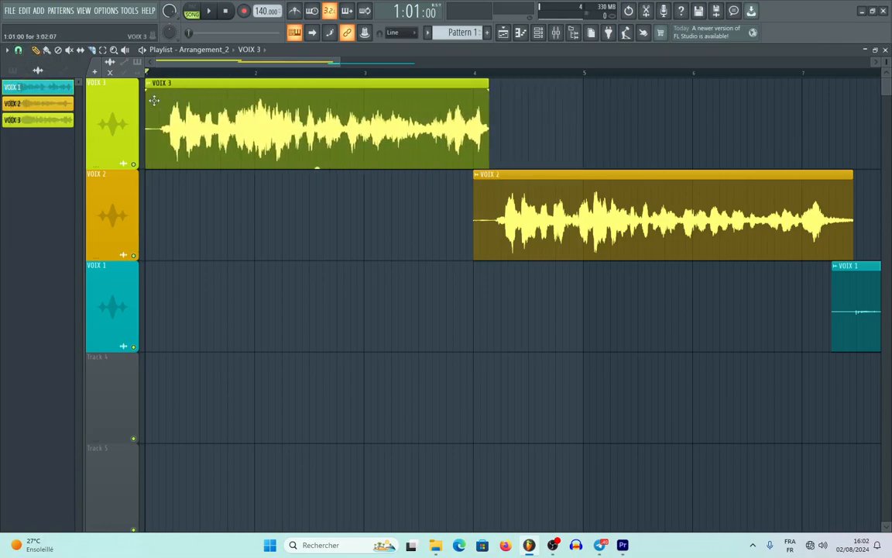
- Set the playlist snap to Beat and test moving the VOIX 3 clip on that grid
left_click(18, 50)
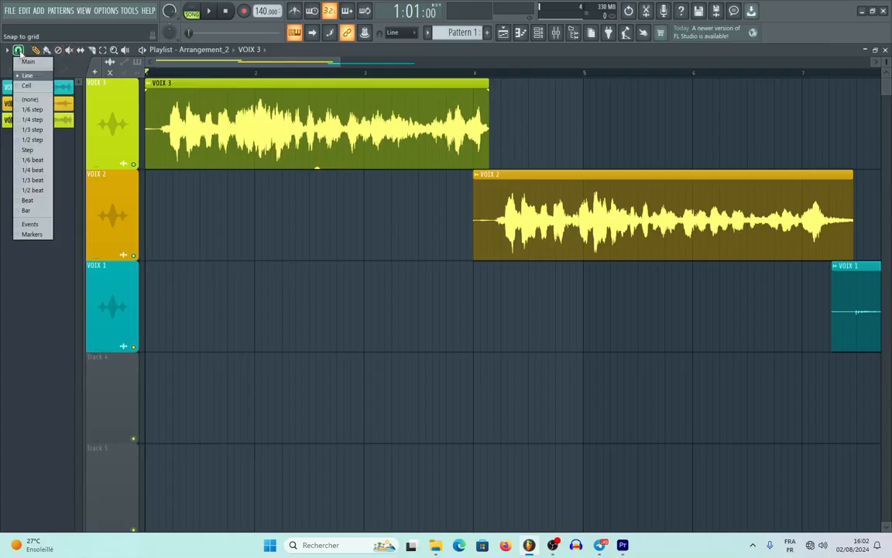
left_click(29, 201)
left_click_drag(210, 93, 177, 96)
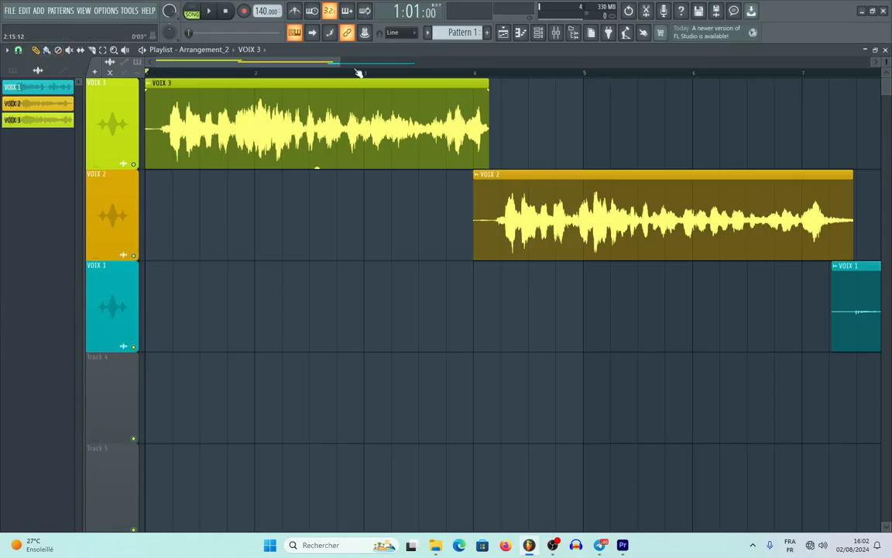
- Try slicing the start of the VOIX 3 clip with Beat snapping, and undo the cut
left_click_drag(339, 62, 215, 62)
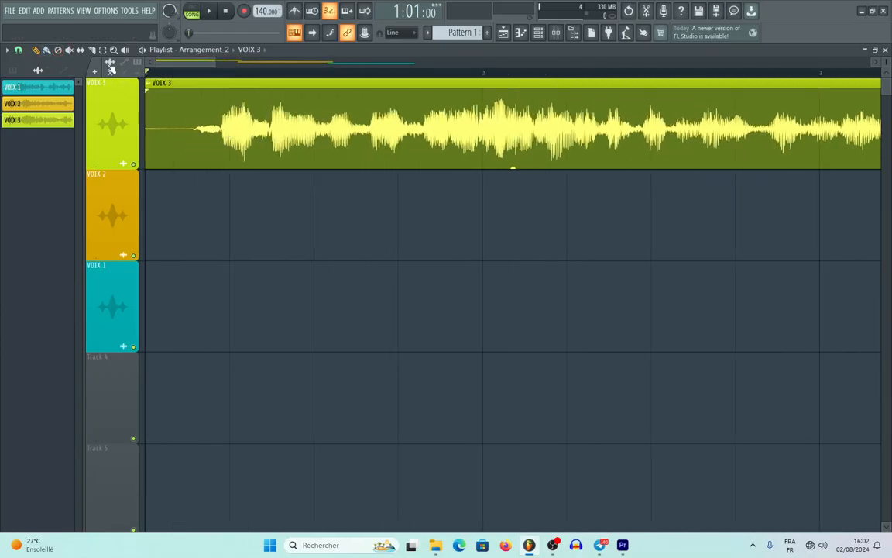
left_click_drag(234, 181, 233, 82)
mouse_move(271, 191)
left_mouse_down()
mouse_move(272, 90)
mouse_move(272, 186)
left_mouse_up()
key("ctrl+z")
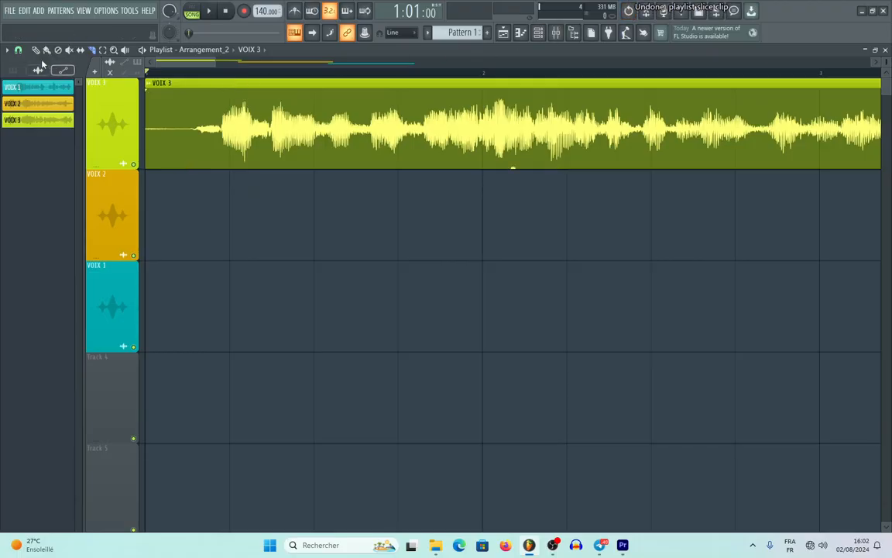
- Set the playlist snap to 1/6 step
left_click(38, 50)
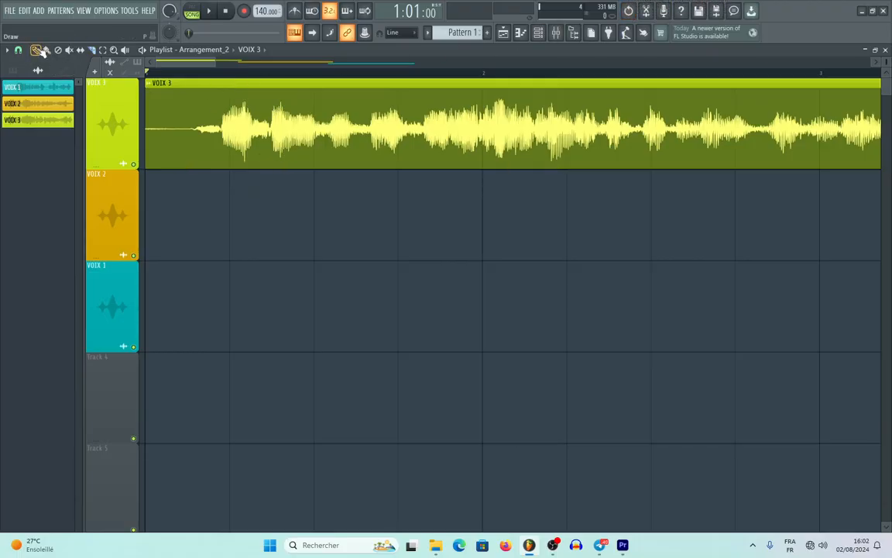
double_click(25, 50)
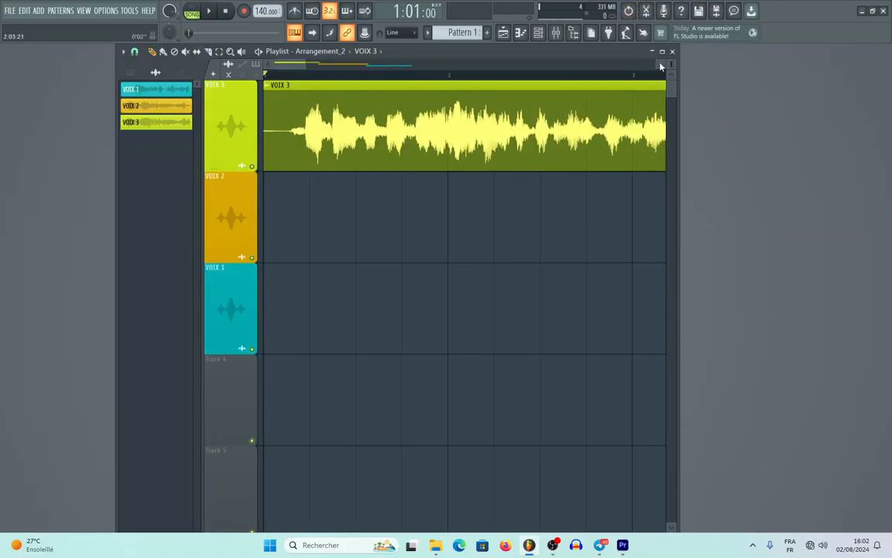
double_click(593, 52)
left_click(18, 50)
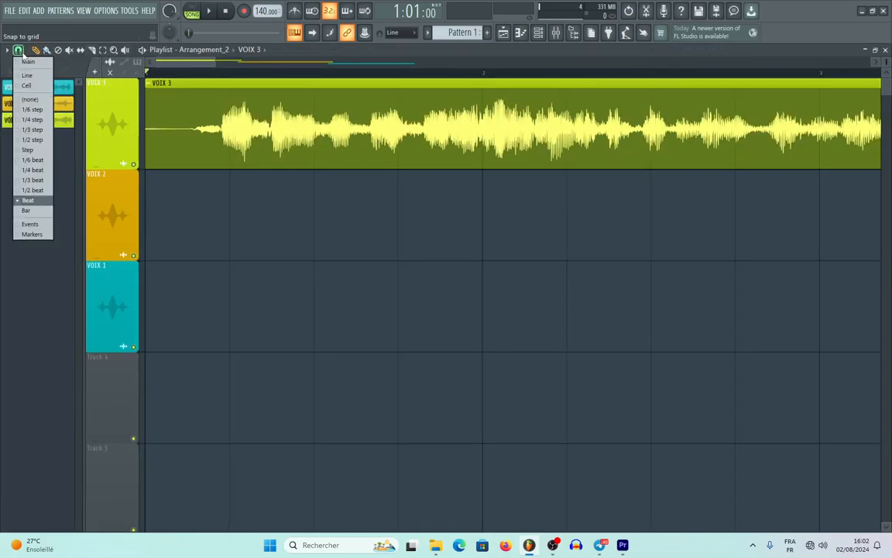
left_click(34, 109)
- Slice the VOIX 3 clip just before its second vocal burst and move the second part down onto the VOIX 2 track
key("c")
mouse_move(272, 209)
left_mouse_down()
mouse_move(290, 136)
mouse_move(275, 89)
left_mouse_up()
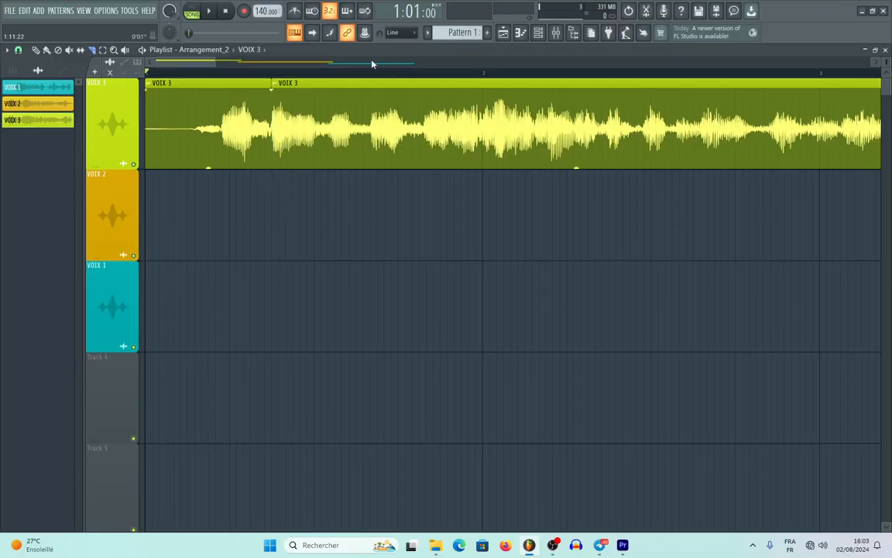
scroll(219, 69, "up", 2)
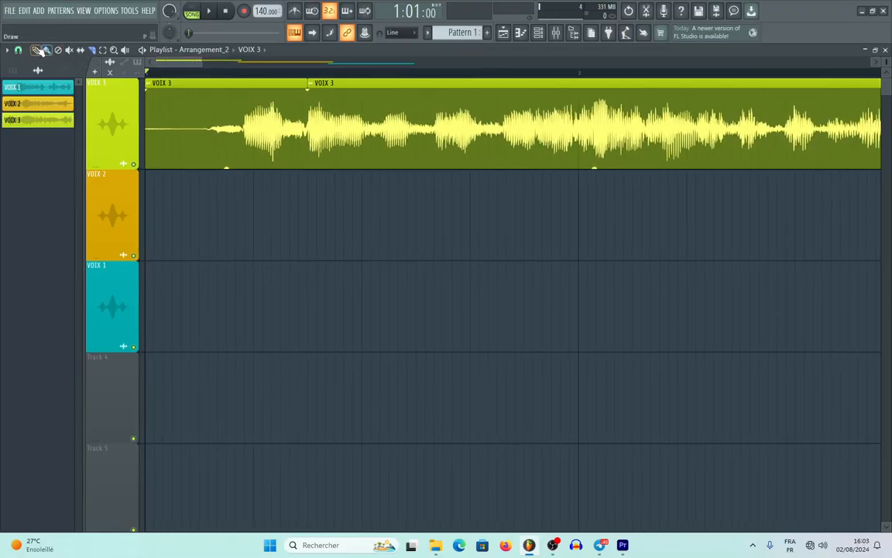
left_click_drag(370, 95, 372, 210)
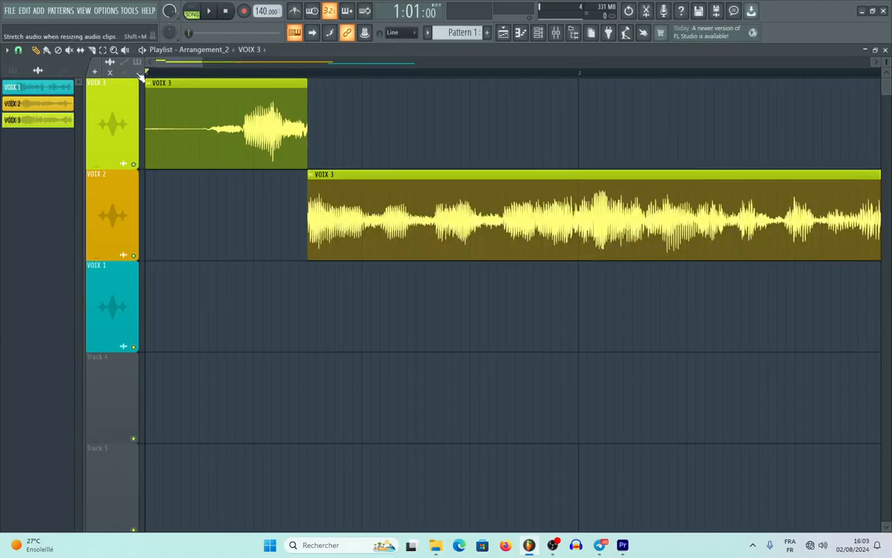
- Try a long fade-in on the first VOIX 3 slice and reset it to zero
mouse_move(302, 82)
left_mouse_down()
mouse_move(679, 81)
mouse_move(755, 95)
mouse_move(295, 82)
mouse_move(151, 67)
mouse_move(302, 75)
left_mouse_up()
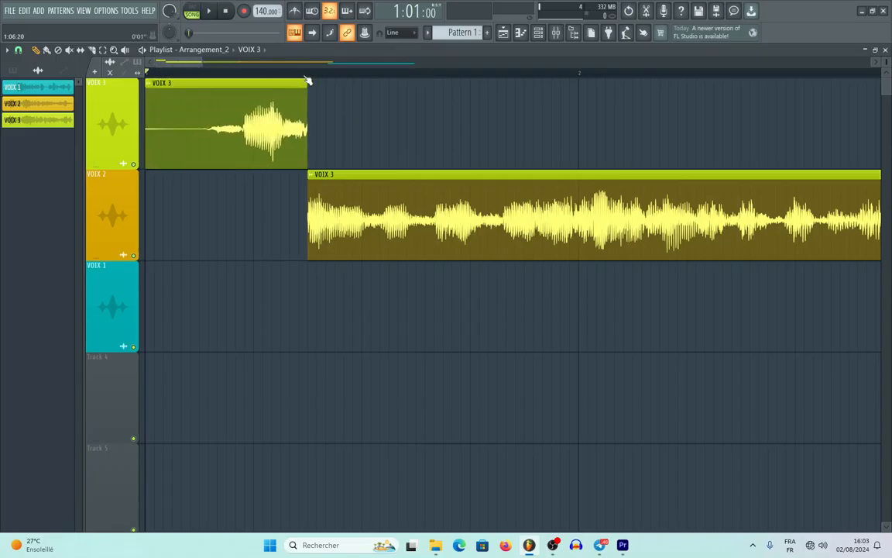
mouse_move(308, 91)
left_mouse_down()
mouse_move(201, 68)
mouse_move(307, 78)
left_mouse_up()
mouse_move(150, 90)
left_mouse_down()
mouse_move(318, 92)
mouse_move(113, 75)
left_mouse_up()
mouse_move(184, 88)
left_mouse_down()
mouse_move(275, 94)
mouse_move(264, 90)
left_mouse_up()
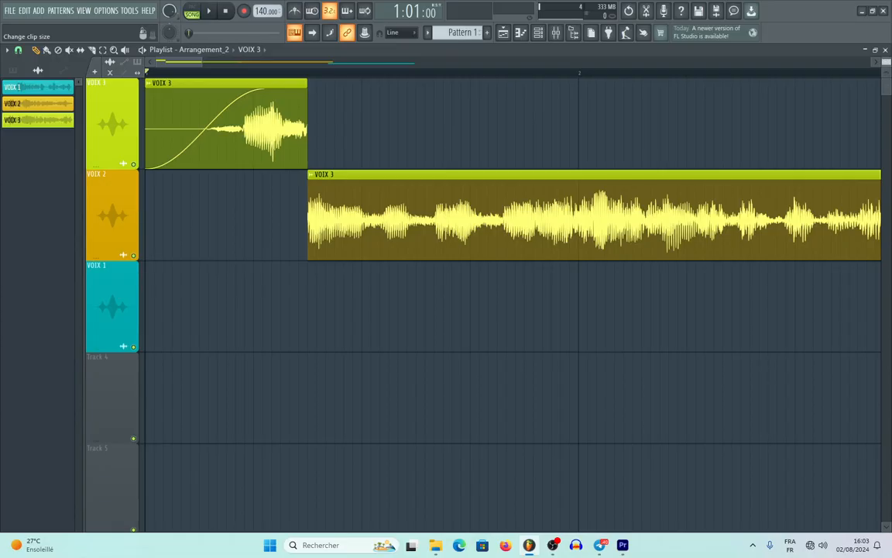
left_click_drag(887, 64, 886, 59)
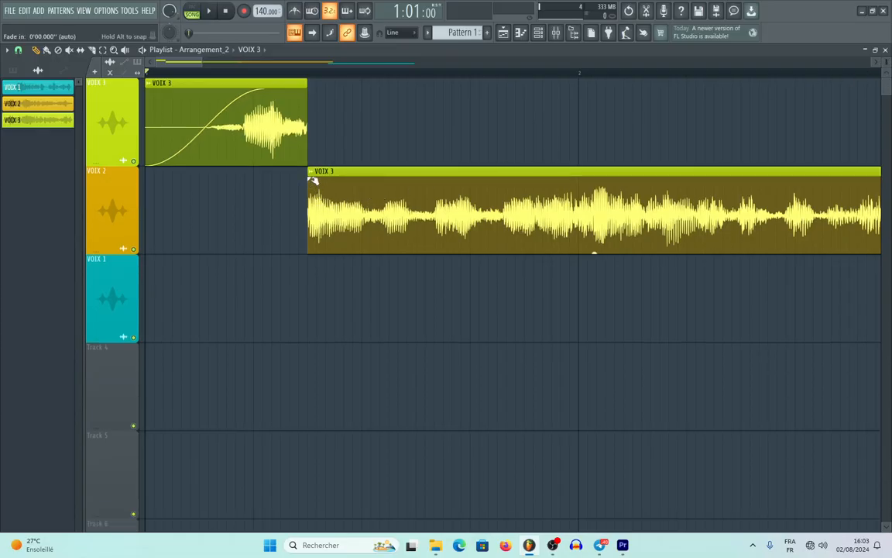
mouse_move(313, 180)
left_mouse_down()
mouse_move(354, 179)
mouse_move(289, 155)
left_mouse_up()
left_click_drag(271, 91, 147, 86)
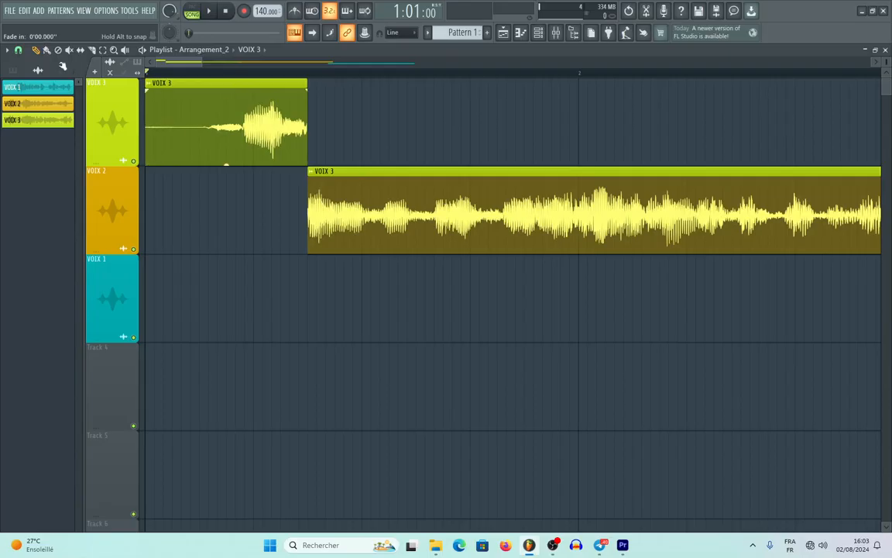
- Lower the volume of the first VOIX 3 slice to -6.9 dB
left_click_drag(226, 164, 225, 191)
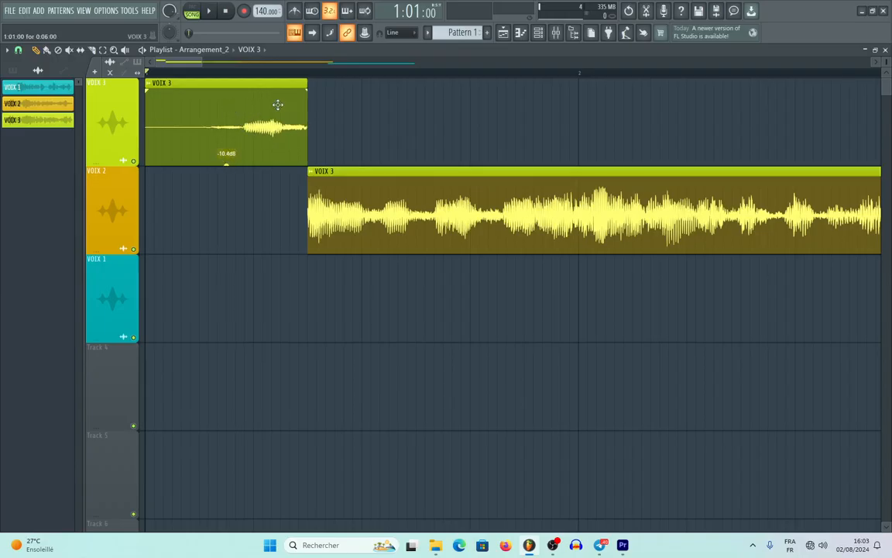
left_click_drag(226, 163, 251, 153)
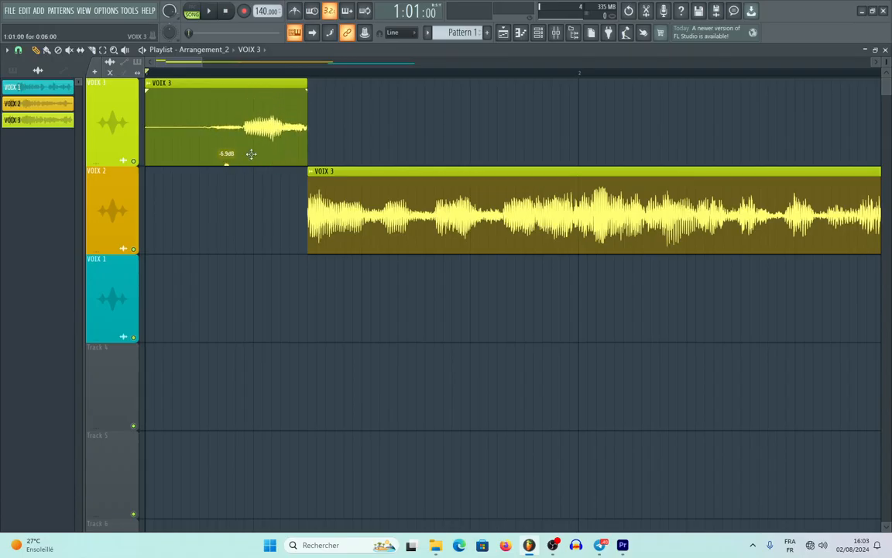
- Slice the VOIX 3 clip on the VOIX 2 track at four points between its vocal phrases
left_click(91, 50)
left_click_drag(358, 255, 358, 165)
left_click_drag(423, 256, 425, 175)
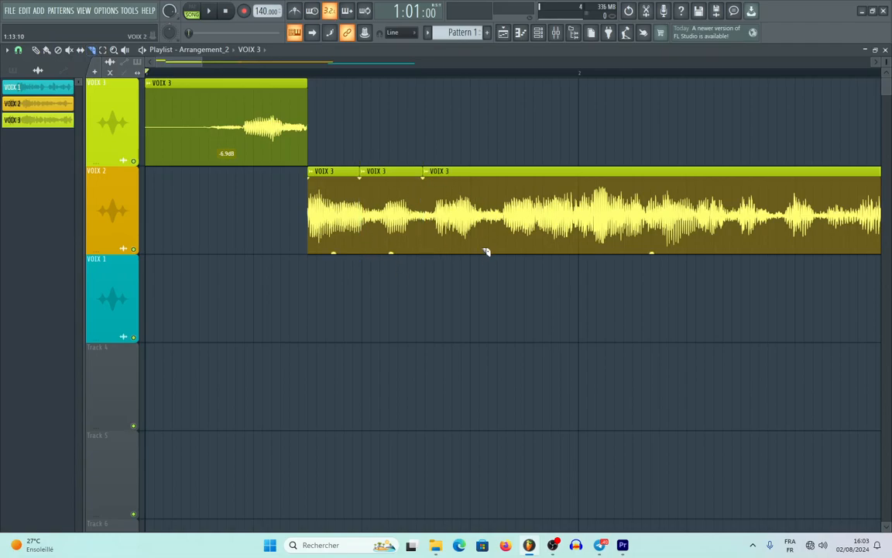
left_click_drag(505, 258, 504, 161)
left_click_drag(736, 265, 741, 164)
left_click(35, 50)
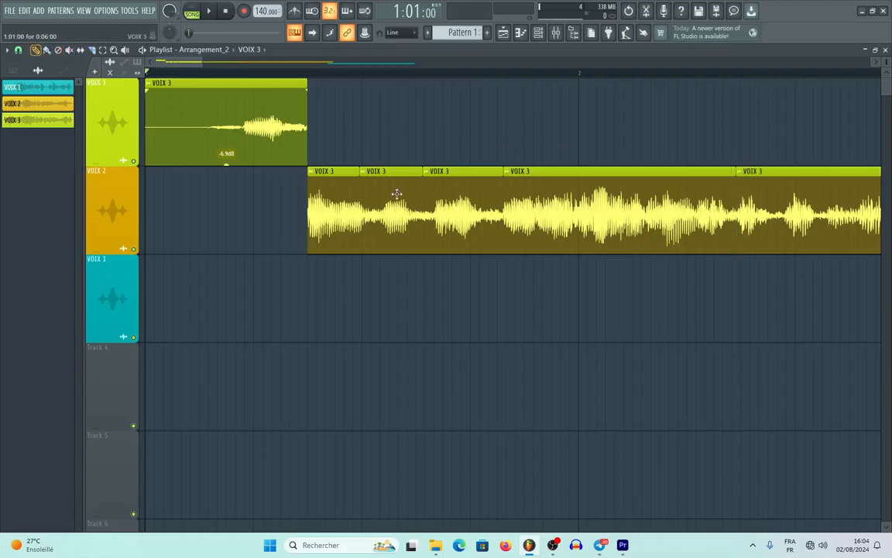
- Lower the volumes of the first four VOIX 3 slices on the VOIX 2 track to -5.1, -2.8, -2.9 and -4.0 dB, in order
left_click_drag(620, 253, 621, 270)
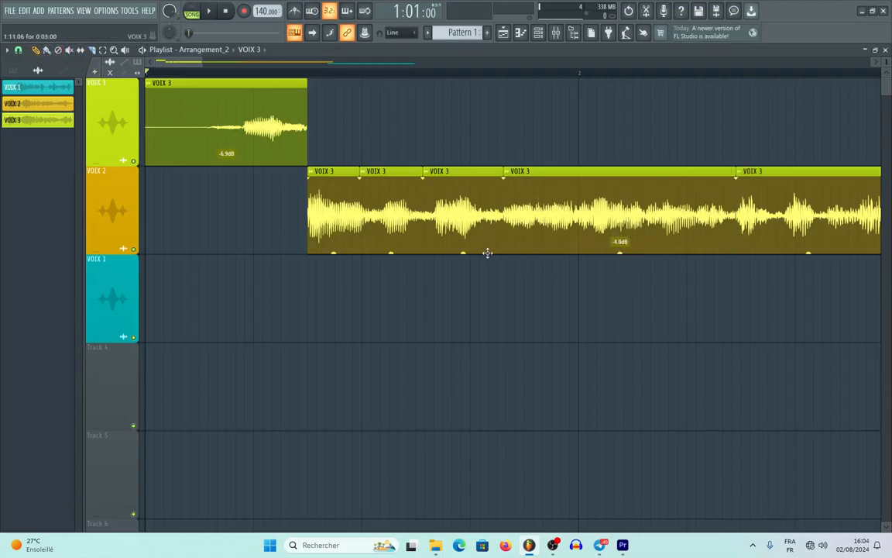
left_click_drag(392, 253, 392, 260)
left_click_drag(463, 252, 463, 262)
left_click_drag(333, 252, 333, 269)
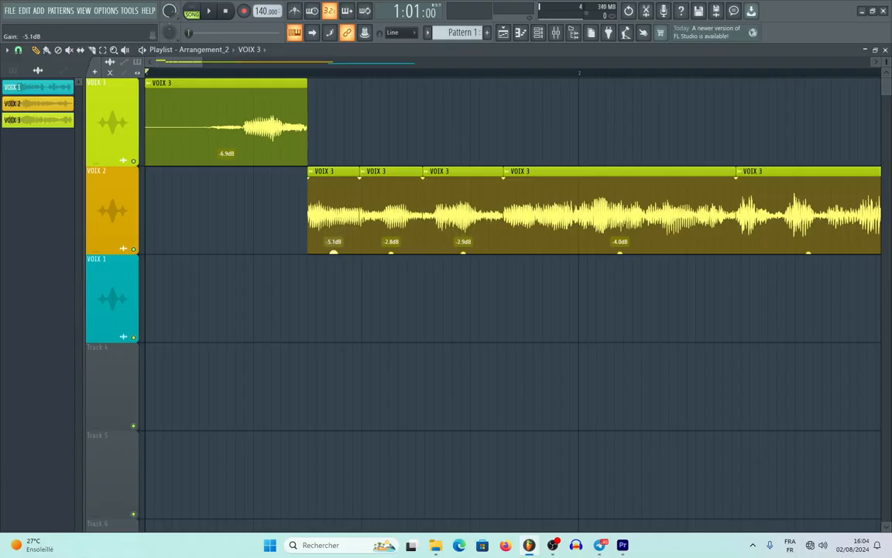
- Undo the recent volume, fade and slice edits until the VOIX 3 clip on the VOIX 2 track is whole
left_click_drag(203, 63, 510, 91)
left_click(629, 11)
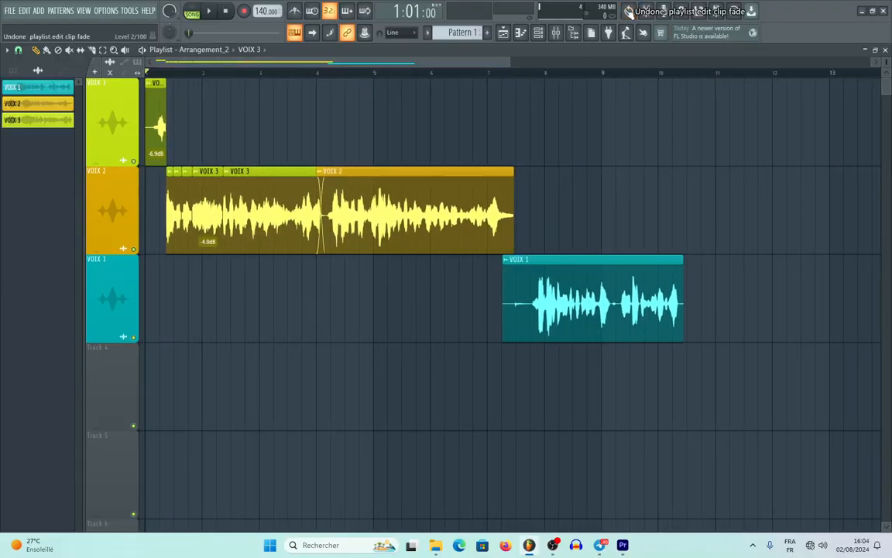
left_click(629, 11)
left_click(629, 11)
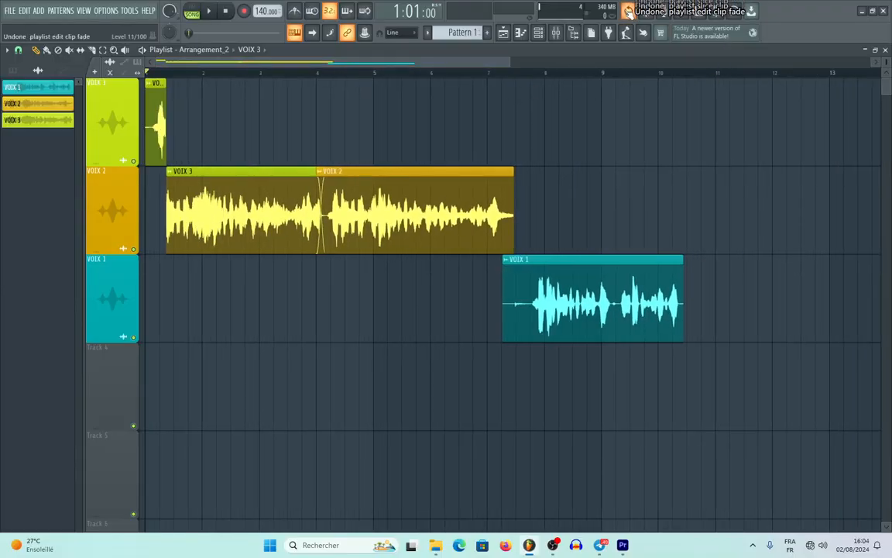
- Slice the VOIX 3 clip on the VOIX 2 track at three points between its opening vocal phrases
left_click_drag(510, 58, 245, 65)
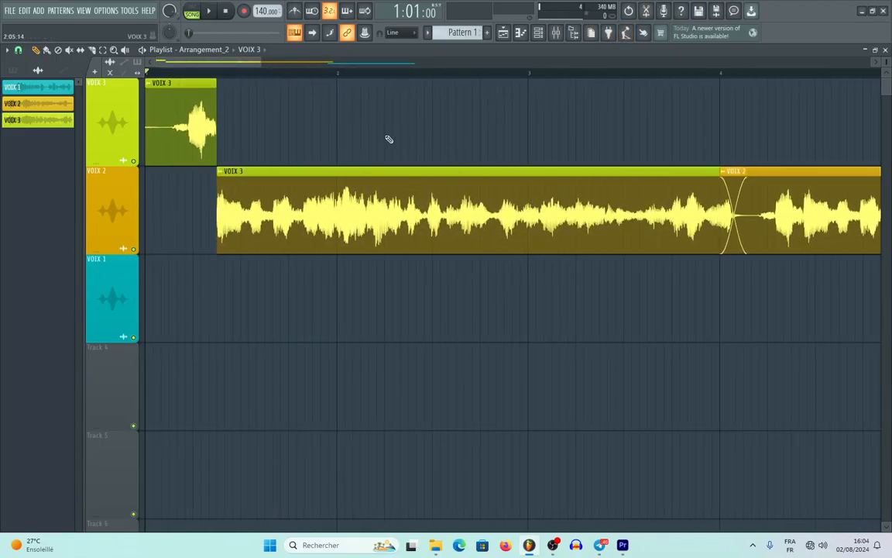
left_click_drag(261, 59, 450, 83)
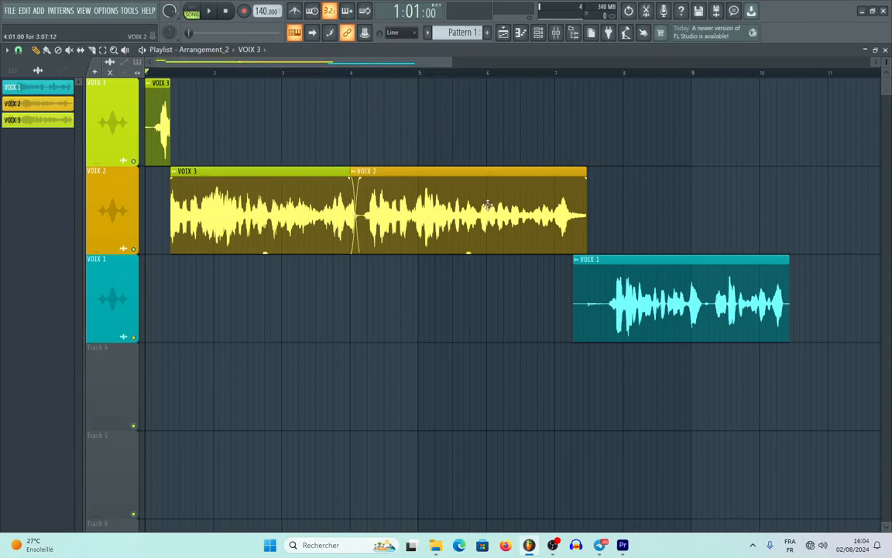
left_click_drag(409, 61, 249, 48)
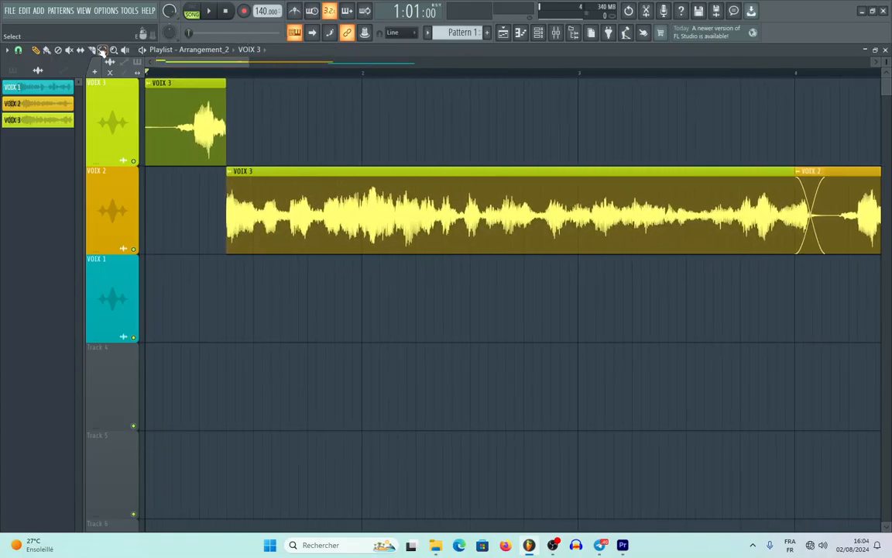
left_click_drag(281, 255, 278, 183)
left_click_drag(327, 244, 324, 175)
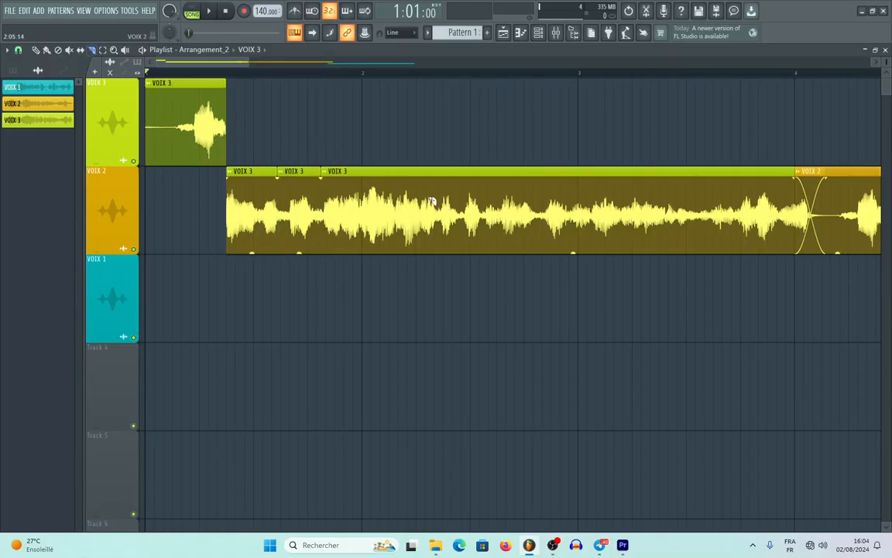
left_click_drag(425, 258, 419, 176)
- Move the second VOIX 3 slice down onto the VOIX 1 track and delete the long final slice
left_click(36, 51)
left_click_drag(298, 175, 301, 281)
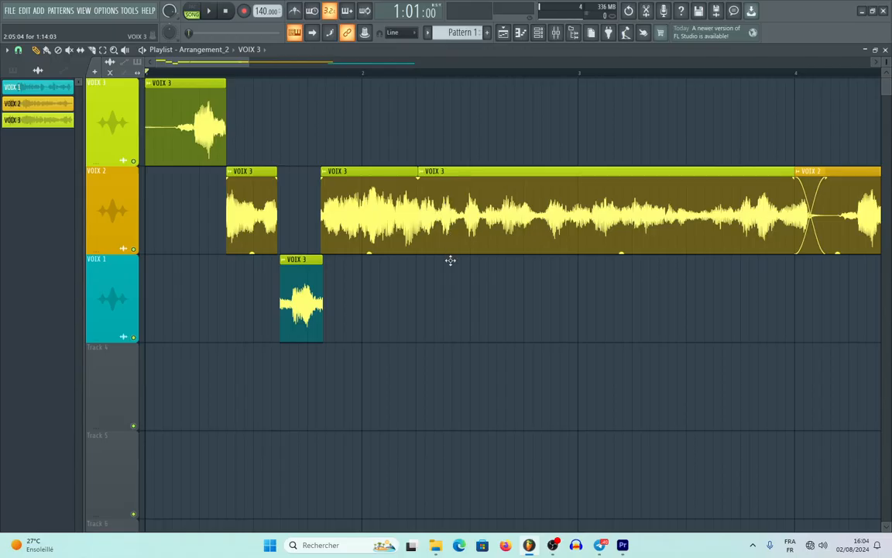
left_click_drag(450, 257, 445, 293)
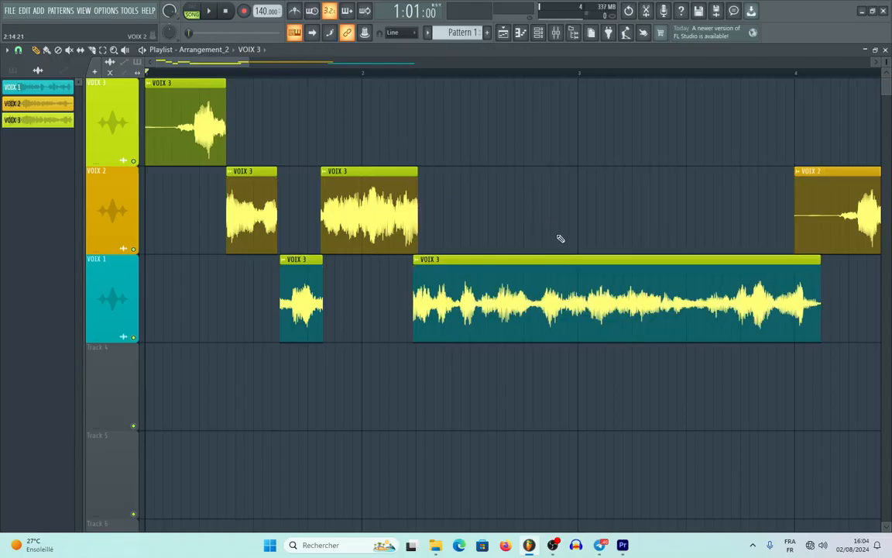
right_click(605, 266)
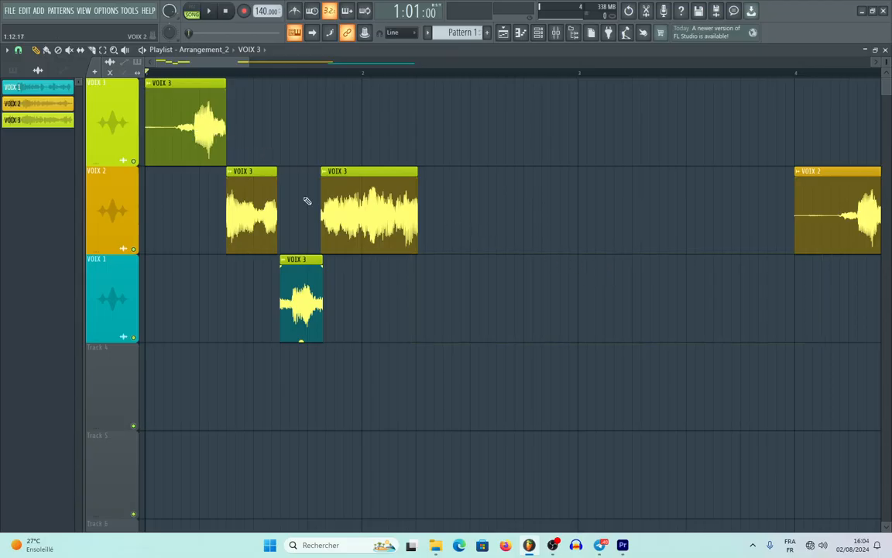
- Move the three remaining VOIX 3 slices up onto the VOIX 3 track, each slightly overlapping the one before
left_click_drag(254, 172, 253, 72)
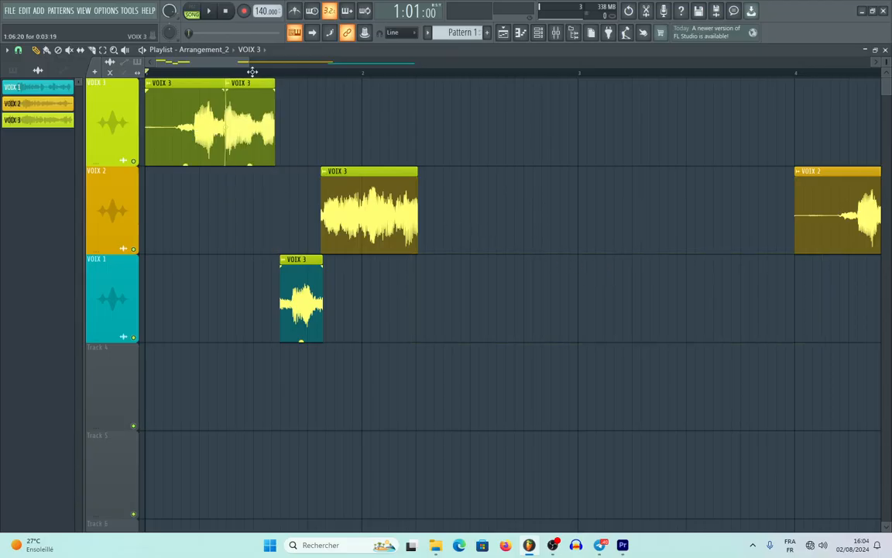
left_click_drag(291, 256, 256, 60)
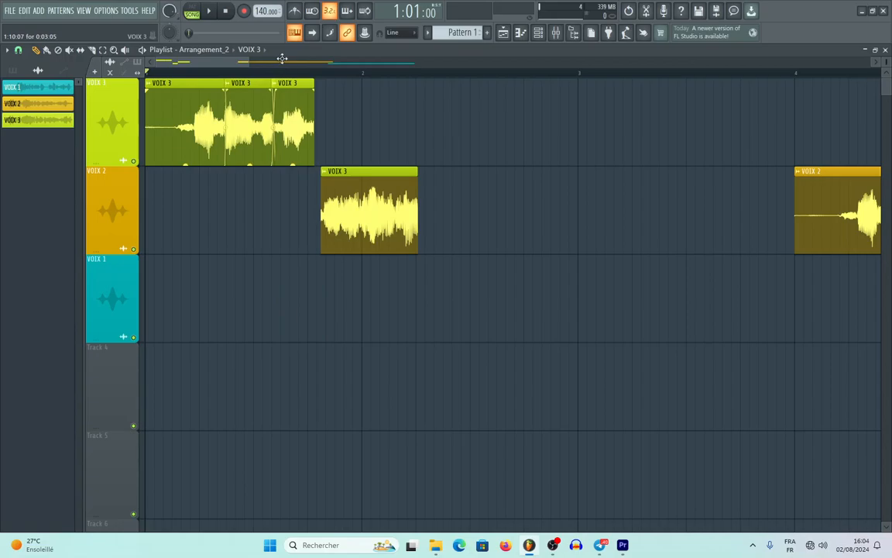
left_click_drag(325, 158, 347, 75)
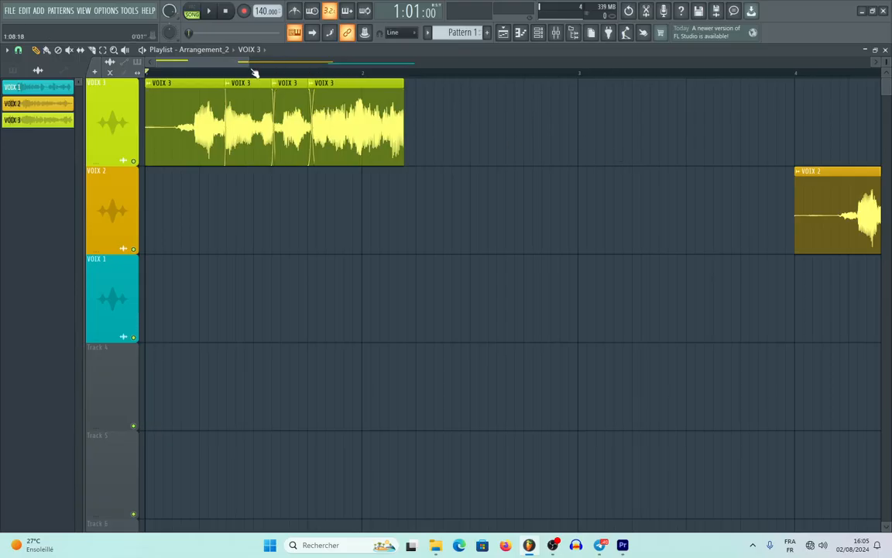
- Move the VOIX 2 clip earlier on its track so it starts in bar 1, beneath the VOIX 3 slices
left_click_drag(247, 61, 465, 62)
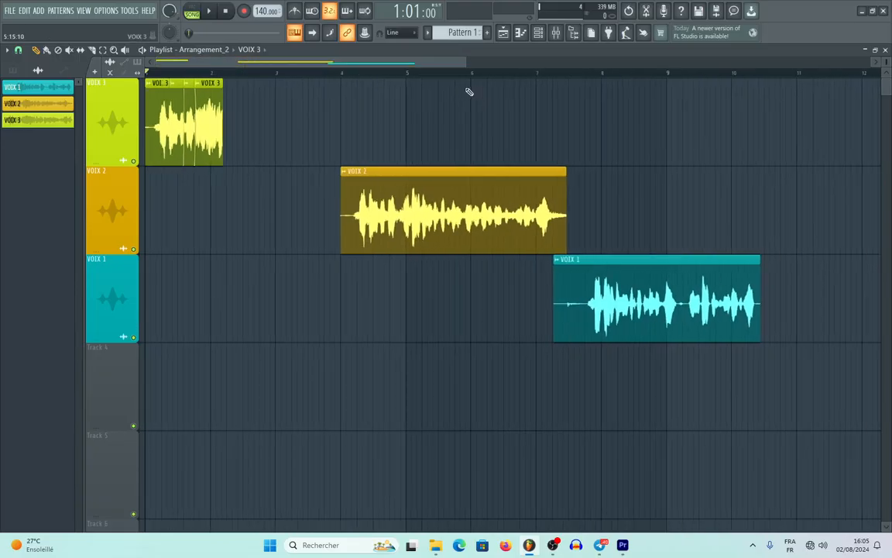
left_click_drag(401, 174, 253, 191)
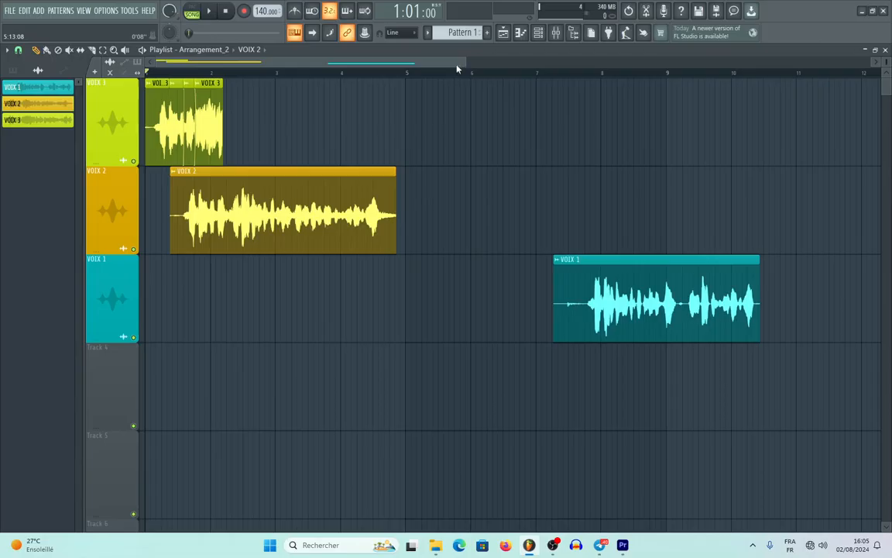
left_click_drag(466, 61, 218, 48)
- Delete the last VOIX 3 slice and spread the second and third slices apart, into late bar 1 and bar 2
right_click(399, 116)
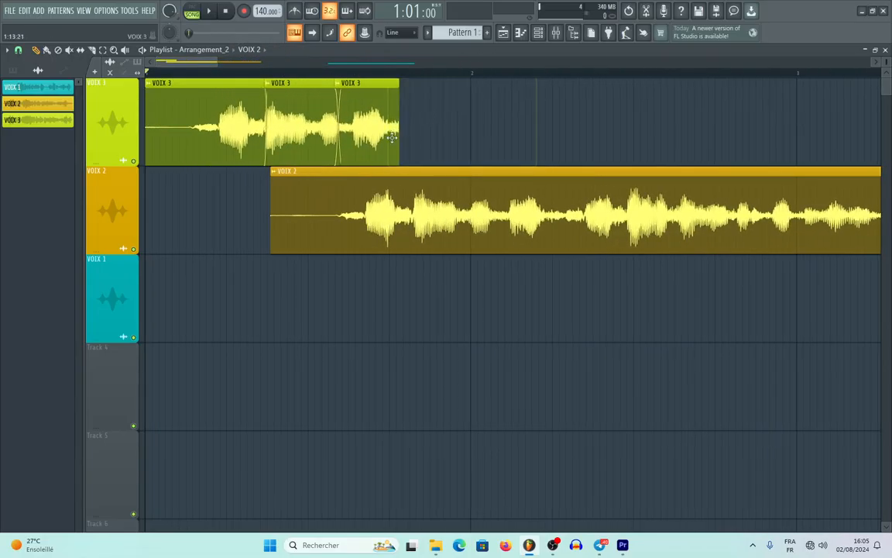
left_click_drag(360, 89, 606, 89)
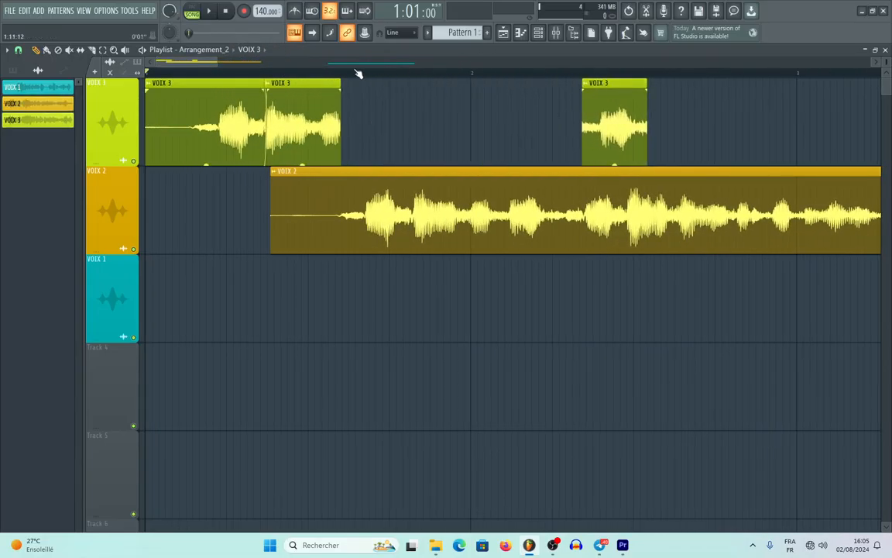
left_click_drag(299, 85, 426, 85)
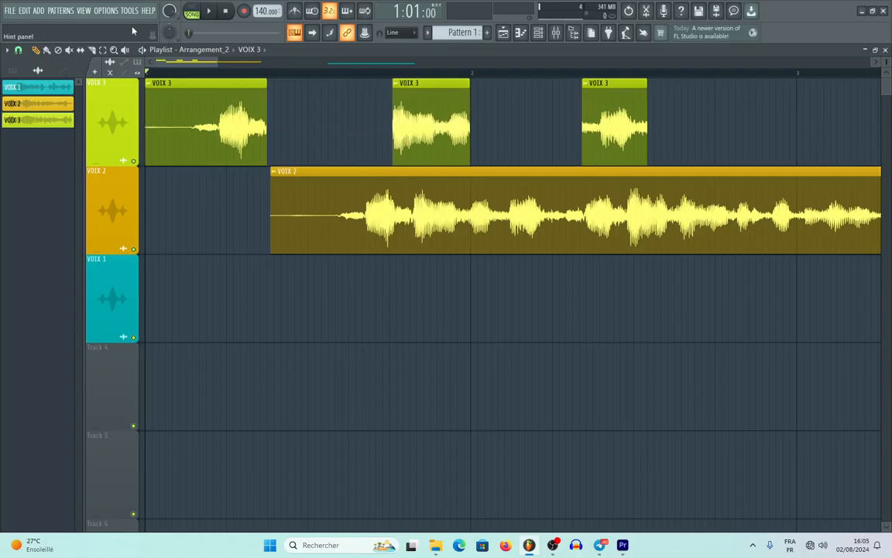
- Slice the VOIX 2 clip before its first vocal phrase and at bar 2, and mute the piece between the cuts
left_click_drag(468, 258, 457, 370)
mouse_move(476, 253)
left_mouse_down()
mouse_move(474, 155)
mouse_move(471, 174)
left_mouse_up()
left_click_drag(368, 270, 367, 155)
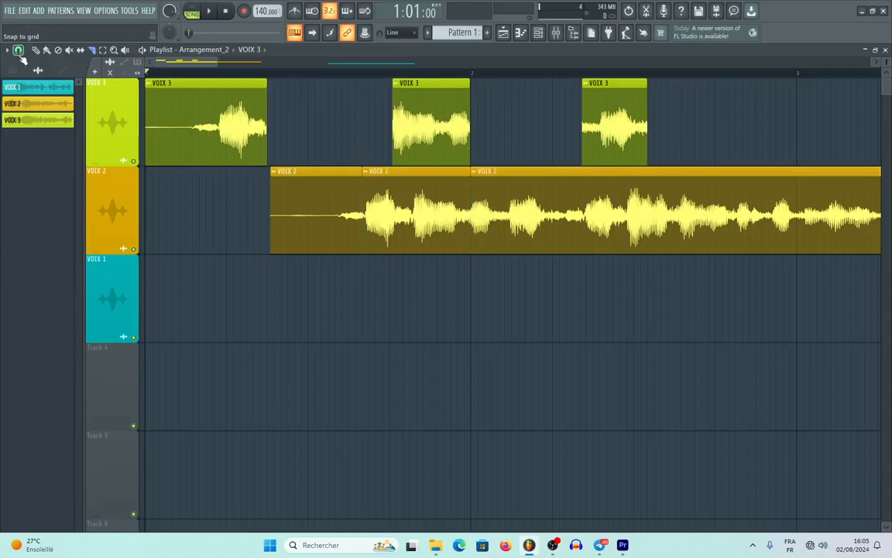
left_click(19, 51)
left_click(417, 179)
left_click(417, 193)
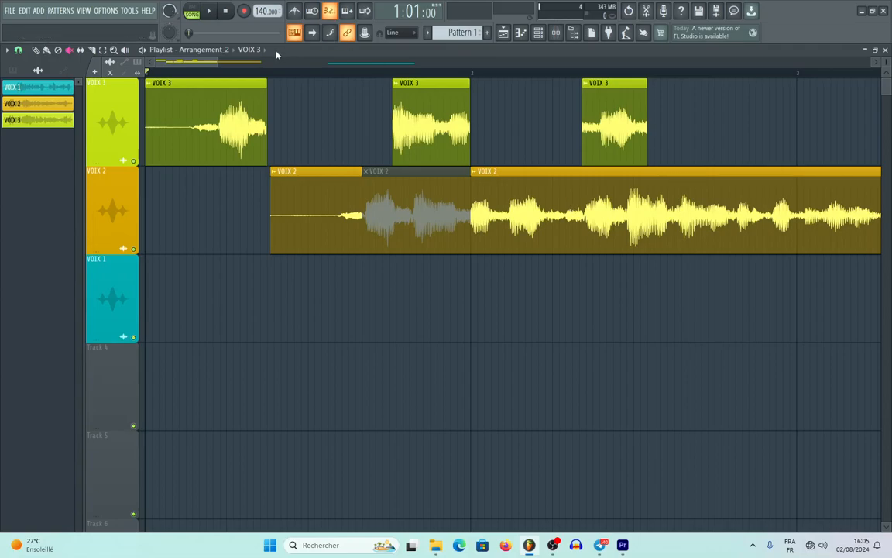
- Slice the VOIX 2 clip at the start and end of the third VOIX 3 slice and mute the piece beneath it
left_click(93, 52)
left_click_drag(589, 215, 584, 153)
left_click(69, 50)
left_click(92, 50)
left_click_drag(654, 257, 651, 159)
left_click(69, 51)
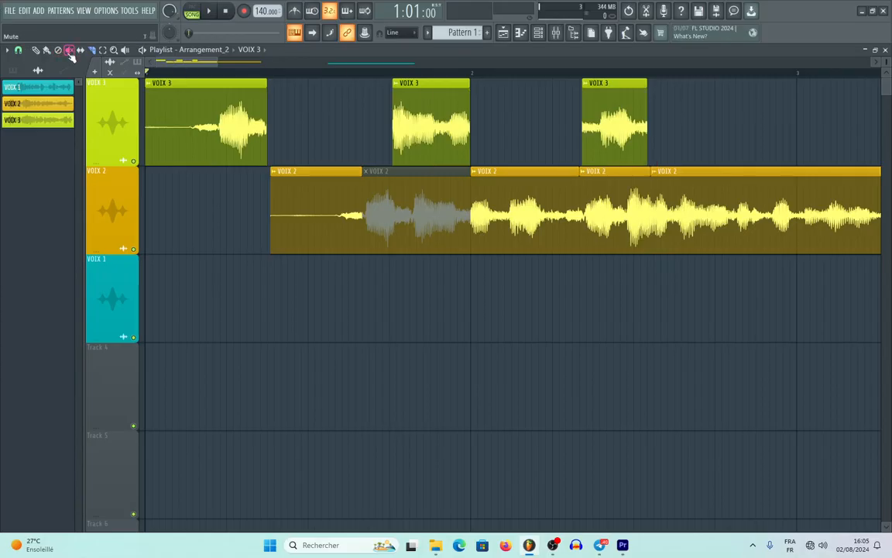
left_click(633, 232)
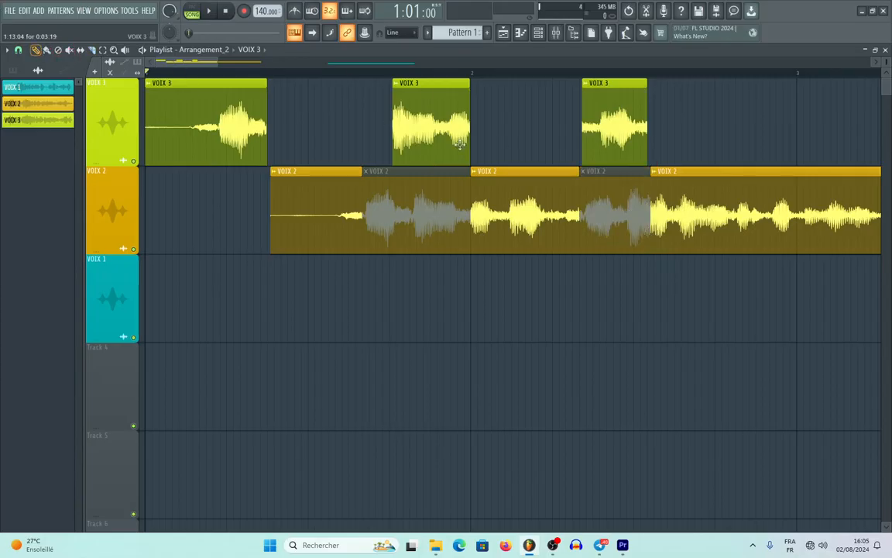
- Move the three unmuted VOIX 2 slices straight up into the gaps on the VOIX 3 track
left_click_drag(516, 180, 516, 82)
left_click_drag(299, 172, 295, 73)
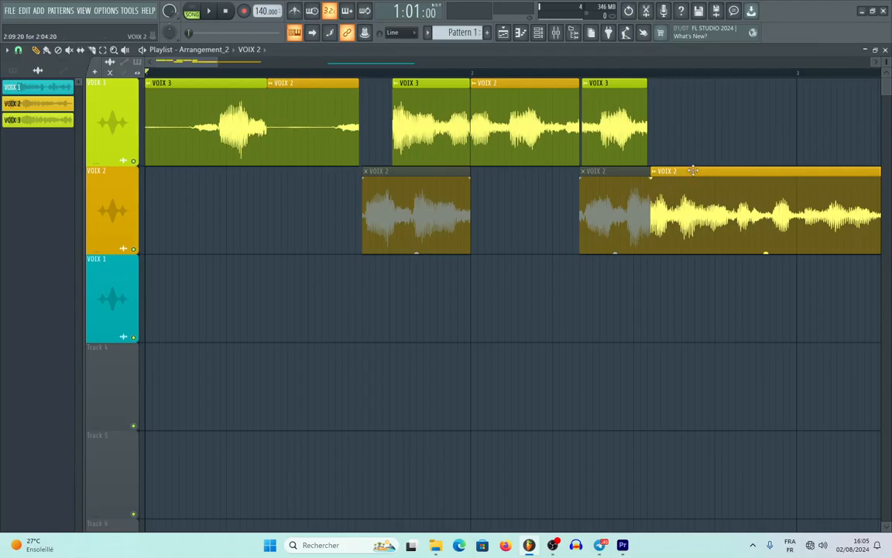
left_click_drag(693, 170, 691, 62)
- Select the time range from bar 1 to bar 5 and return the playhead to the start
left_click_drag(217, 65, 561, 88)
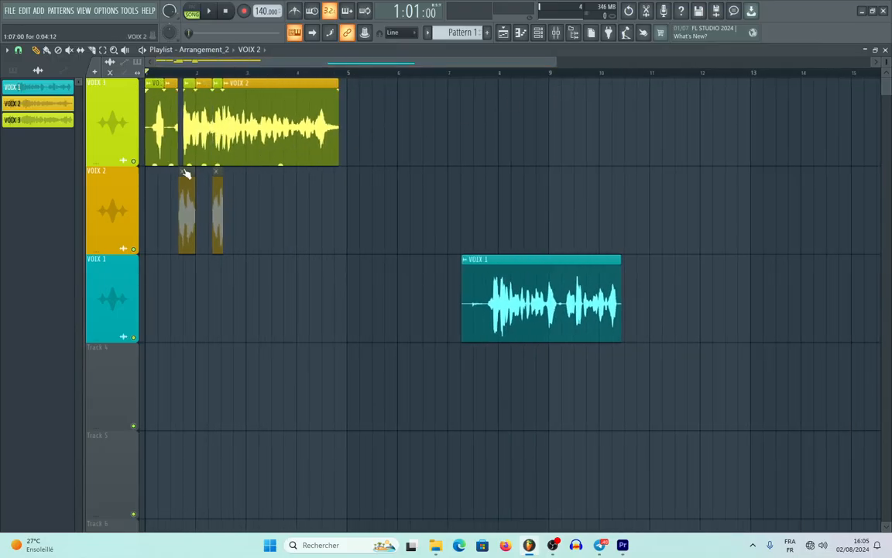
left_click_drag(144, 71, 349, 69)
left_click_drag(556, 62, 206, 46)
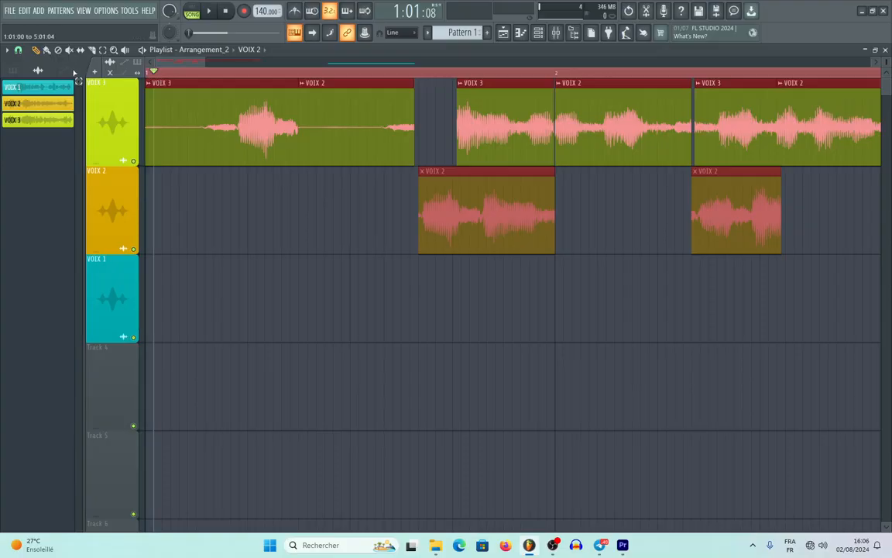
left_click_drag(159, 74, 74, 71)
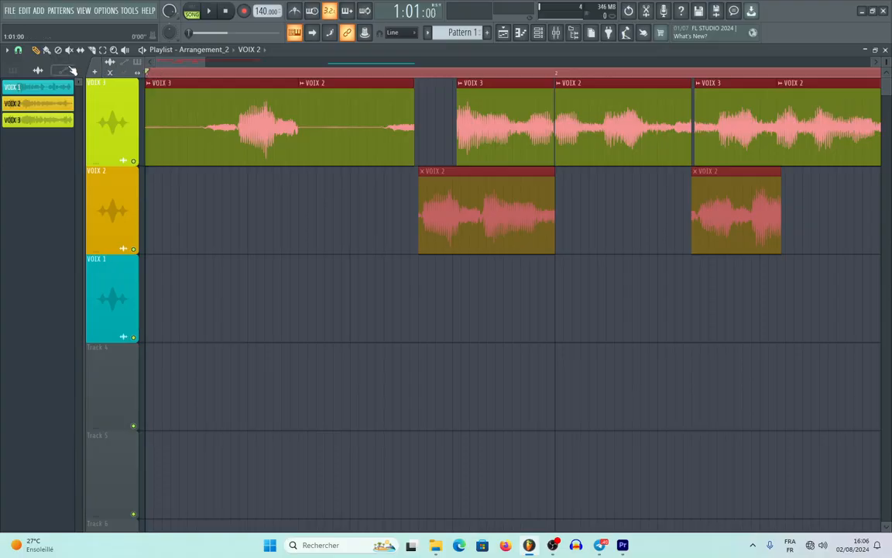
- Consolidate the VOIX 3 track over the time selection, rendering to 16-bit stereo WAV with insert effects disabled
right_click(116, 115)
mouse_move(155, 260)
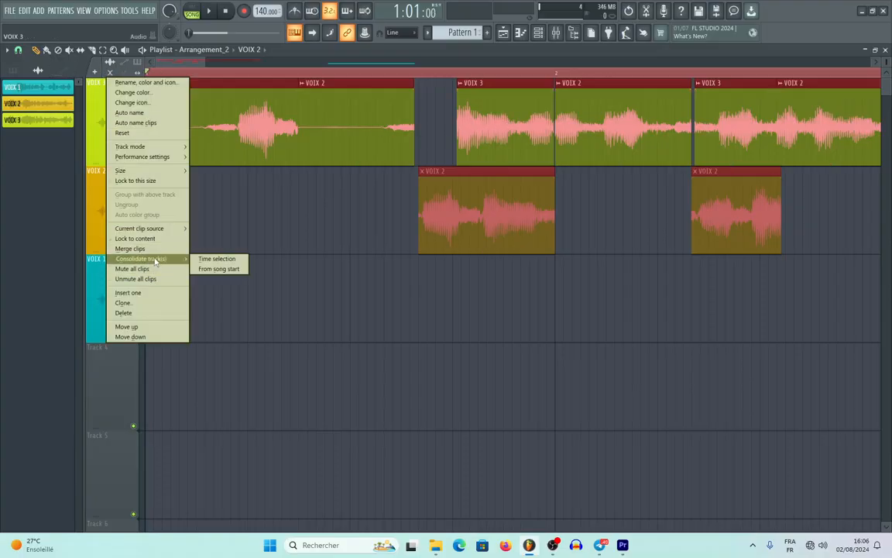
left_click(229, 262)
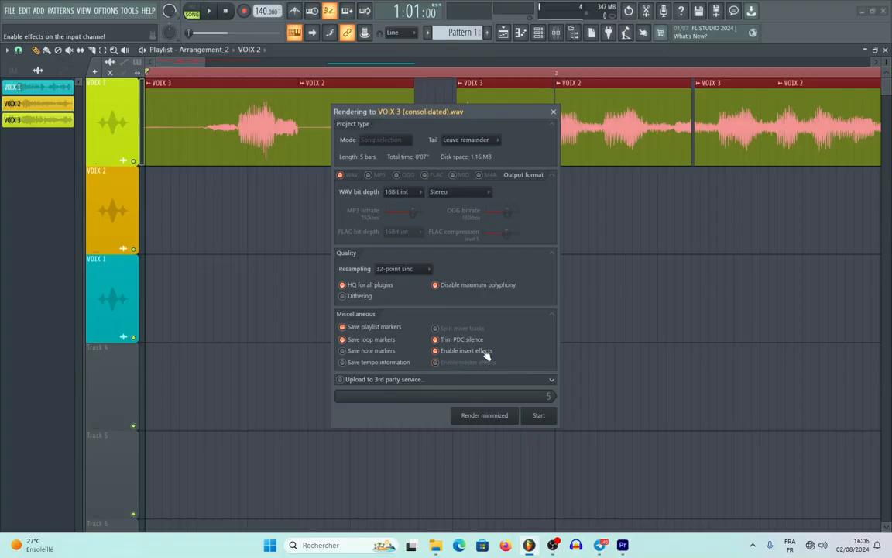
left_click_drag(502, 112, 371, 44)
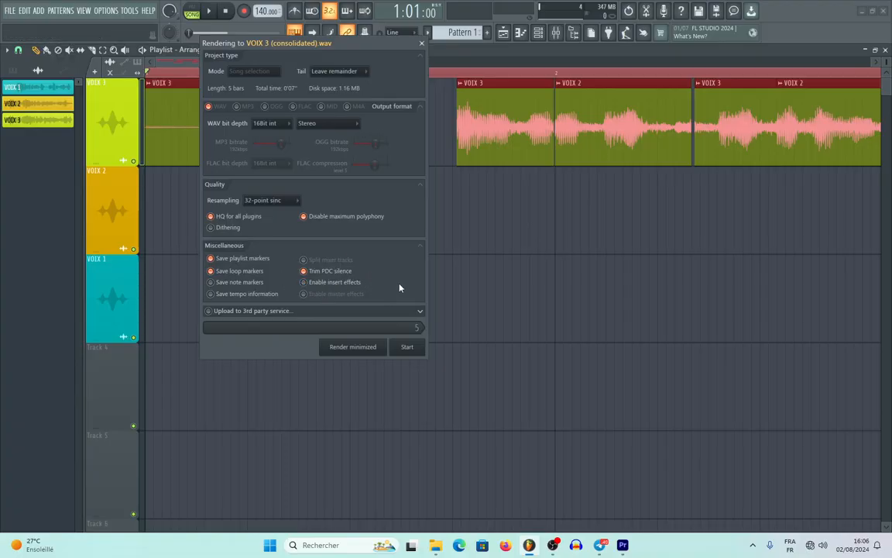
left_click(406, 346)
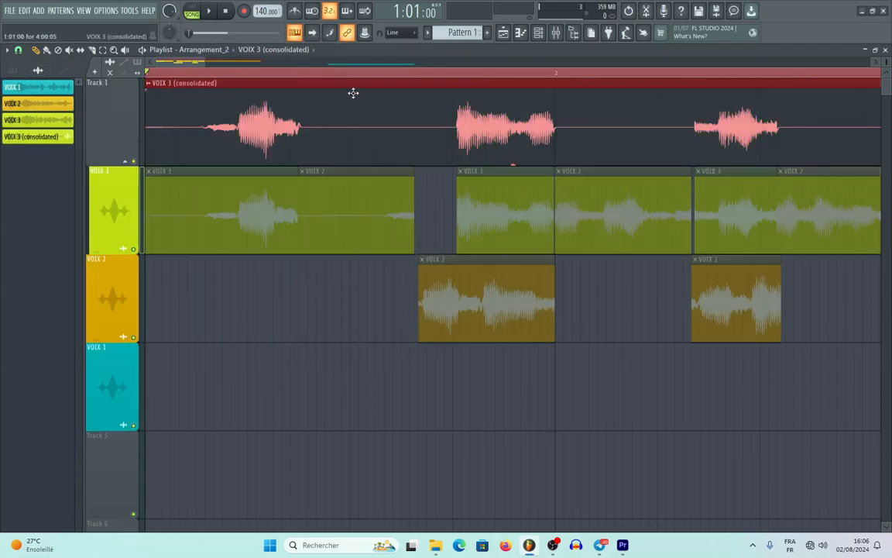
- Trim the end of the consolidated VOIX 3 clip back to about a quarter of the way into bar 4
left_click_drag(205, 62, 304, 73)
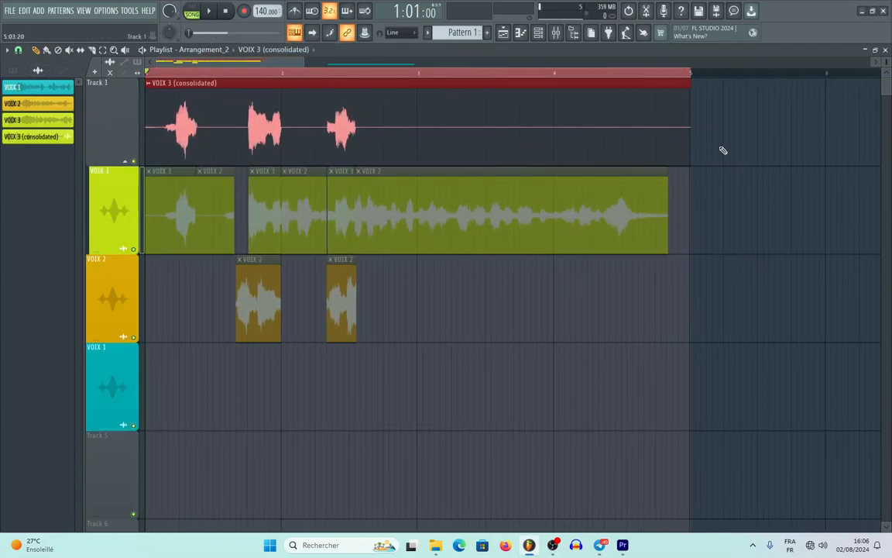
mouse_move(690, 82)
left_mouse_down()
mouse_move(597, 82)
mouse_move(690, 82)
mouse_move(573, 100)
mouse_move(690, 101)
left_mouse_up()
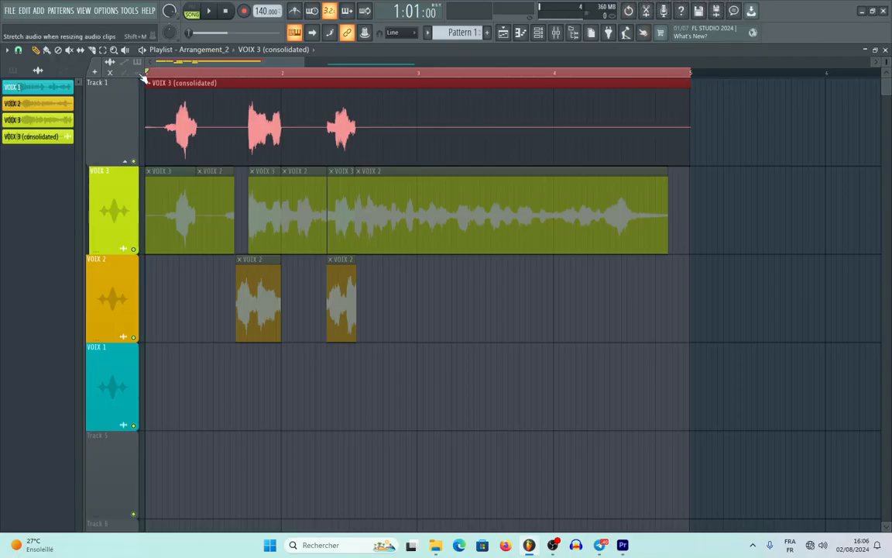
left_click_drag(689, 86, 587, 89)
- Collapse and re-expand the original VOIX 3 track grouped under the consolidated clip, and undo the clip resize
left_click(130, 164)
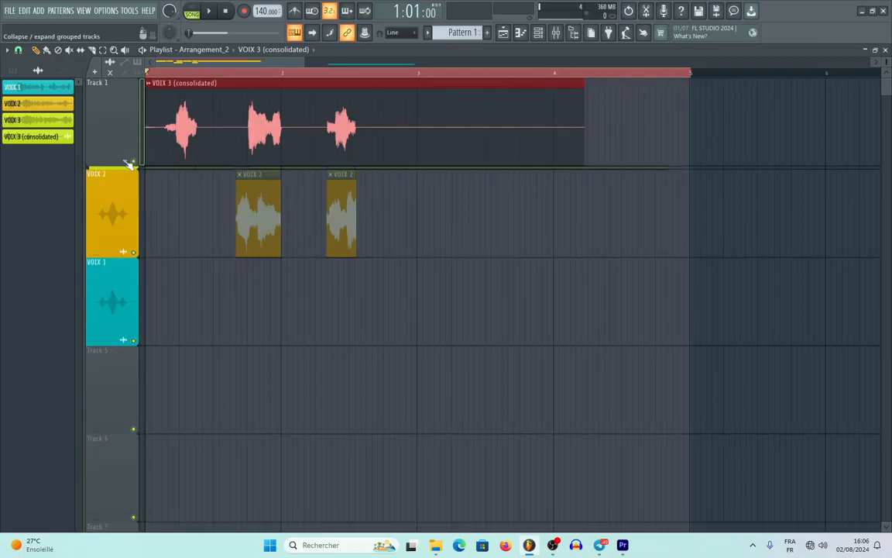
left_click(130, 164)
left_click(130, 162)
left_click(130, 162)
left_click(630, 11)
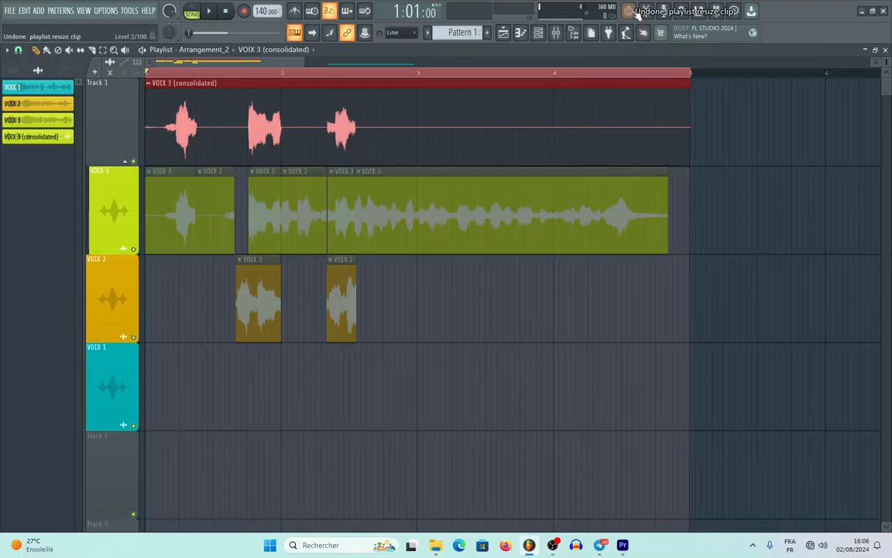
- Undo the VOIX 3 consolidation and the edits back to before the last clip moves
left_click(630, 11)
left_click(630, 11)
left_click(630, 11)
left_click(629, 11)
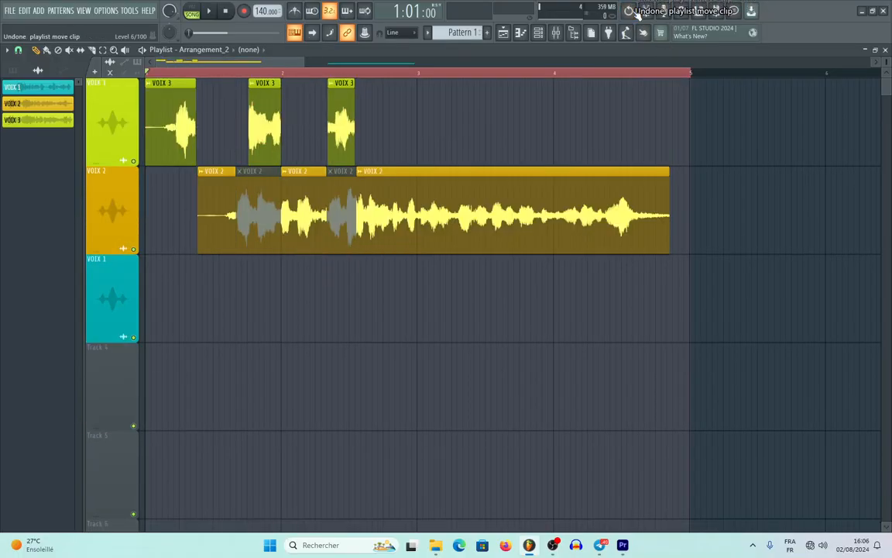
- Undo the slices and mutes on the VOIX 2 clip and the placement of the VOIX 3 piece before bar 2
left_click(630, 11)
left_click(629, 11)
left_click(630, 11)
left_click(630, 11)
left_click(630, 11)
left_click(630, 11)
left_click(630, 11)
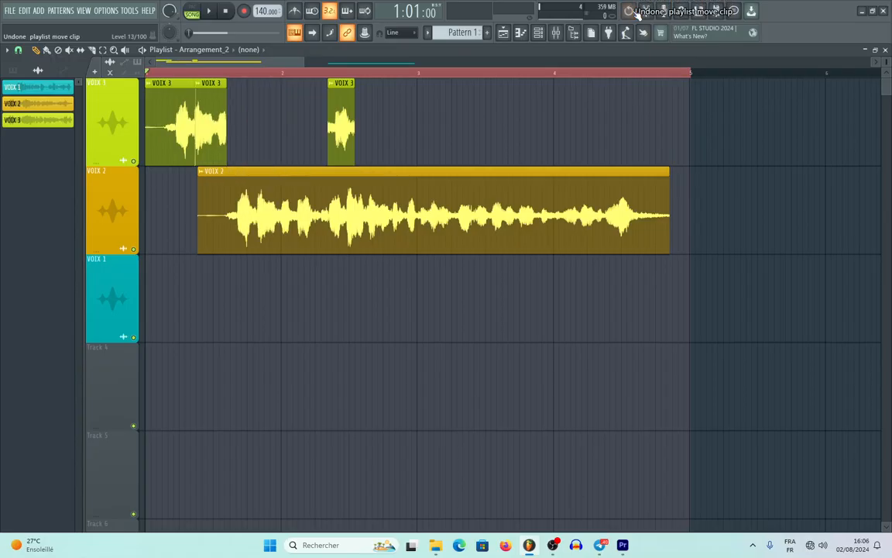
- Undo the remaining clip moves, slices and fade edits until VOIX 3 is one uncut clip on its own track
left_click(630, 11)
left_click(630, 10)
left_click(630, 11)
left_click(630, 11)
left_click(629, 11)
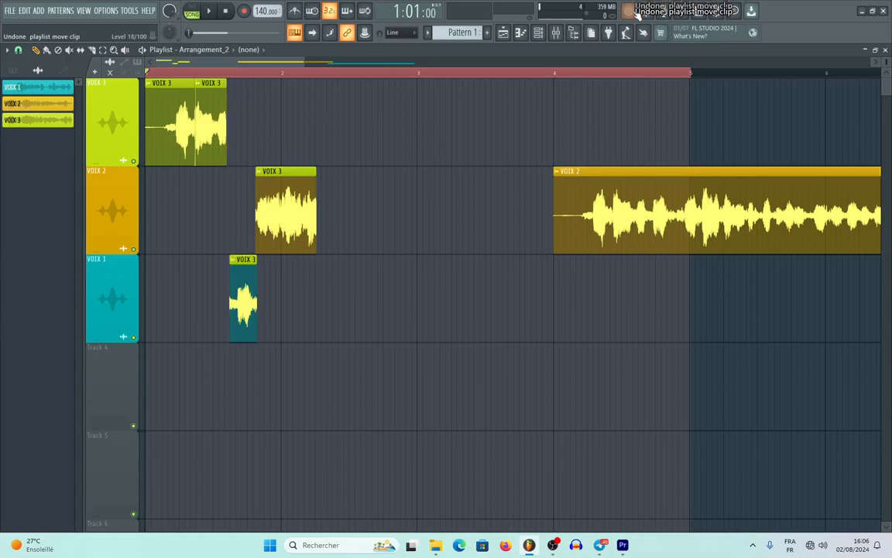
left_click(630, 10)
left_click(629, 11)
left_click(629, 10)
left_click(630, 11)
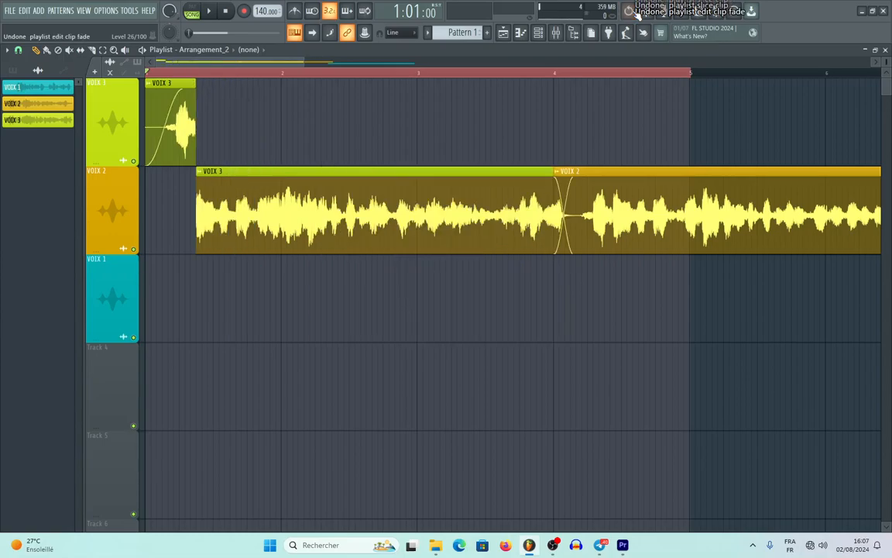
left_click(637, 9)
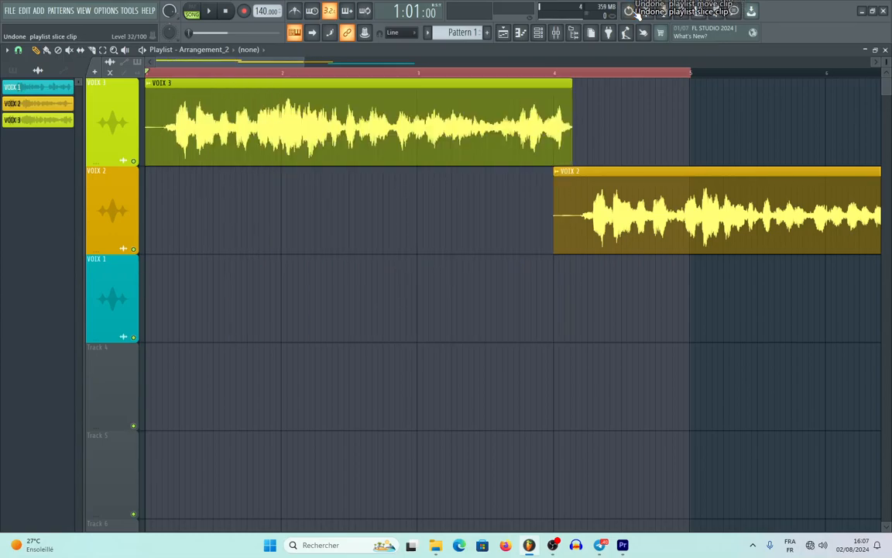
- Move the VOIX 2 clip onto the VOIX 3 track so it overlaps the end of the VOIX 3 clip in a crossfade
left_click_drag(312, 62, 496, 70)
left_click_drag(437, 184, 323, 60)
left_click_drag(673, 89, 503, 92)
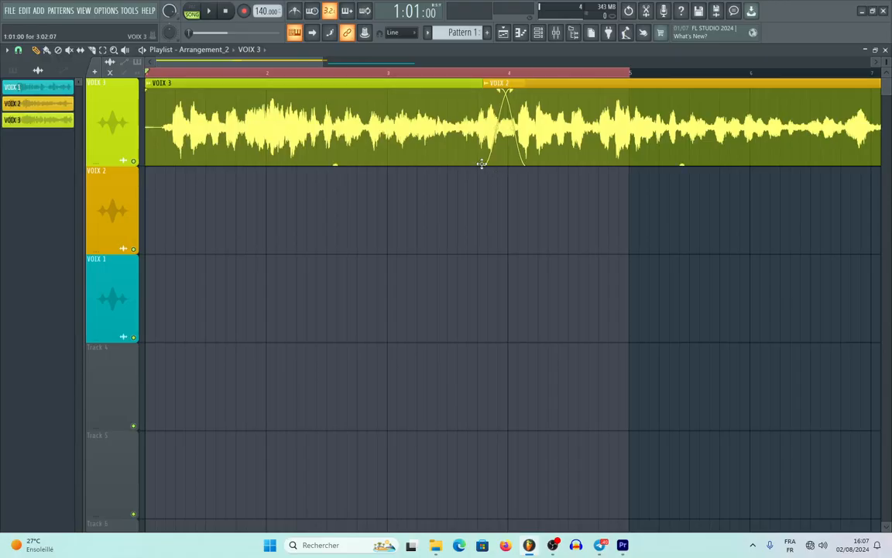
mouse_move(486, 165)
left_mouse_down()
mouse_move(534, 166)
mouse_move(481, 167)
left_mouse_up()
- Move the VOIX 1 clip onto the VOIX 3 track at about bar 7, overlapping the end of VOIX 2 in a crossfade
left_click_drag(323, 62, 747, 82)
left_click_drag(412, 260, 362, 77)
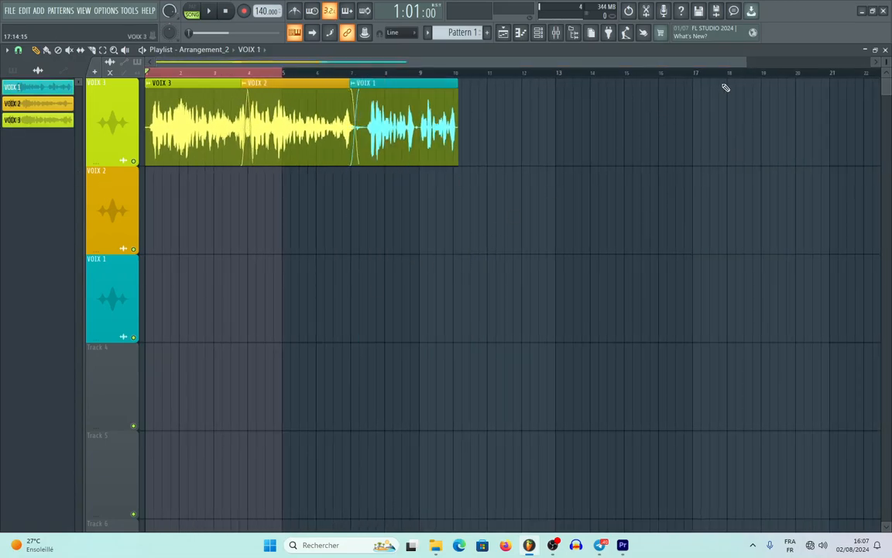
left_click_drag(748, 66, 612, 65)
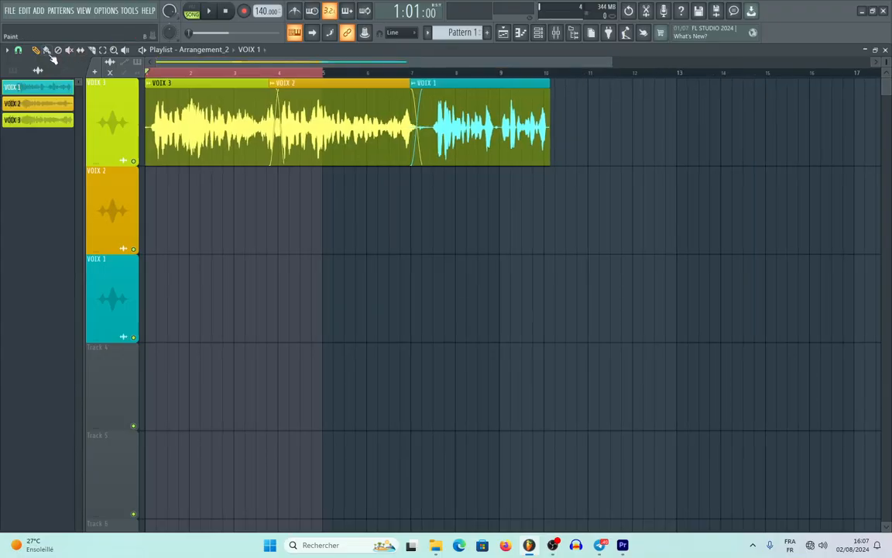
- Try the Draw and Paint tools by placing VOIX 1 clips on the VOIX 2 track and deleting them
left_click(203, 215)
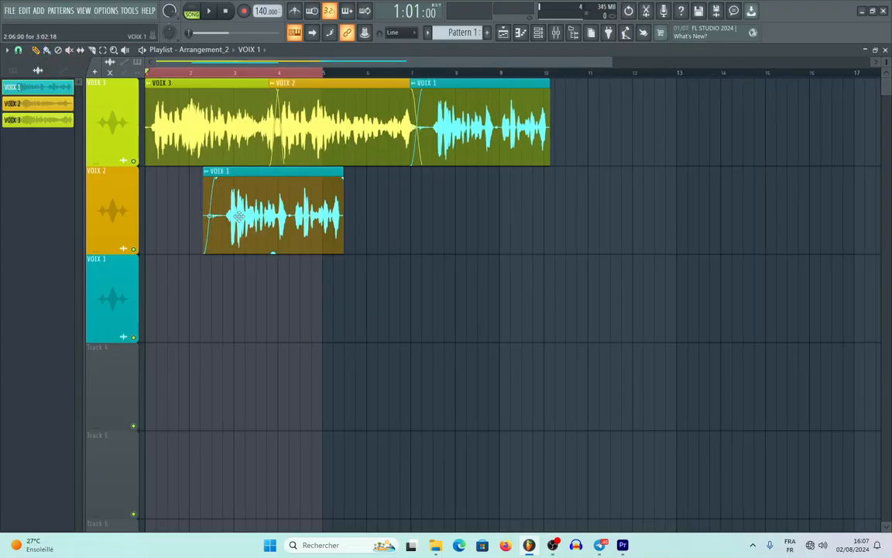
right_click(256, 186)
left_click_drag(229, 214, 157, 205)
right_click(165, 204)
left_click(49, 52)
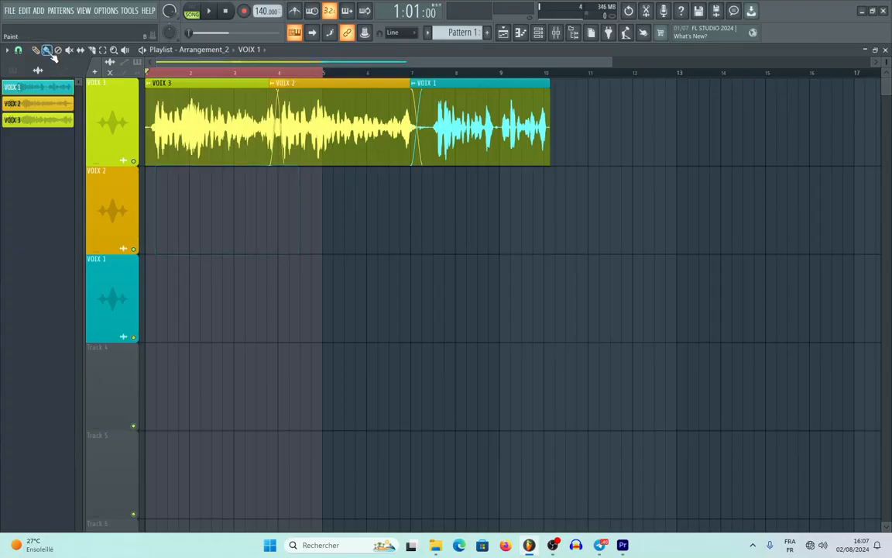
left_click(166, 185)
right_click(216, 193)
- Select all three vocal clips on the VOIX 3 track with the Select tool
left_click_drag(225, 176, 430, 295)
left_click_drag(549, 304, 139, 48)
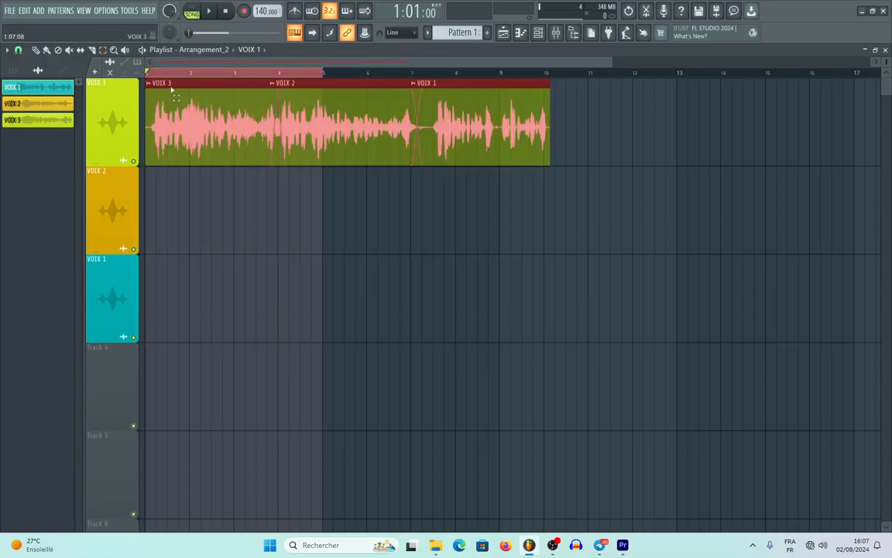
- Examine the crossfade between the VOIX 3 and VOIX 2 clips with the Zoom tool, then return to the whole arrangement
left_click(114, 50)
left_click(307, 135)
right_click(307, 135)
left_click(307, 134)
right_click(308, 135)
left_click(308, 135)
left_click(308, 135)
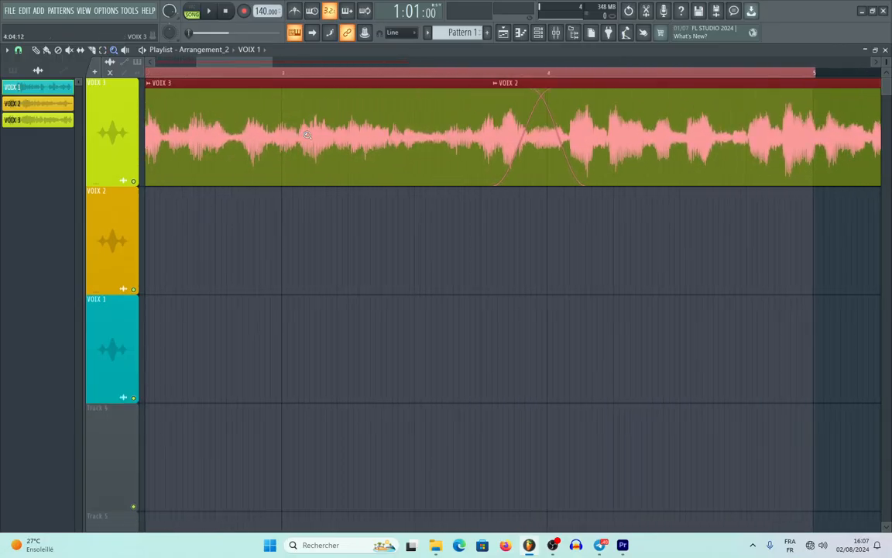
left_click(308, 135)
left_click(308, 135)
right_click(307, 135)
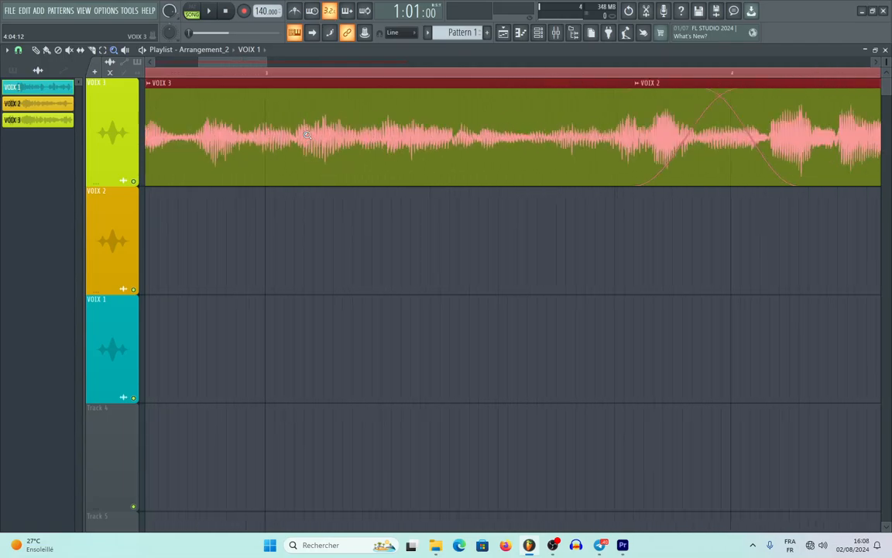
right_click(308, 135)
right_click(308, 135)
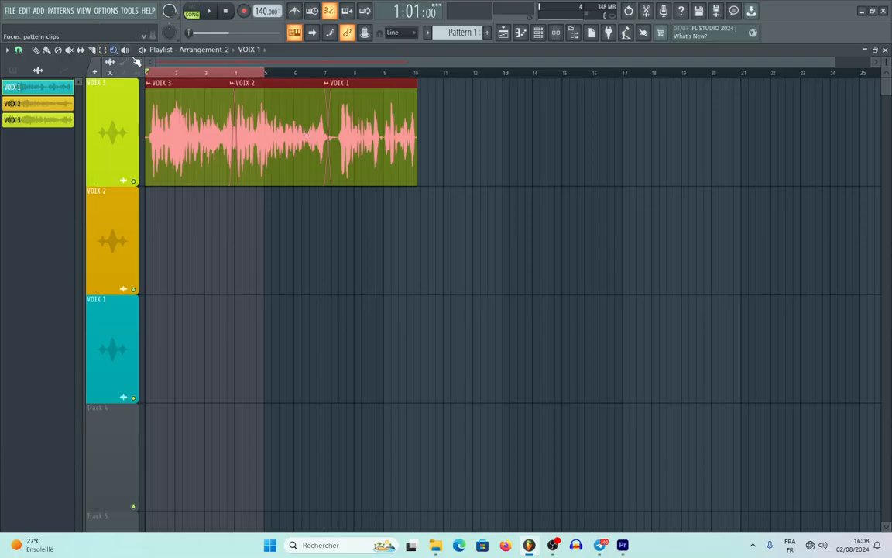
- Audition the VOIX 3, VOIX 1 and VOIX 2 clips individually with the Playback tool
left_click(125, 49)
left_click(214, 89)
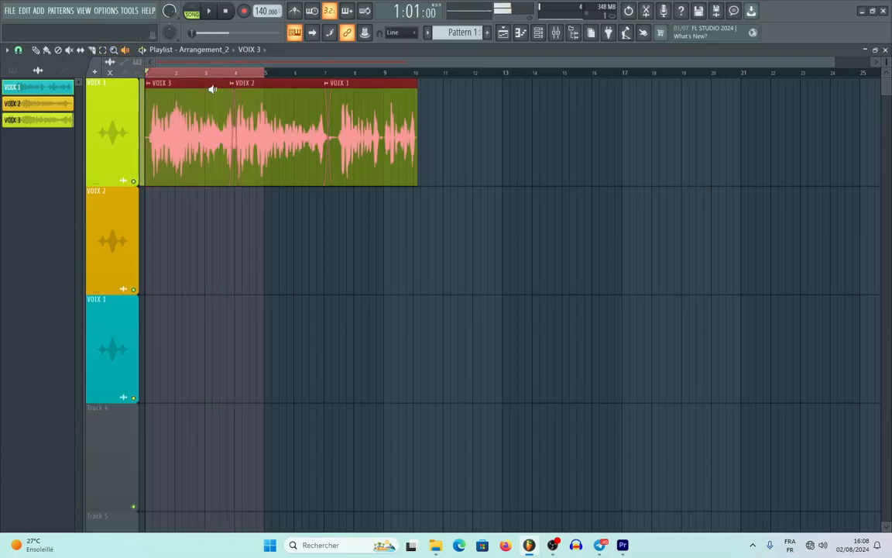
left_click(175, 82)
left_click(240, 73)
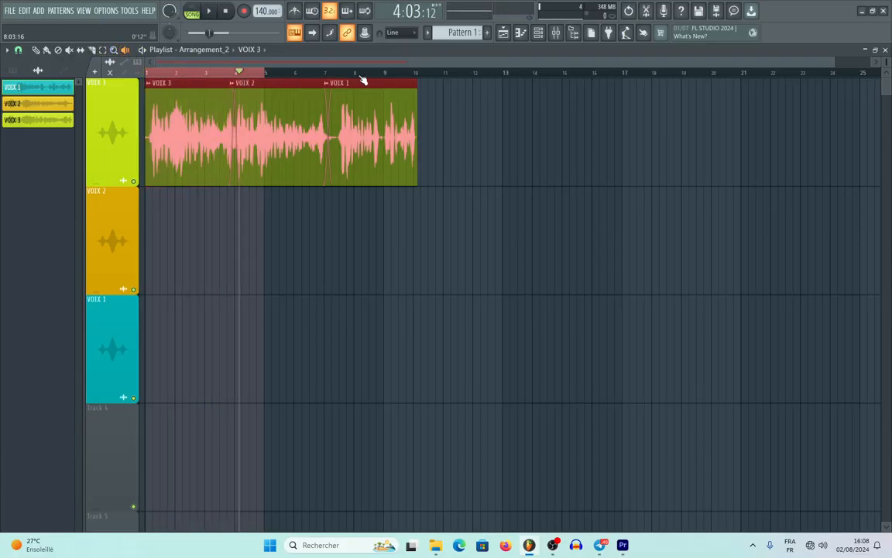
left_click(361, 86)
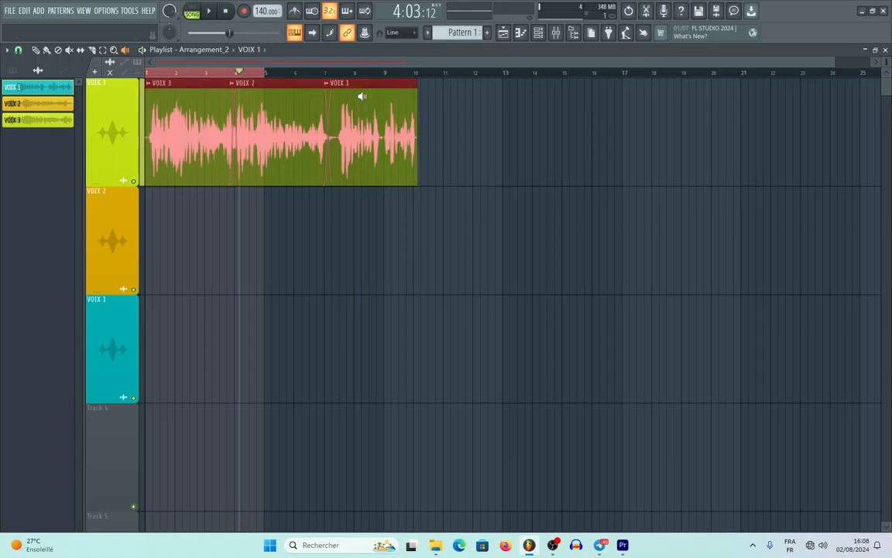
left_click(285, 107)
left_click(177, 107)
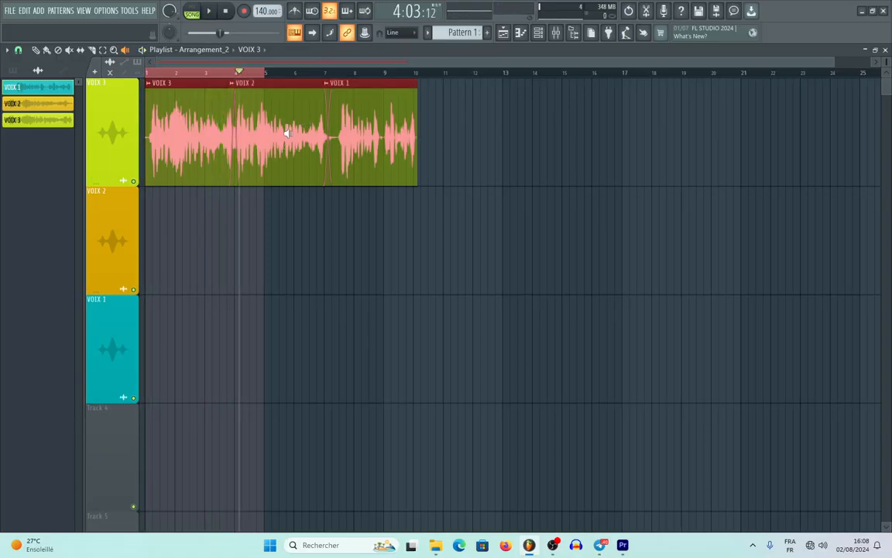
- Find the VOIX 1 clip's mixer track and route that track, REC (30), to the Master
left_click(556, 33)
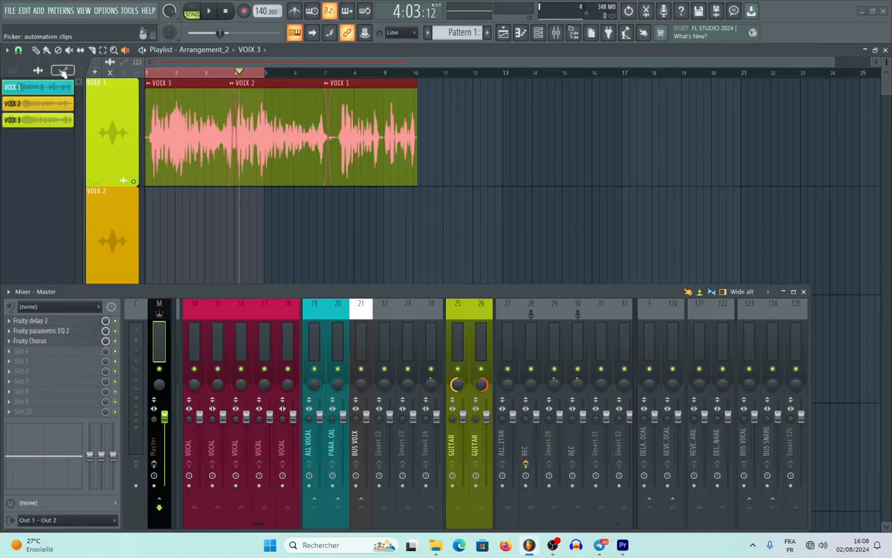
double_click(371, 126)
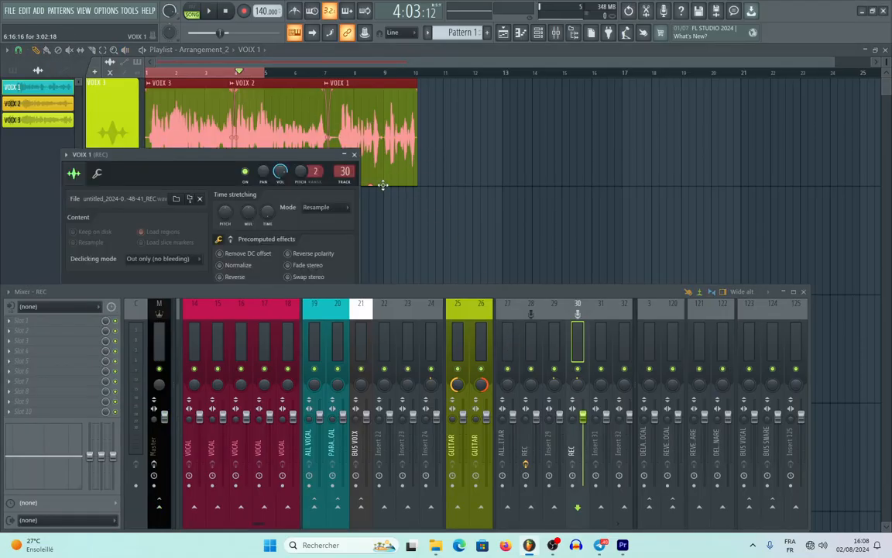
left_click_drag(524, 290, 533, 195)
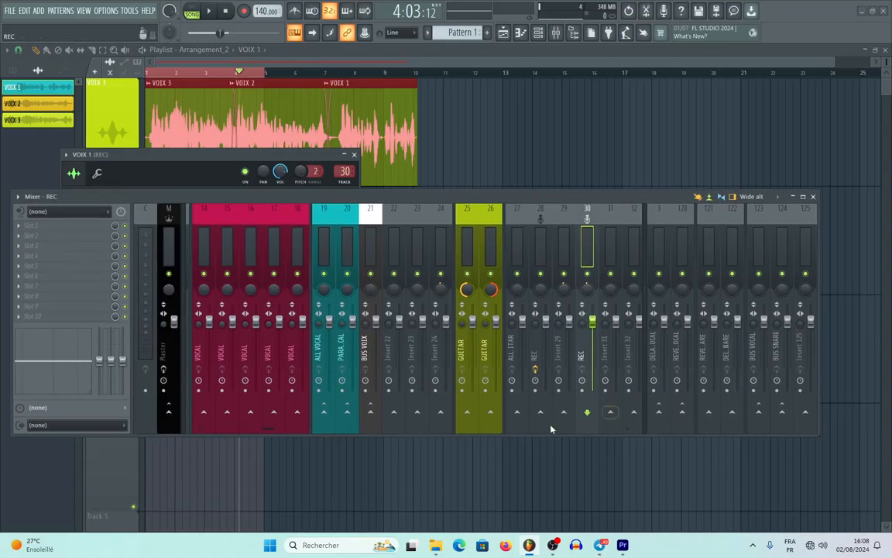
left_click(168, 411)
- Check the VOIX 2 clip's mixer track assignment and play a short part of the arrangement
double_click(286, 114)
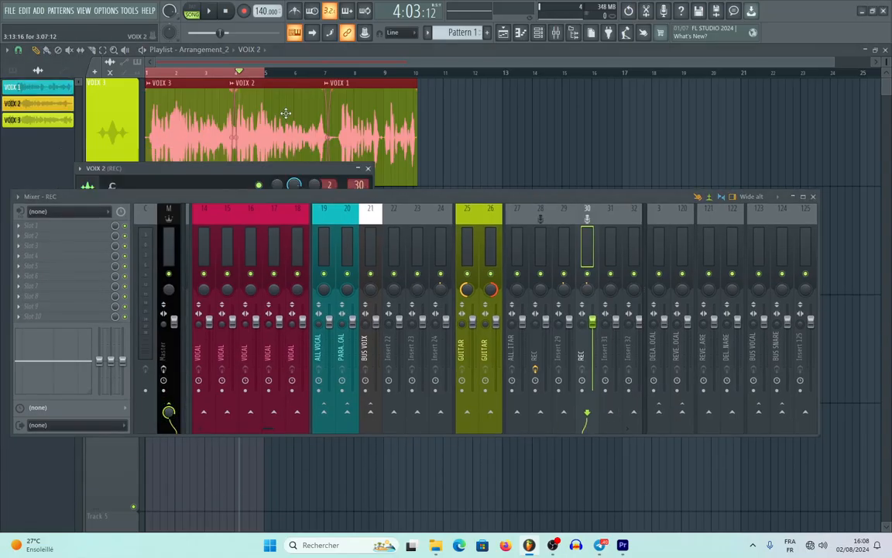
left_click_drag(324, 199, 329, 270)
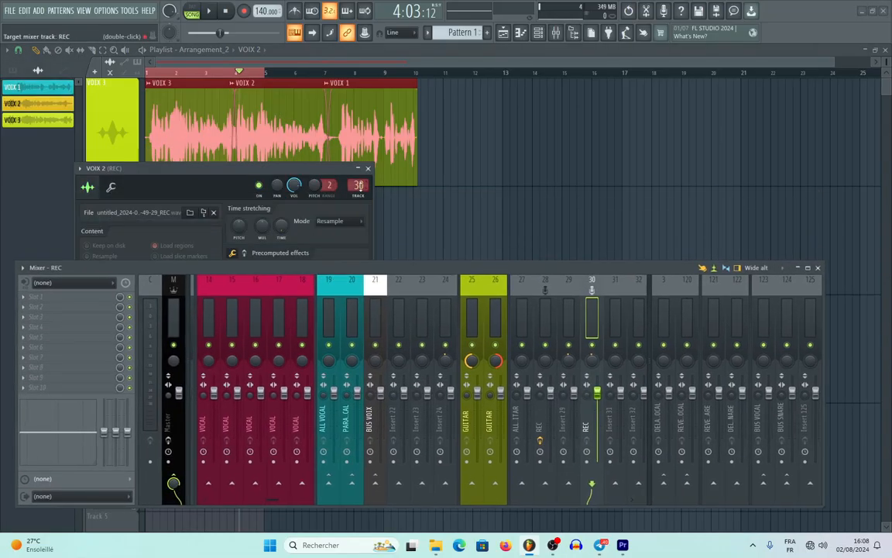
key("space")
key("space")
left_click(386, 73)
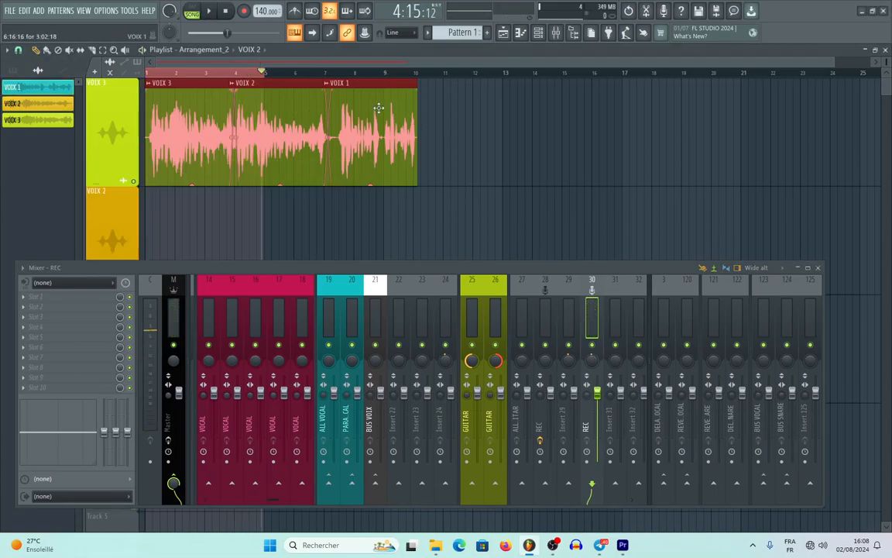
- Audition the VOIX 1, VOIX 2 and VOIX 3 clips again with the Playback tool while watching the mixer levels
left_click(124, 49)
left_click(375, 108)
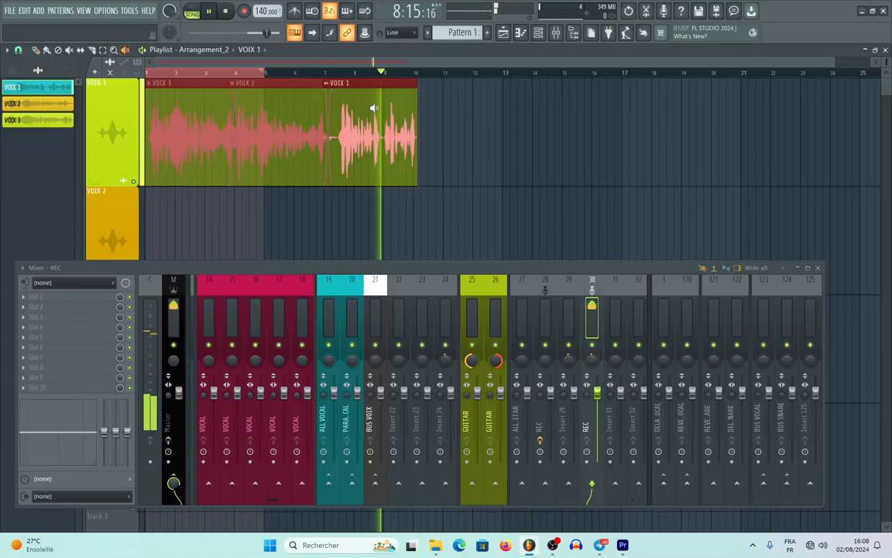
left_click(295, 112)
left_click(191, 115)
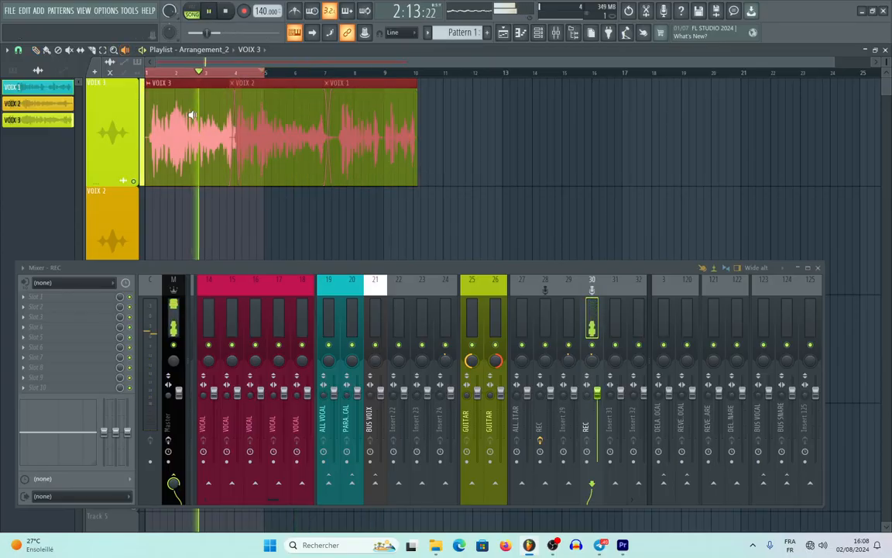
key("space")
key("space")
key("space")
- Close the mixer and return the playhead to the start with no time range selected
left_click(818, 268)
key("space")
double_click(147, 72)
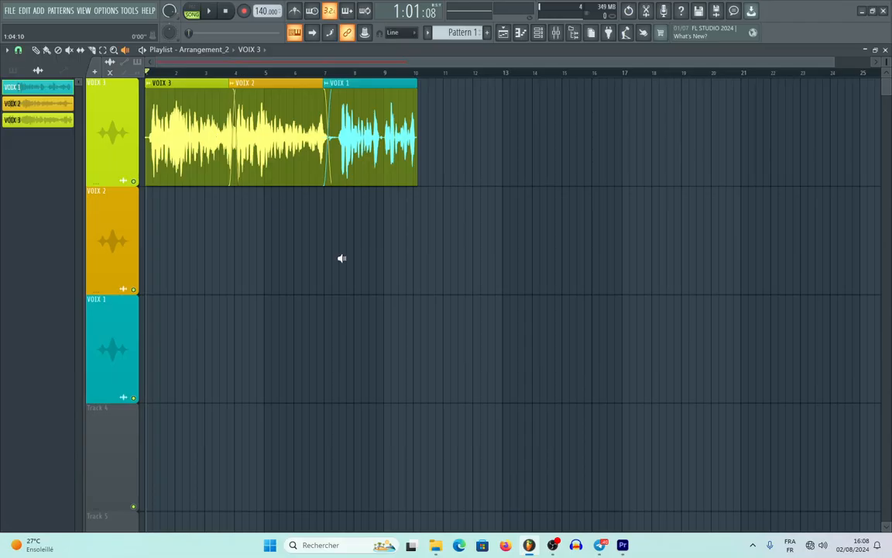
- Select the VOIX 3, VOIX 2 and VOIX 1 clips together on the enlarged VOIX 3 track
left_click_drag(886, 63, 887, 73)
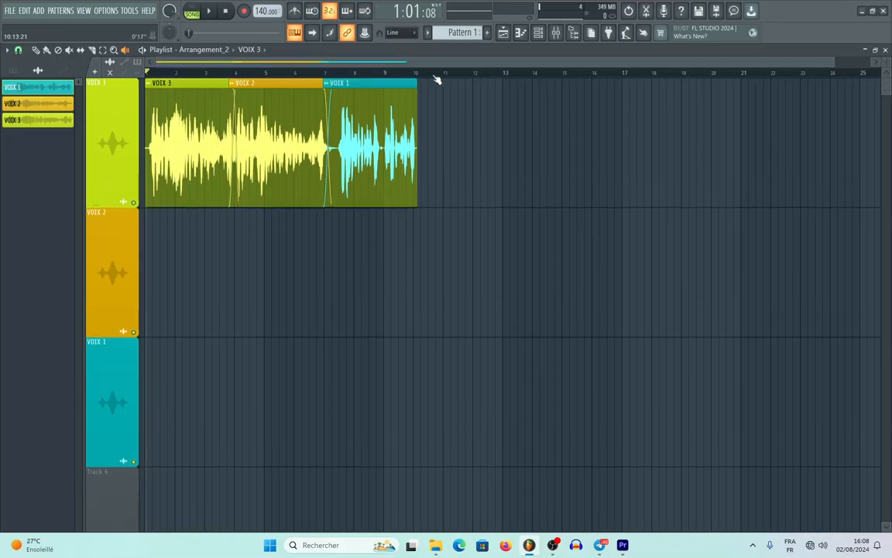
left_click_drag(834, 62, 536, 64)
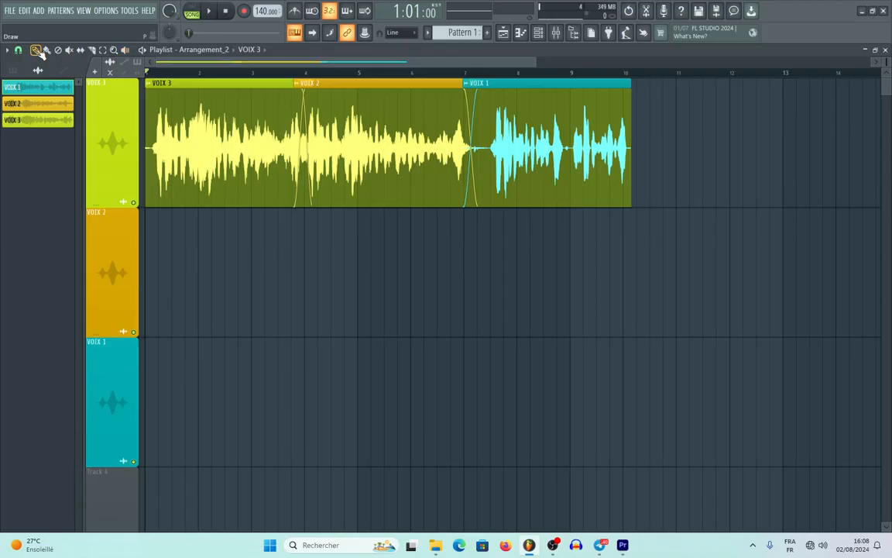
left_click(239, 131, "ctrl+shift")
left_click(354, 135, "ctrl+shift")
left_click(538, 138, "ctrl+shift")
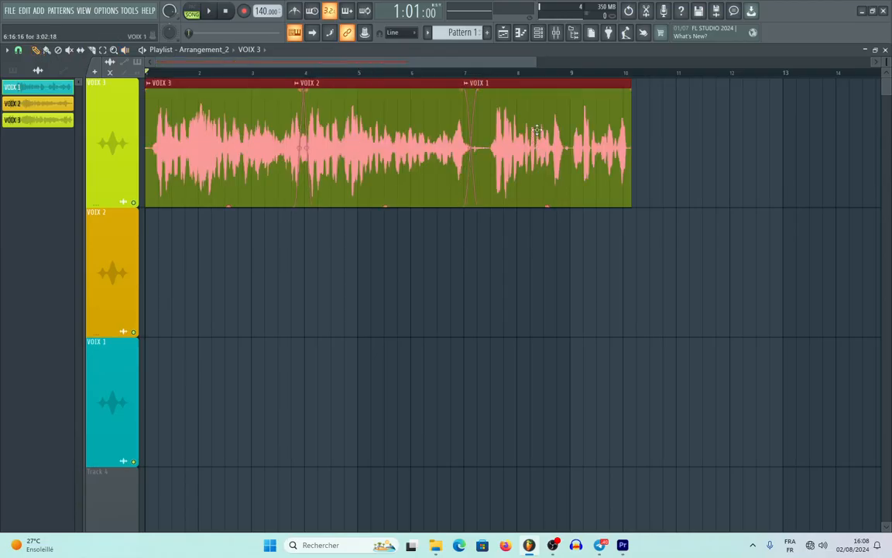
- Consolidate the VOIX 3 track's clips into one 16-bit stereo WAV with insert effects disabled, and close the mixer
left_click(555, 32)
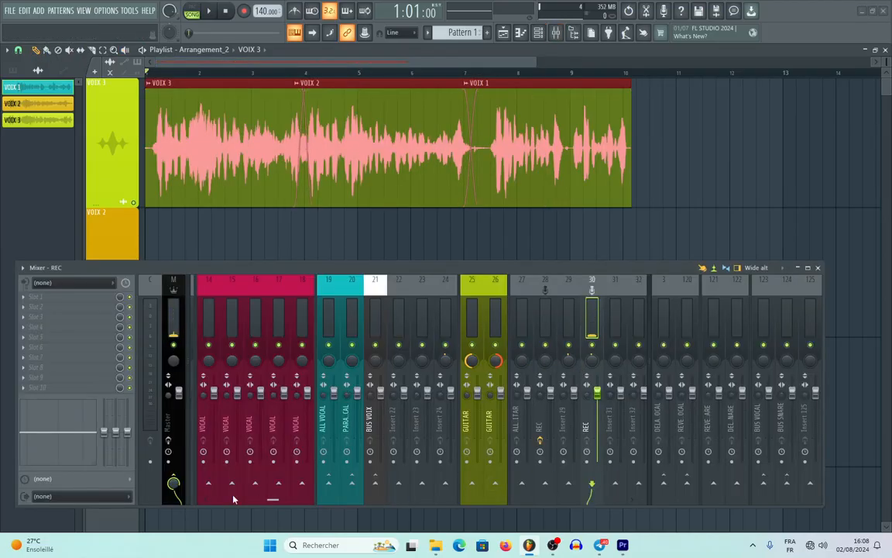
right_click(105, 78)
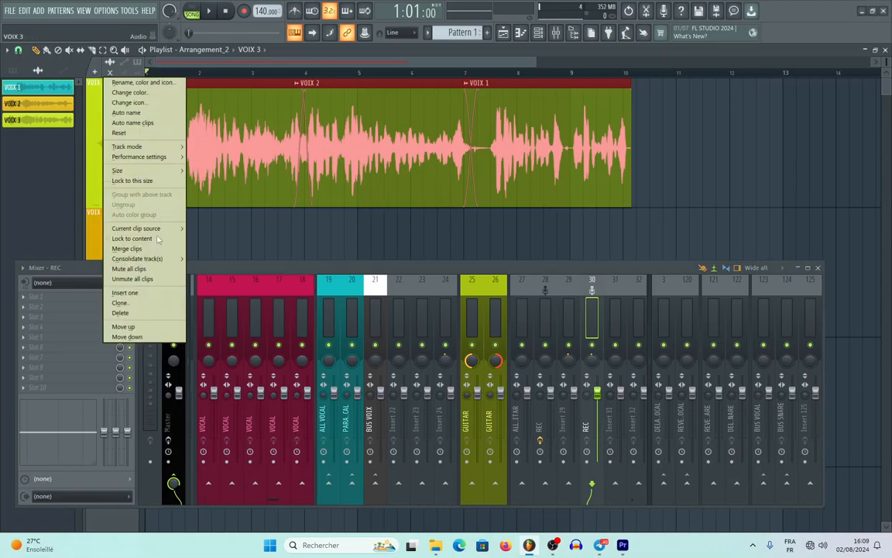
mouse_move(155, 258)
left_click(216, 260)
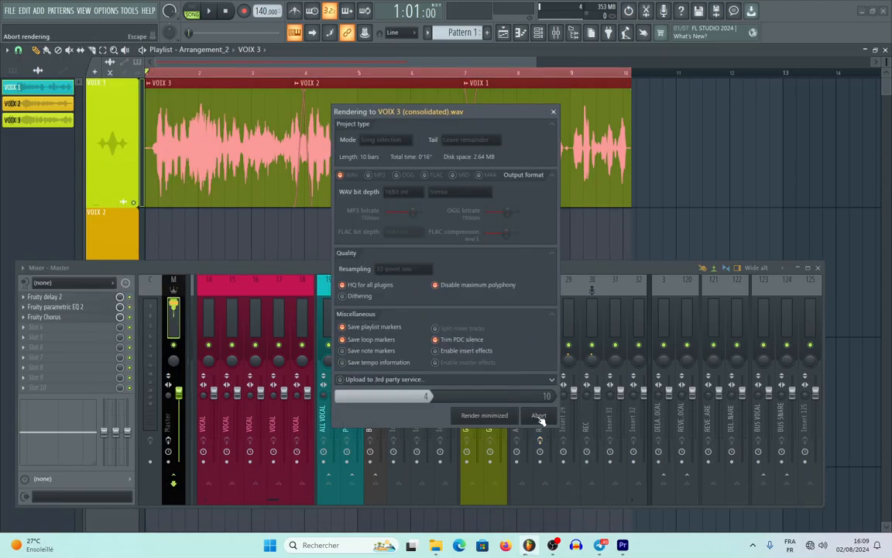
left_click(819, 269)
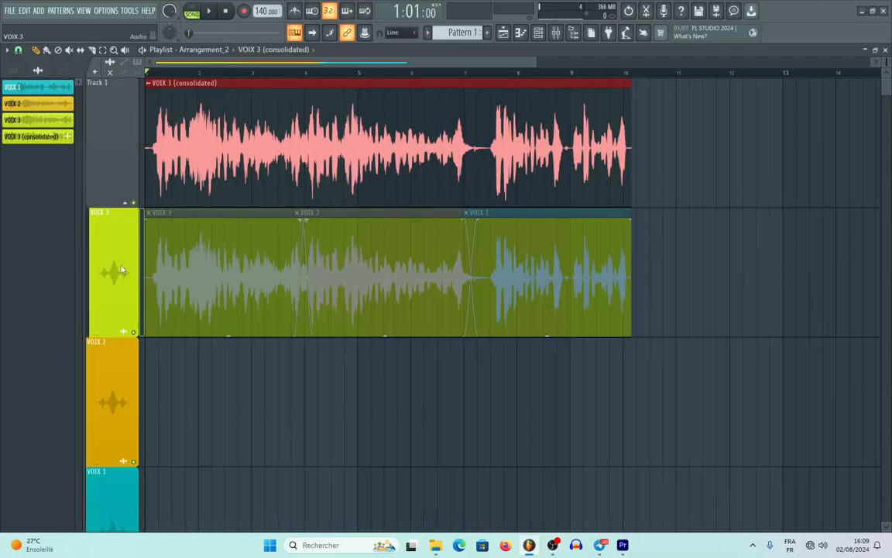
- Collapse and re-expand the original VOIX 3 track grouped under the new consolidated clip
left_click(128, 206)
left_click(129, 206)
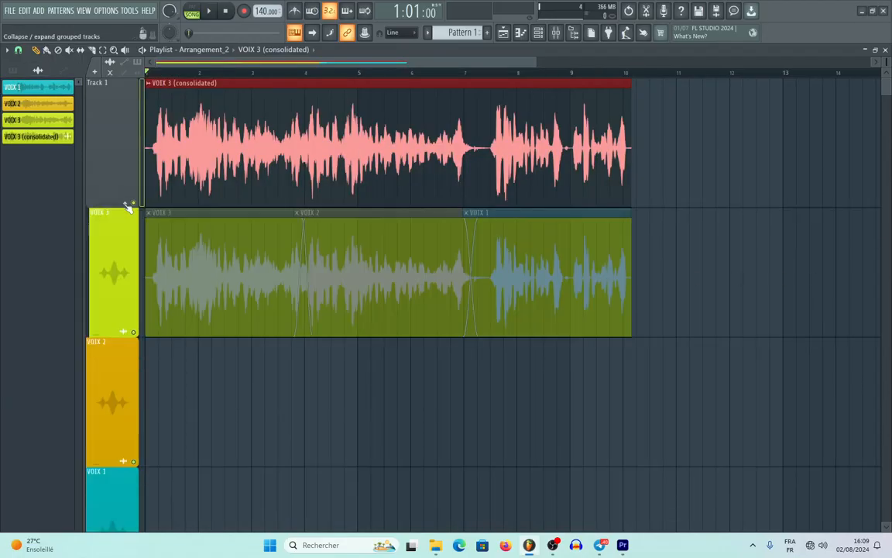
- Move the VOIX 2 track and then the VOIX 1 track up above the consolidated track and its grouped VOIX 3 track
right_click(111, 371)
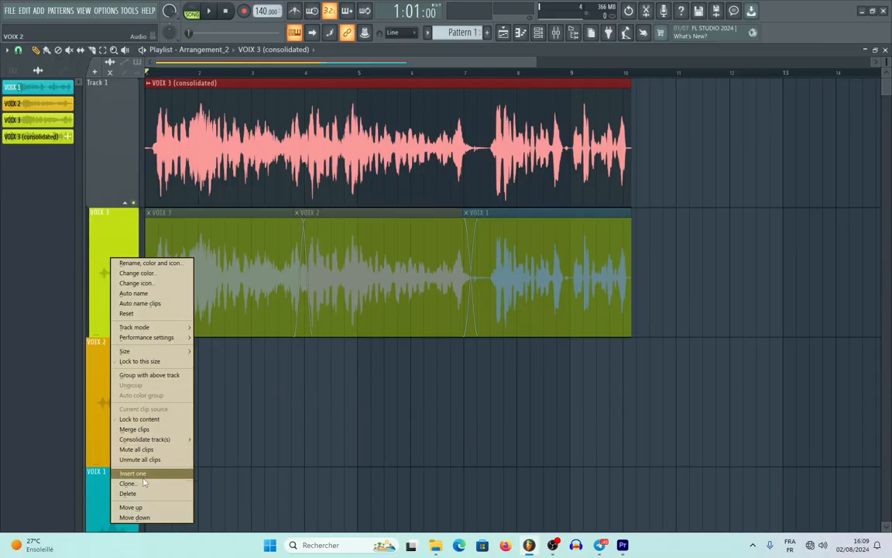
left_click(132, 507)
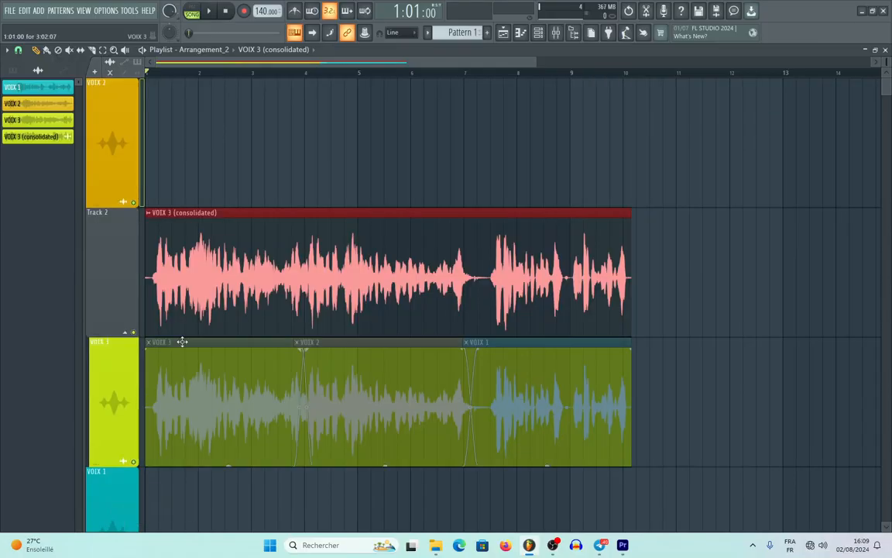
scroll(181, 342, "down", 3)
right_click(99, 272)
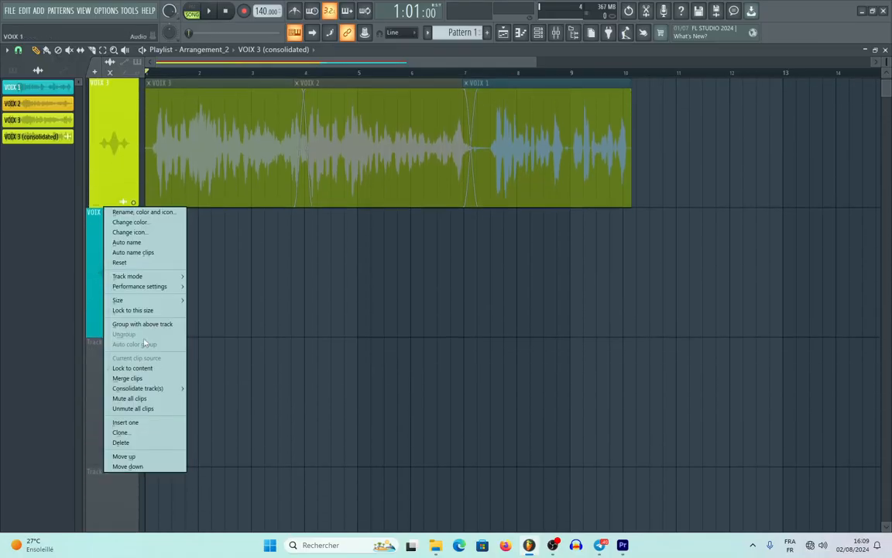
left_click(149, 455)
scroll(150, 455, "up", 2)
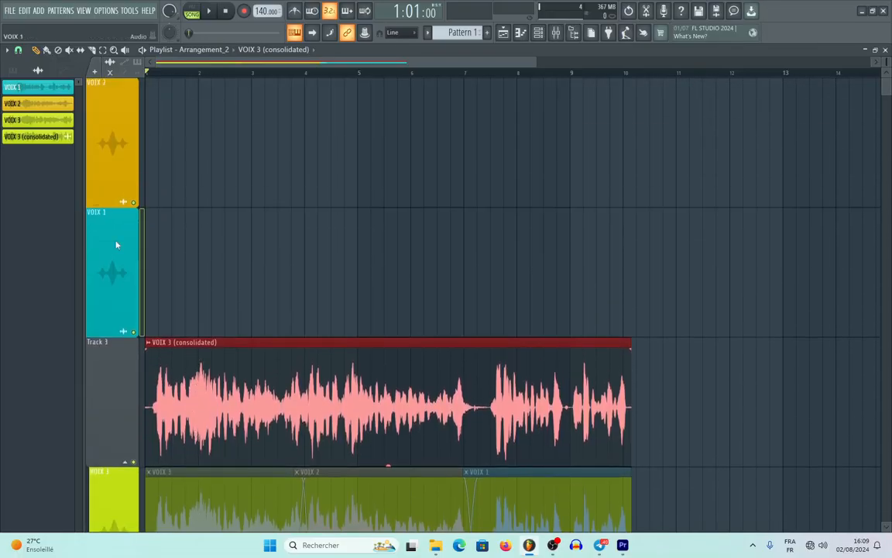
- Move the VOIX 1 and VOIX 2 tracks back down below the grouped VOIX 3 track
right_click(116, 244)
left_click(141, 467)
scroll(112, 204, "up", 1)
right_click(101, 85)
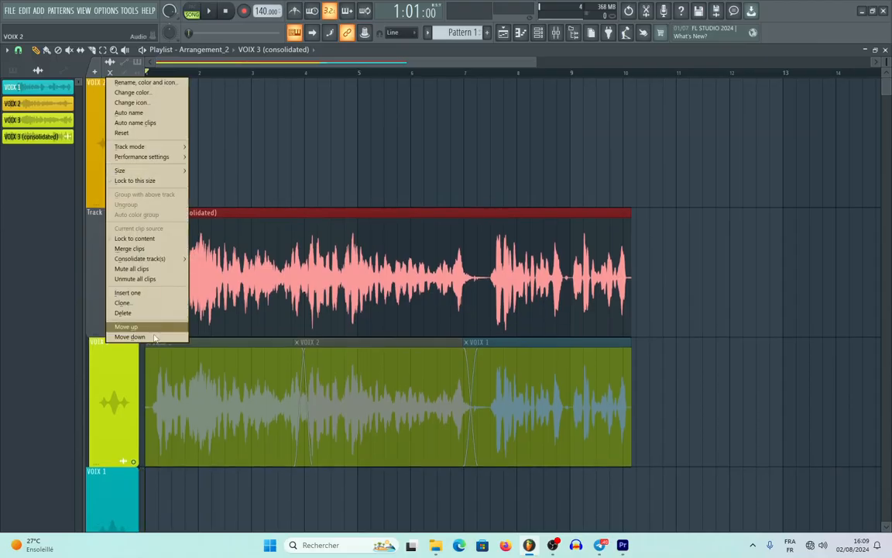
left_click(150, 339)
- Collapse and re-expand the VOIX 3 track under the consolidated track, and check the track order
left_click(126, 204)
left_click(126, 203)
scroll(283, 406, "down", 3)
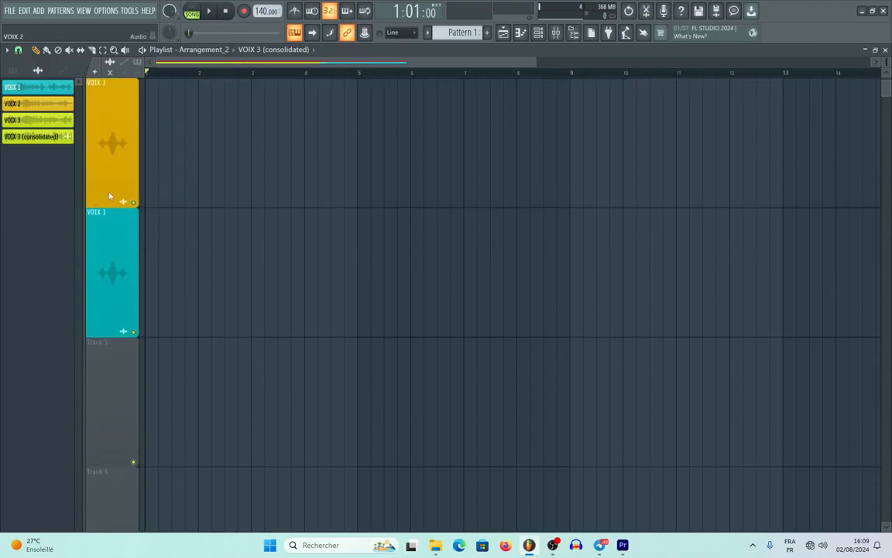
scroll(101, 183, "up", 3)
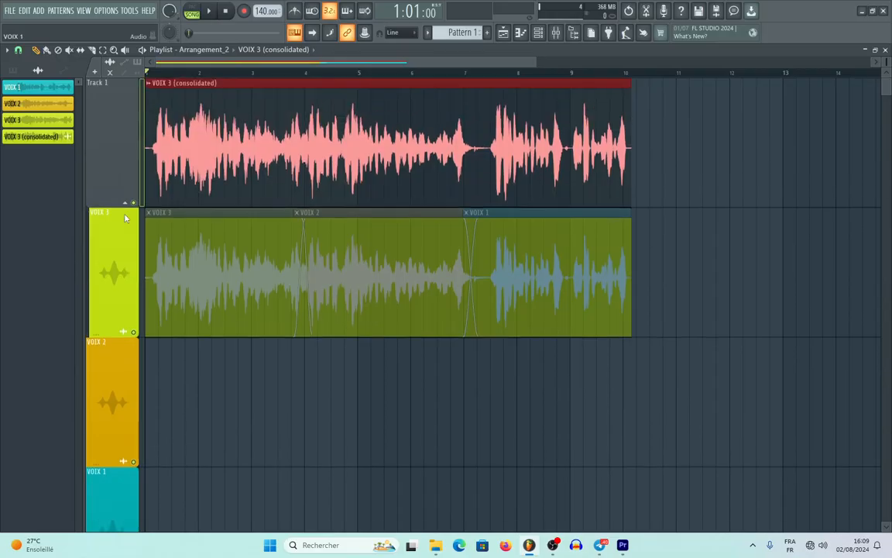
- Move the VOIX 2 track down below the VOIX 1 track
right_click(94, 381)
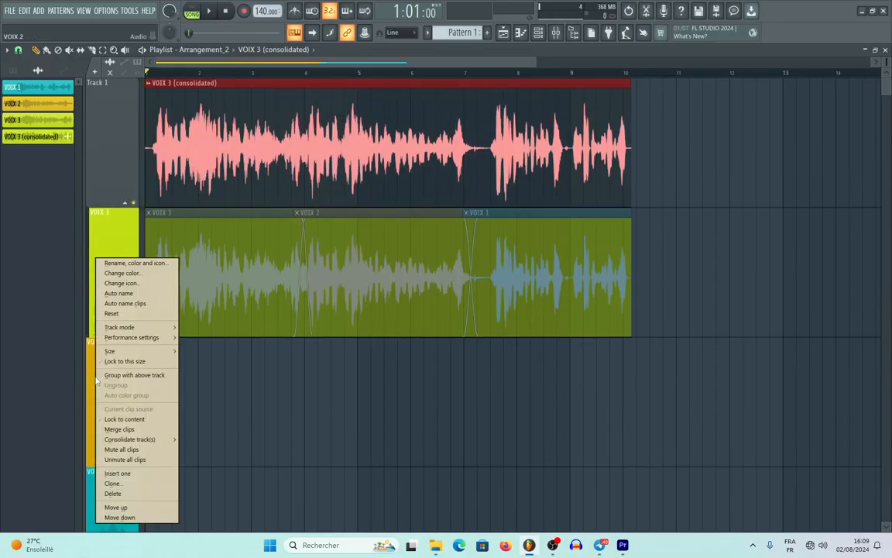
left_click(122, 516)
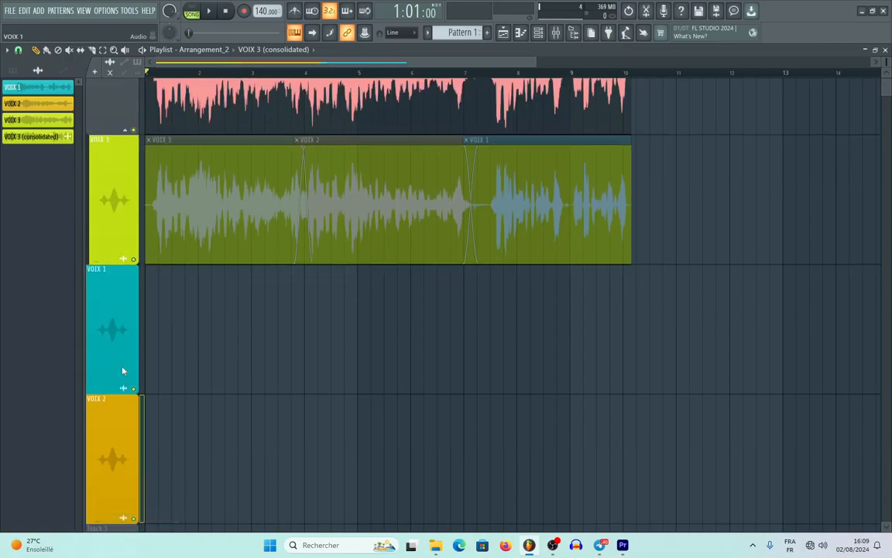
scroll(122, 371, "up", 2)
- Move the VOIX 1 track above the consolidated track, try moving it up again, and return it below the grouped VOIX 3 track
right_click(109, 364)
left_click(155, 508)
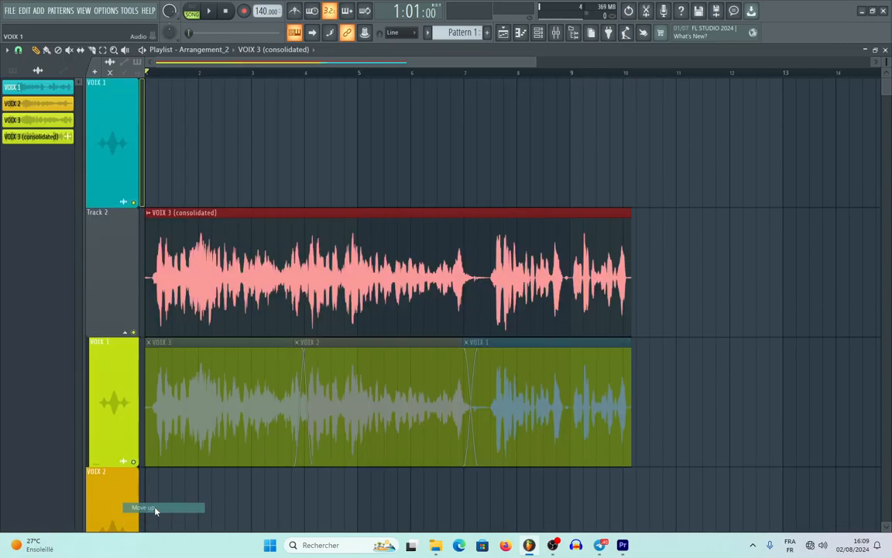
scroll(159, 511, "down", 1)
scroll(159, 511, "up", 1)
right_click(114, 161)
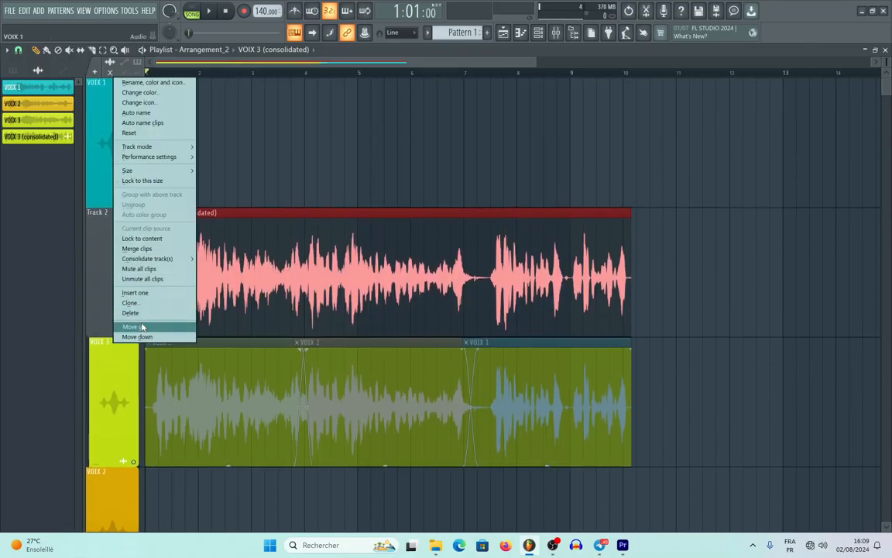
left_click(141, 329)
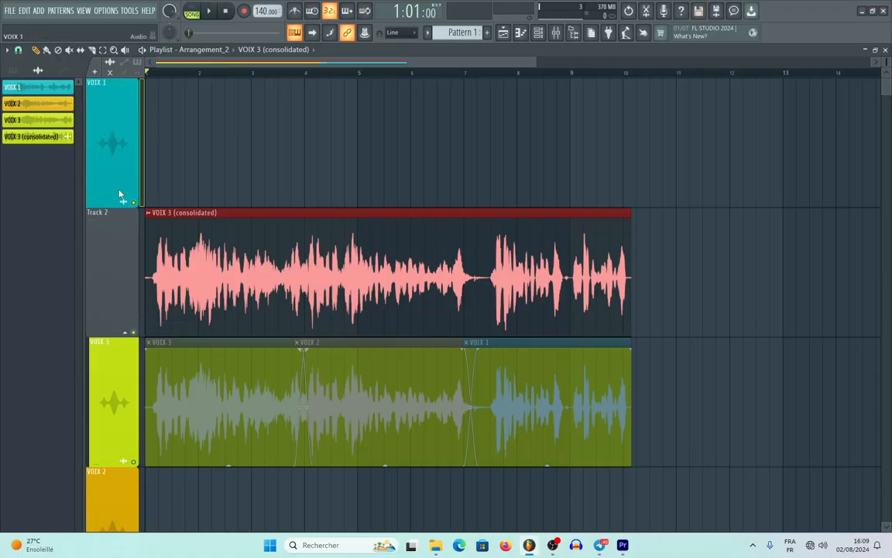
right_click(118, 271)
left_click(141, 336)
- Reduce the playlist's track height so that all the vocal tracks fit in view together
scroll(150, 272, "down", 2)
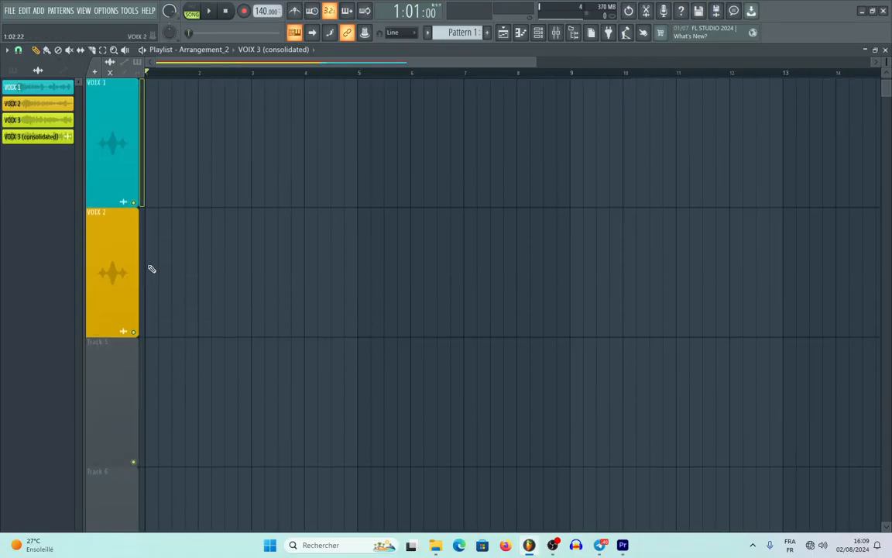
scroll(160, 360, "up", 1)
left_click_drag(887, 62, 887, 97)
scroll(728, 201, "up", 1)
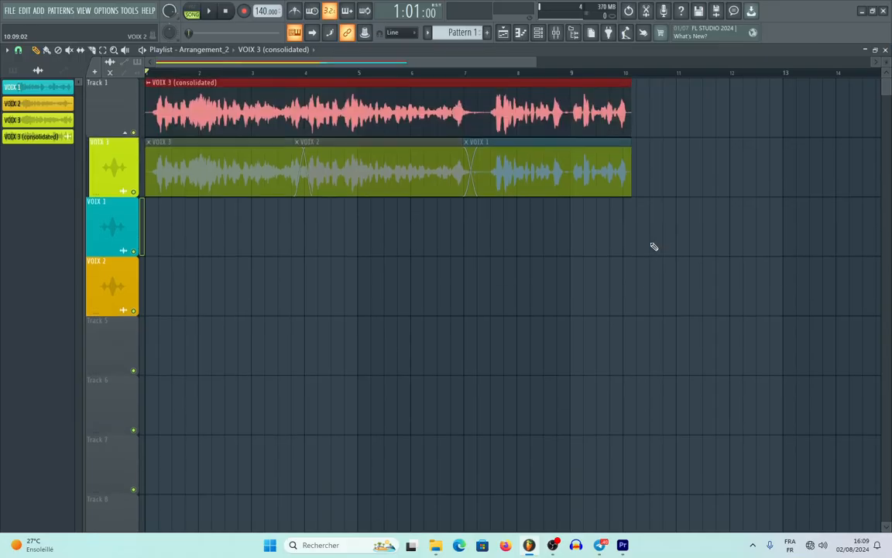
- Move the VOIX 1 and VOIX 2 tracks down one slot, and move the empty track between into the first slot, above the consolidated group
right_click(113, 230)
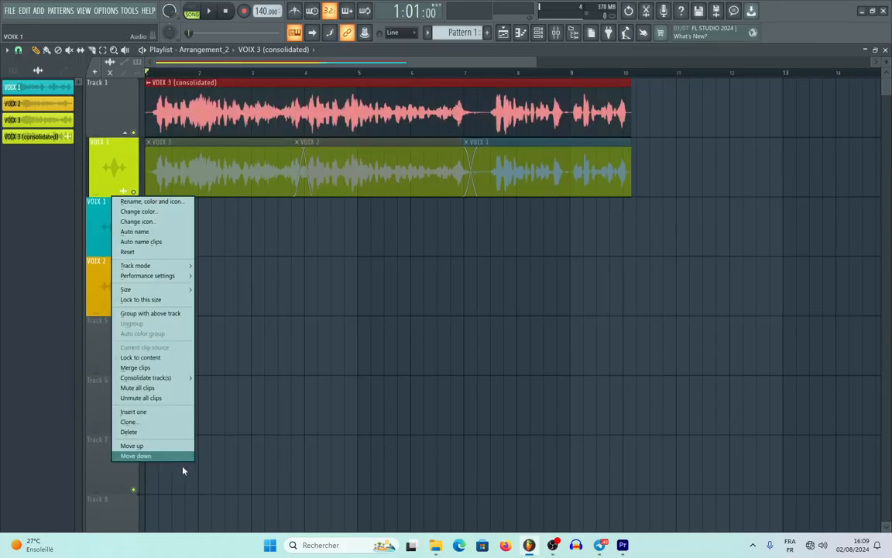
left_click(143, 455)
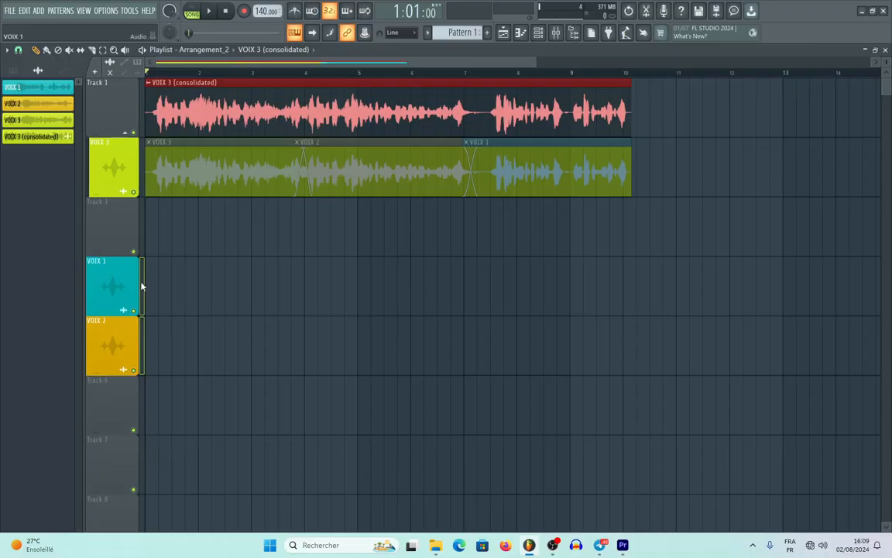
right_click(112, 244)
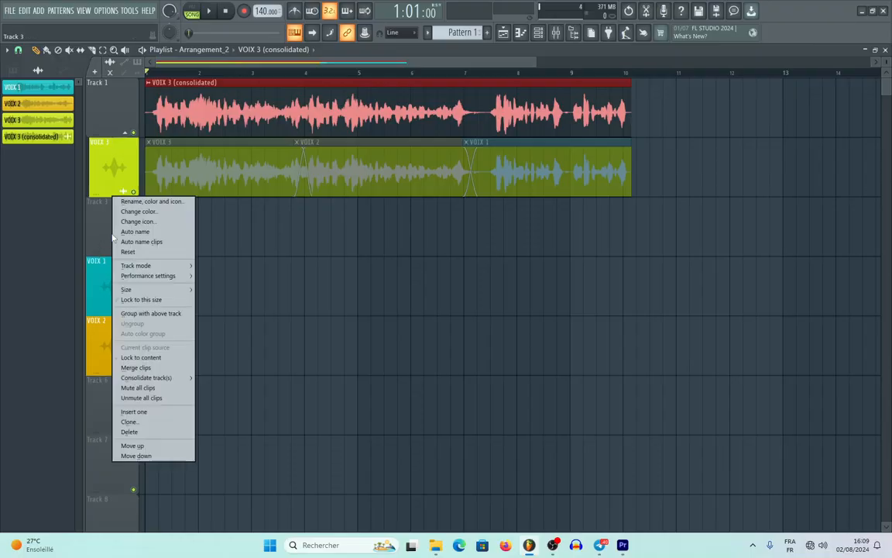
left_click(141, 455)
scroll(146, 215, "down", 1)
scroll(144, 224, "up", 1)
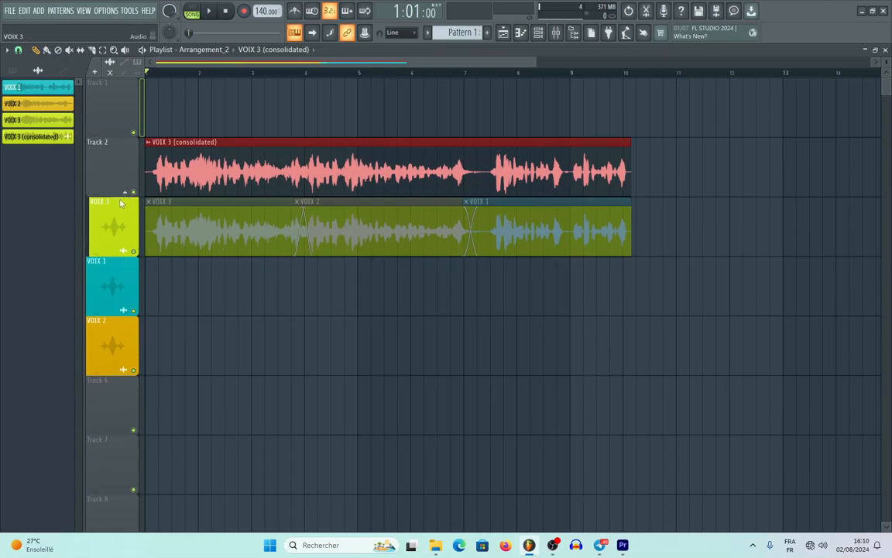
- Move the VOIX 1 track above the consolidated group and back down below it
right_click(114, 285)
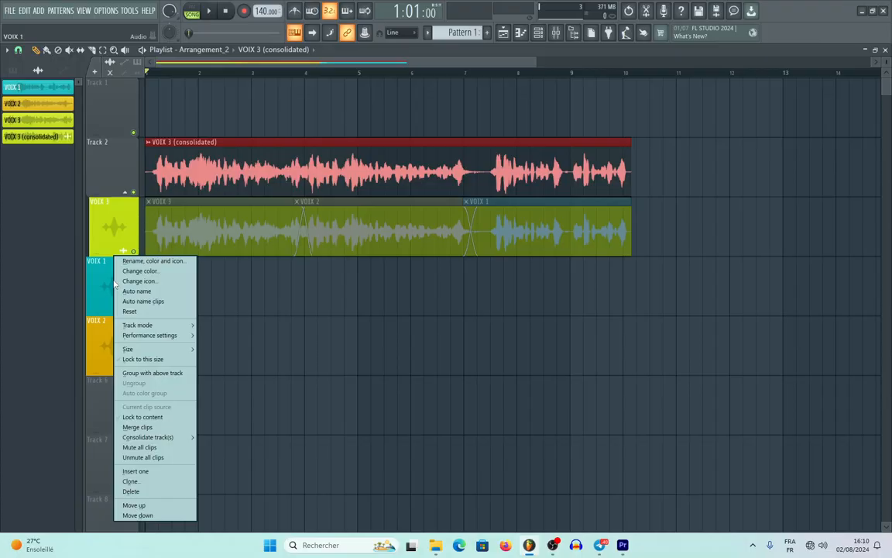
left_click(147, 506)
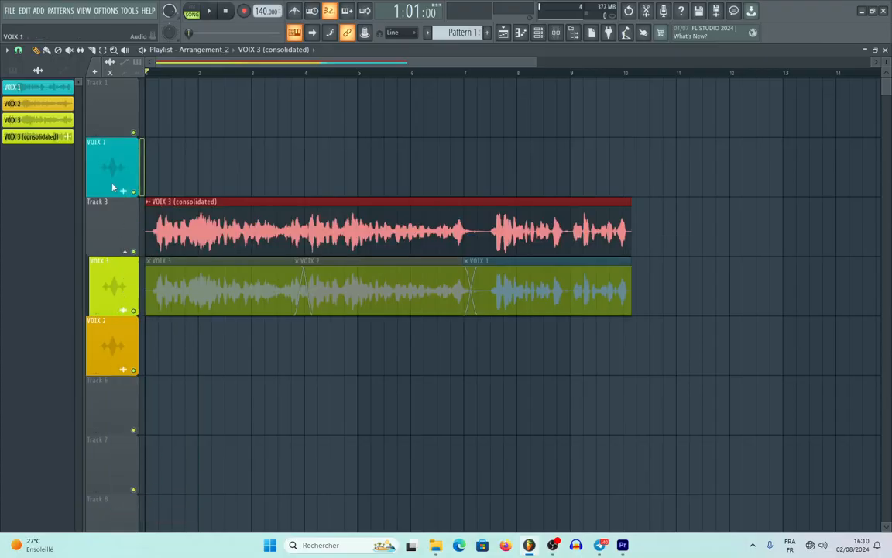
right_click(112, 188)
left_click(153, 396)
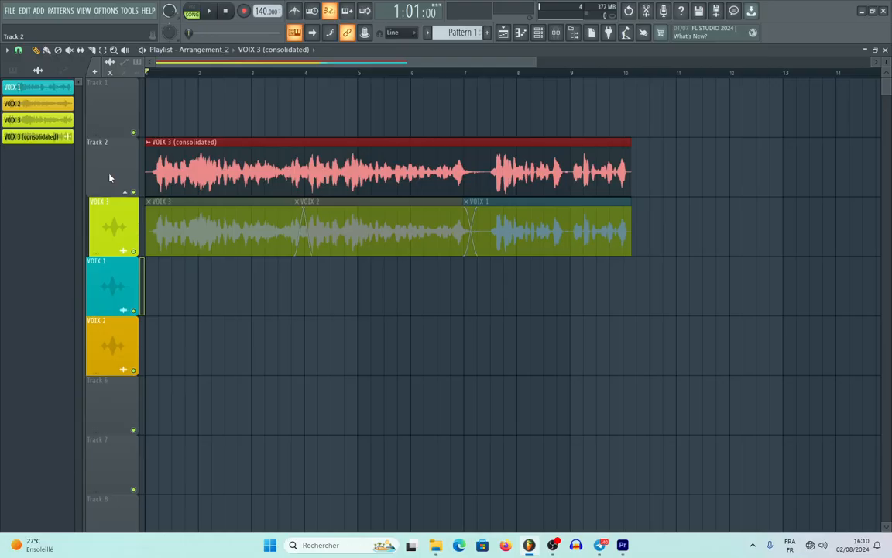
- Move the consolidated track with its grouped VOIX 3 track down below the VOIX 1 track
right_click(109, 178)
left_click(147, 397)
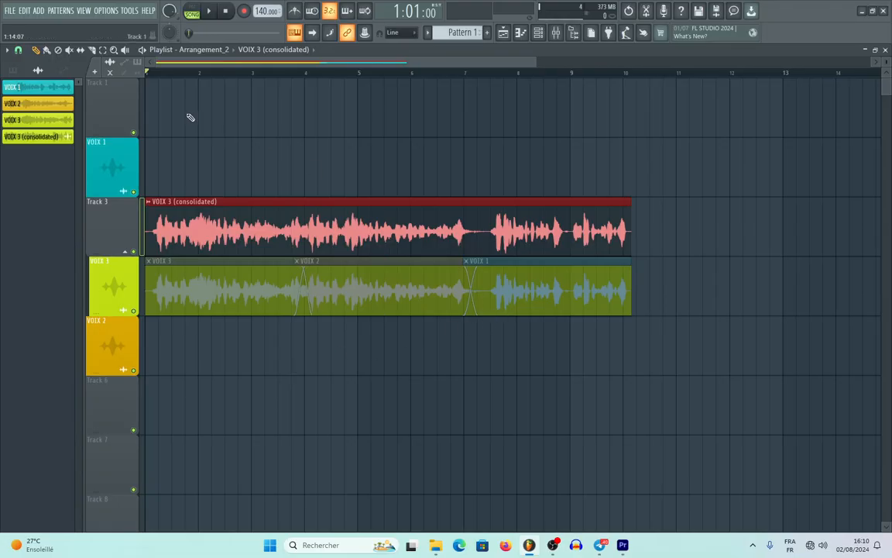
- Delete the VOIX 3 (consolidated) clip and the VOIX 1, VOIX 2 and VOIX 3 clips on the grouped track
right_click(560, 241)
right_click(526, 291)
right_click(433, 298)
right_click(271, 287)
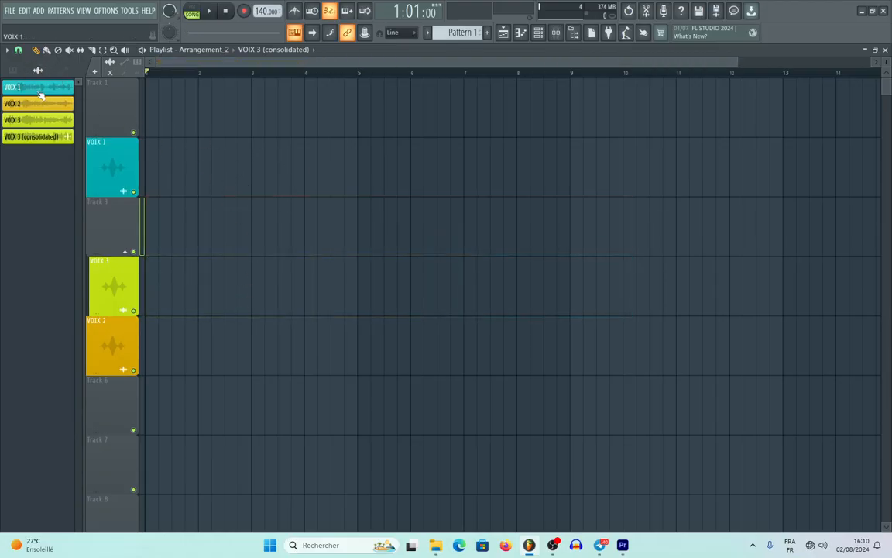
- Collapse the group containing the VOIX 3 track and move the VOIX 2 track above it
left_click(124, 251)
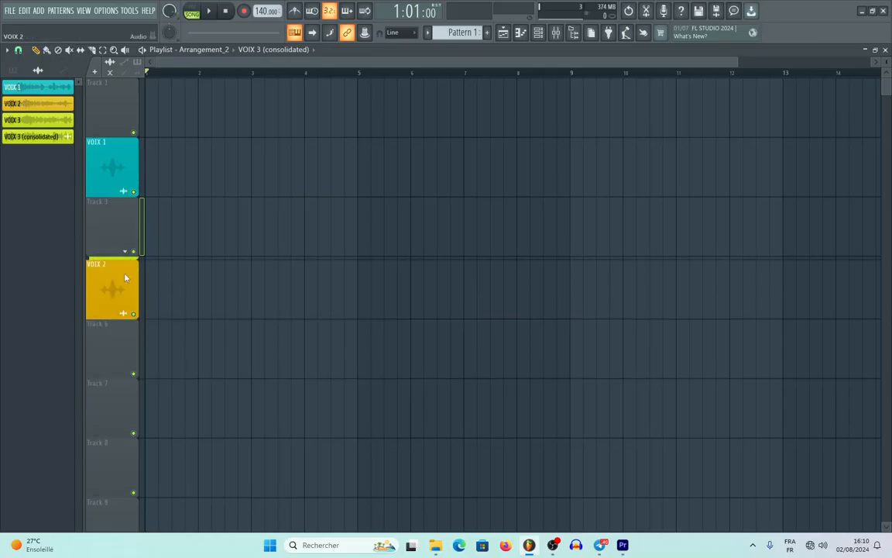
right_click(124, 264)
left_click(154, 509)
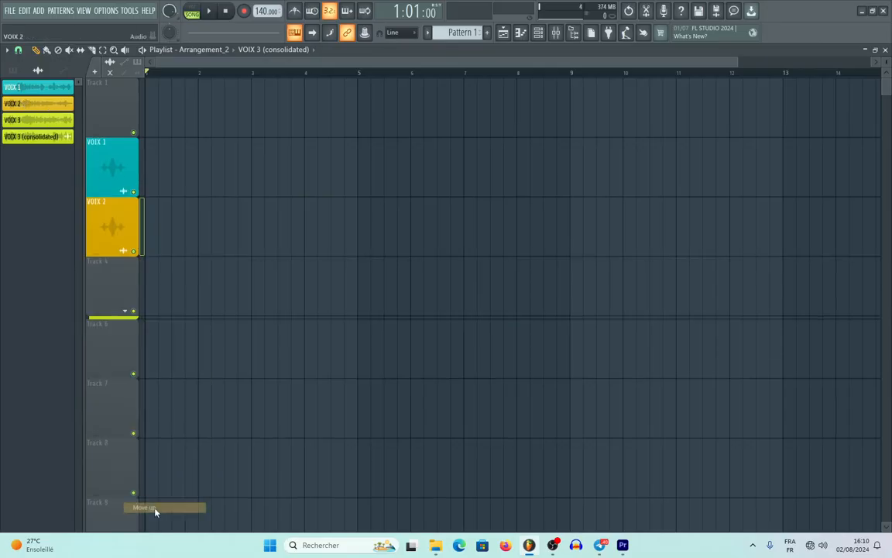
- Move the collapsed VOIX 3 group up above the VOIX 2 track and back down below it
right_click(119, 295)
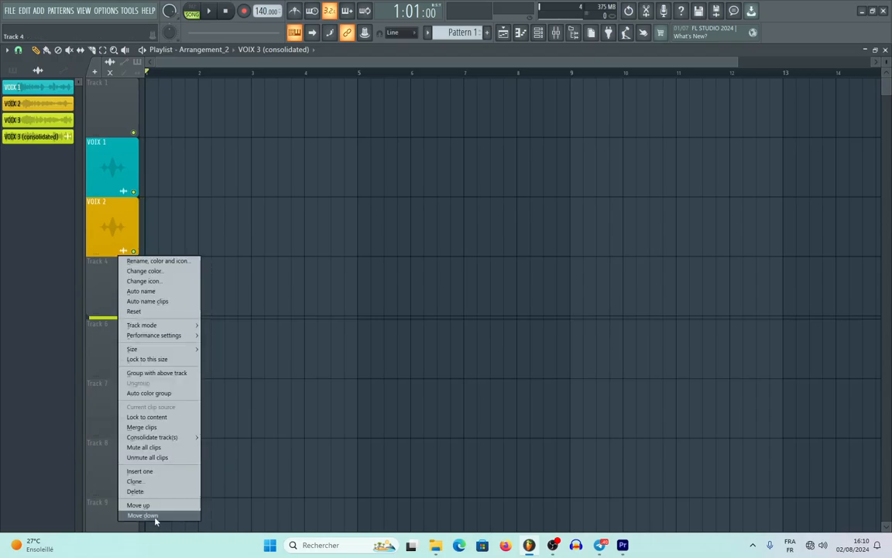
left_click(154, 509)
right_click(106, 221)
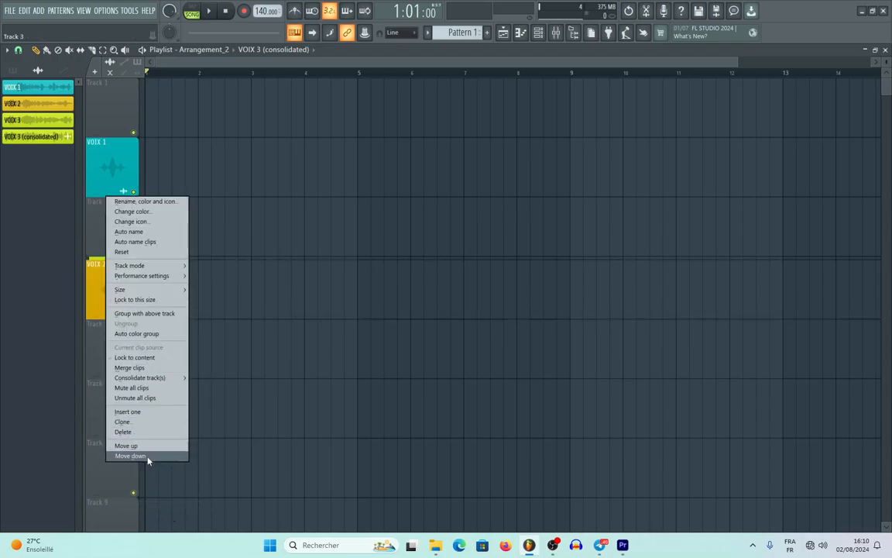
left_click(147, 456)
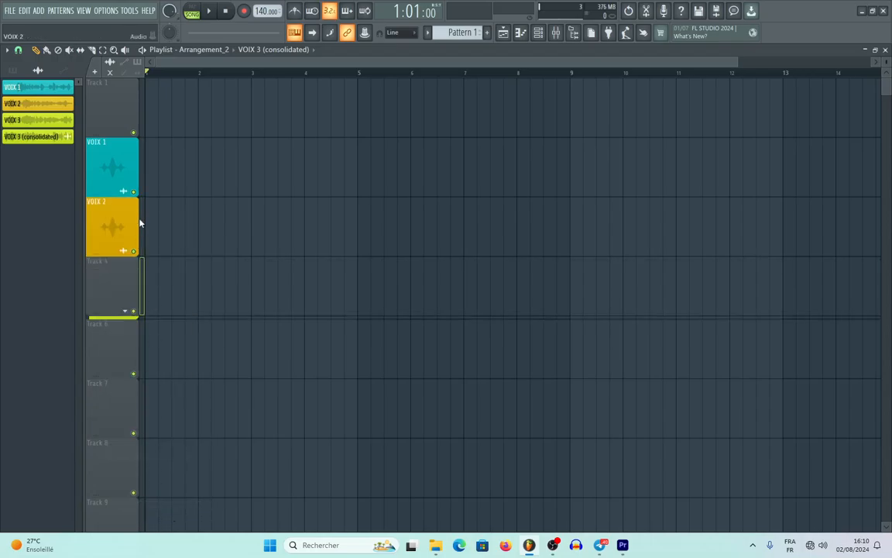
- Move the collapsed VOIX 3 group one slot further down and back up to directly below VOIX 2
right_click(119, 299)
left_click(154, 517)
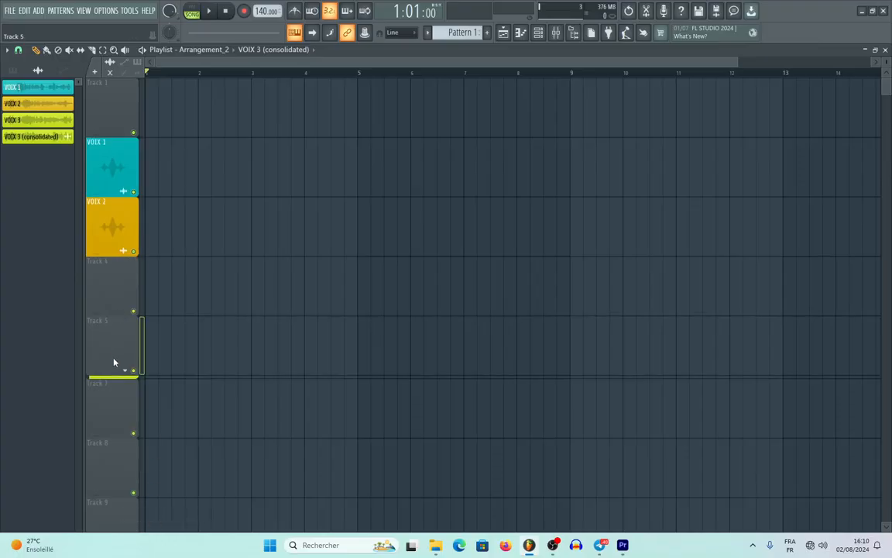
right_click(113, 362)
left_click(148, 504)
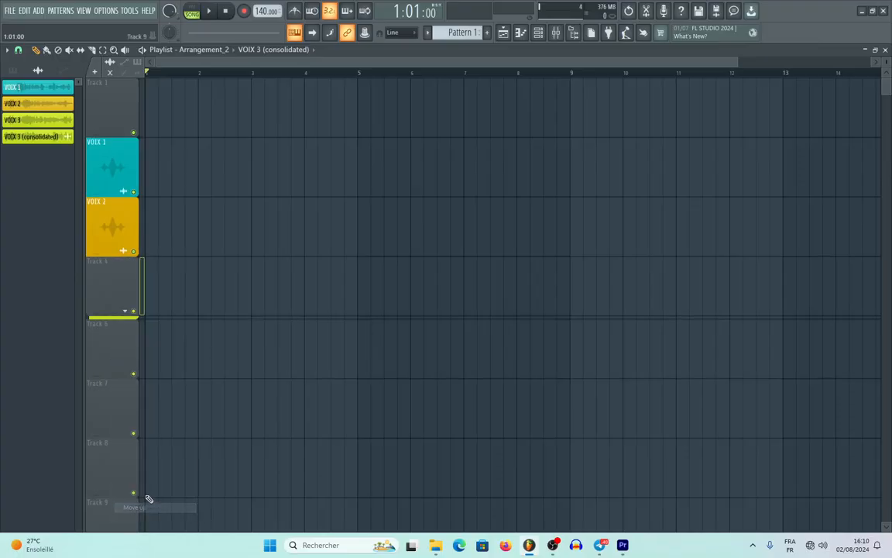
- Move the collapsed VOIX 3 group up above the VOIX 2 and VOIX 1 tracks and expand it
right_click(119, 299)
left_click(149, 504)
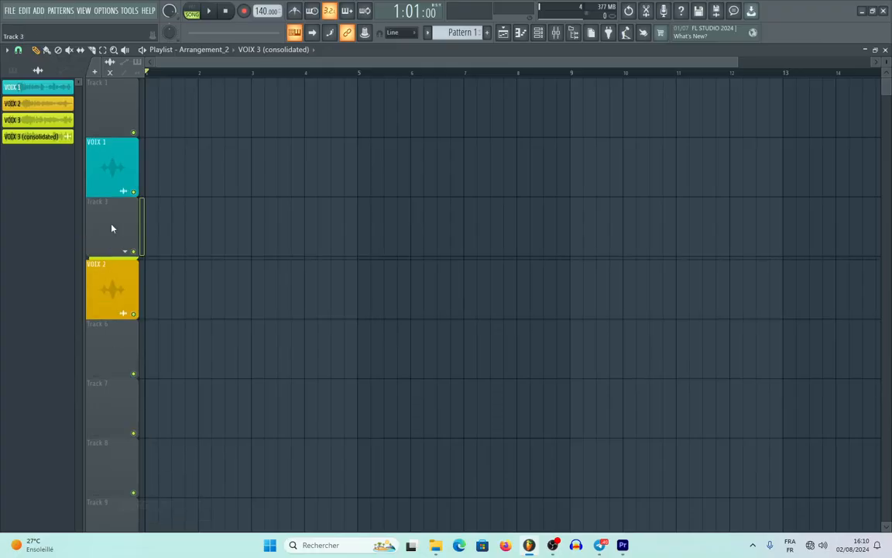
right_click(111, 201)
left_click(148, 441)
left_click(126, 233)
left_click(125, 191)
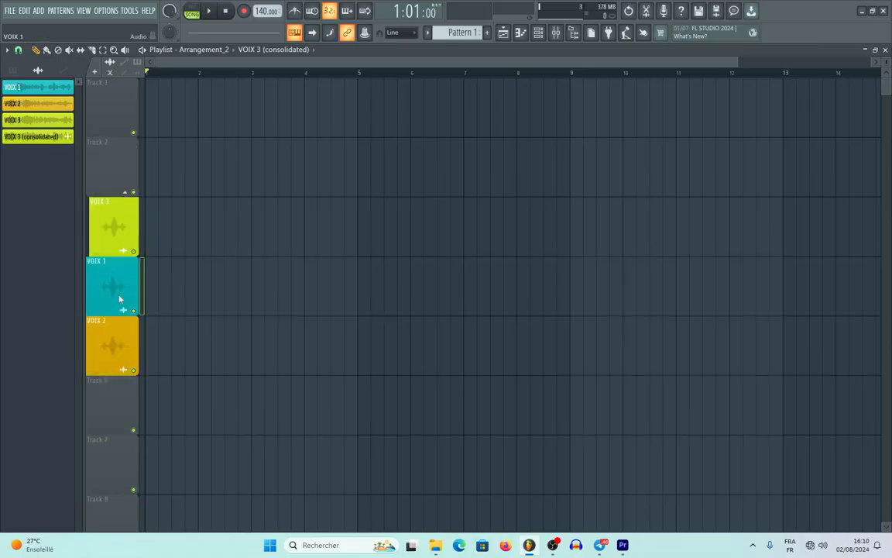
- Select the VOIX 1 and VOIX 2 tracks together
left_click(120, 334, "ctrl")
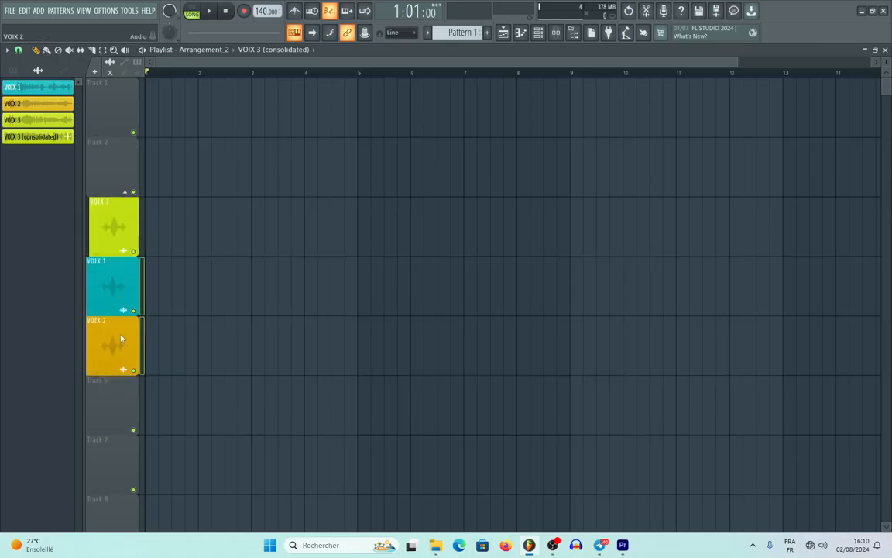
- Reorder the playlist tracks: move VOIX 1 up, move VOIX 2 down, and move the empty Track 2 up
right_click(113, 280)
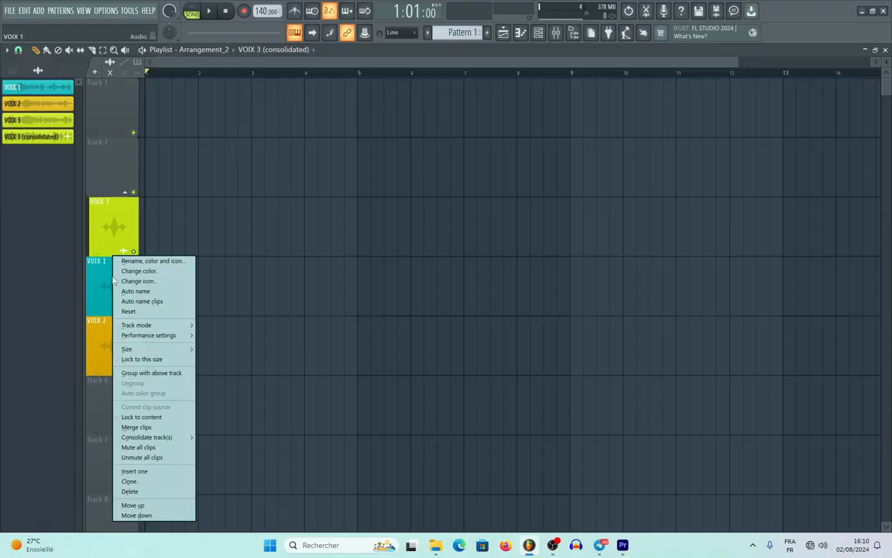
left_click(141, 507)
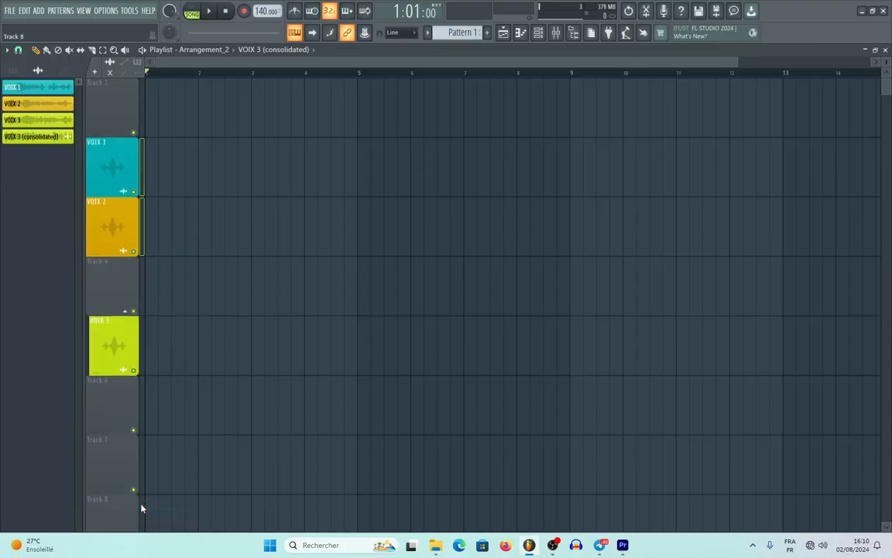
right_click(105, 225)
left_click(158, 456)
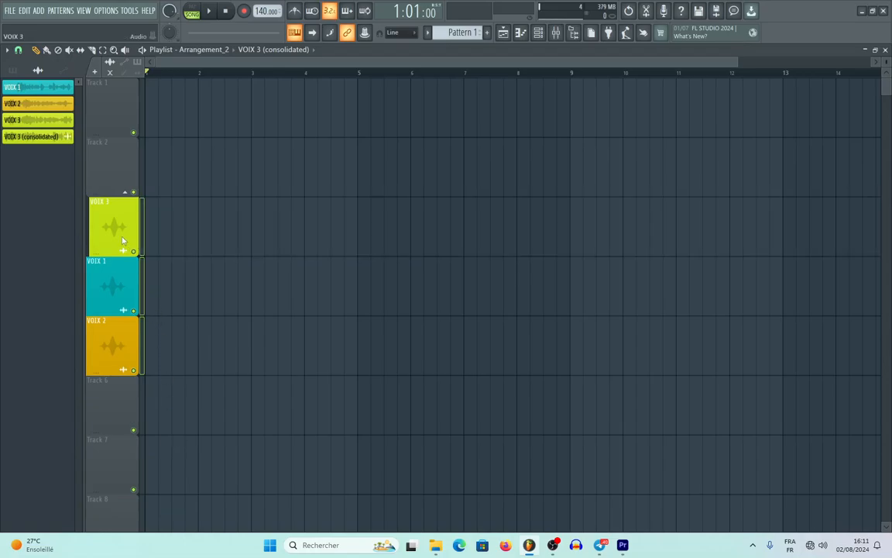
right_click(114, 139)
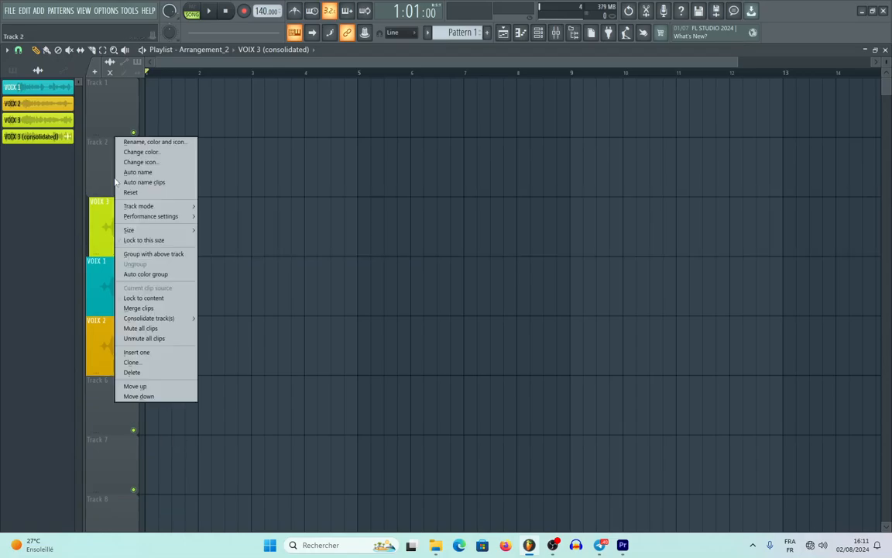
left_click(135, 386)
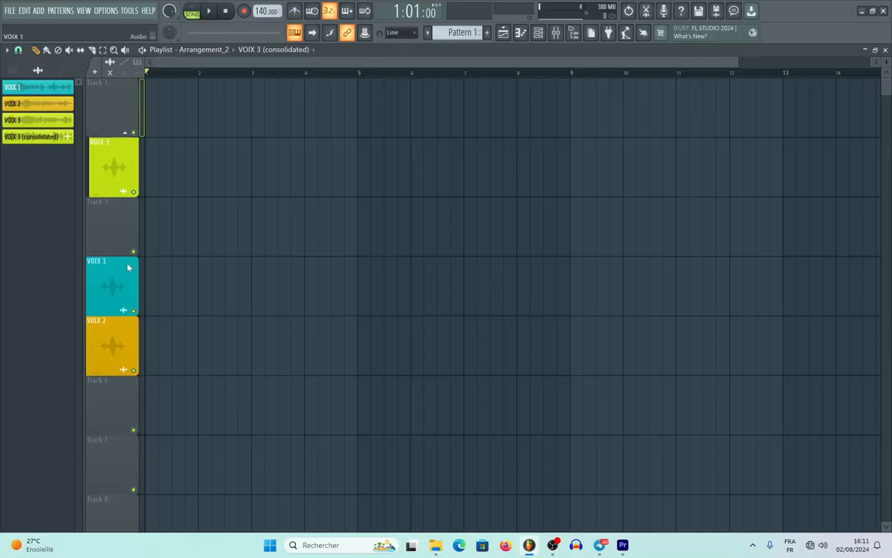
- Delete the VOIX 3 track from the playlist and confirm
right_click(110, 138)
left_click(143, 372)
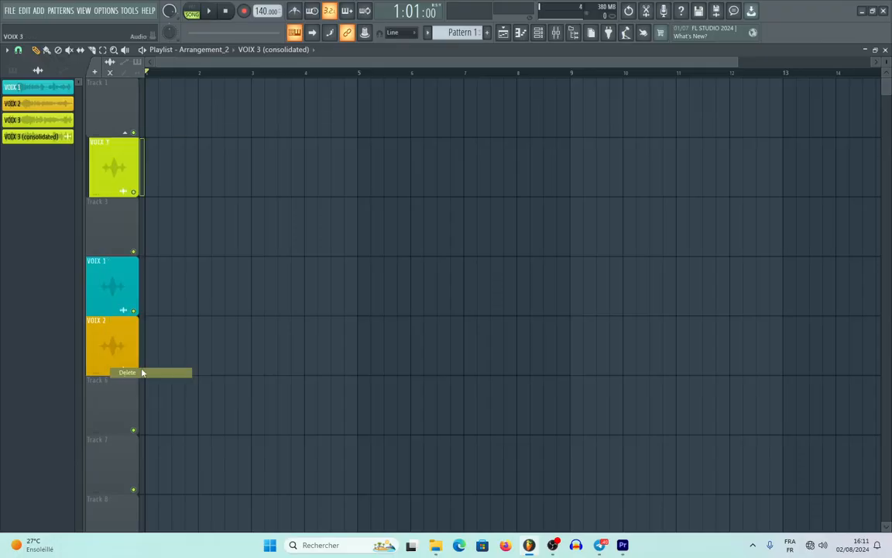
left_click(468, 309)
- Place the VOIX 3 clip on the VOIX 2 track and the VOIX 1 clip on the VOIX 1 track, both at bar 1
left_click(54, 120)
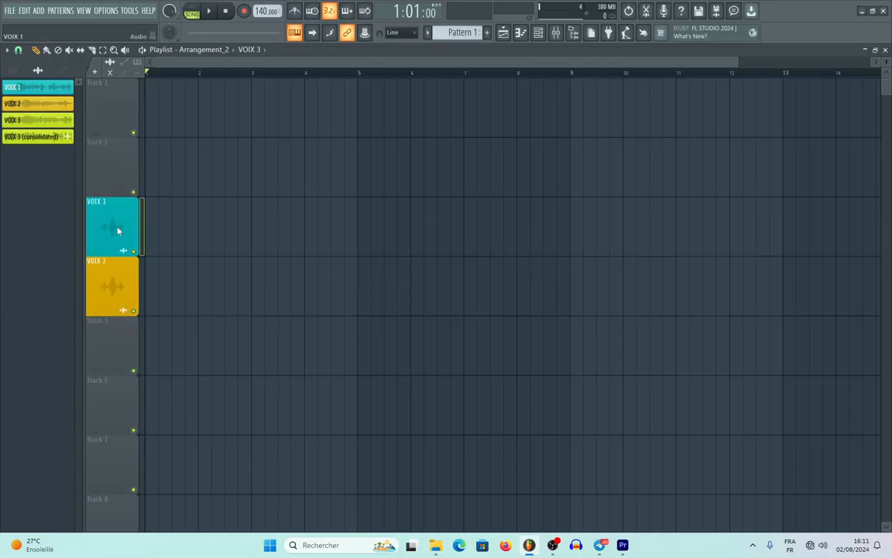
right_click(114, 140)
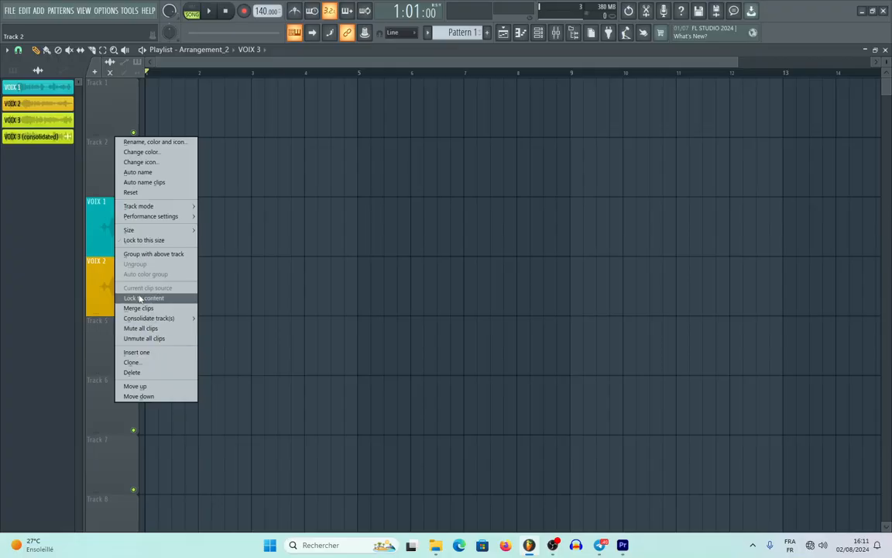
left_click(263, 112)
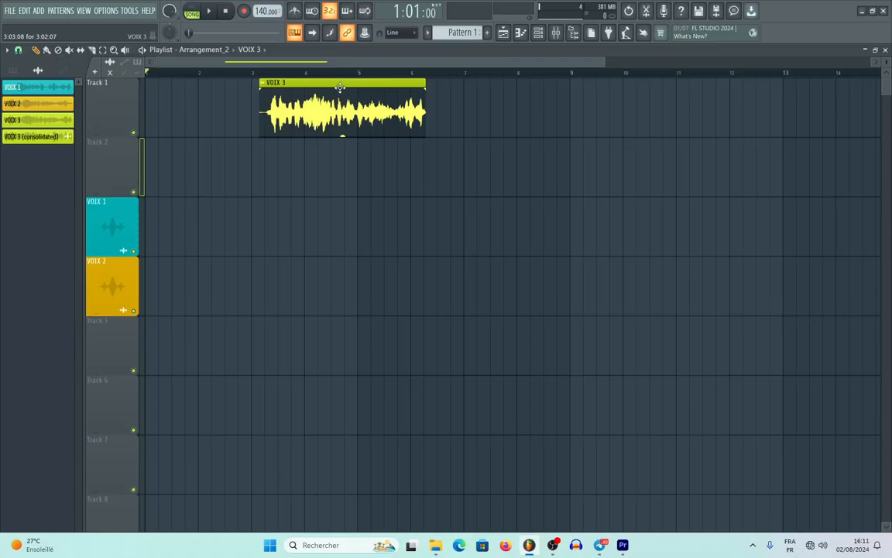
left_click_drag(341, 113, 227, 291)
left_click(45, 91)
left_click_drag(162, 209, 105, 209)
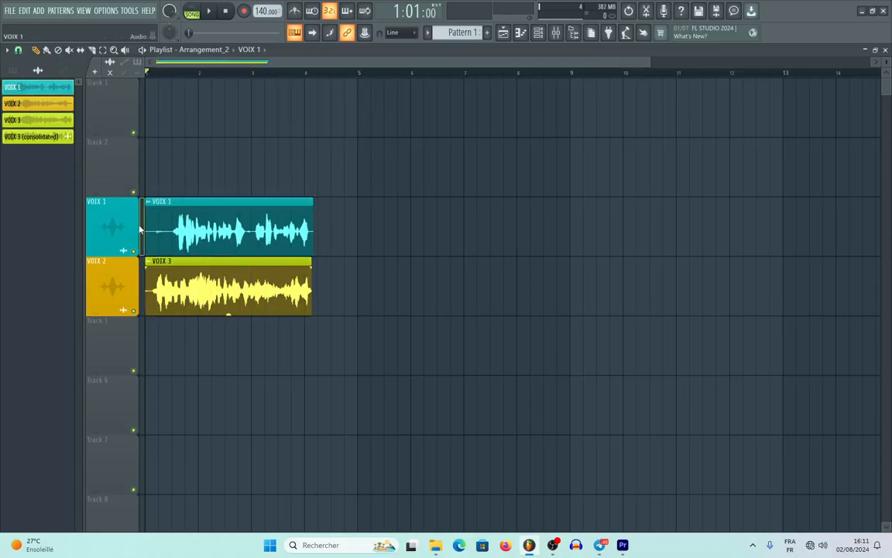
- Select the VOIX 1 and VOIX 2 tracks and group them with the track above
left_click(127, 258)
right_click(122, 232)
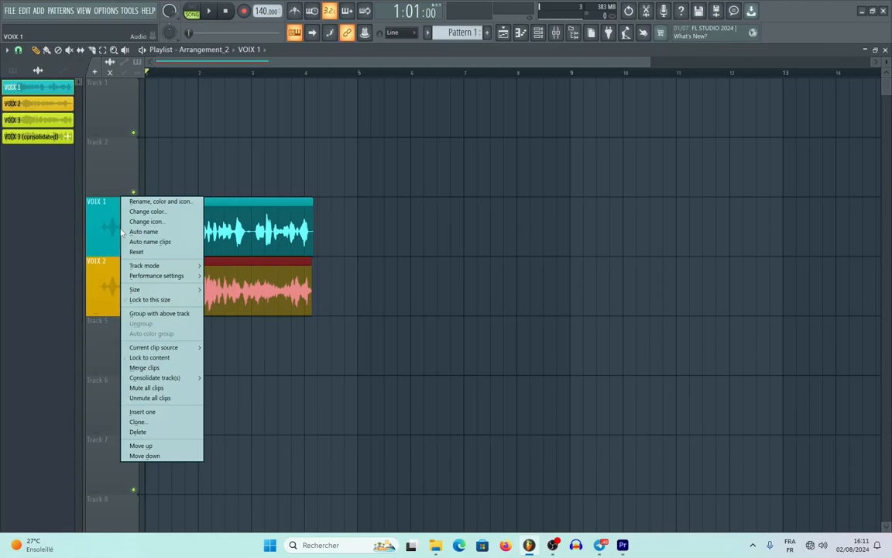
left_click(158, 313)
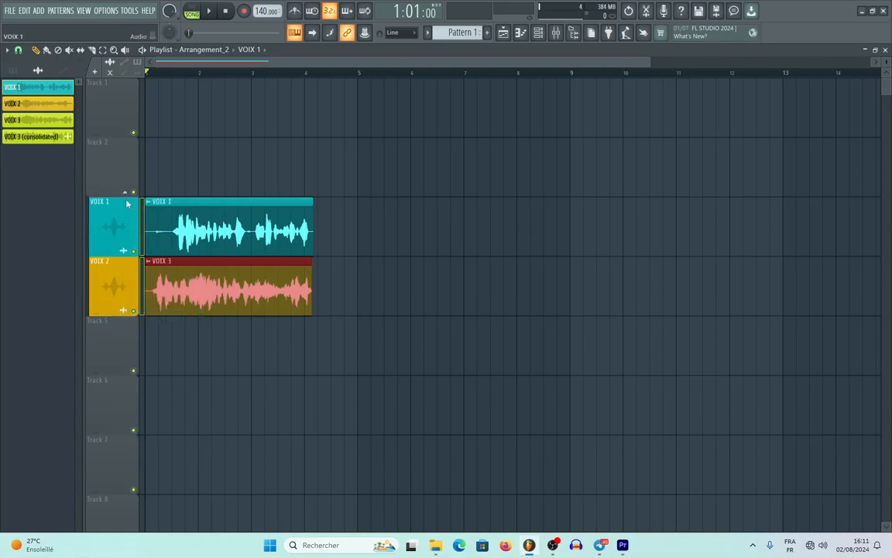
- Delete the selected VOIX 1 and VOIX 2 tracks with their clips and confirm
right_click(125, 199)
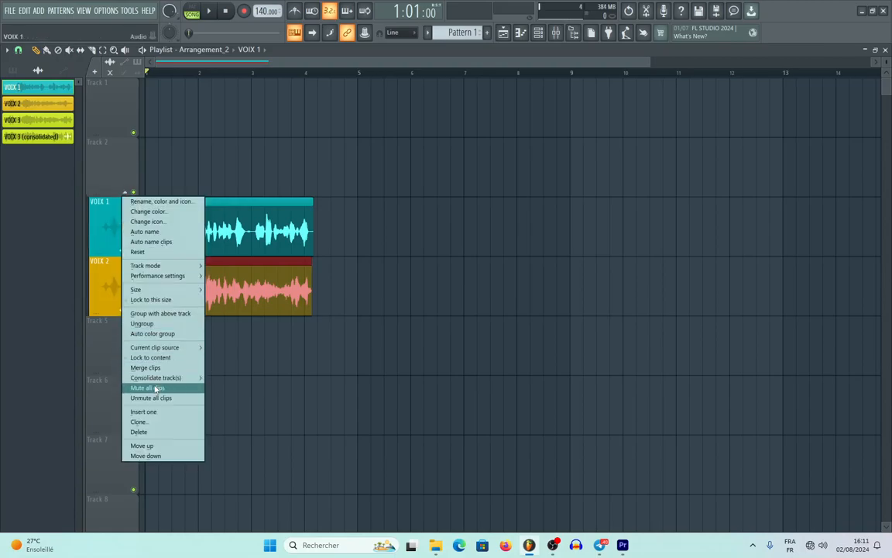
left_click(139, 433)
left_click(487, 320)
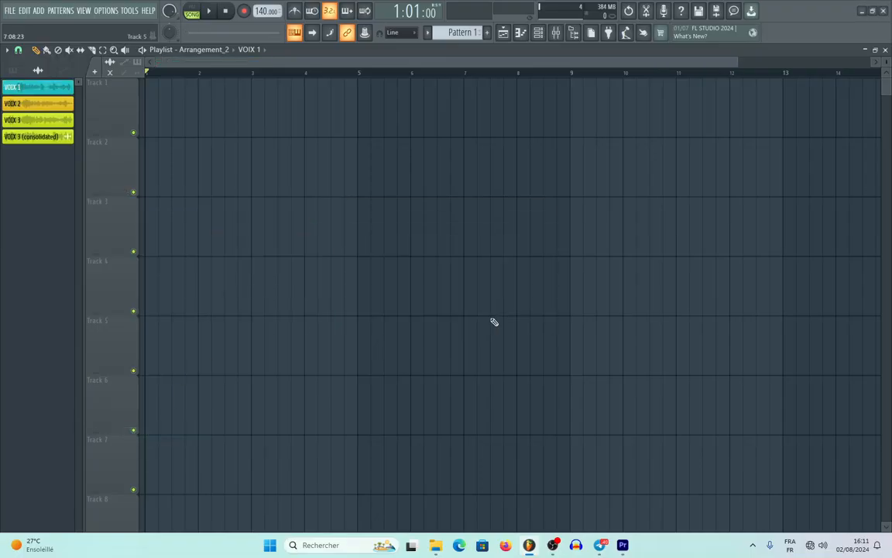
- Place the VOIX 3 clip on Track 2 and the VOIX 1 clip on Track 3, both at bar 1
left_click_drag(37, 120, 85, 134)
left_click_drag(51, 93, 147, 224)
left_click(140, 169)
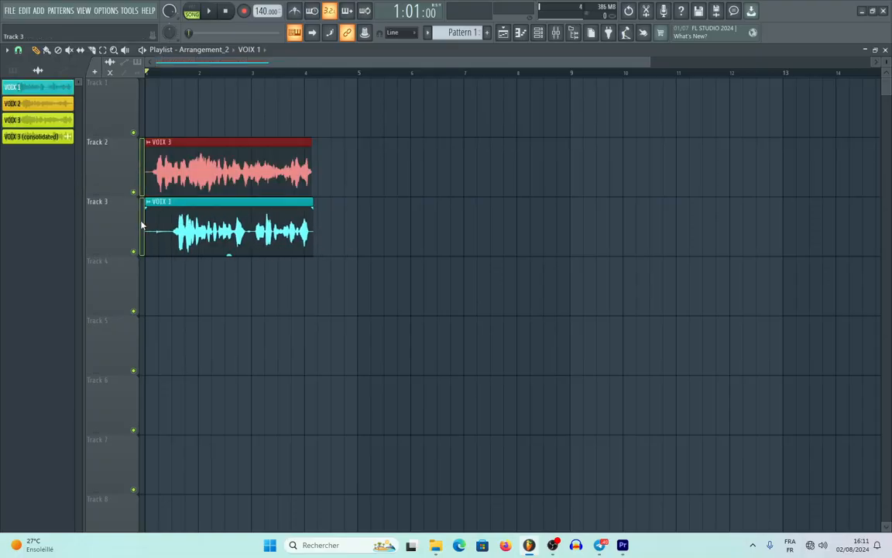
right_click(105, 101)
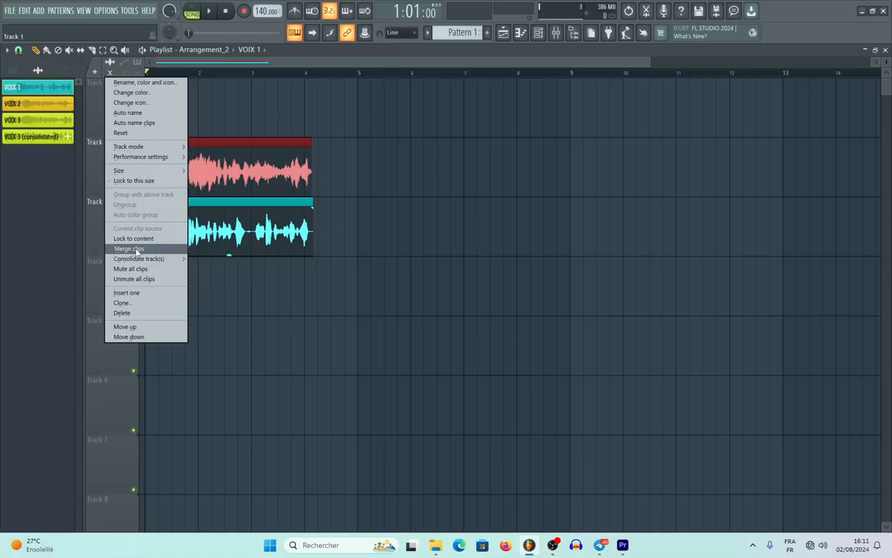
left_click(317, 130)
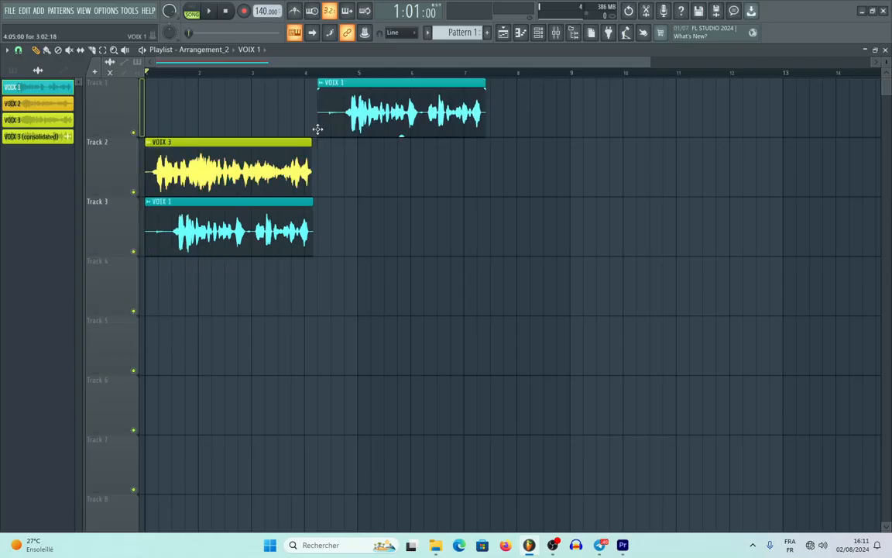
right_click(357, 120)
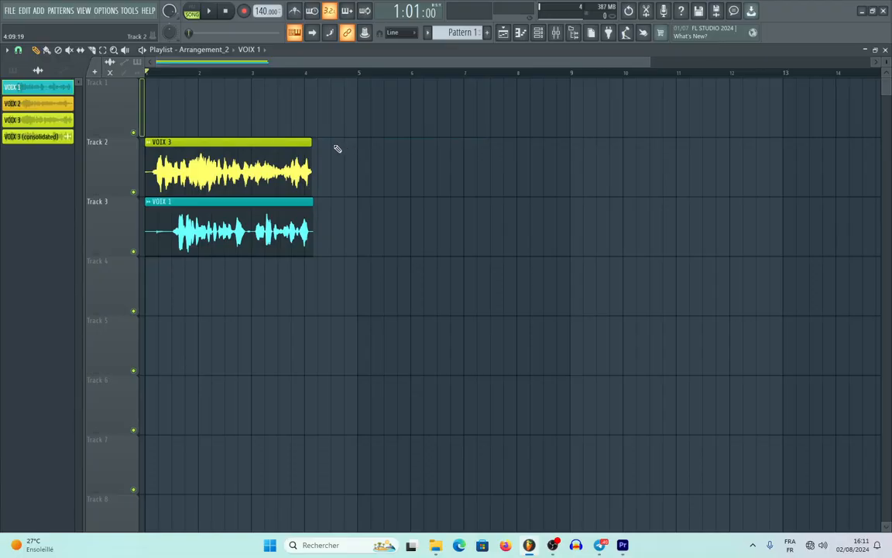
- Select the VOIX 3 and VOIX 1 clips, select Tracks 2 and 3, and examine the track options of Track 1
left_click_drag(345, 140, 132, 242)
right_click(123, 99)
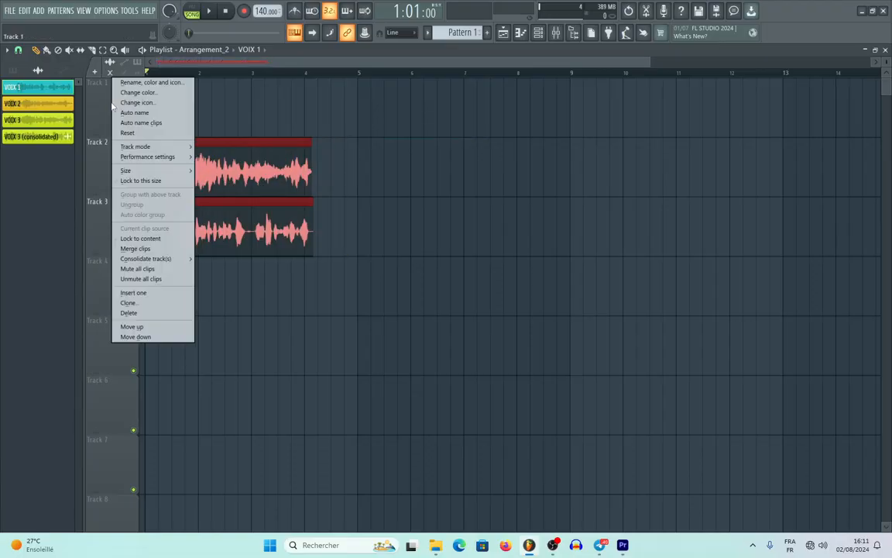
left_click(244, 162)
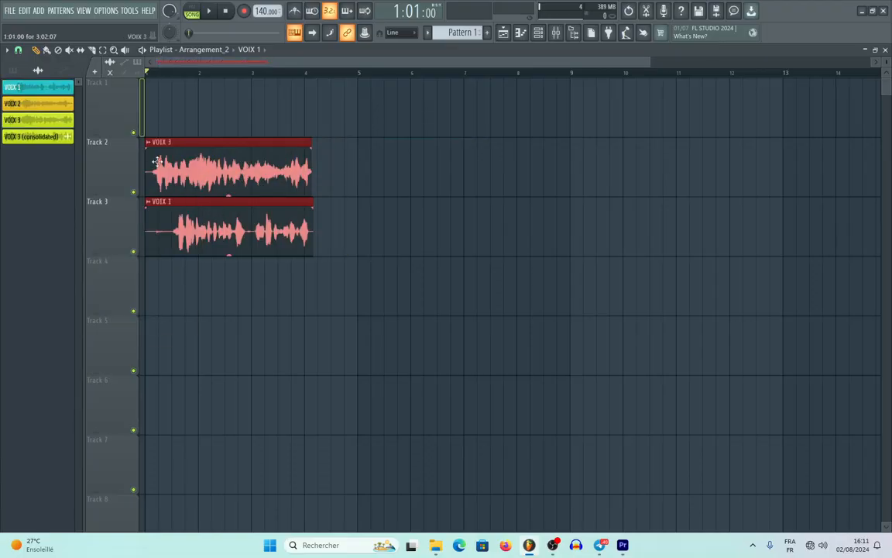
left_click(140, 229)
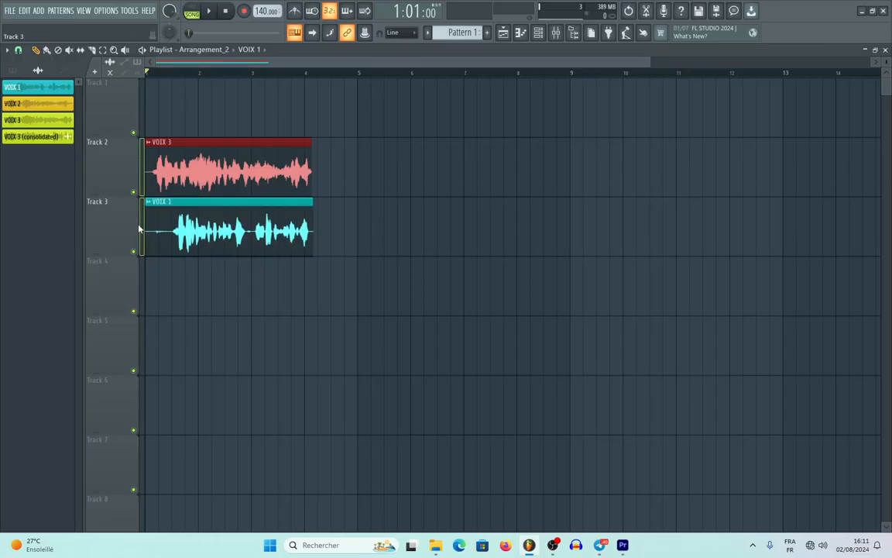
right_click(111, 112)
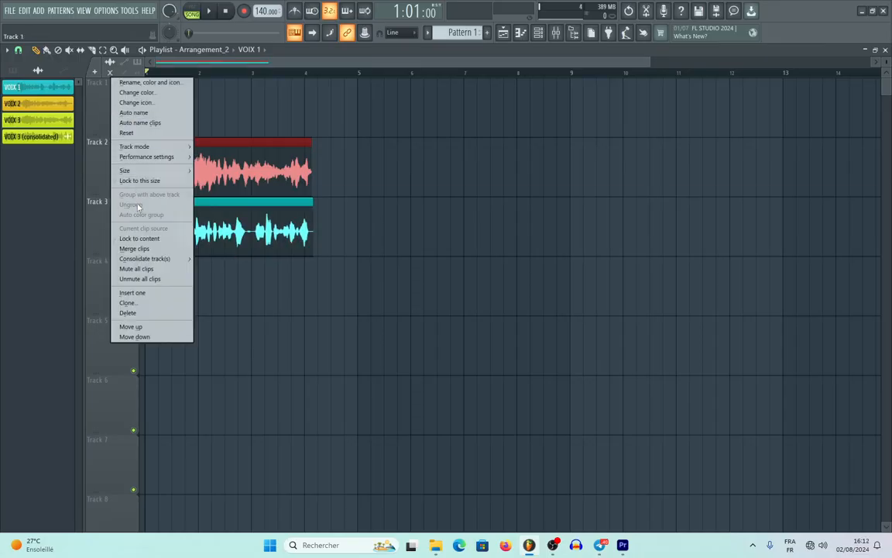
left_click(233, 192)
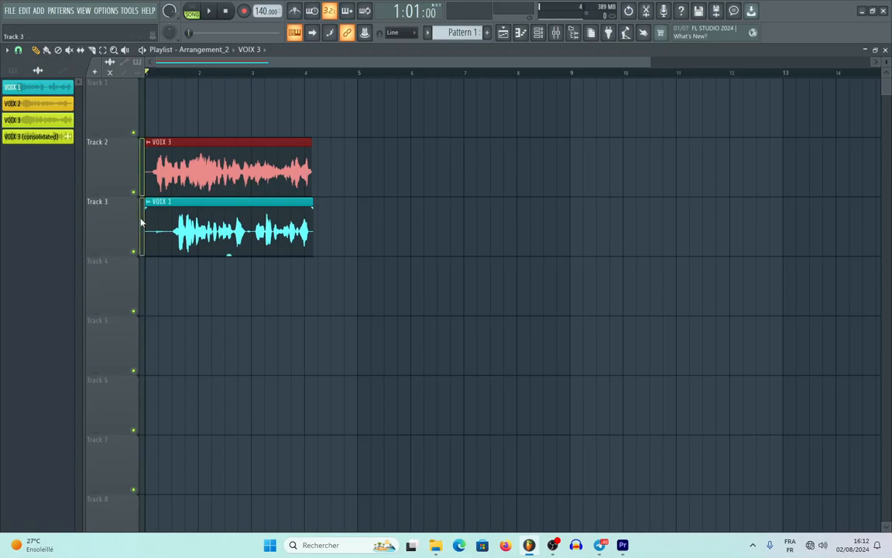
- Try to auto-name Track 1, and add the VOIX 1 clip to the selection
right_click(124, 127)
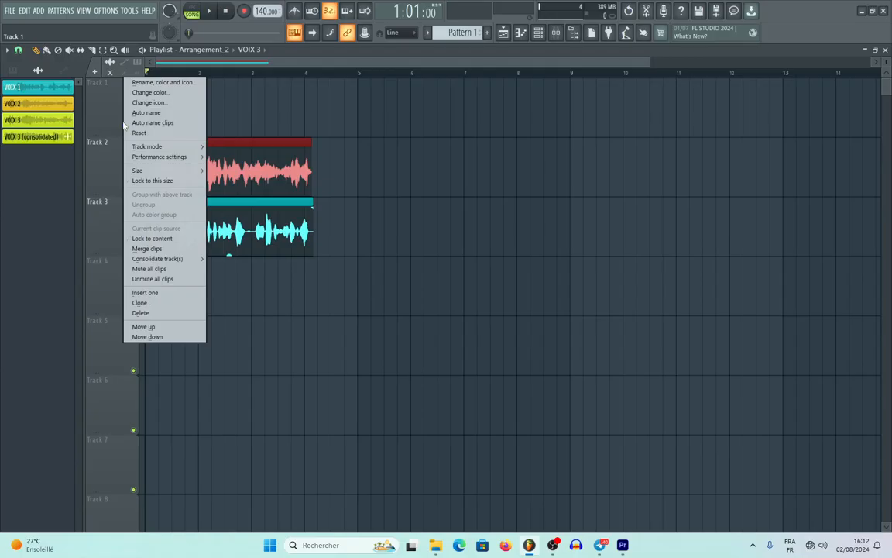
left_click(145, 112)
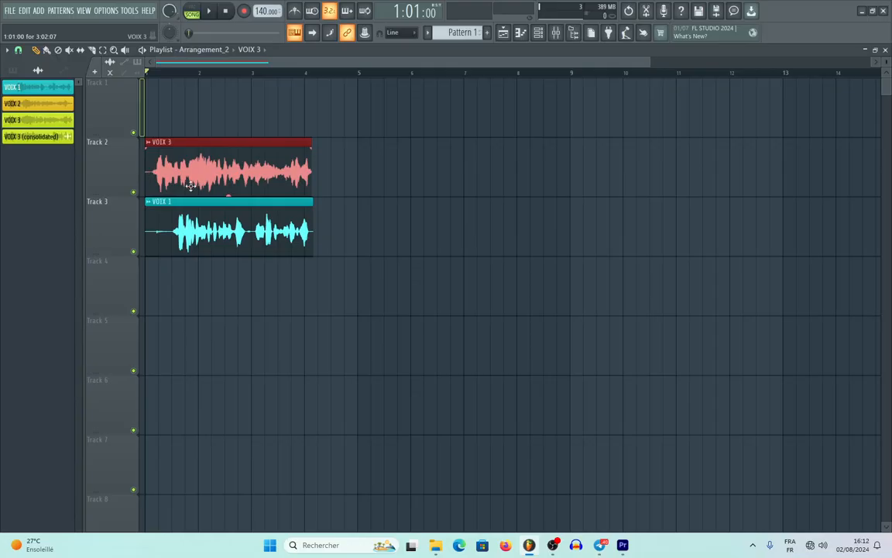
left_click(232, 221, "ctrl+shift")
right_click(128, 109)
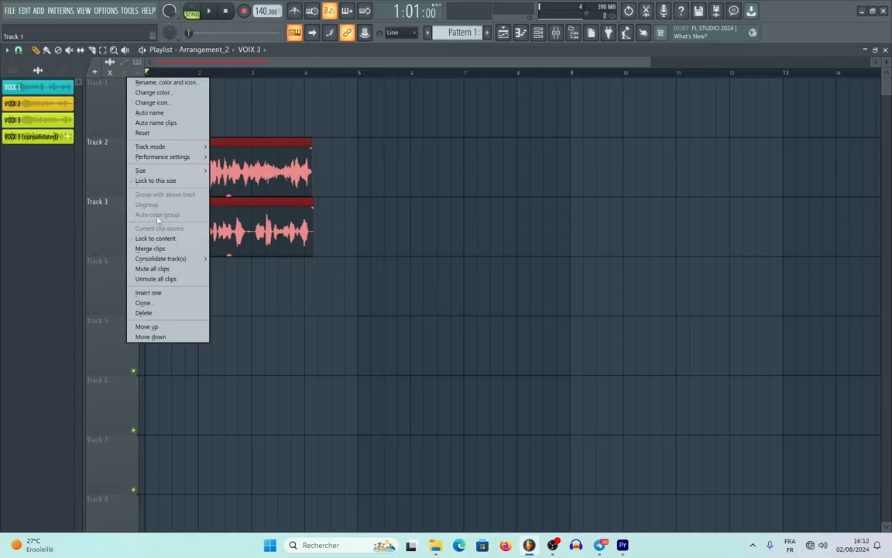
left_click(248, 170)
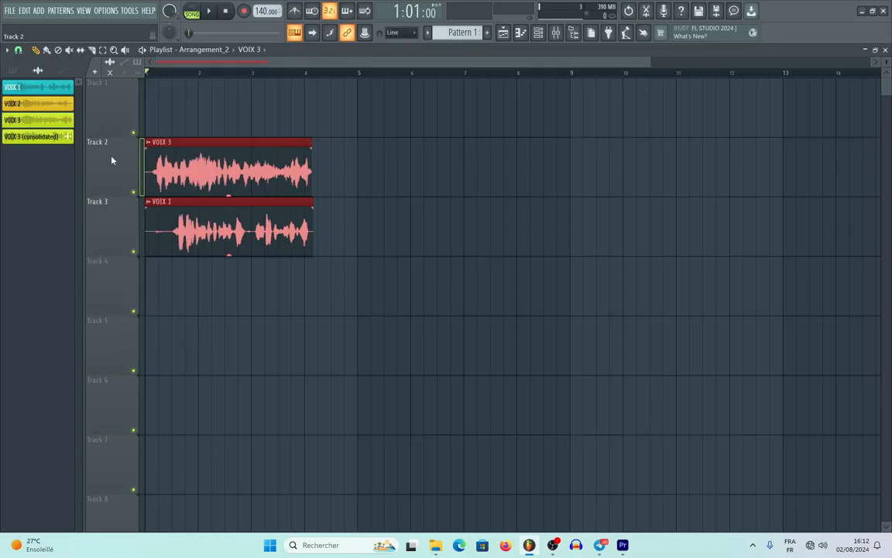
left_click(99, 205)
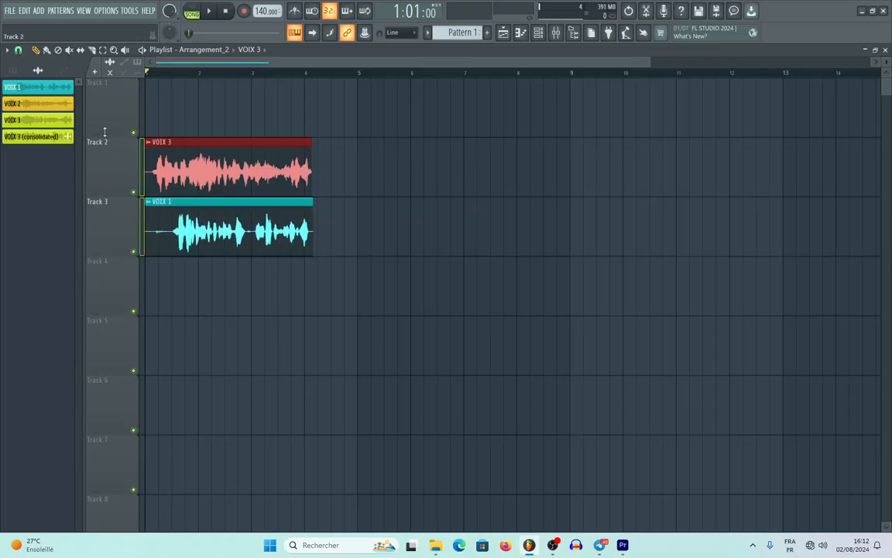
right_click(109, 78)
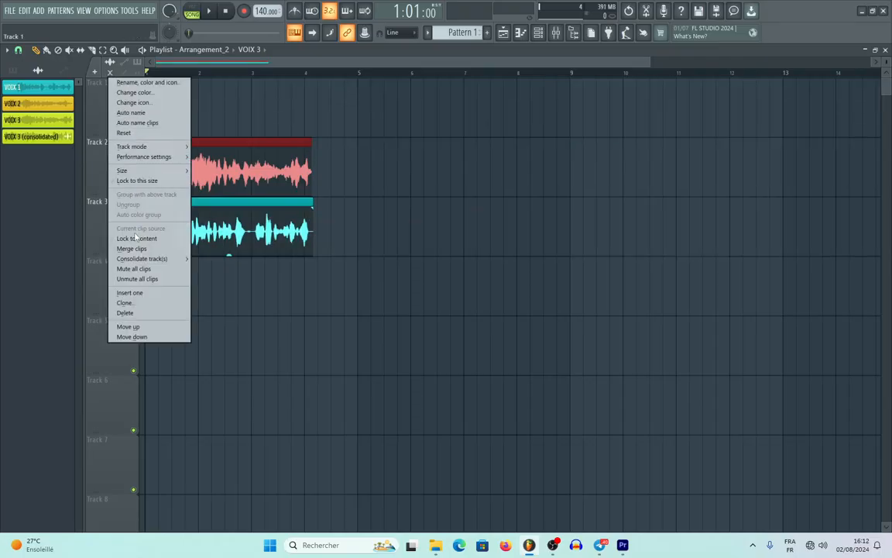
left_click(272, 230)
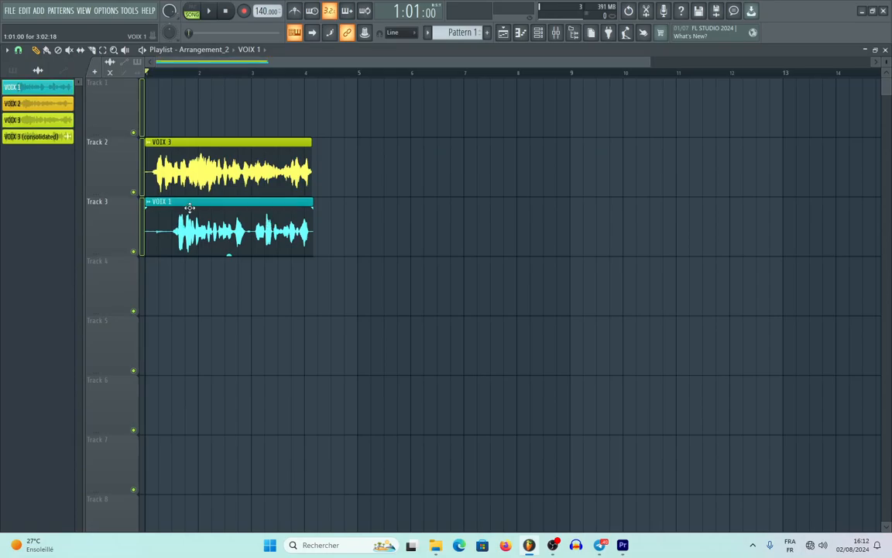
left_click_drag(172, 114, 113, 114)
right_click(109, 112)
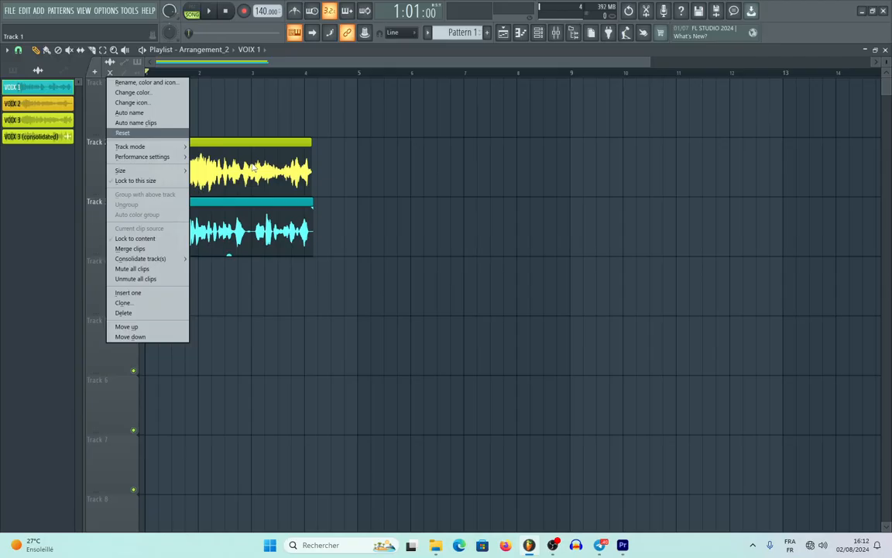
- Select the VOIX 3 and VOIX 1 clips and try to auto-name the clips from Track 1
left_click(224, 163, "ctrl+shift")
left_click(203, 215, "ctrl+shift")
right_click(111, 114)
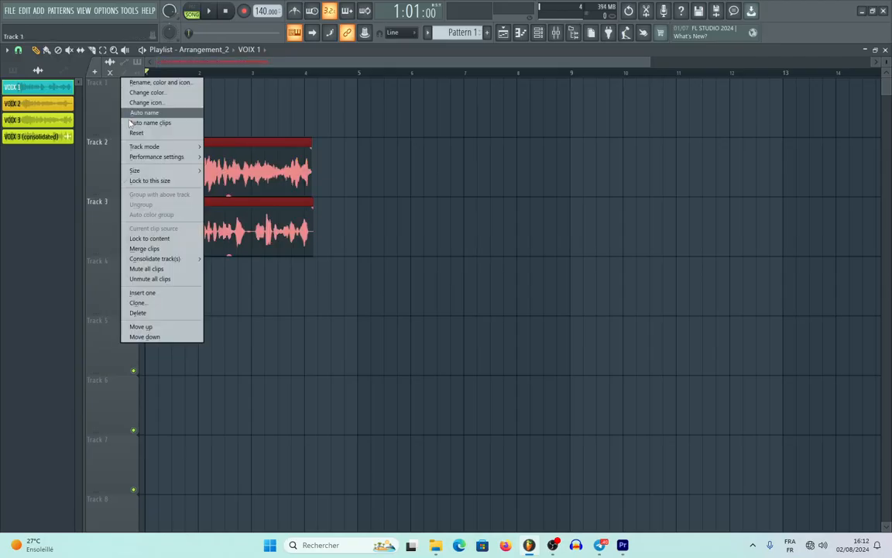
left_click(133, 123)
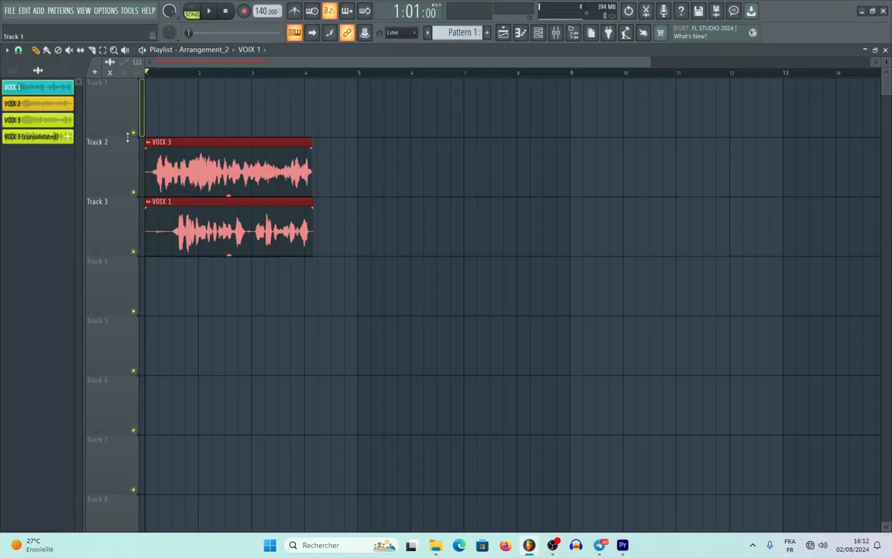
- Select Tracks 2 and 3 with their clips, and examine Track 1's options, including the track consolidation choices
left_click(124, 235)
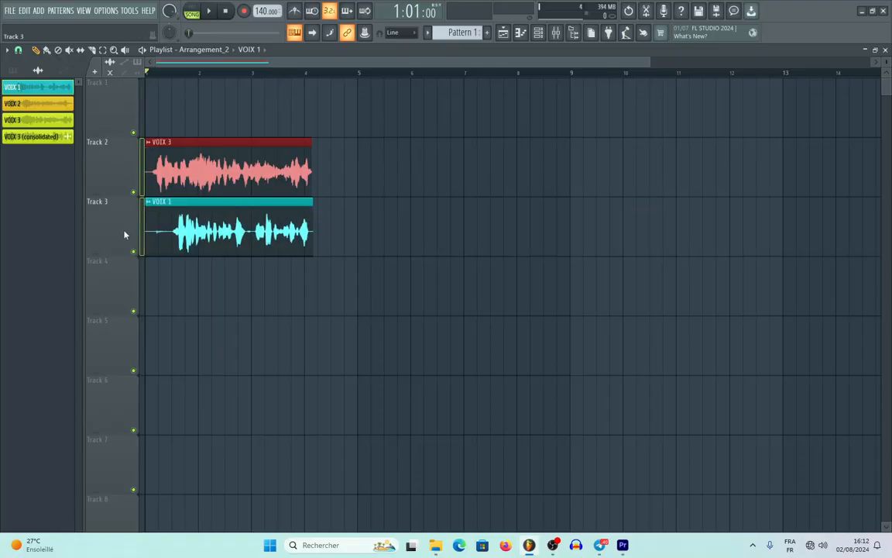
left_click(167, 222)
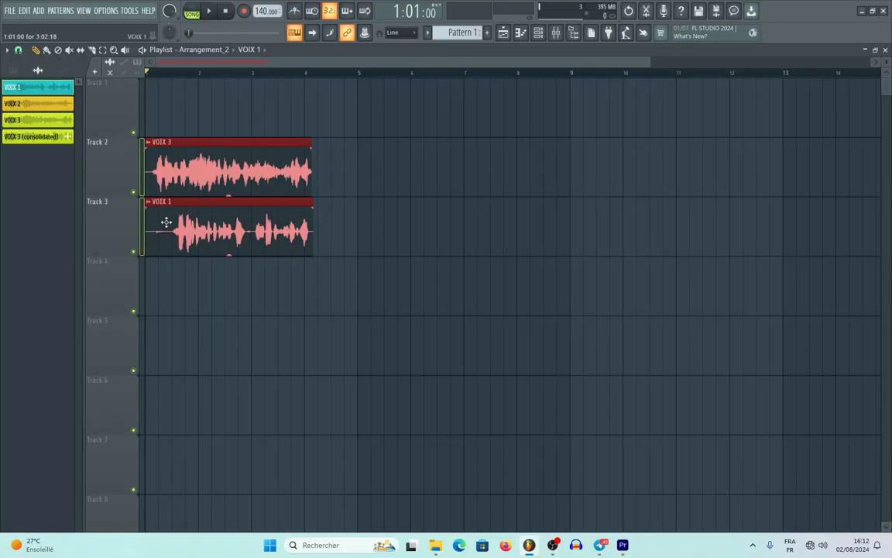
right_click(109, 118)
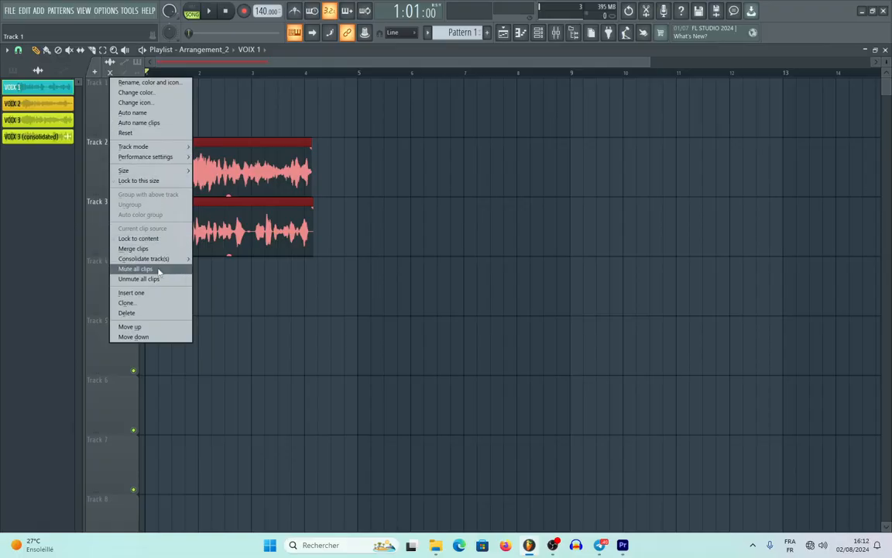
mouse_move(157, 264)
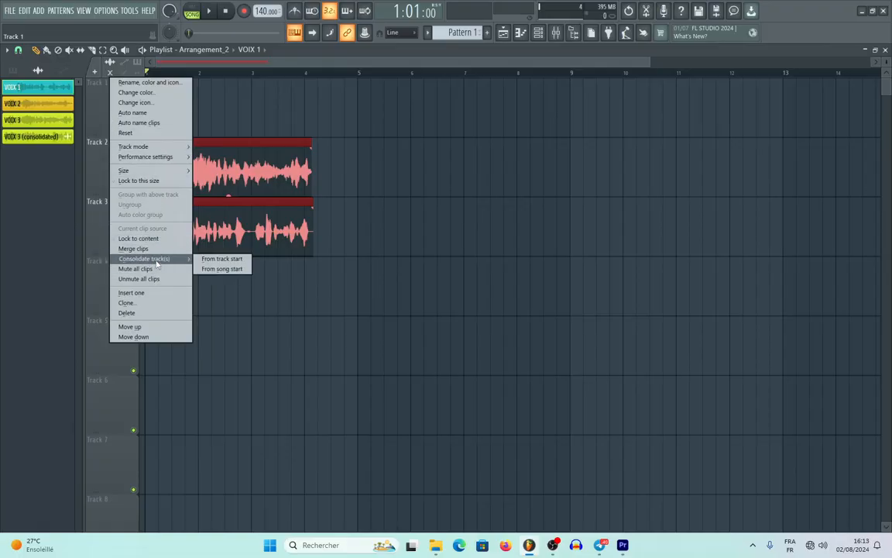
left_click(223, 160)
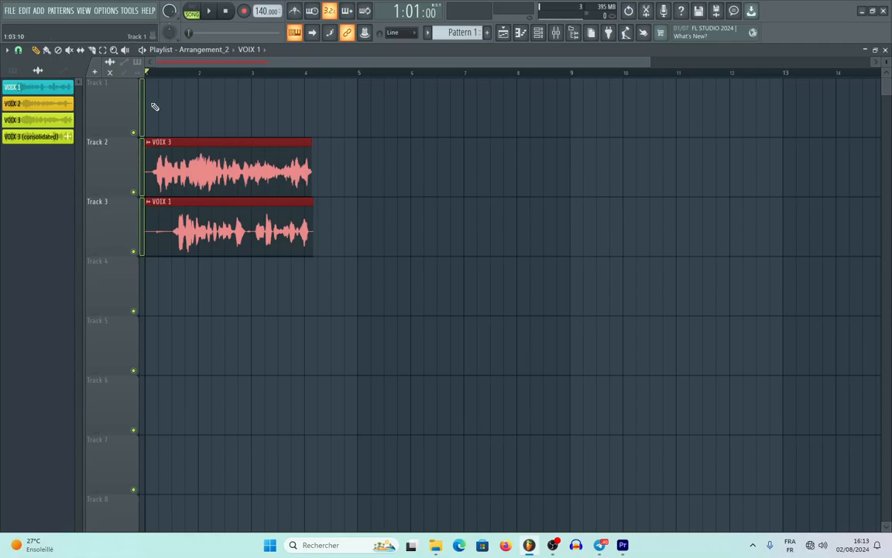
right_click(93, 91)
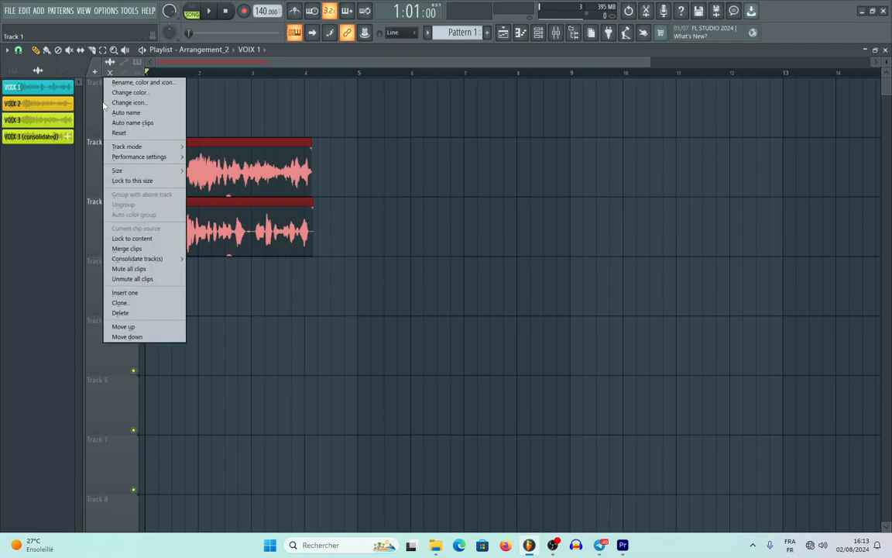
left_click(245, 151)
- Compare the options of Track 2 with those of Track 1, keeping the VOIX 3 and VOIX 1 clips selected
right_click(116, 163)
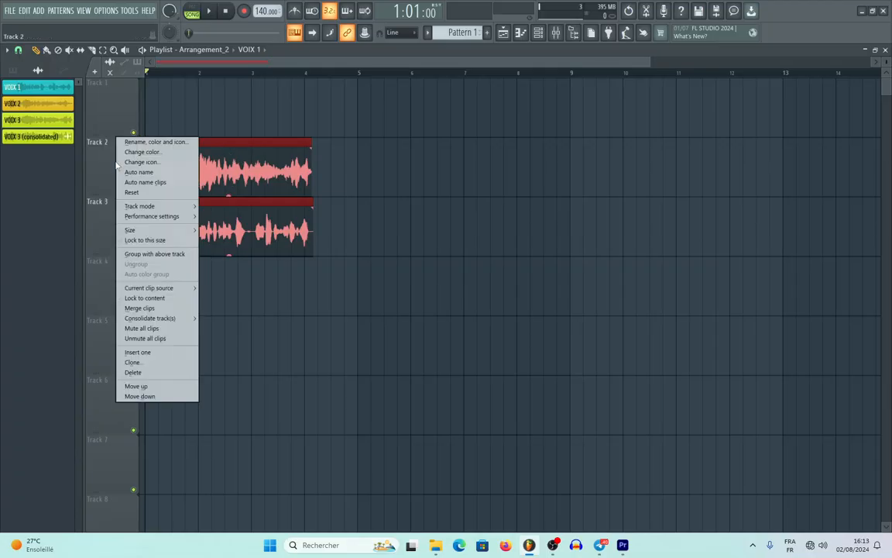
left_click(308, 63)
left_click(348, 143)
right_click(392, 147)
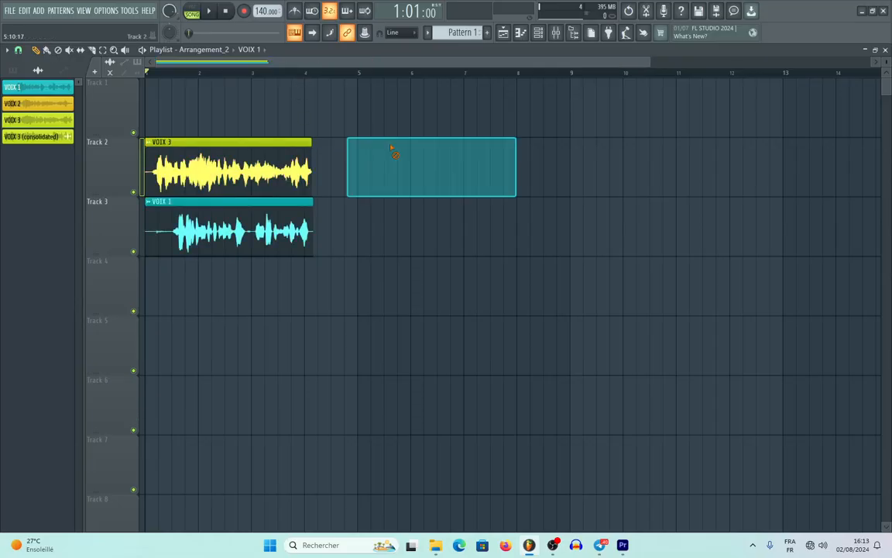
left_click_drag(377, 125, 199, 231)
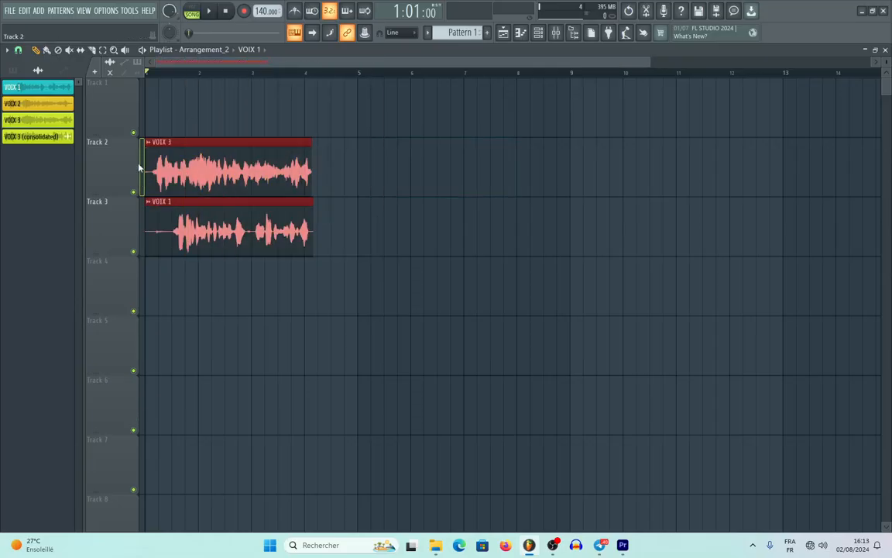
right_click(104, 101)
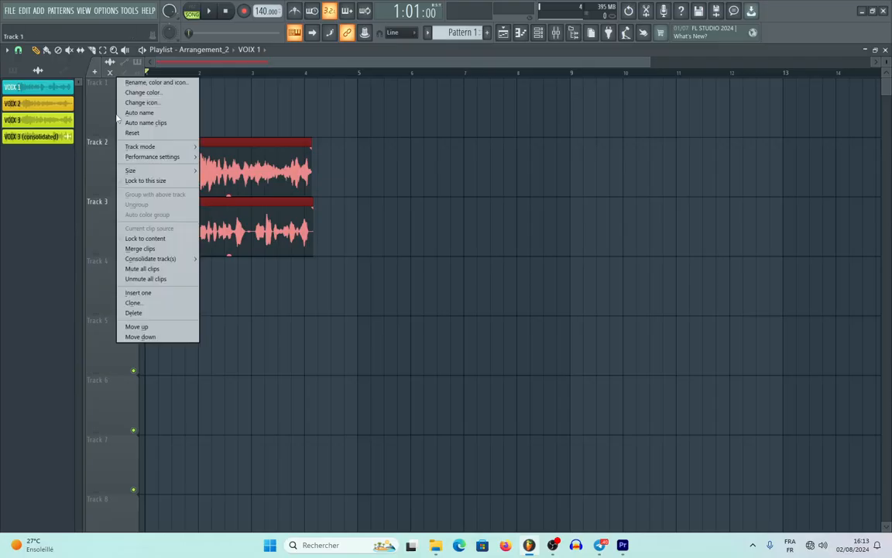
left_click(276, 144)
- Group Tracks 2 and 3 under Track 1, and collapse and expand the group
right_click(118, 159)
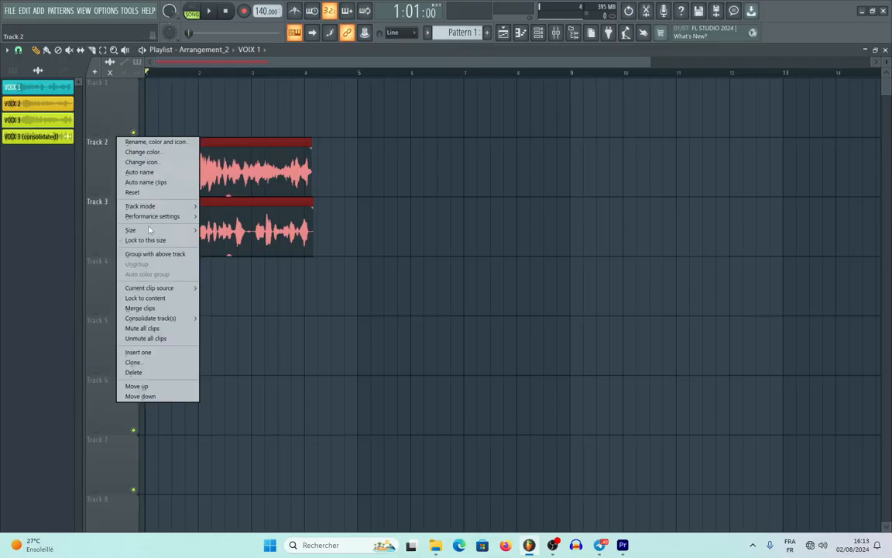
left_click(147, 254)
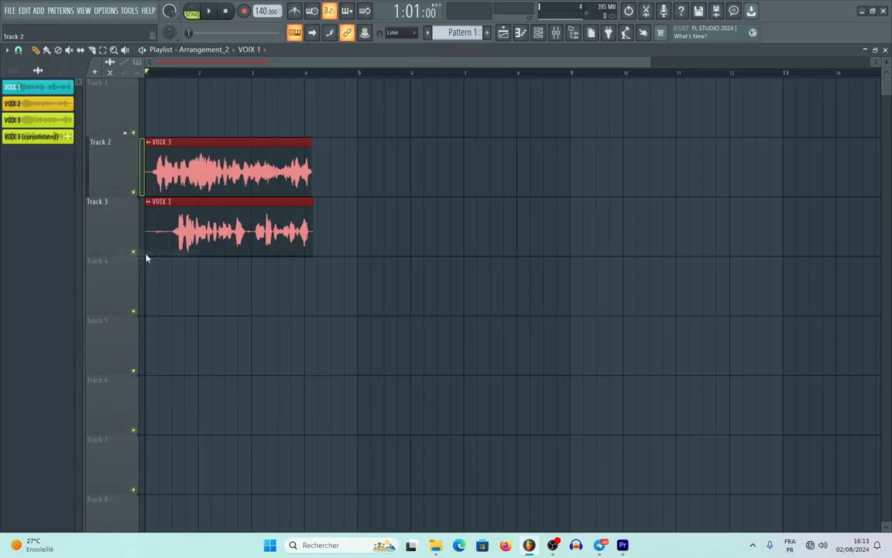
right_click(113, 232)
left_click(149, 313)
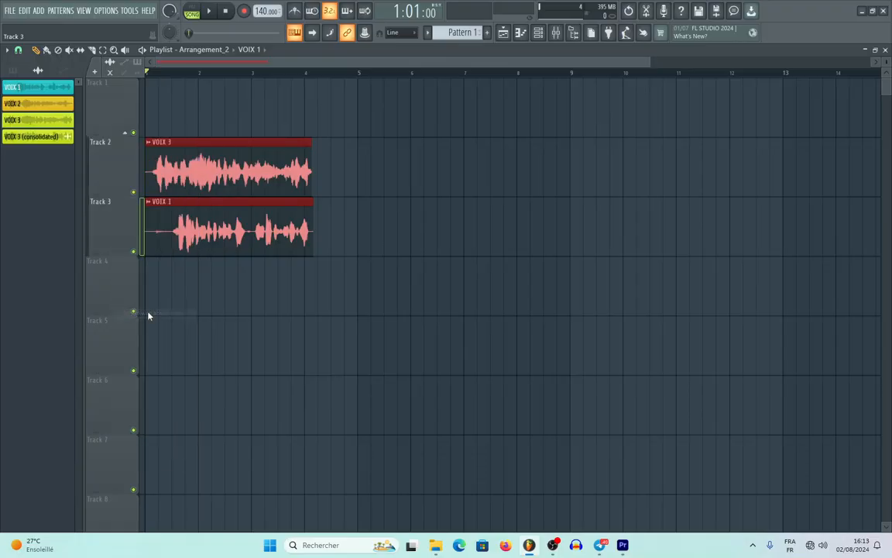
left_click(127, 140)
left_click(129, 140)
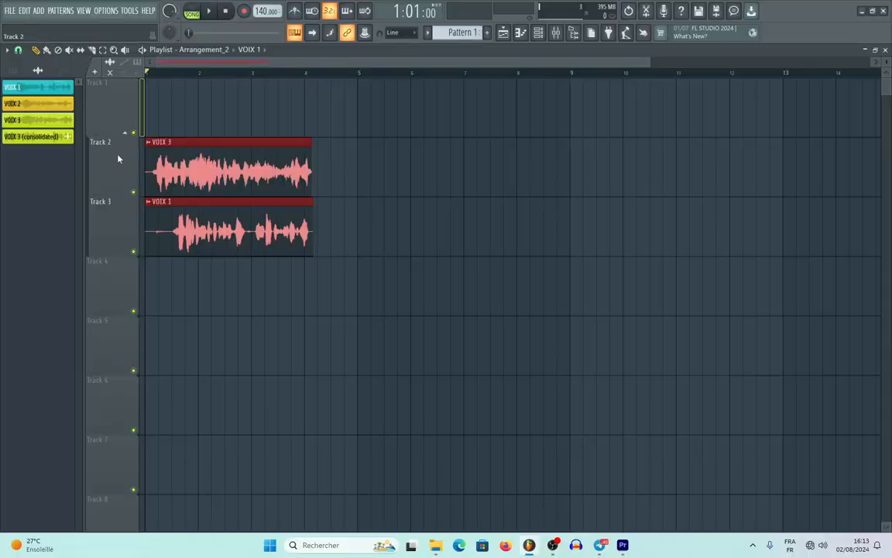
- Delete the two tracks holding the VOIX 3 and VOIX 1 clips
right_click(121, 150)
left_click(136, 371)
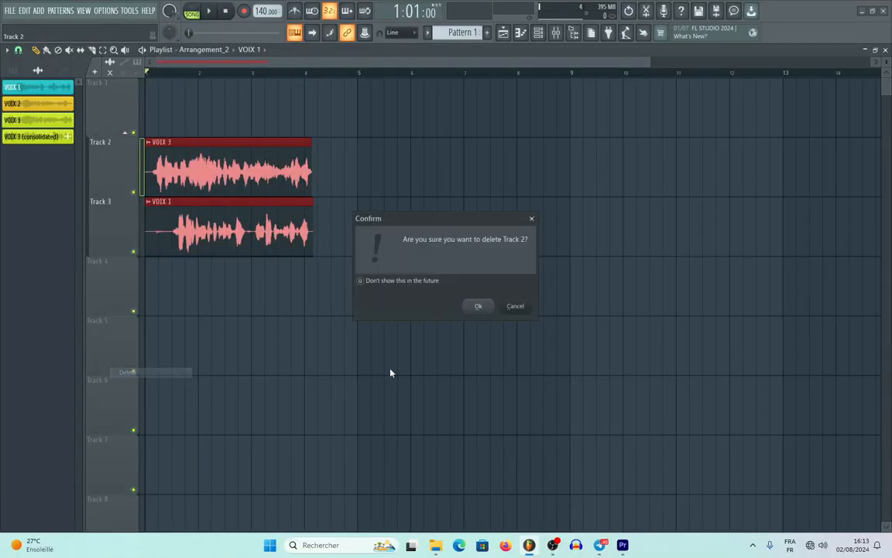
left_click(478, 306)
right_click(108, 140)
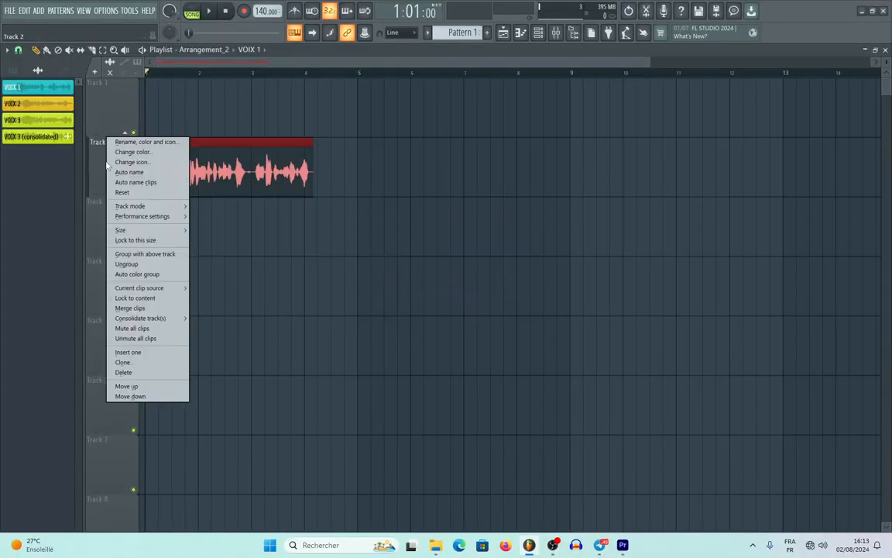
left_click(123, 372)
left_click(478, 306)
- Place VOIX 1 on Track 2, VOIX 3 (consolidated) on Track 3 and VOIX 2 on Track 4, all at bar 1
left_click_drag(44, 137, 95, 205)
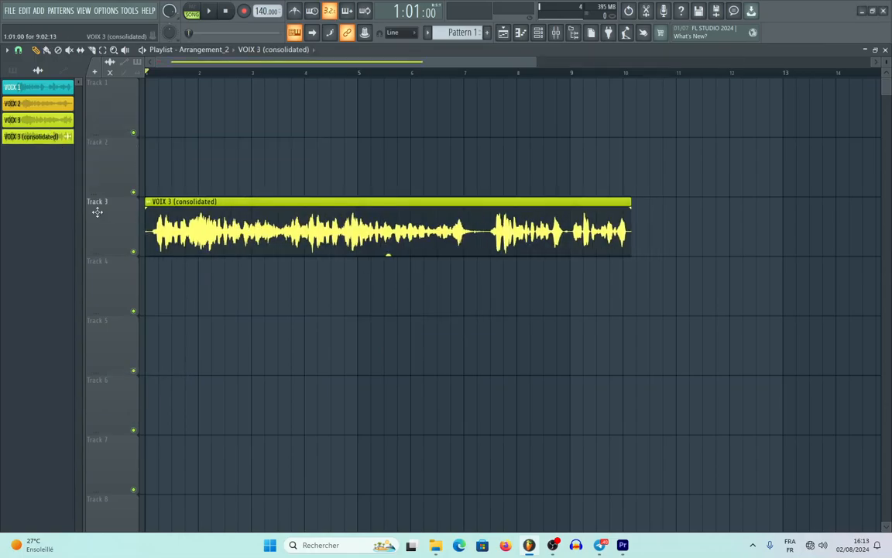
left_click(191, 175)
left_click_drag(238, 172, 186, 174)
left_click(41, 104)
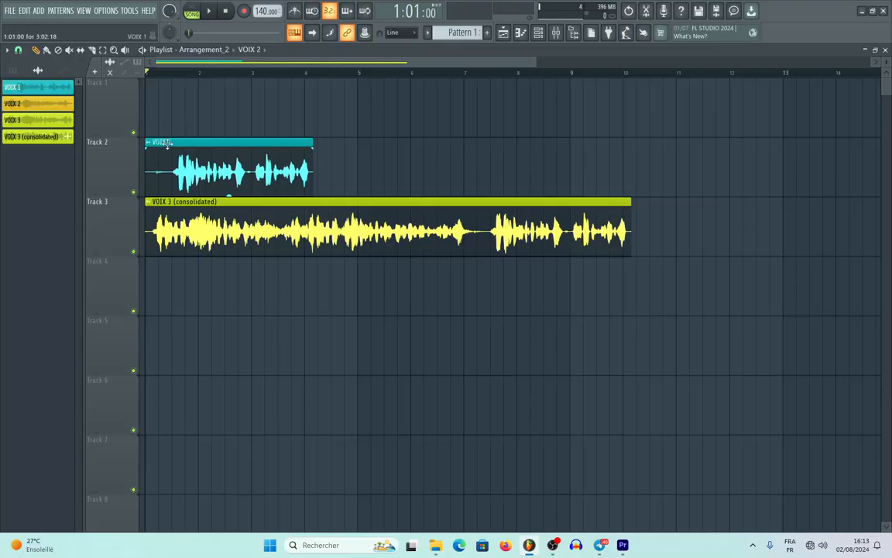
left_click(147, 290)
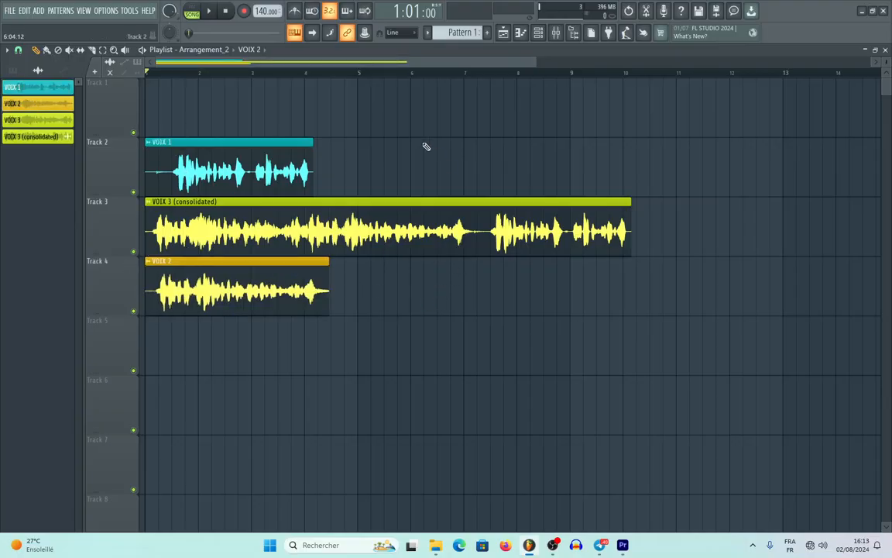
- Select the three voice clips, group Tracks 2, 3 and 4 under Track 1, and test collapsing and expanding the group
left_click_drag(374, 140, 206, 295)
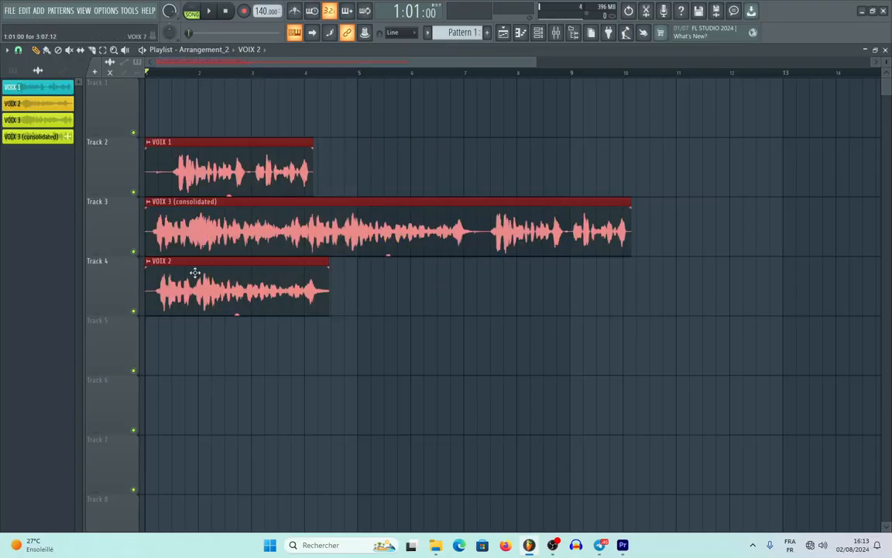
right_click(111, 155)
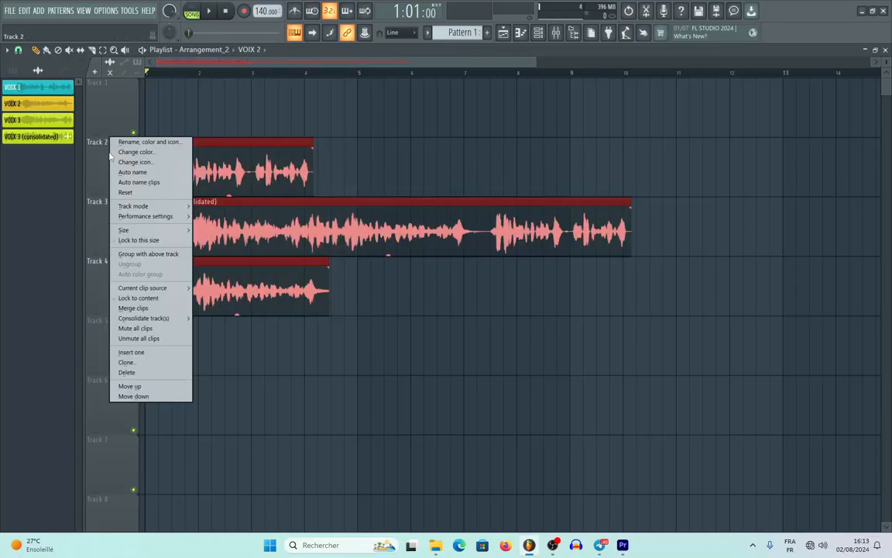
left_click(135, 254)
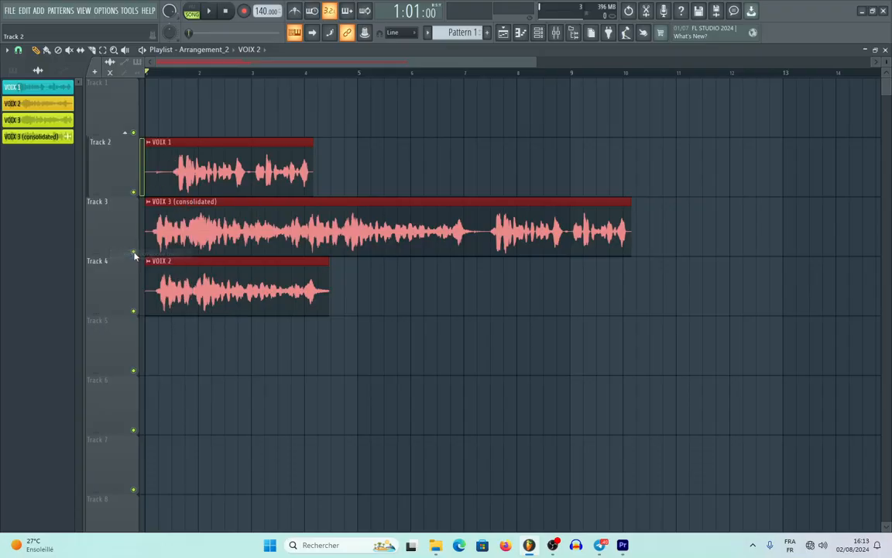
right_click(120, 243)
right_click(110, 285)
left_click(150, 373)
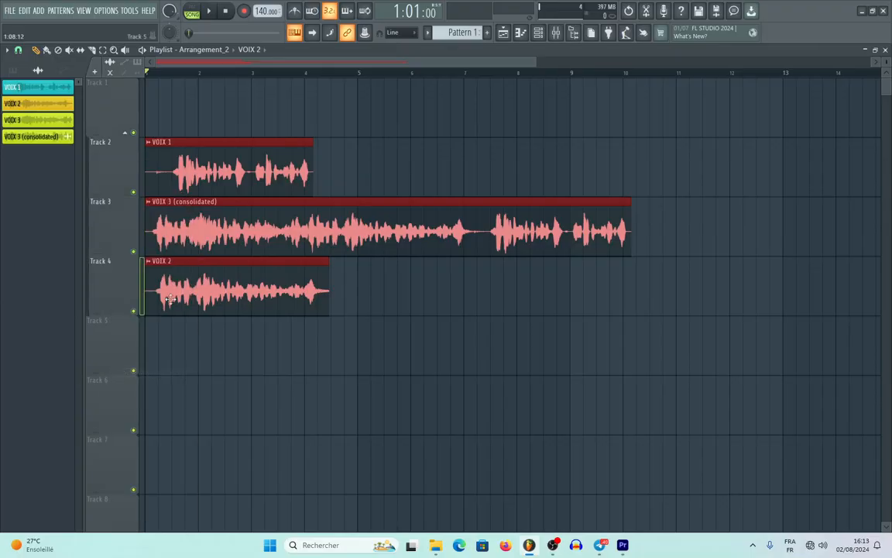
left_click(126, 134)
left_click(126, 133)
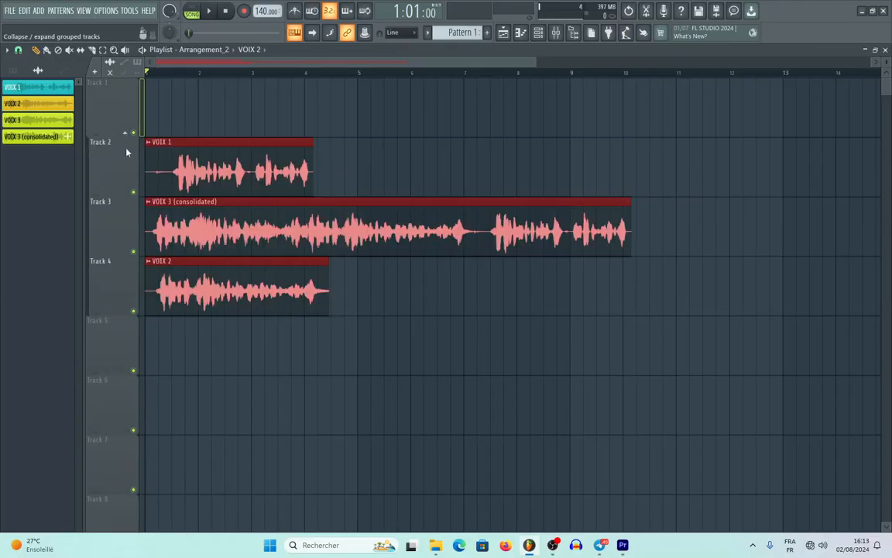
- Auto-name Tracks 2, 3 and 4 after the voice clips they contain
right_click(111, 139)
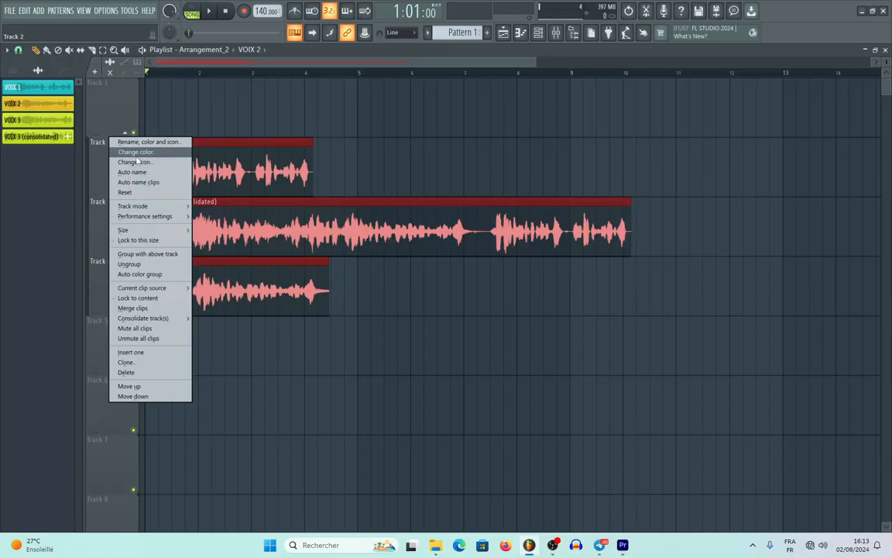
left_click(132, 172)
right_click(114, 201)
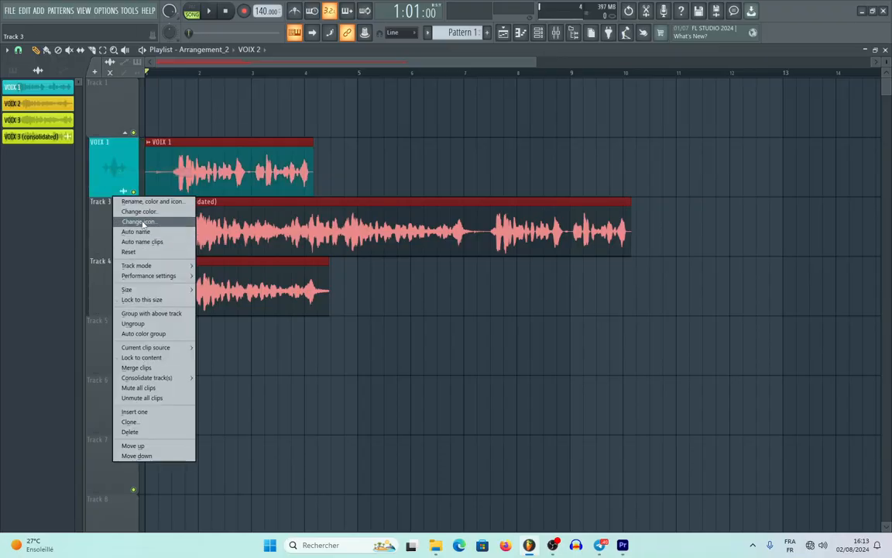
left_click(135, 231)
right_click(109, 259)
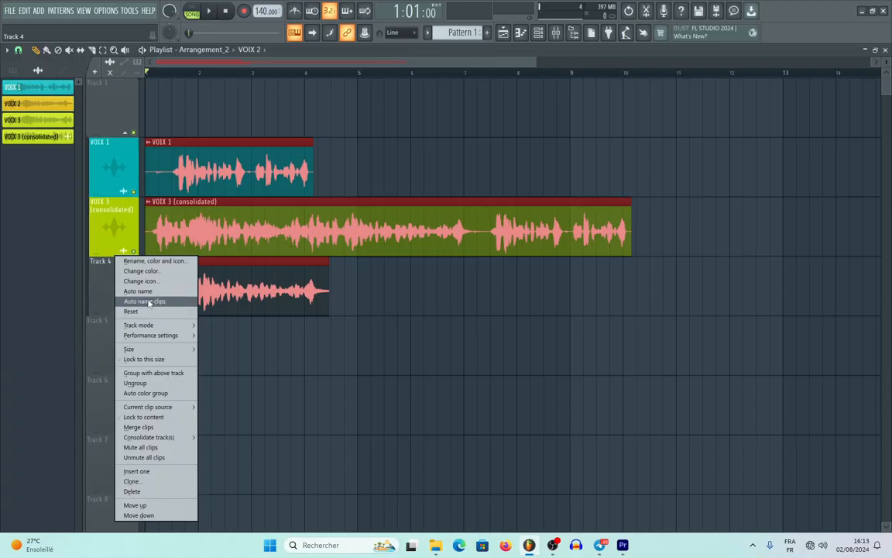
left_click(139, 290)
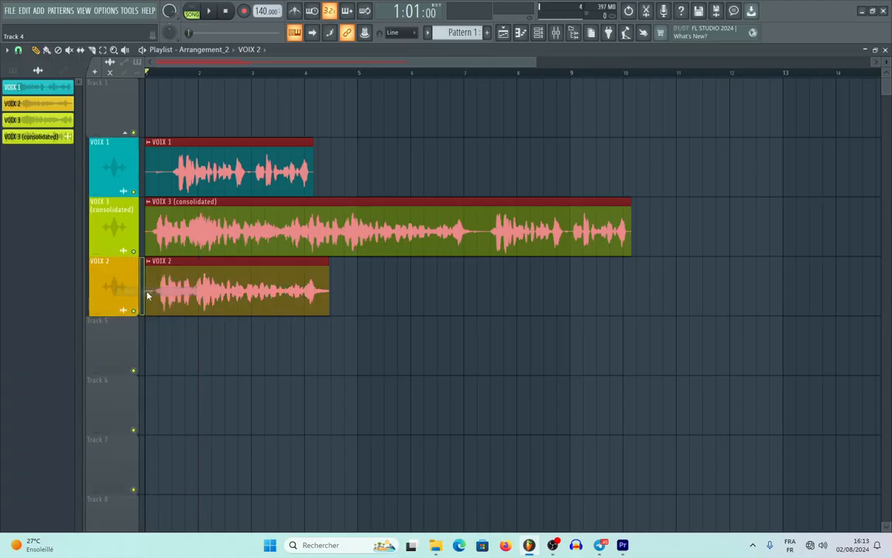
- Collapse the voice track group and rename its parent, Track 1, as BUS VOCAL
left_click(125, 133)
right_click(115, 79)
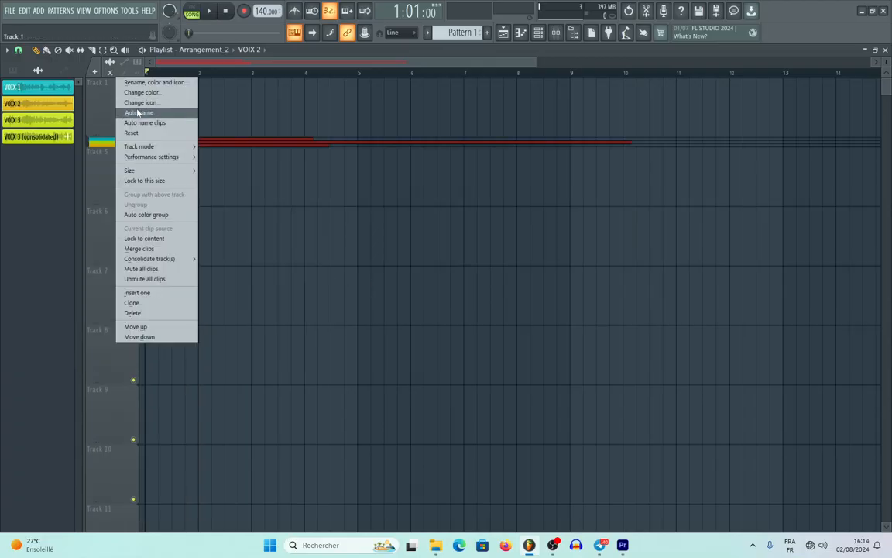
left_click(155, 82)
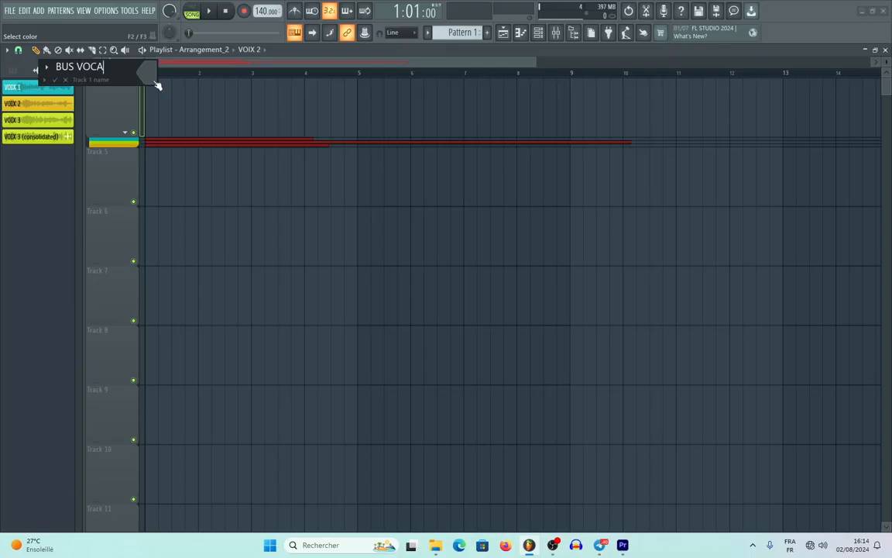
key("Return")
- Change the BUS VOCAL track's color to black and expand its group to show the voice tracks
right_click(121, 97)
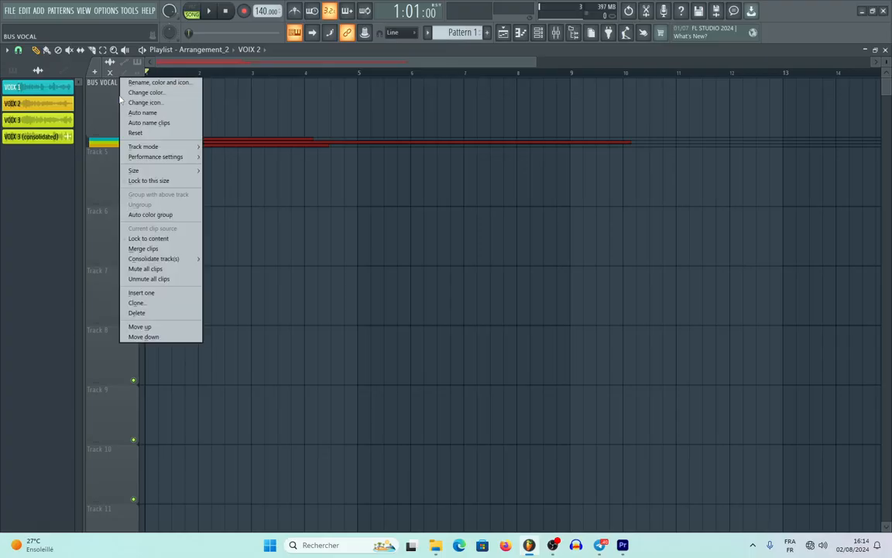
left_click(144, 93)
left_click(167, 249)
left_click(288, 323)
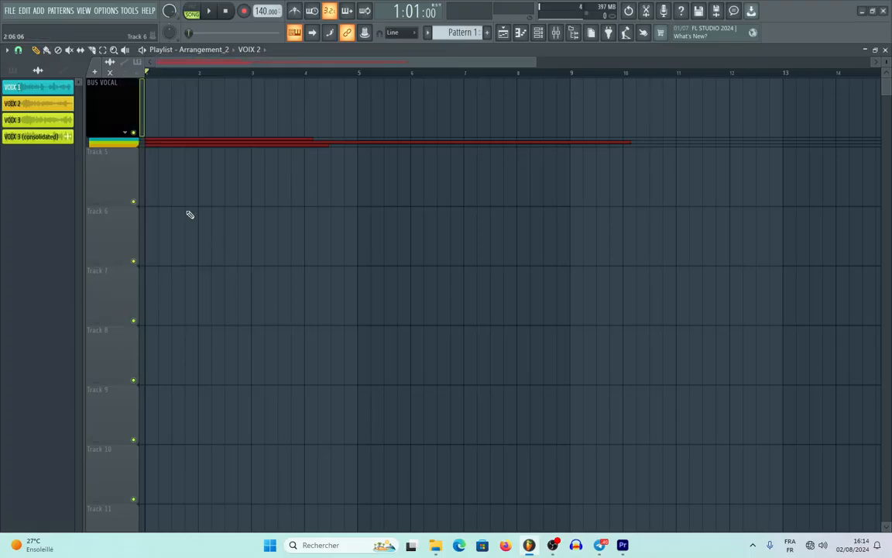
left_click(126, 132)
left_click(127, 132)
left_click(128, 132)
left_click(128, 134)
left_click(128, 134)
- Set the BUS VOCAL parent track to audio track mode on mixer insert 21, BUS VOIX, and check that insert in the mixer
right_click(105, 101)
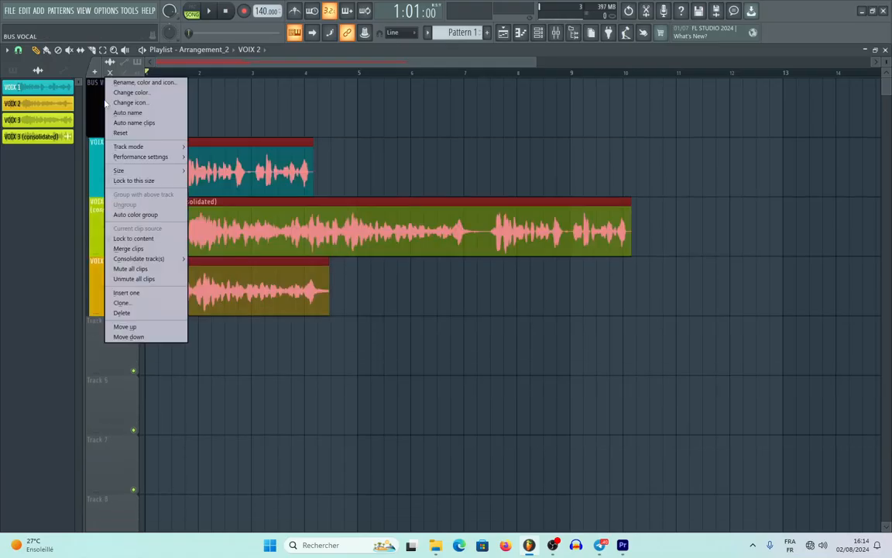
left_click(270, 92)
right_click(299, 88)
right_click(110, 90)
mouse_move(163, 159)
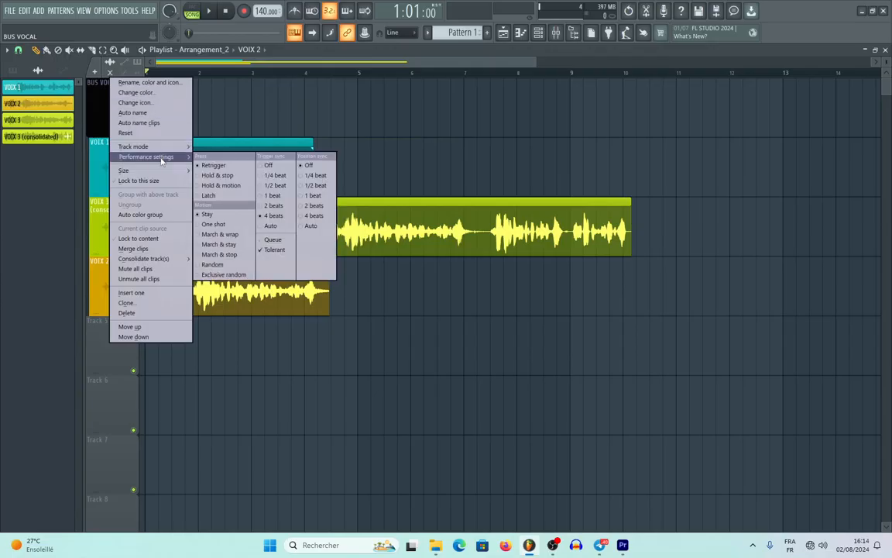
mouse_move(164, 264)
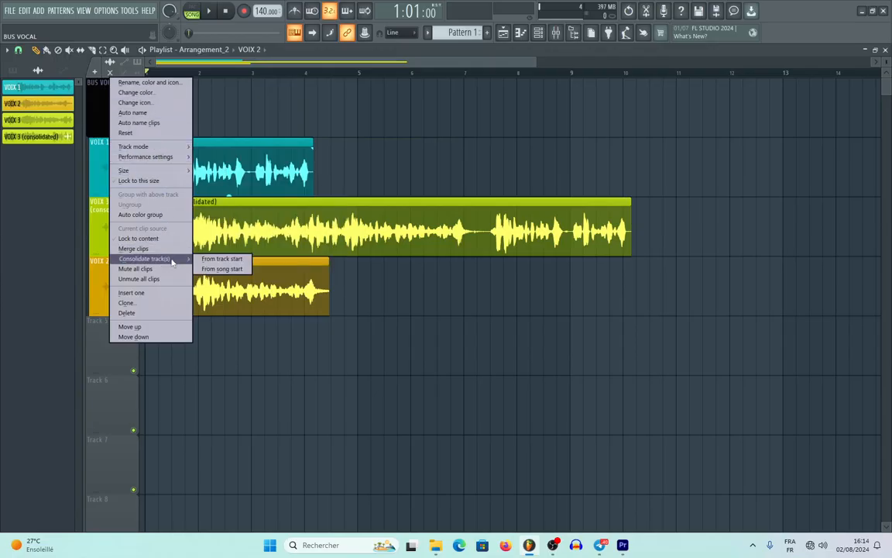
mouse_move(140, 169)
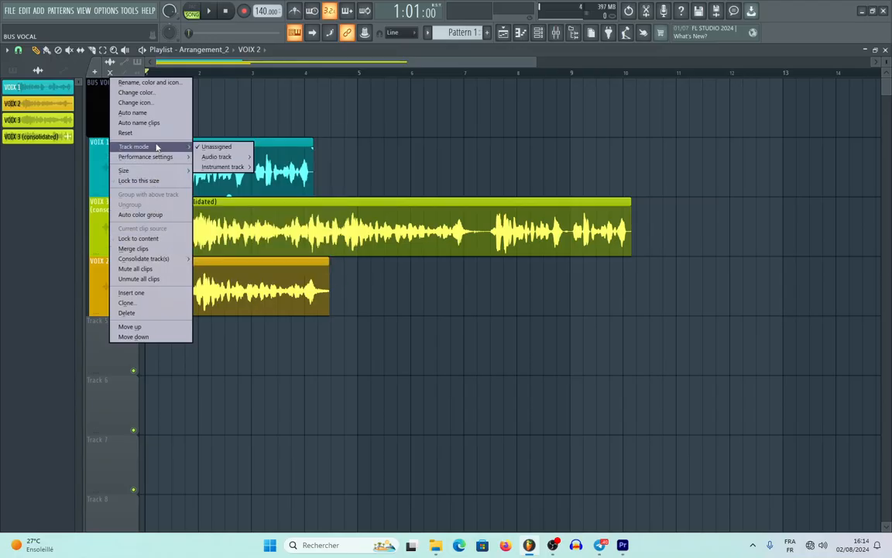
mouse_move(223, 158)
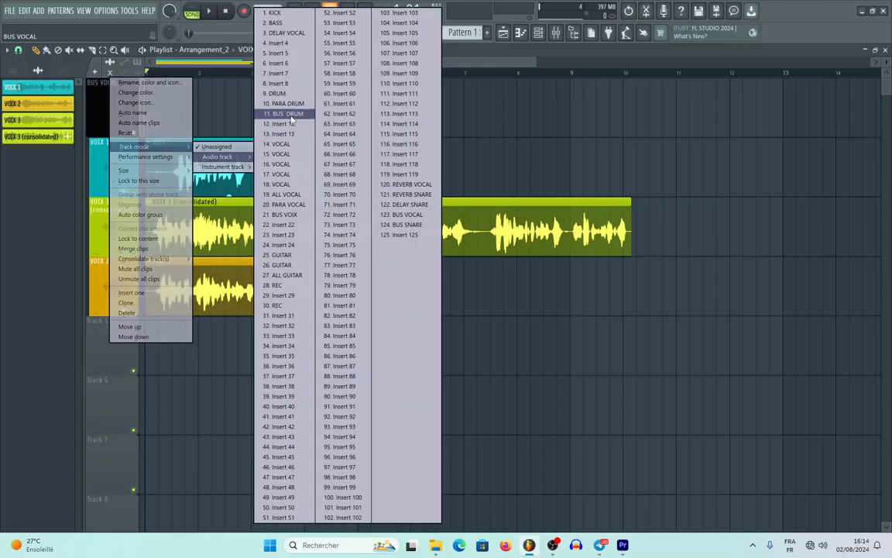
left_click(281, 214)
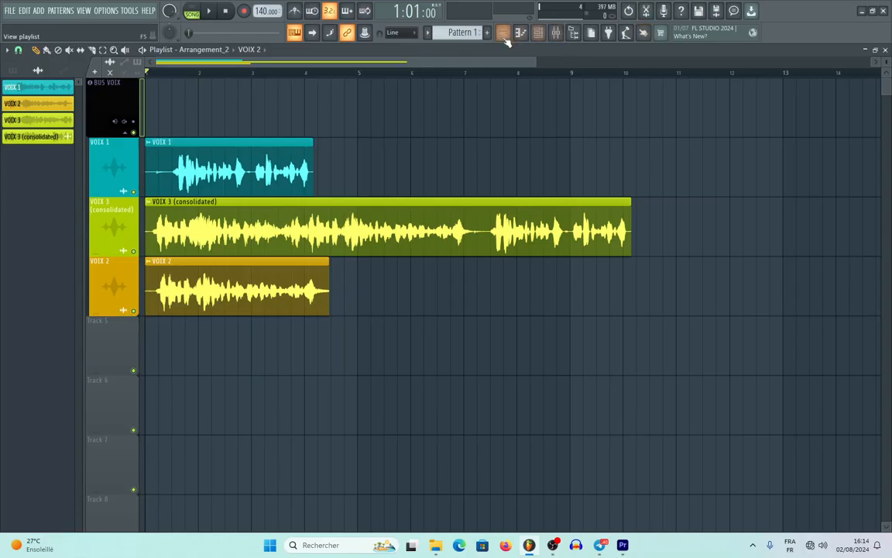
left_click(556, 34)
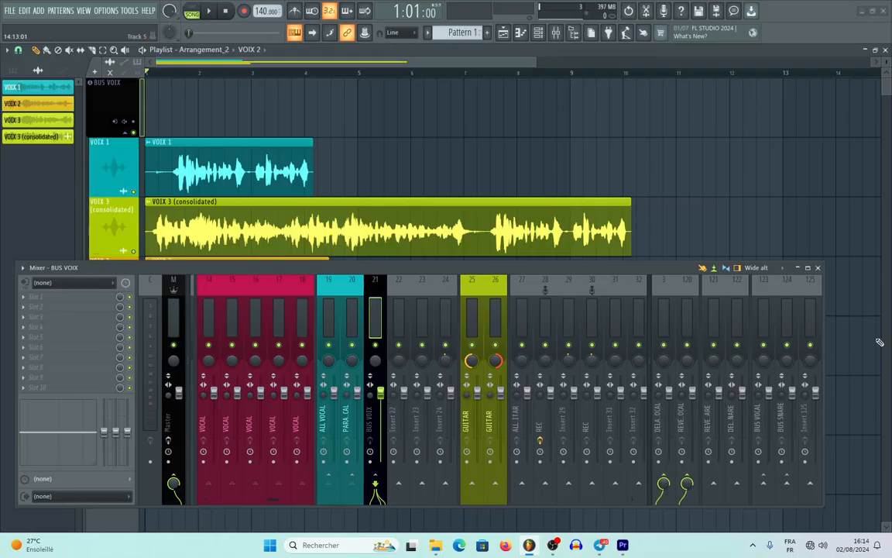
key("F9")
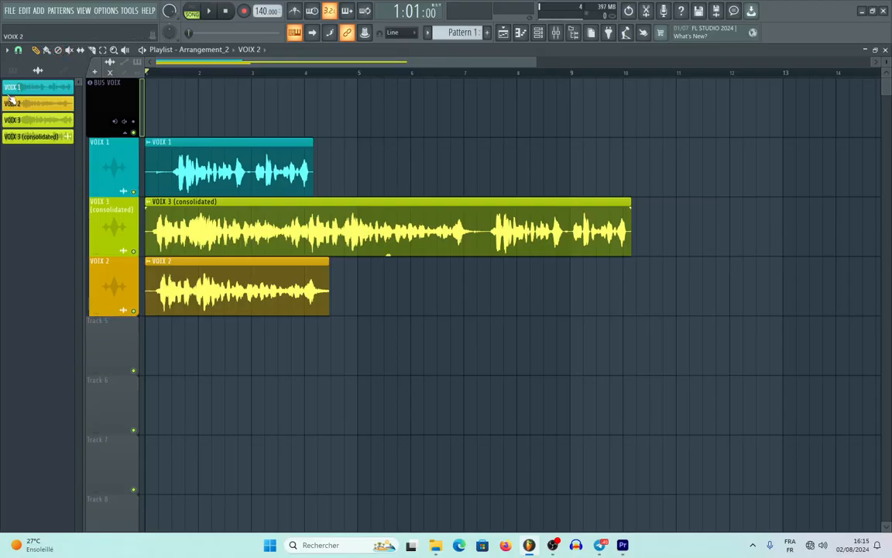
- Switch the playlist from Arrangement_2 to the original Arrangement, comparing the two arrangements
left_click(247, 161)
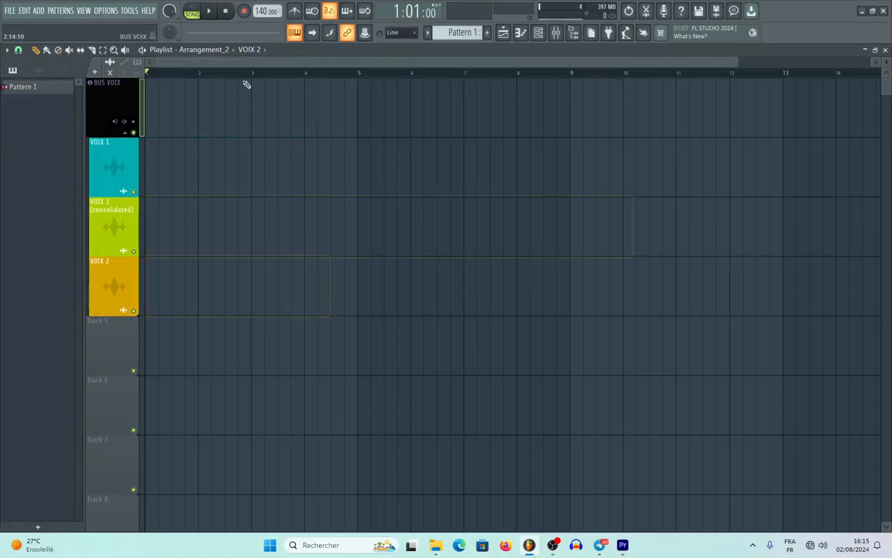
left_click(223, 50)
left_click(207, 71)
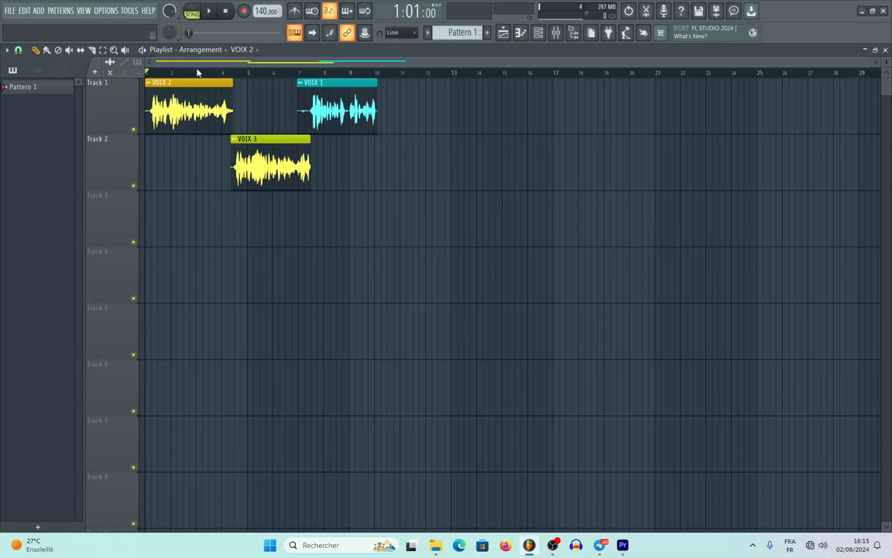
left_click(188, 50)
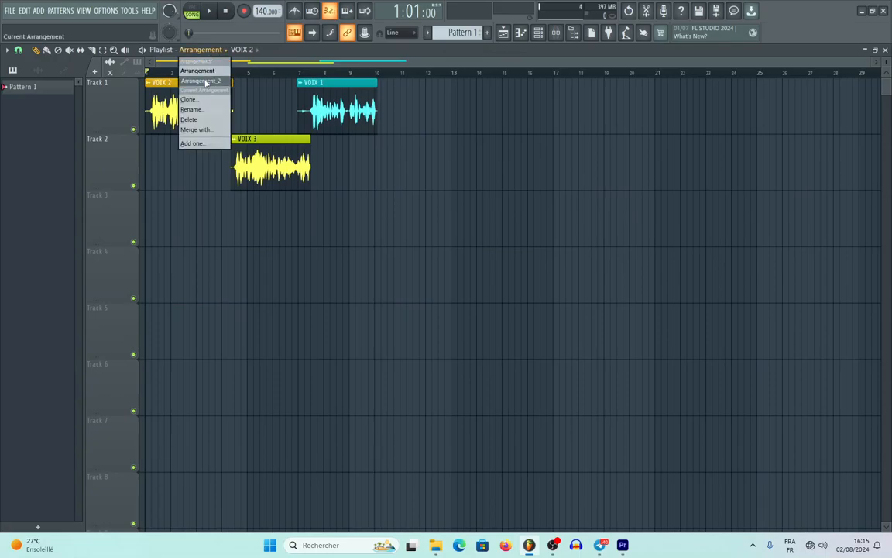
left_click(211, 72)
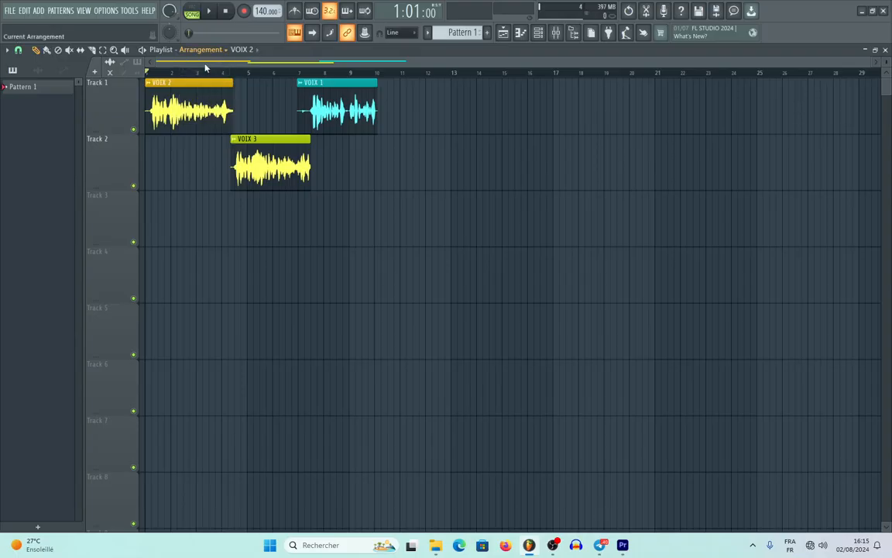
left_click(208, 49)
left_click(202, 81)
left_click(209, 50)
left_click(202, 70)
- Place a Pattern 1 clip at the start of Track 3 and extend it to 8 bars
left_click(170, 229)
right_click(185, 224)
left_click(38, 71)
left_click(13, 70)
left_click(24, 87)
left_click(176, 227)
left_click_drag(176, 227, 113, 213)
left_click_drag(168, 203, 342, 211)
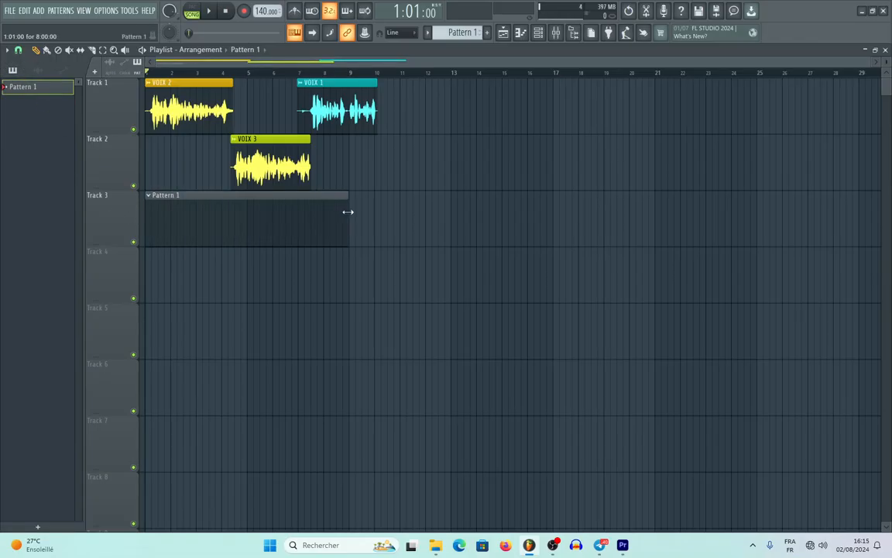
left_click(150, 196)
mouse_move(197, 271)
- Turn Track 3 into an instrument track using FLEX and close the synth's window
right_click(112, 215)
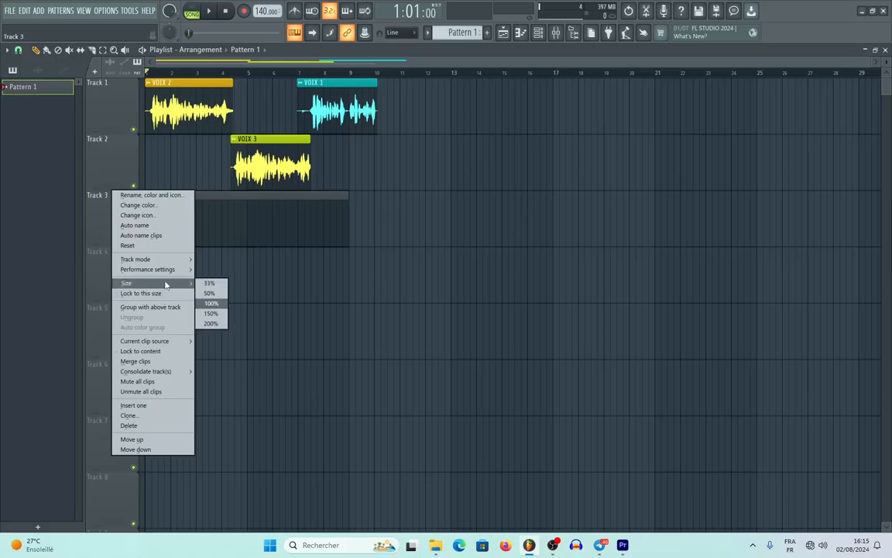
mouse_move(176, 265)
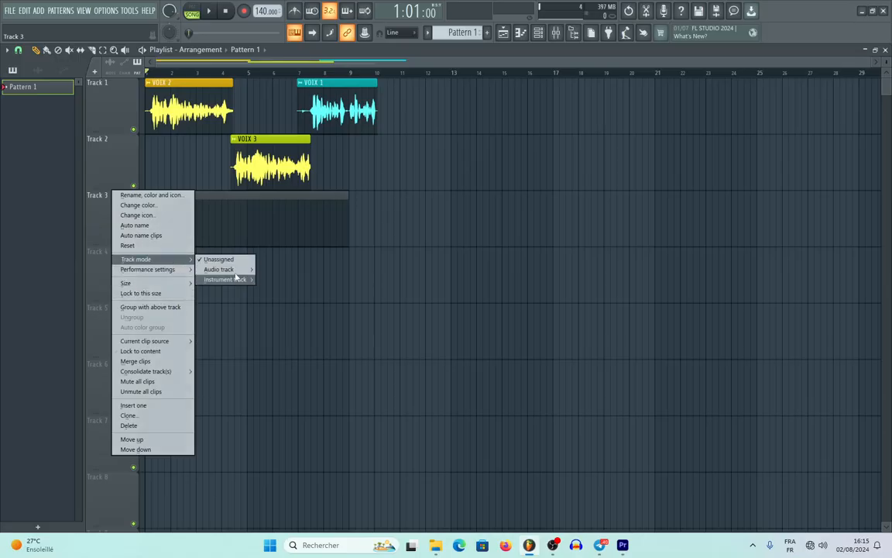
mouse_move(232, 279)
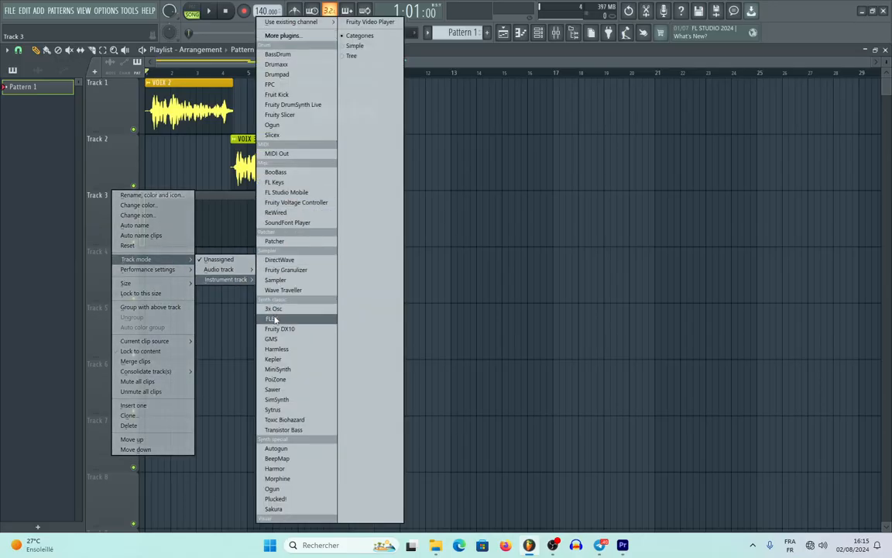
left_click(273, 319)
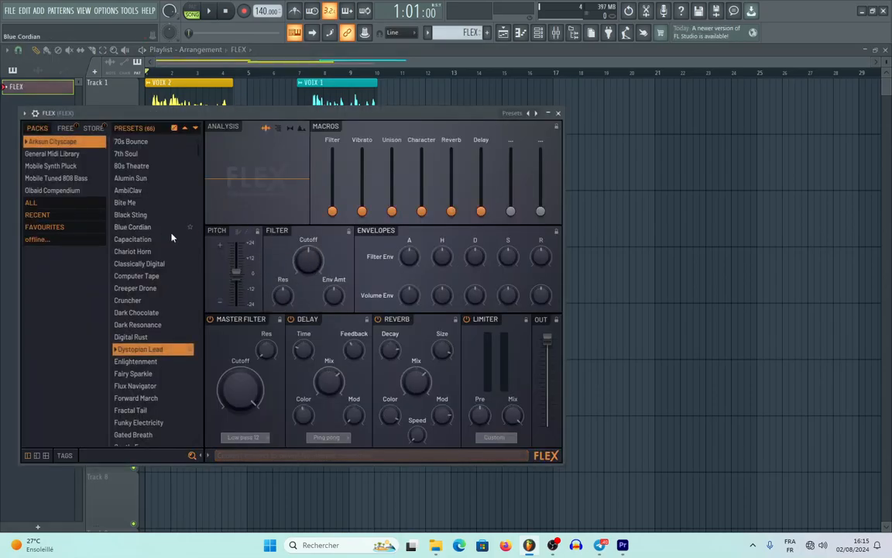
left_click(558, 116)
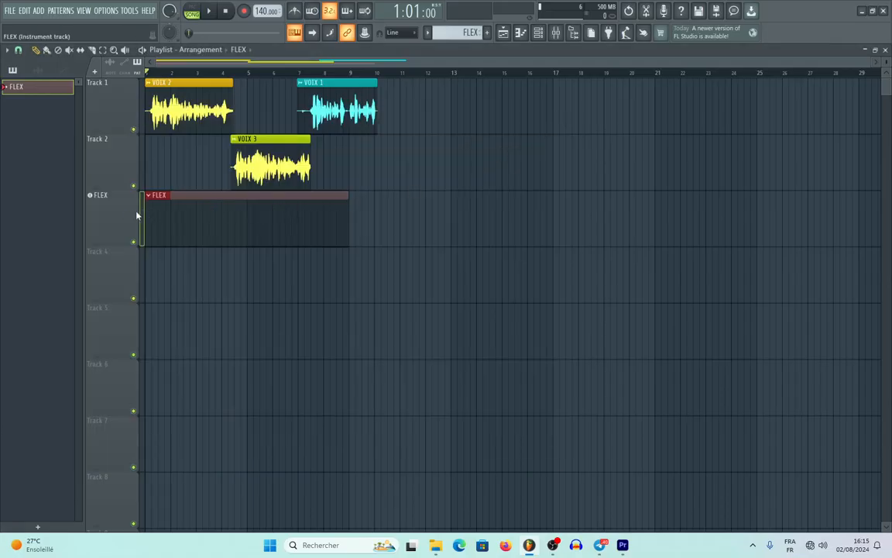
- Change the FLEX instrument track's plugin to FL Keys and move the plugin window clear of the track headers
right_click(107, 193)
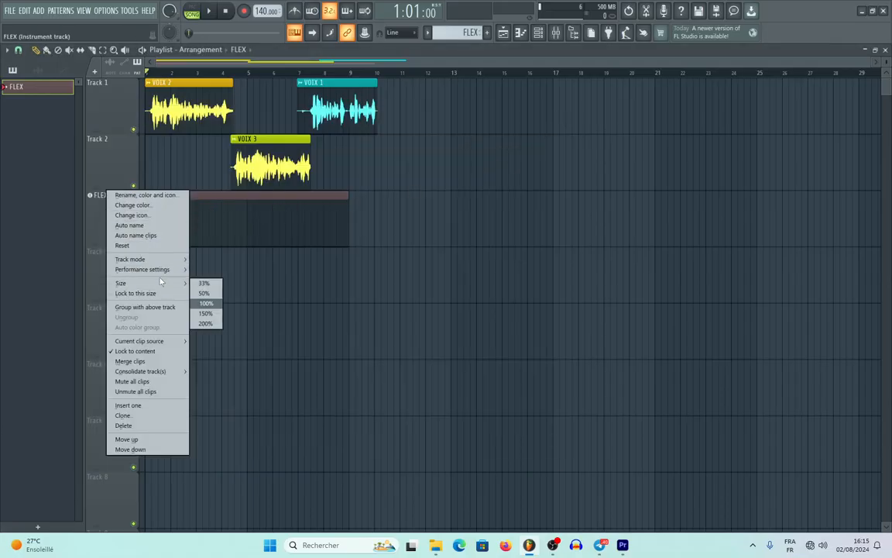
mouse_move(158, 263)
mouse_move(225, 279)
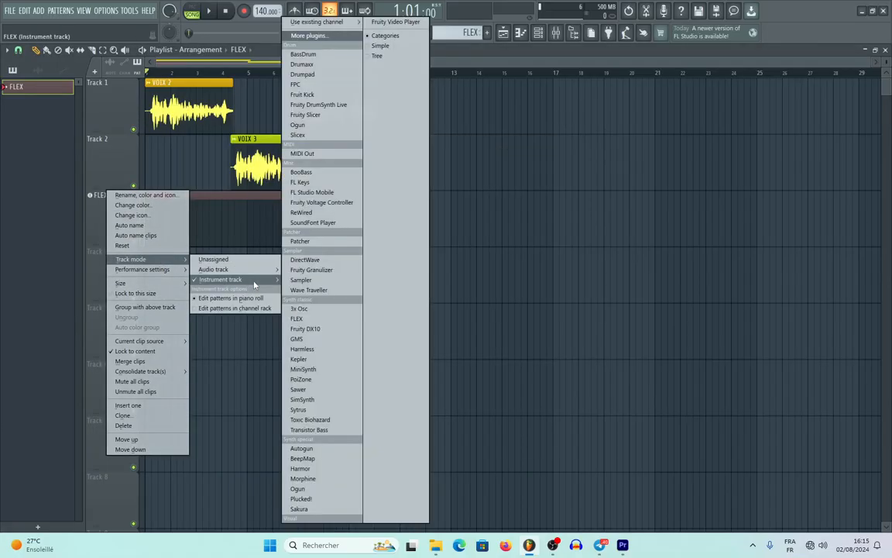
left_click(302, 182)
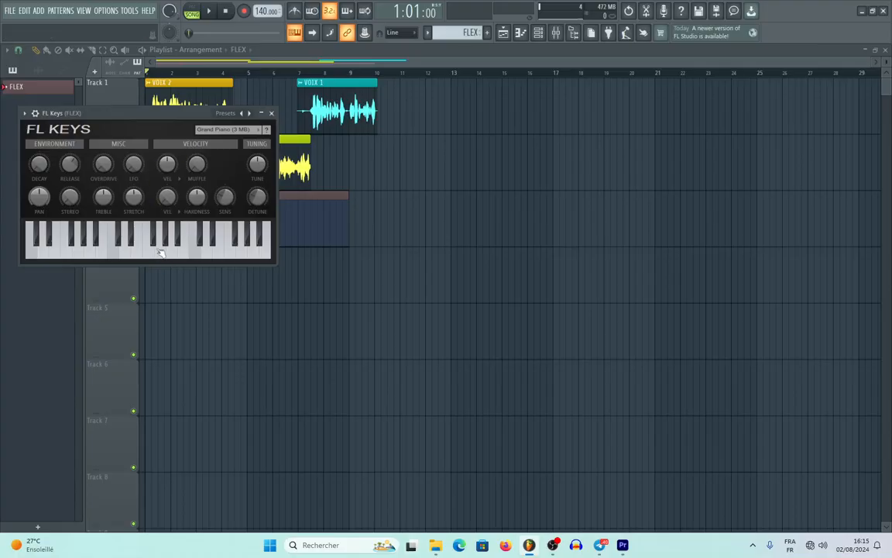
left_click_drag(172, 114, 610, 225)
- Play several notes and chords to audition the FL Keys piano on the instrument track
key("b")
key("m")
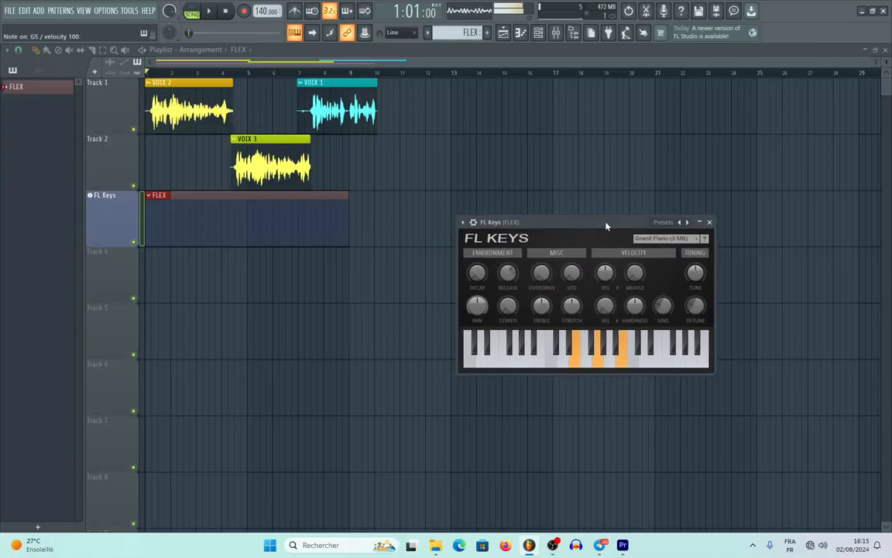
key("x")
key("v")
key("n")
key("v")
key("n")
key("comma")
key("b")
key("slash")
key("n")
key("comma")
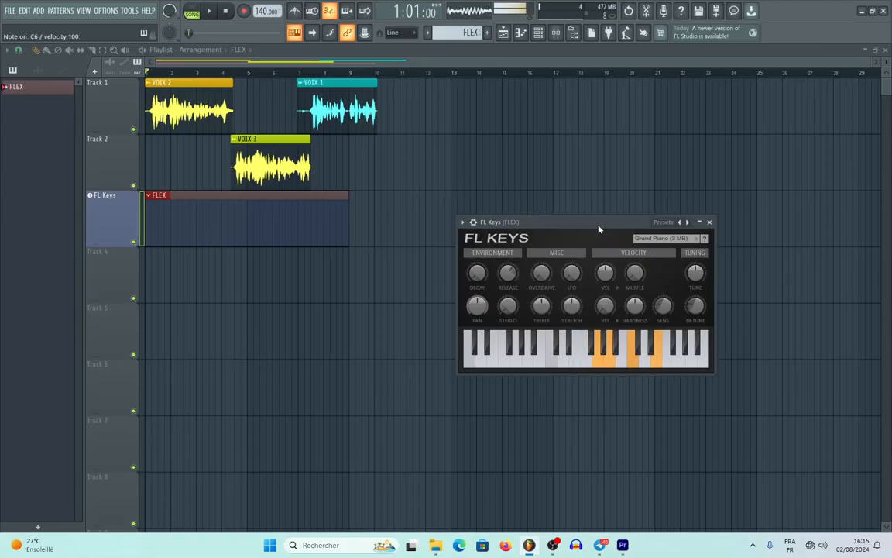
key("c")
key("b")
key("m")
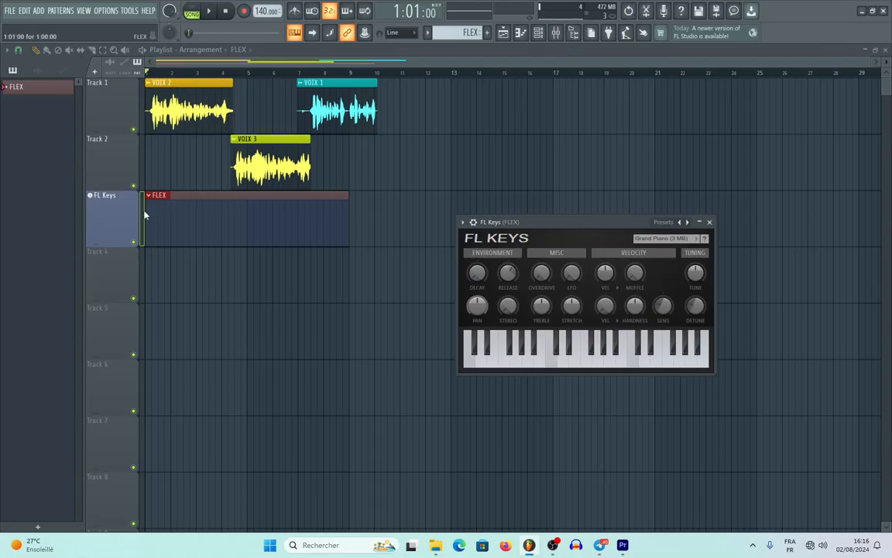
- Show the channel rack with the mixer and reassign the FL Keys channel to mixer insert 28
left_click(538, 33)
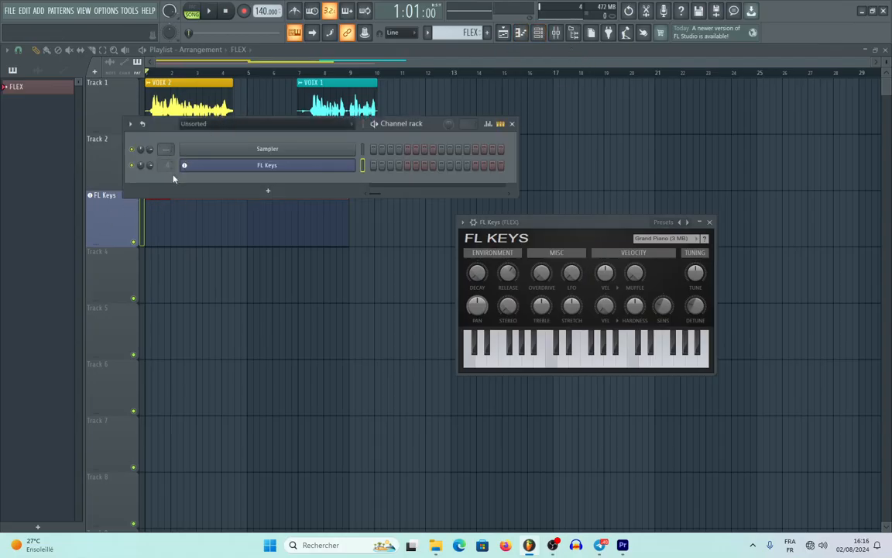
left_click(556, 32)
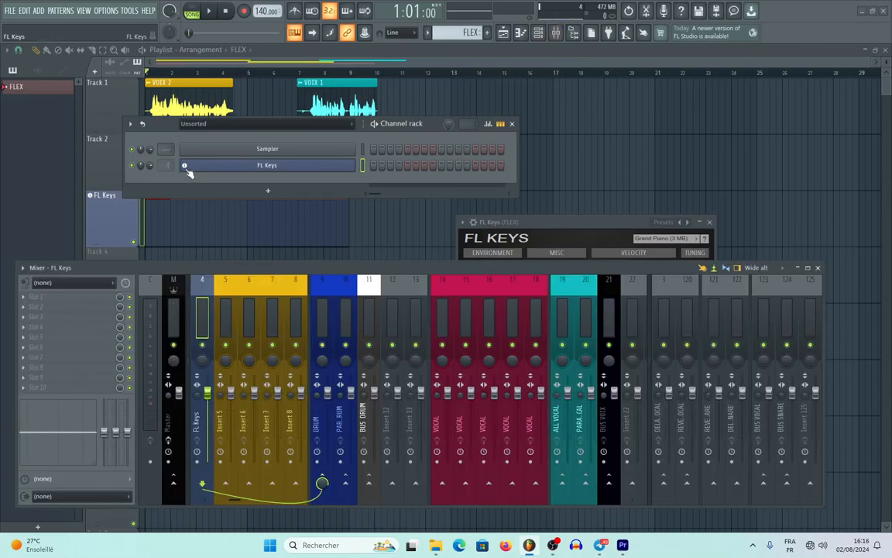
scroll(299, 315, "down", 7)
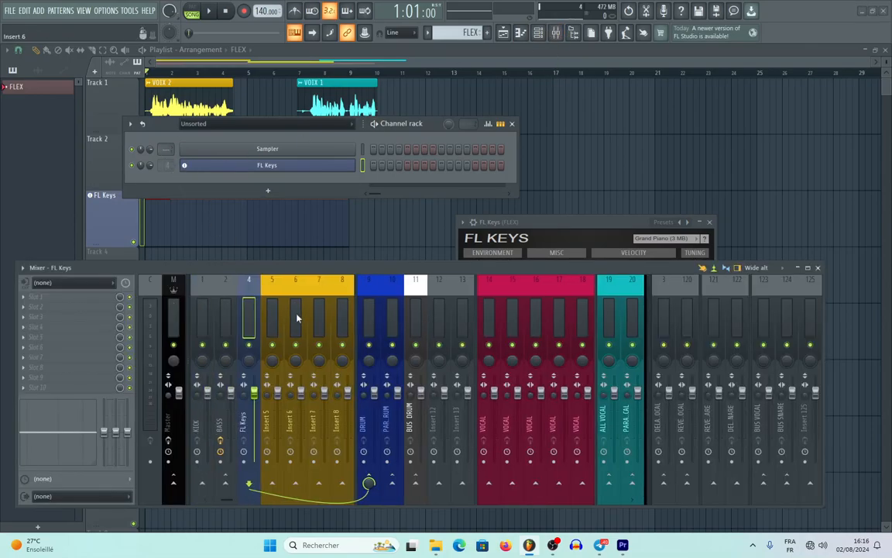
scroll(296, 317, "down", 8)
scroll(296, 317, "up", 12)
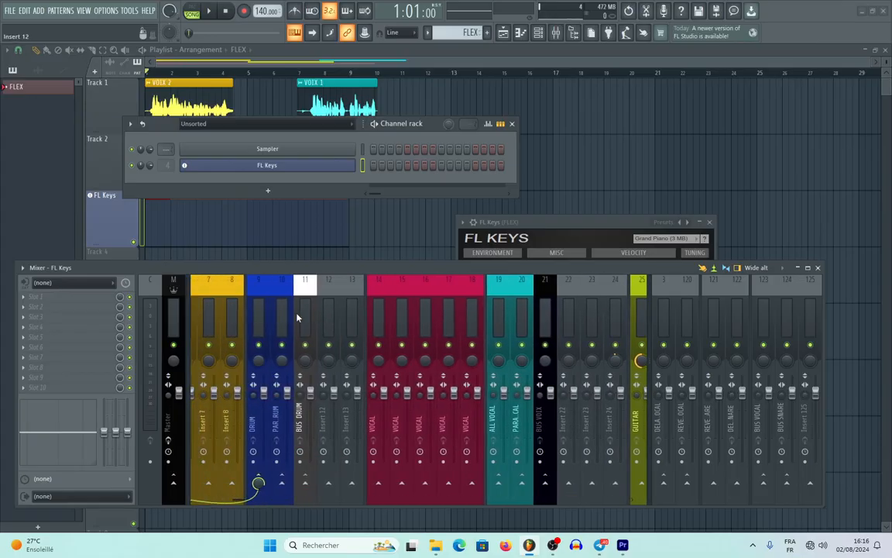
scroll(297, 318, "down", 16)
left_click_drag(166, 165, 166, 117)
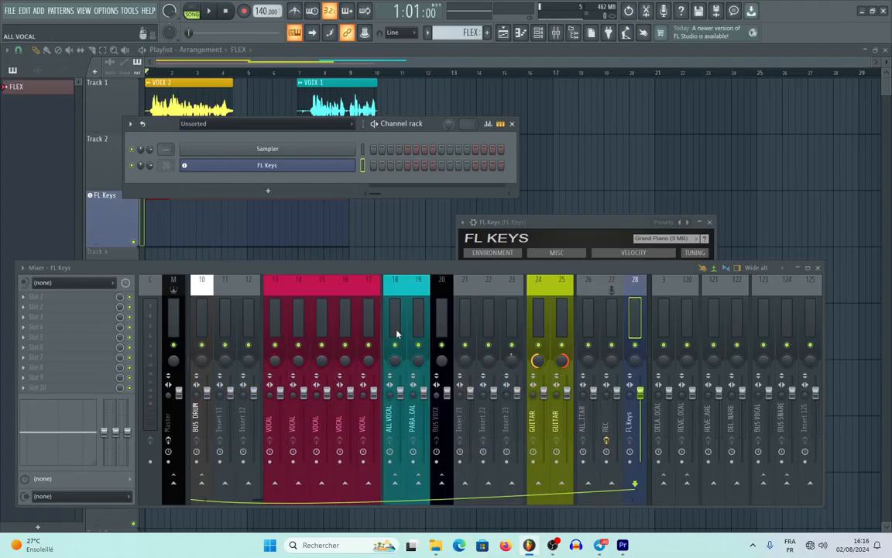
scroll(396, 334, "down", 5)
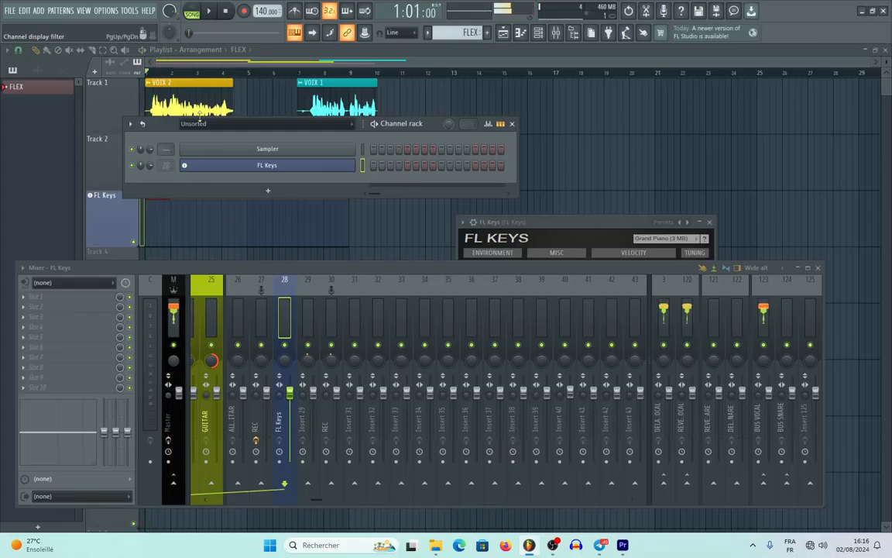
- Mute Tracks 1 and 2 and play a note to test FL Keys on its mixer insert
left_click(256, 124)
left_click(134, 133)
left_click(107, 106)
left_click(134, 130)
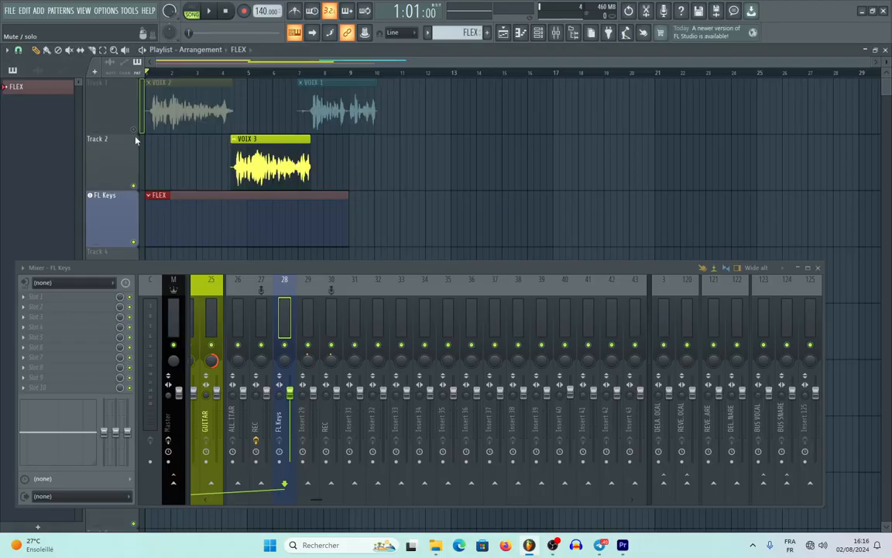
left_click(134, 186)
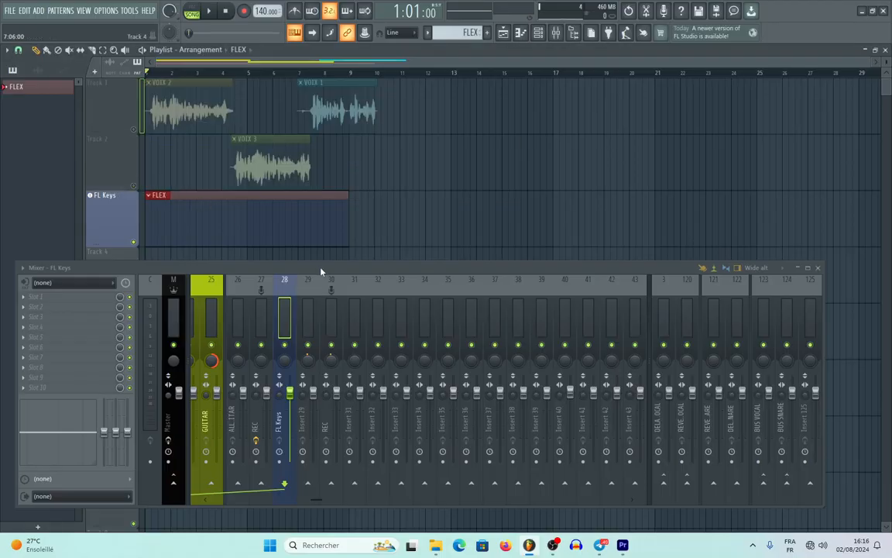
key("e")
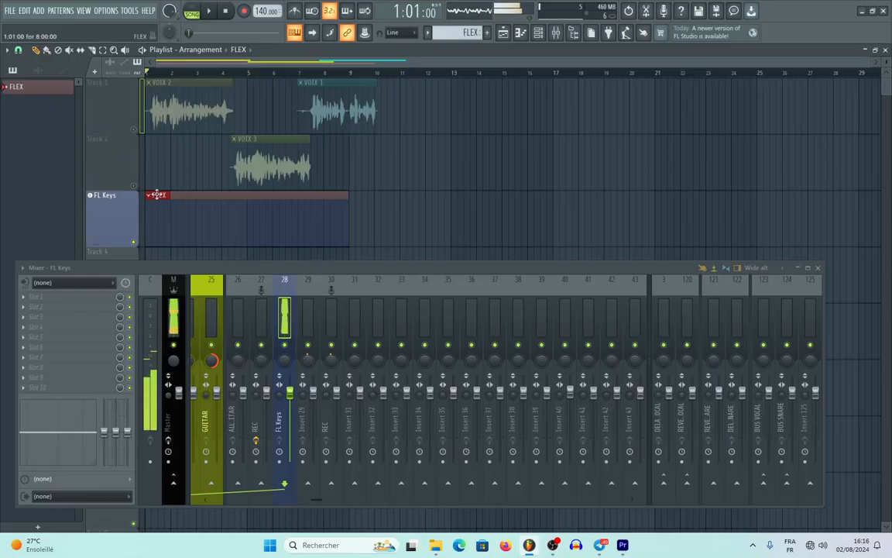
left_click(817, 268)
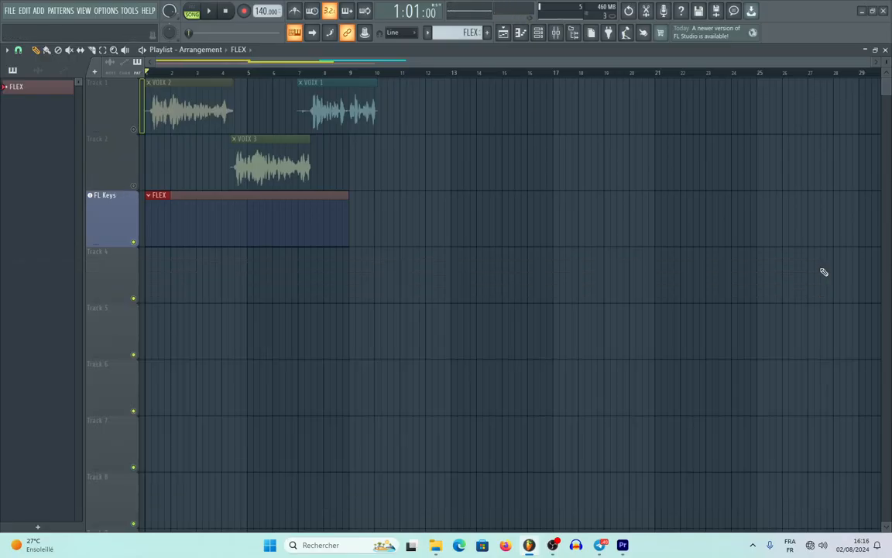
- Leave the playlist and open the FL Keys channel's piano roll as a maximized window
right_click(148, 200)
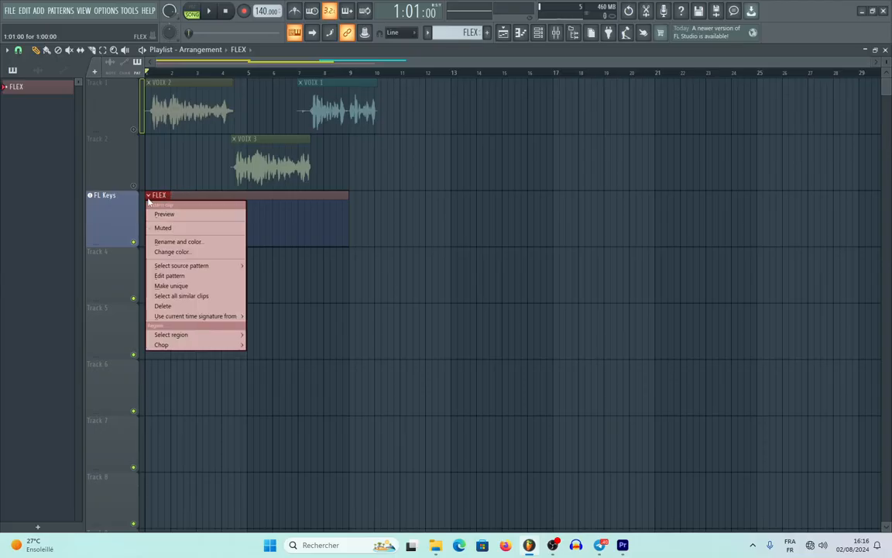
left_click(886, 51)
right_click(355, 163)
left_click(375, 165)
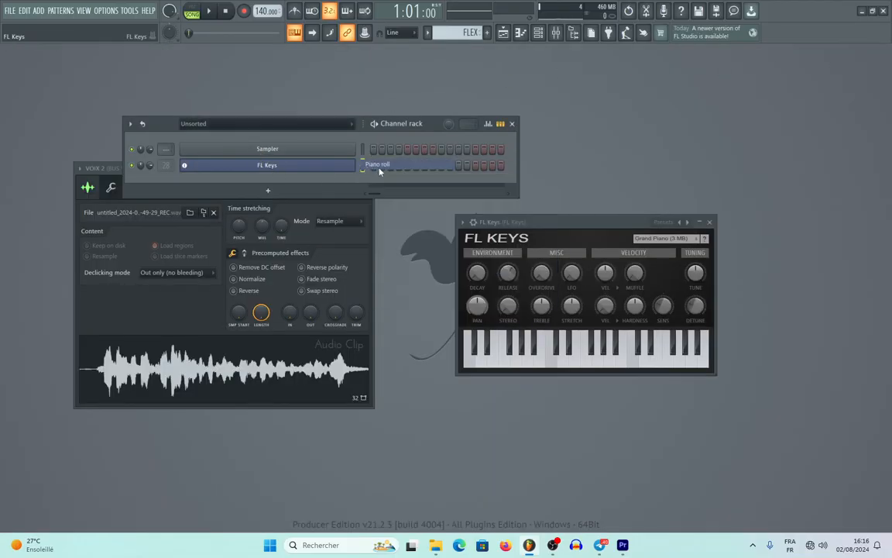
double_click(770, 99)
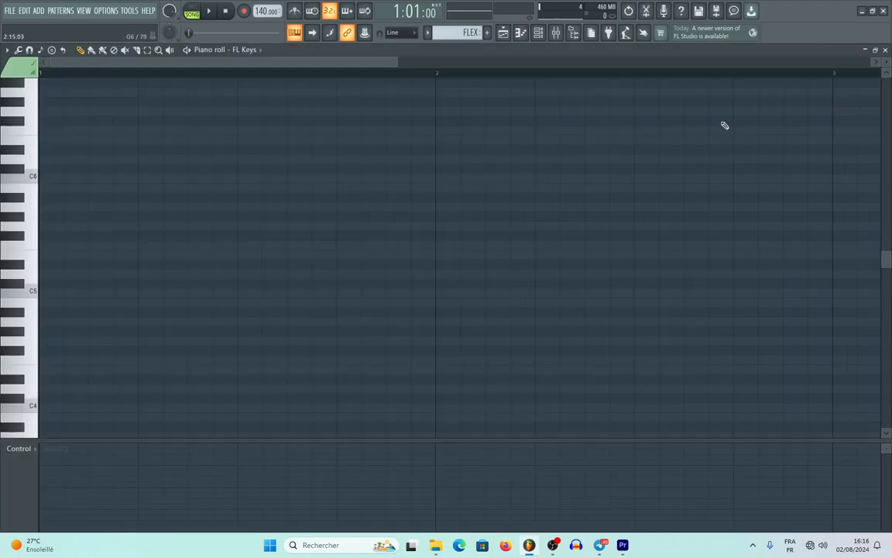
- Draw a one-bar chord of C4, E4 and G4 in bar 1 of the piano roll
scroll(58, 270, "down", 5)
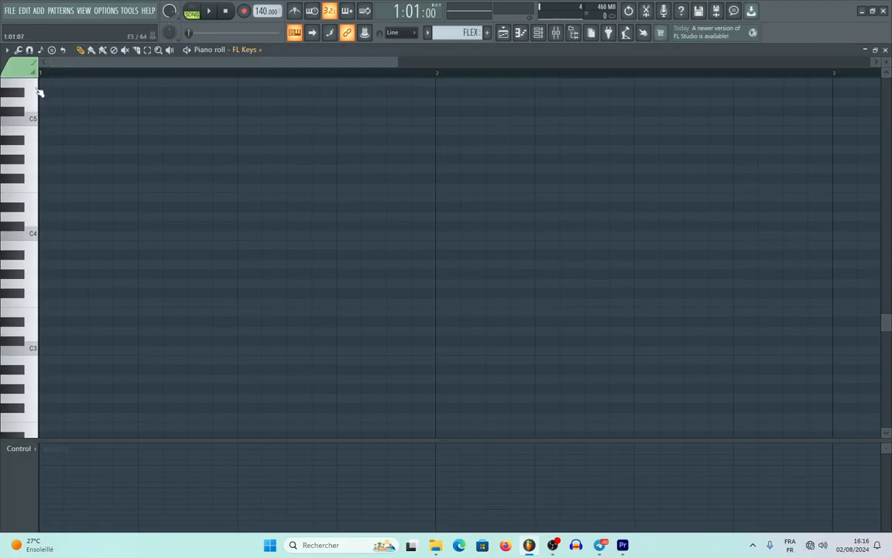
left_click_drag(115, 239, 11, 234)
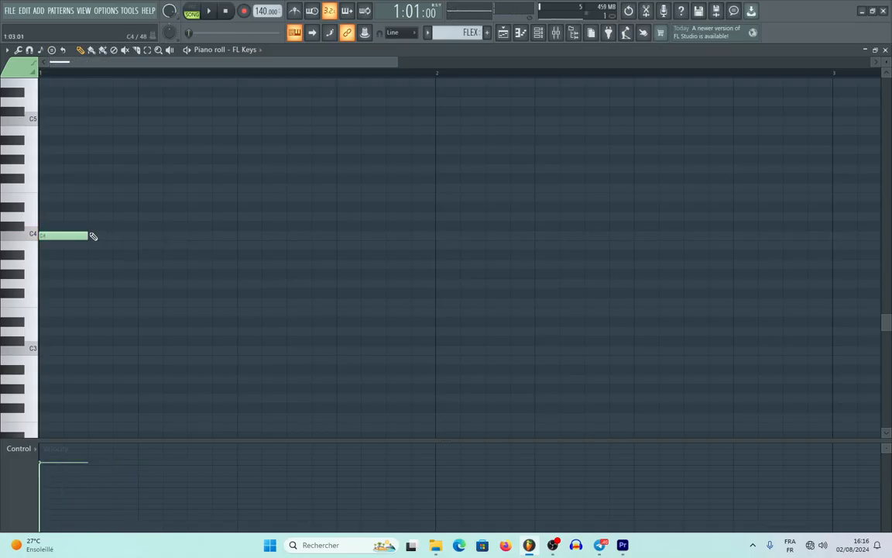
left_click_drag(89, 234, 430, 241)
left_click_drag(91, 180, 34, 203)
left_click(40, 168)
- Add a one-bar chord of A3, C4 and E4 in bar 2 and check it with a brief playback
mouse_move(529, 279)
left_mouse_down()
mouse_move(436, 265)
mouse_move(441, 232)
left_mouse_up()
mouse_move(440, 197)
left_mouse_down()
mouse_move(436, 189)
mouse_move(440, 201)
left_mouse_up()
scroll(488, 84, "down", 4)
key("space")
key("space")
- Add one-bar chords of B3, D4 and F4 in bar 3 and E4, G4 and B4 in bar 4
left_click(354, 245)
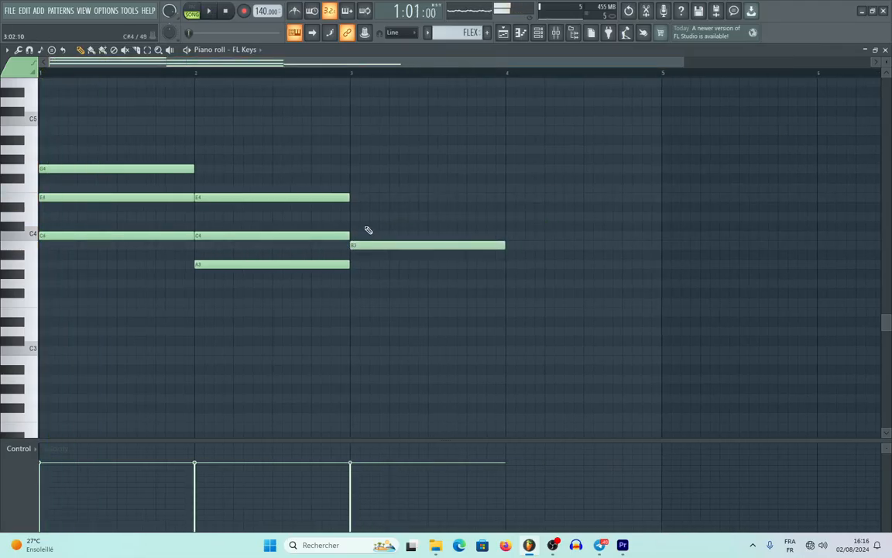
left_click(347, 215)
left_click_drag(349, 211, 346, 183)
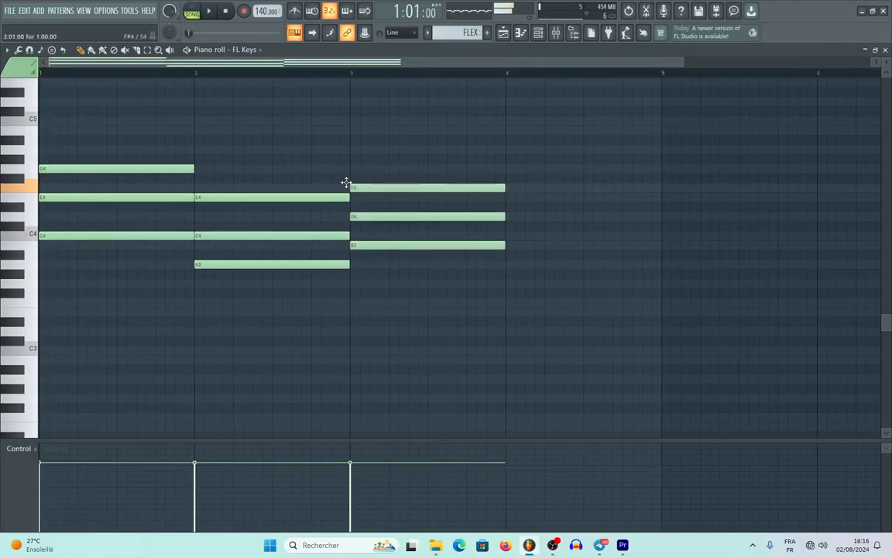
left_click_drag(510, 206, 508, 196)
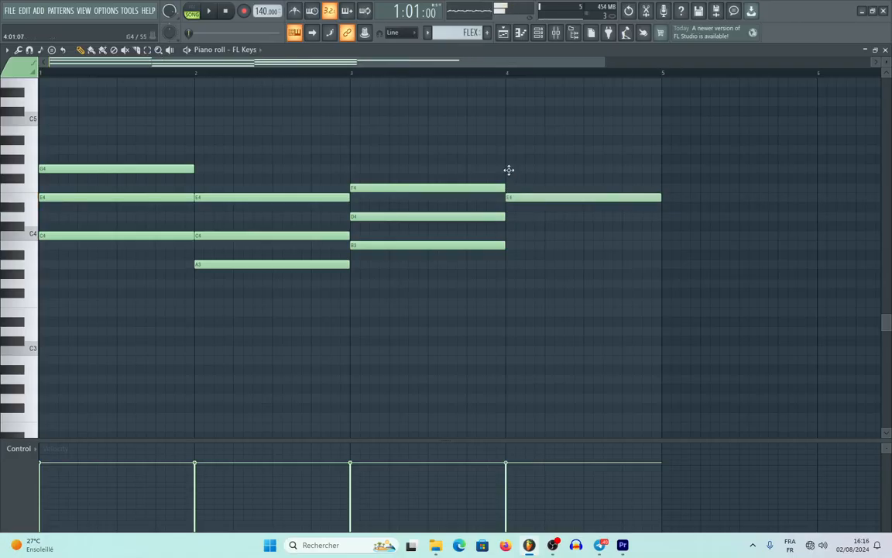
left_click(511, 167)
left_click_drag(509, 138, 506, 121)
- Play the progression, raise bar 3's F4 to G4, and return from the piano roll to the playlist
key("space")
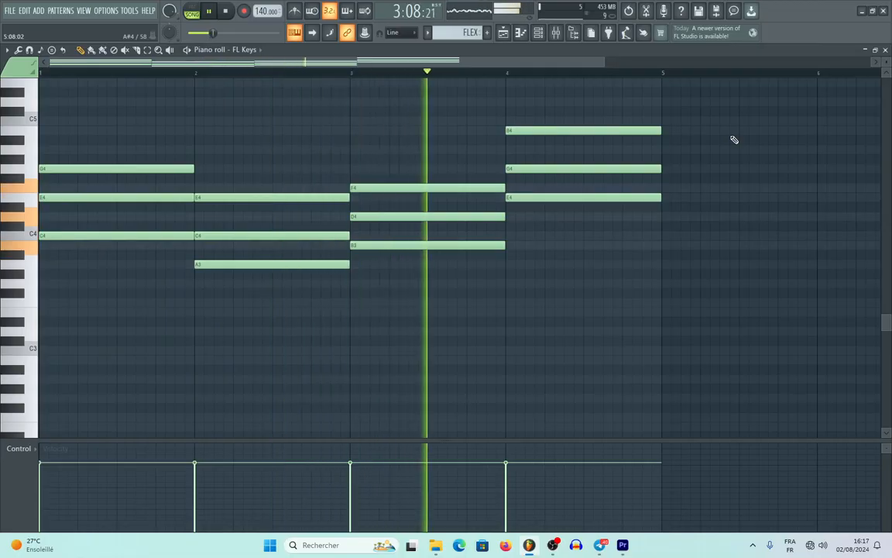
left_click_drag(384, 189, 383, 166)
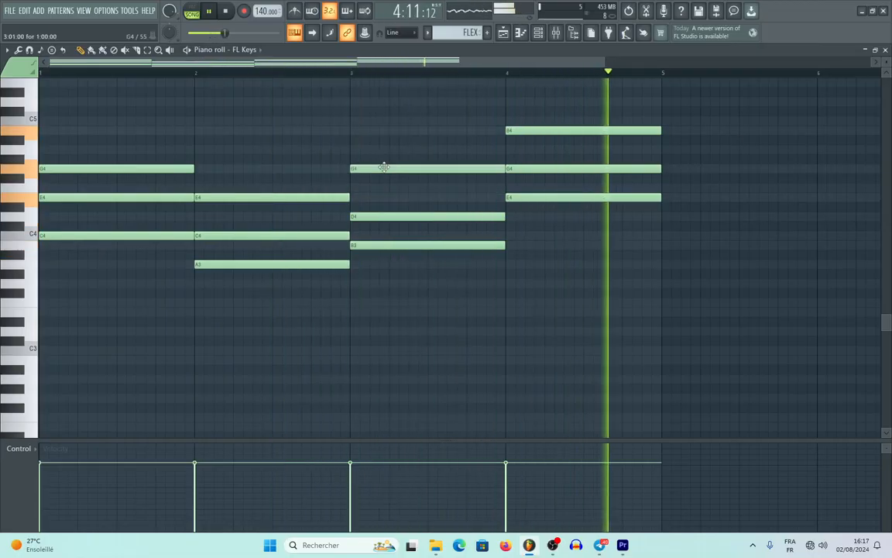
left_click(887, 50)
key("space")
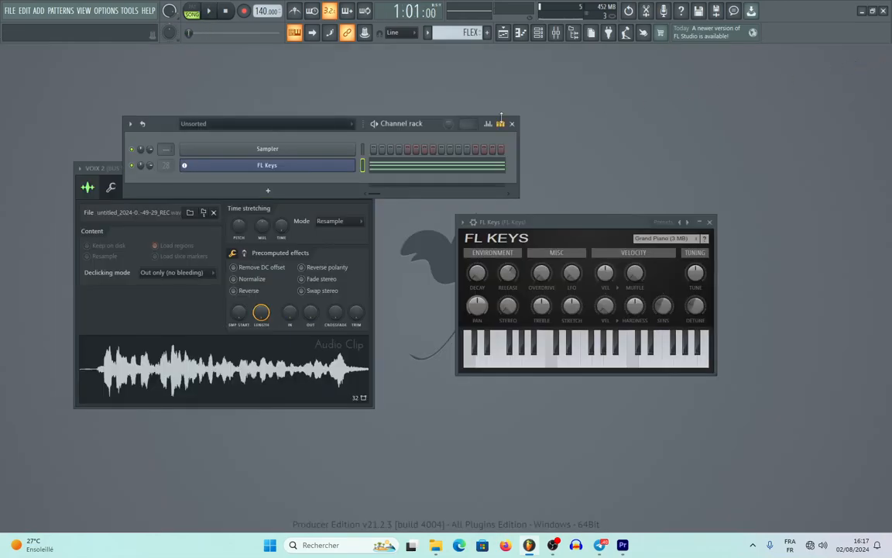
left_click(520, 33)
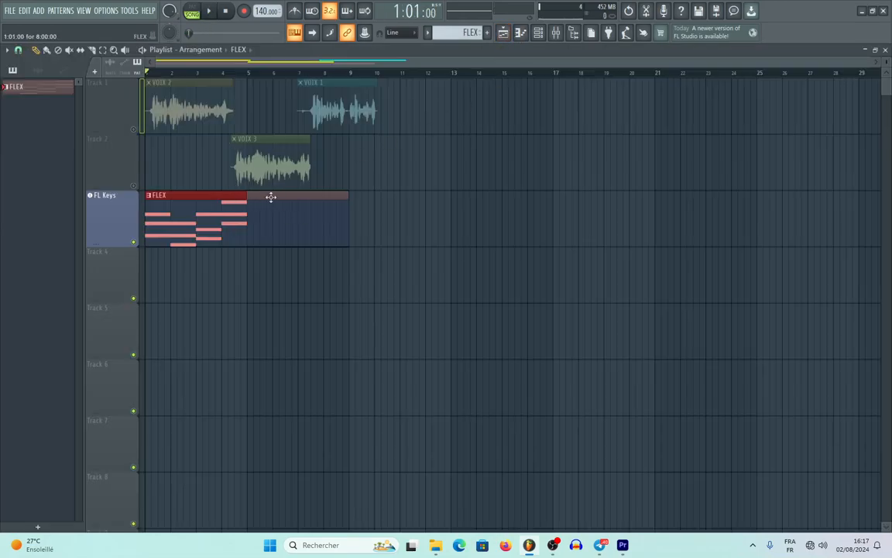
- Place a fresh FLEX pattern clip on the FL Keys track and trim its end near bar 5
right_click(184, 208)
left_click(39, 86)
left_click(185, 206)
left_click_drag(347, 196, 247, 192)
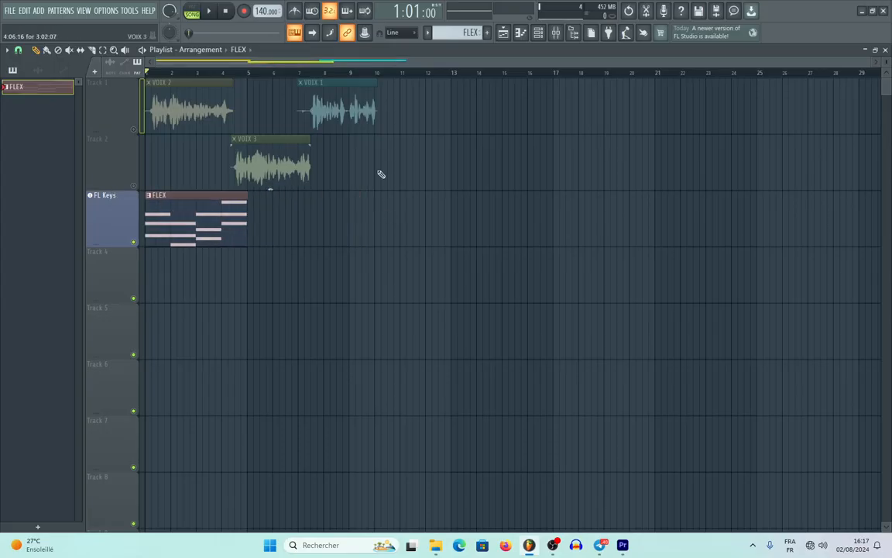
left_click_drag(873, 63, 329, 92)
left_click_drag(603, 192, 596, 191)
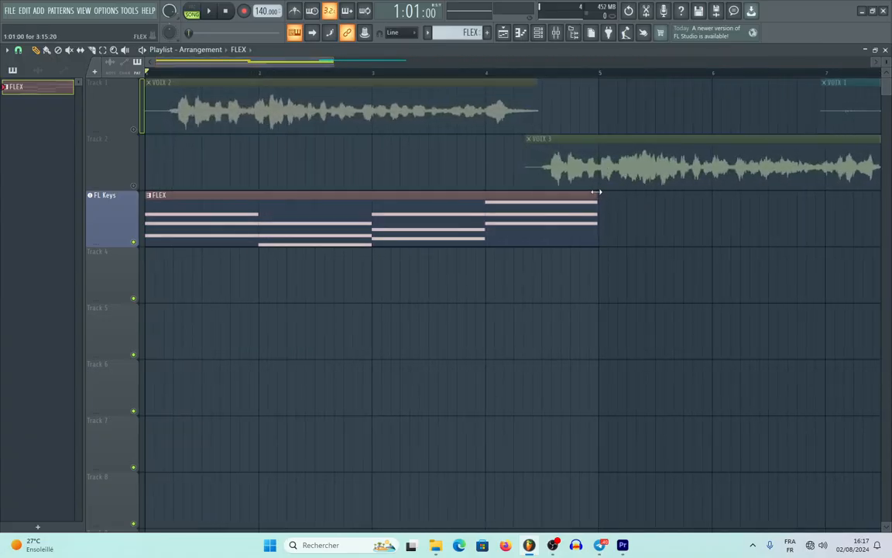
- Delete the FLEX clip, set the playlist snap to Beat, and place the FLEX pattern at bar 1 on the FL Keys track
right_click(516, 200)
left_click(18, 50)
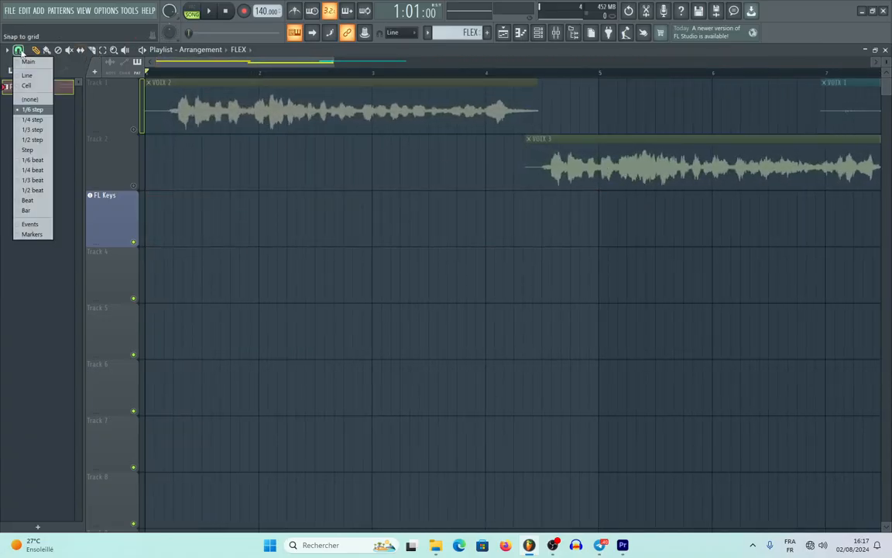
left_click(30, 200)
left_click_drag(44, 92, 204, 213)
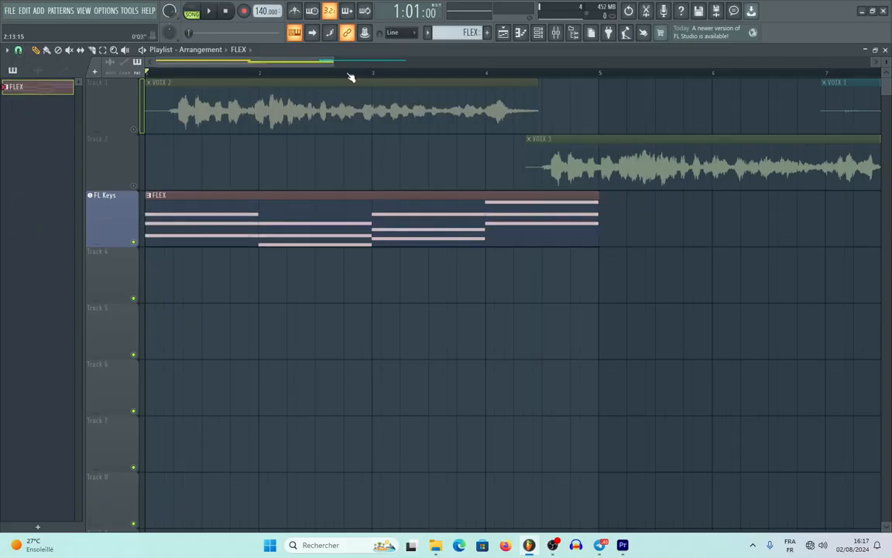
- Duplicate the FLEX clip directly after the first one and play the arrangement with the mixer shown
left_click_drag(335, 62, 612, 62)
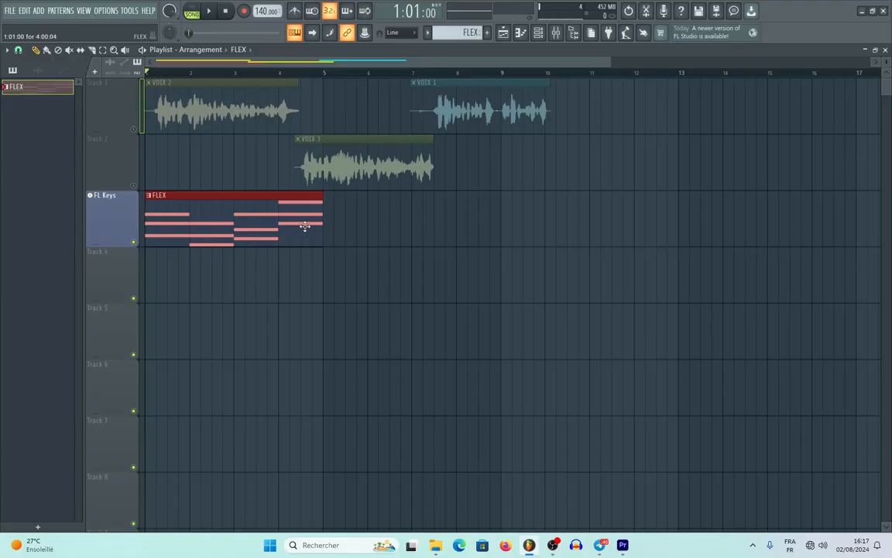
key("ctrl+b")
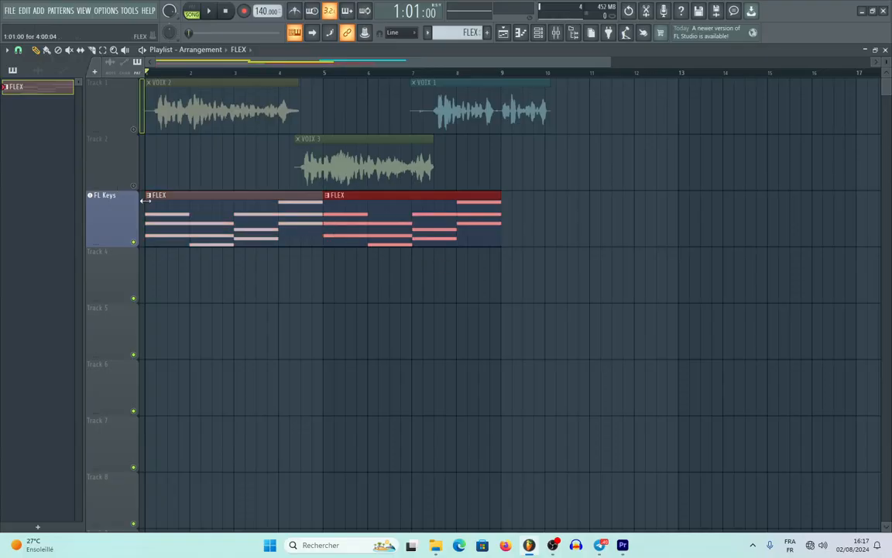
key("space")
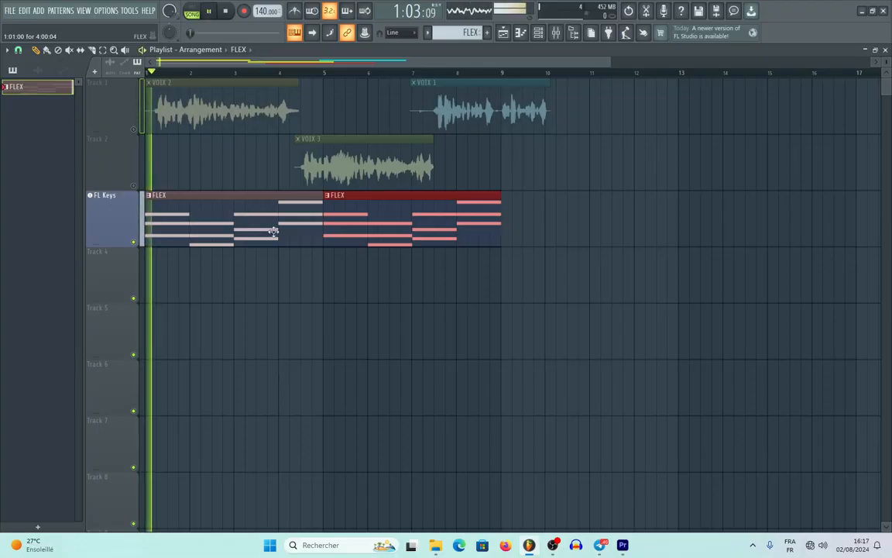
left_click(561, 36)
key("space")
- Recolor the FL Keys channel in the channel rack to Fire Brick red (#CD1713), keeping its name
left_click(538, 34)
right_click(353, 165)
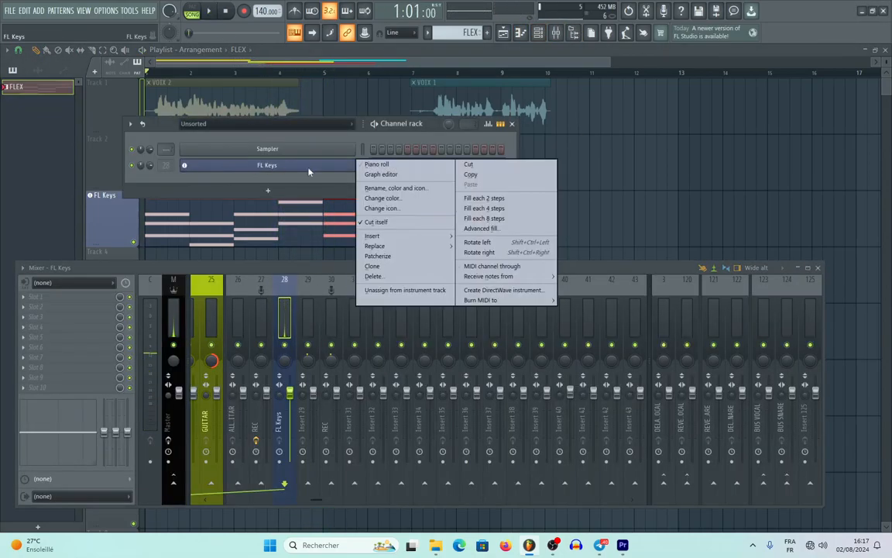
left_click(394, 187)
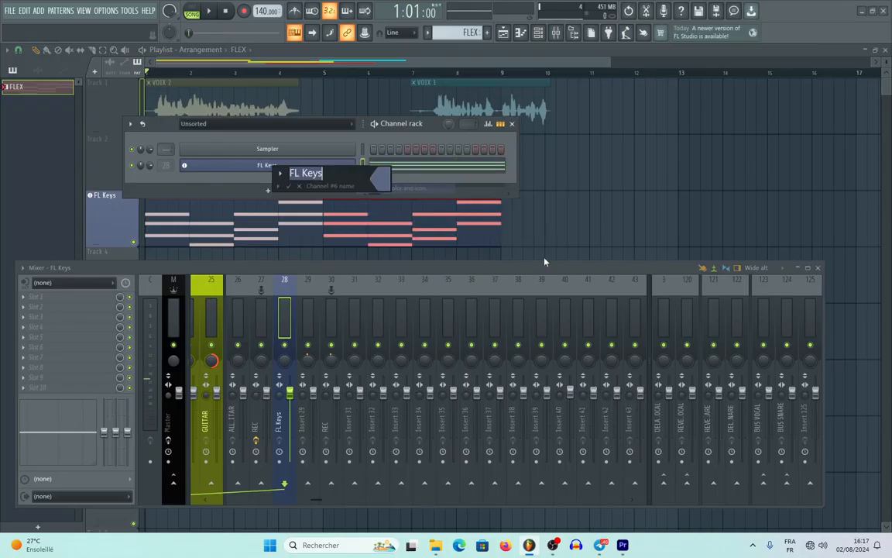
left_click(375, 190)
left_click(474, 217)
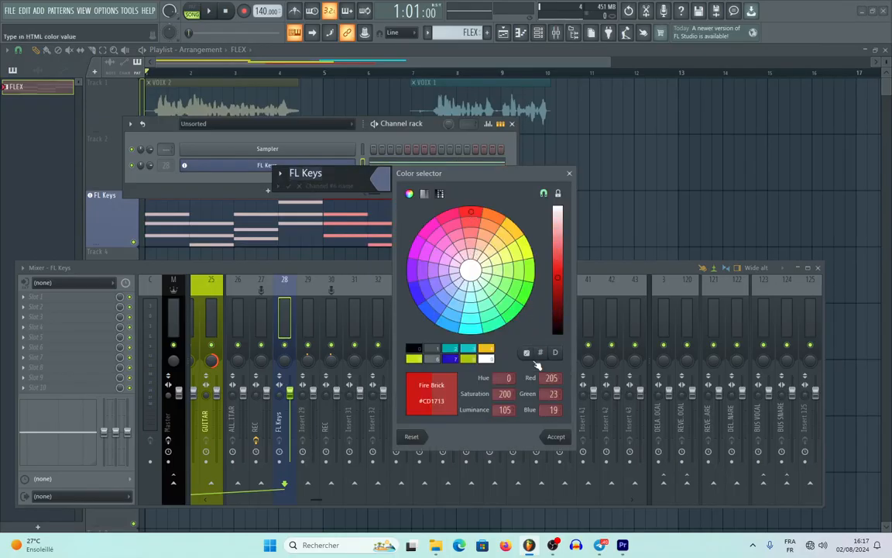
left_click(558, 437)
key("Return")
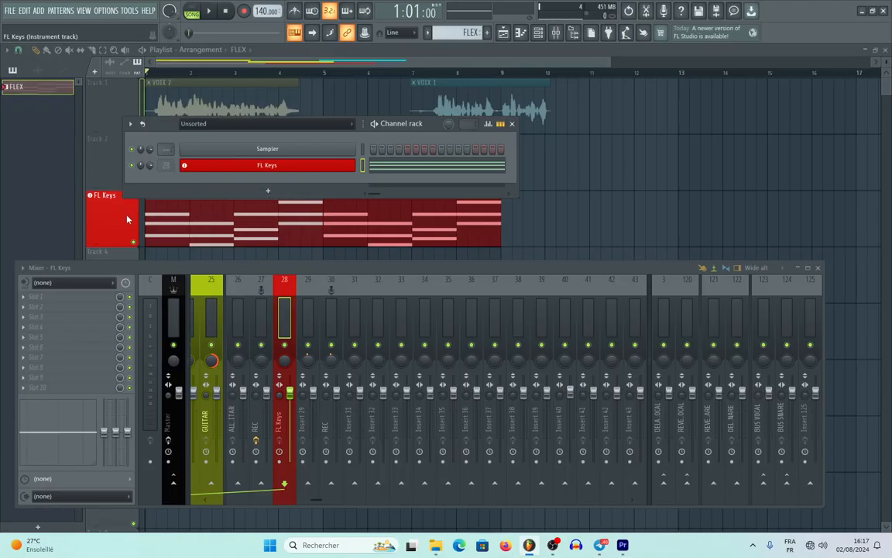
- Move the mixer below the FL Keys track, show its first inserts, and close the channel rack
left_click_drag(279, 267, 292, 296)
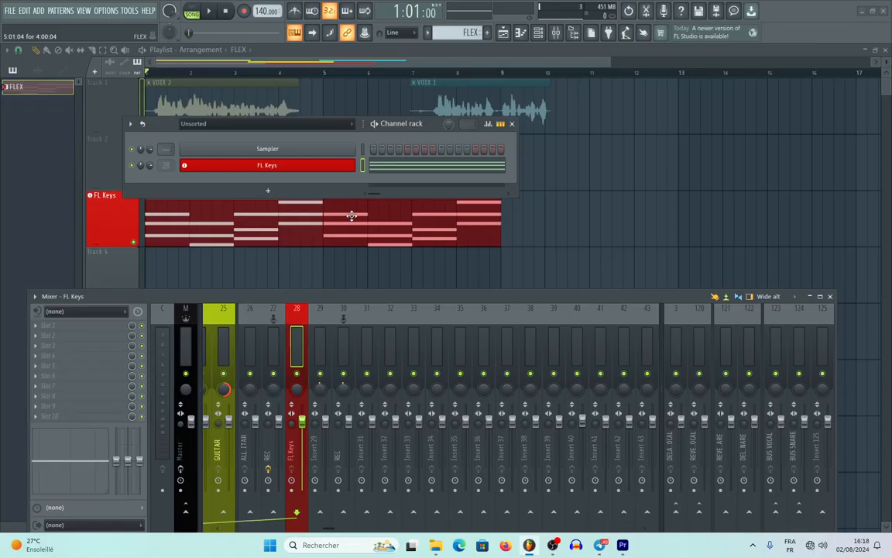
scroll(474, 318, "left", 6)
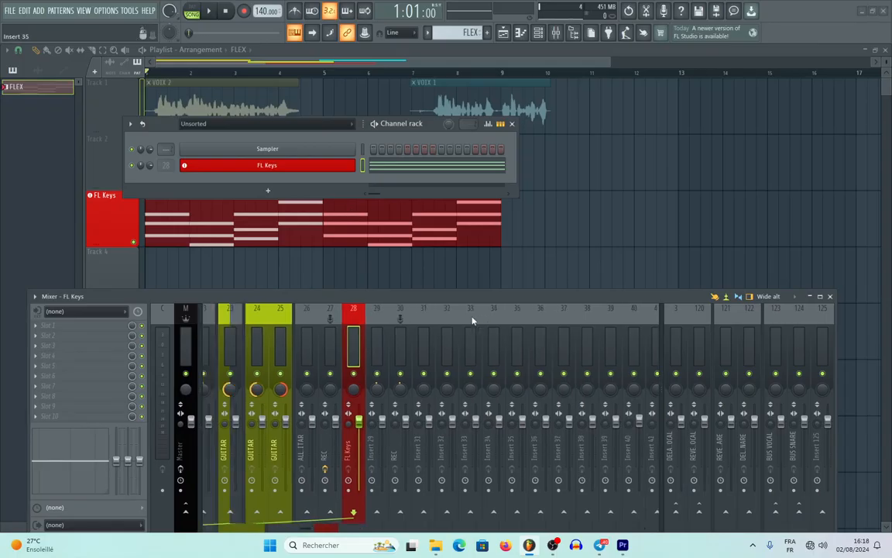
left_click(511, 123)
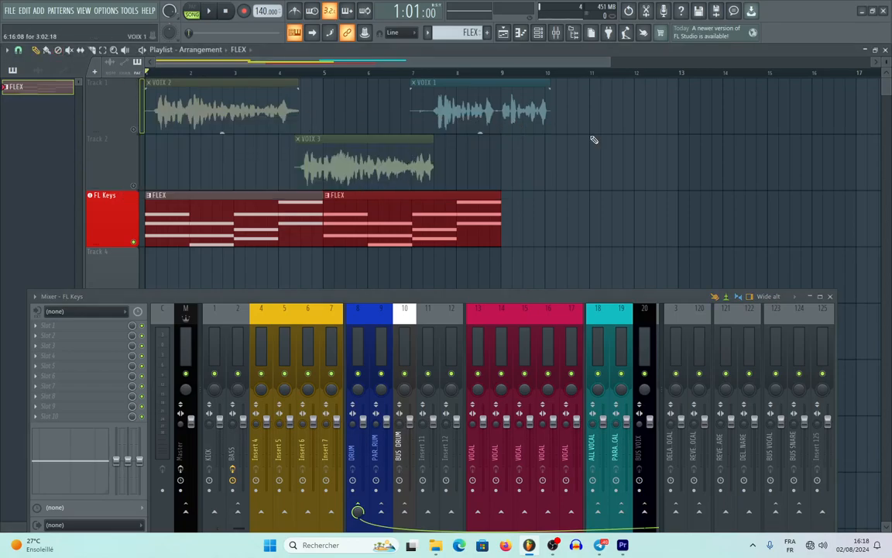
- Look through the playlist options and detach the playlist window from the main window
left_click(7, 51)
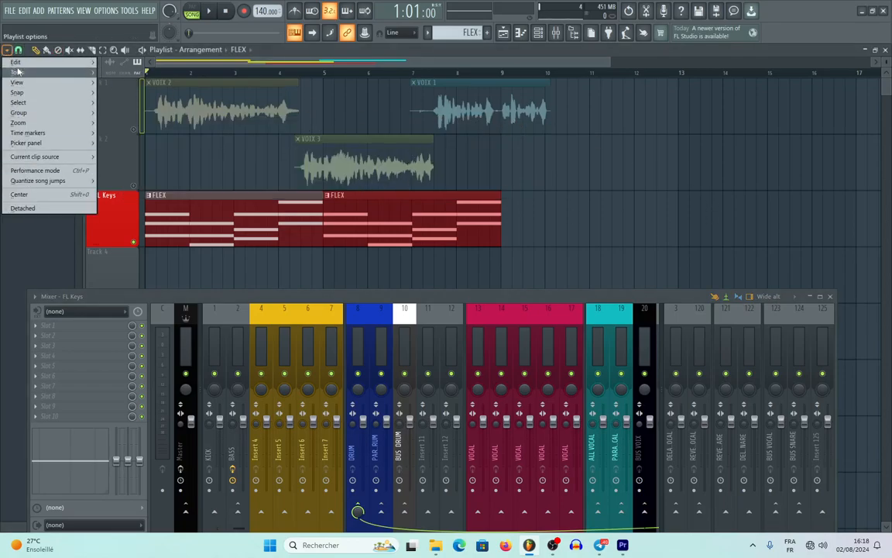
mouse_move(17, 64)
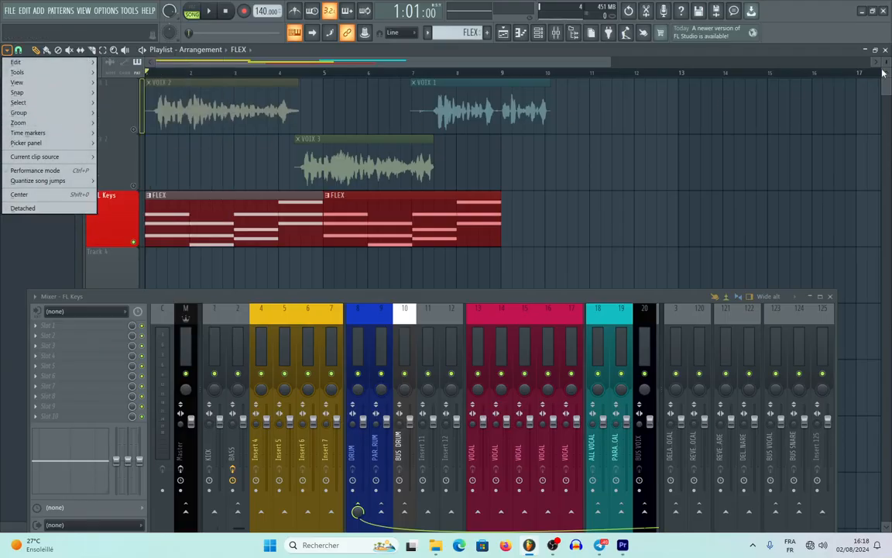
left_click(733, 53)
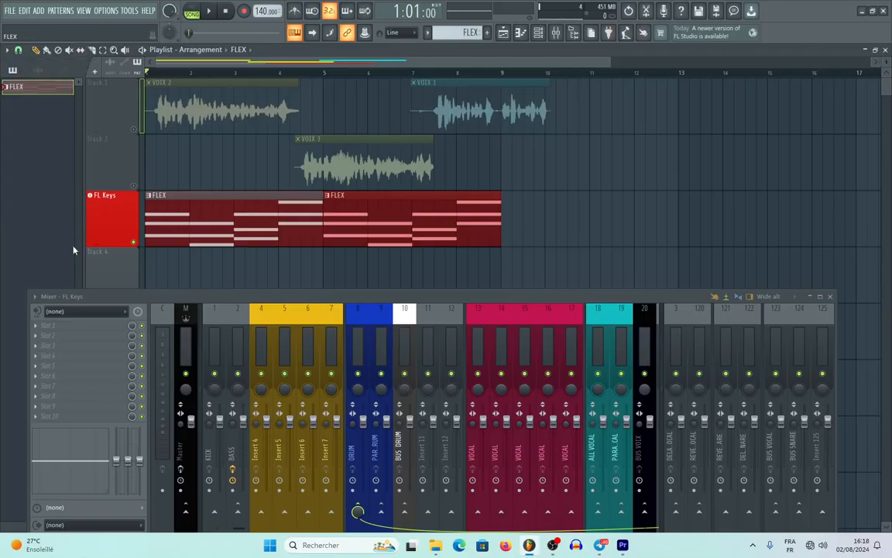
left_click(875, 50)
left_click(663, 52)
left_click(8, 50)
left_click(29, 207)
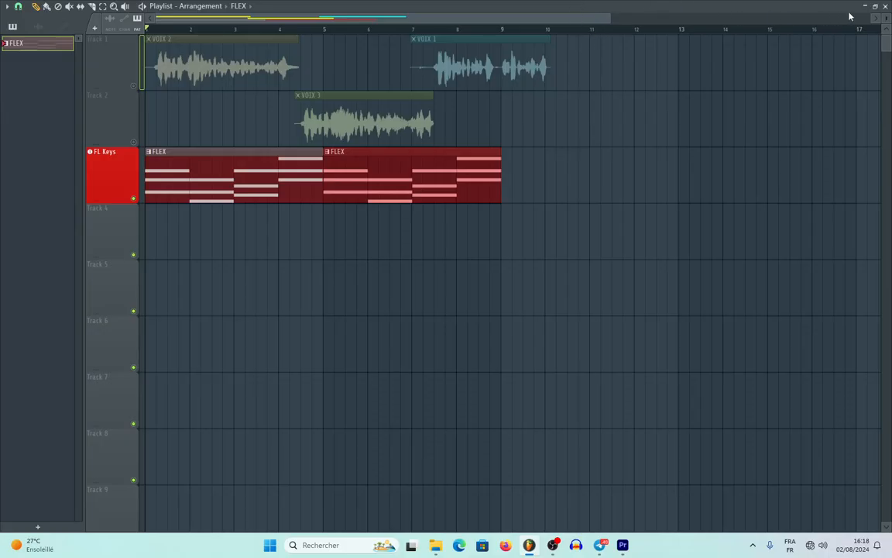
- Shrink the detached playlist, move and maximize it again, and turn off its Detached option
left_click(878, 6)
left_click_drag(595, 52, 588, 72)
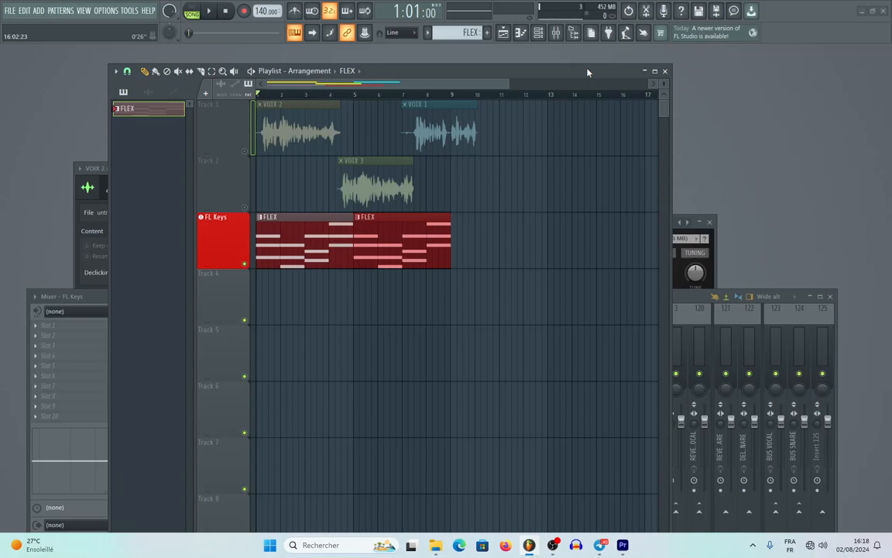
left_click(655, 71)
left_click(7, 11)
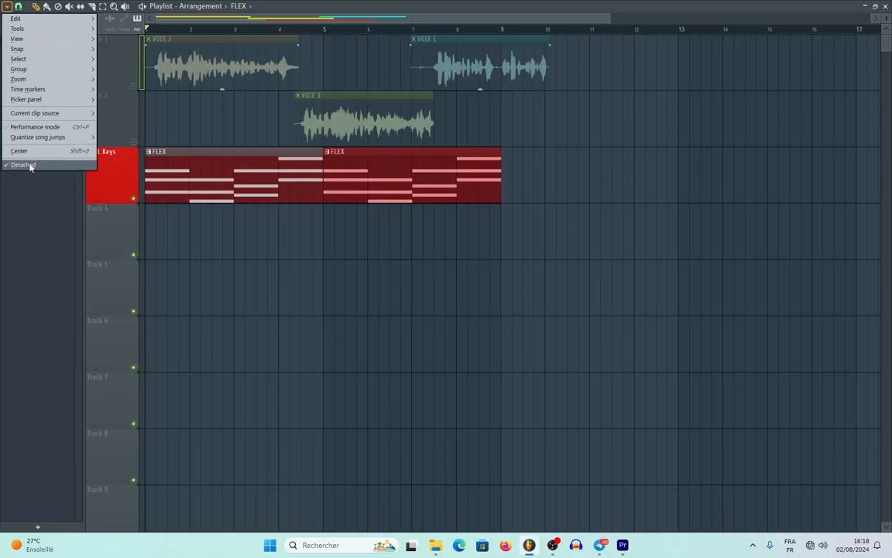
left_click(31, 151)
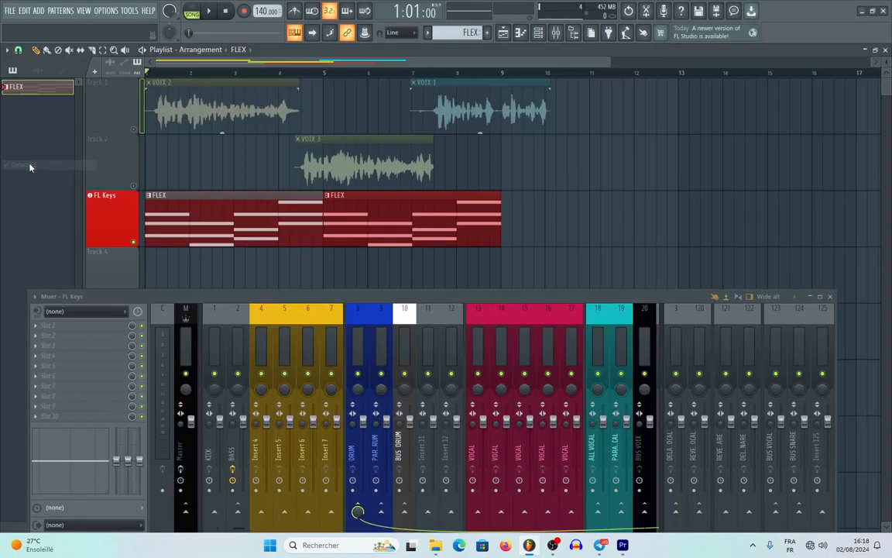
- Look through the playlist options, including the current clip sources and the picker panel's width choices
left_click(7, 50)
mouse_move(16, 62)
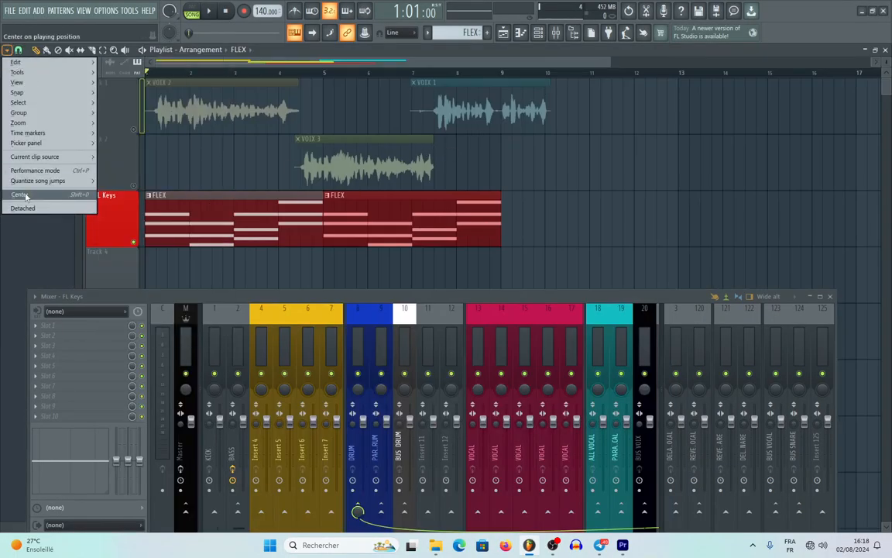
mouse_move(31, 183)
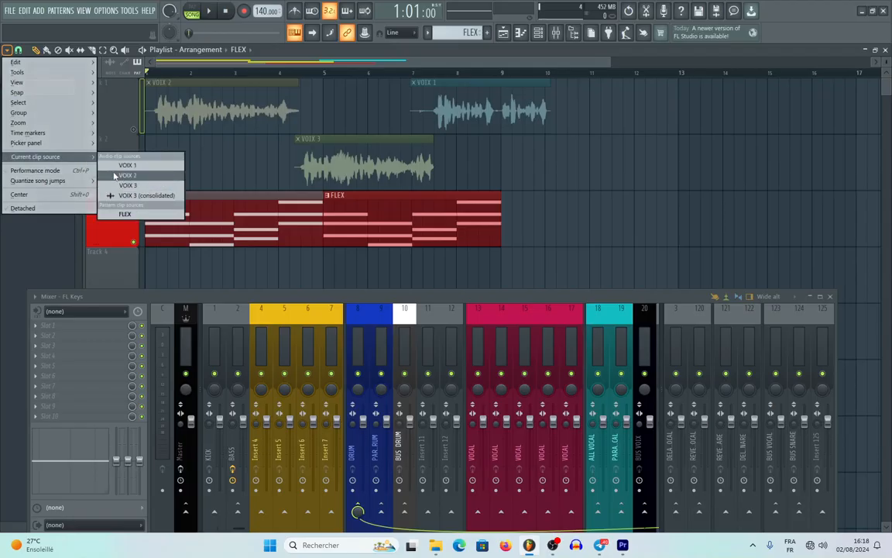
mouse_move(56, 146)
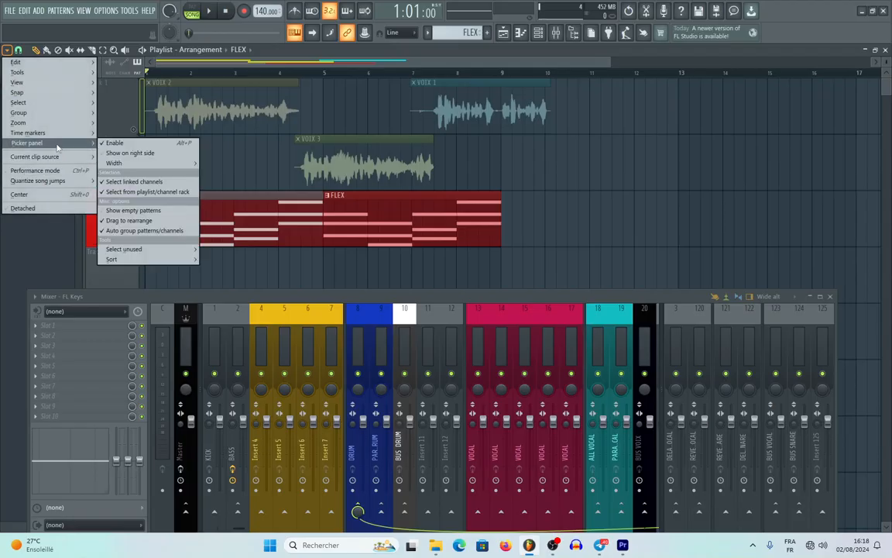
mouse_move(130, 165)
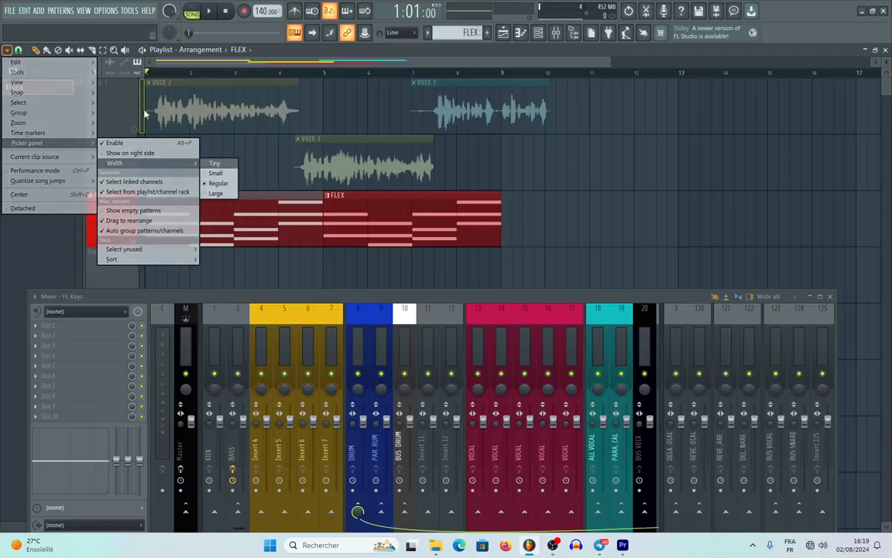
left_click(96, 83)
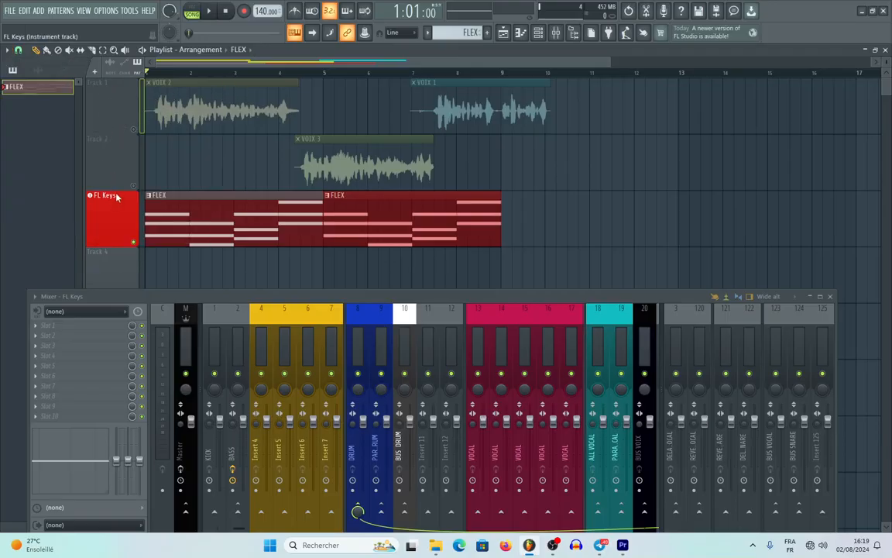
- Try the Large width for the playlist's picker panel
left_click(8, 51)
mouse_move(149, 169)
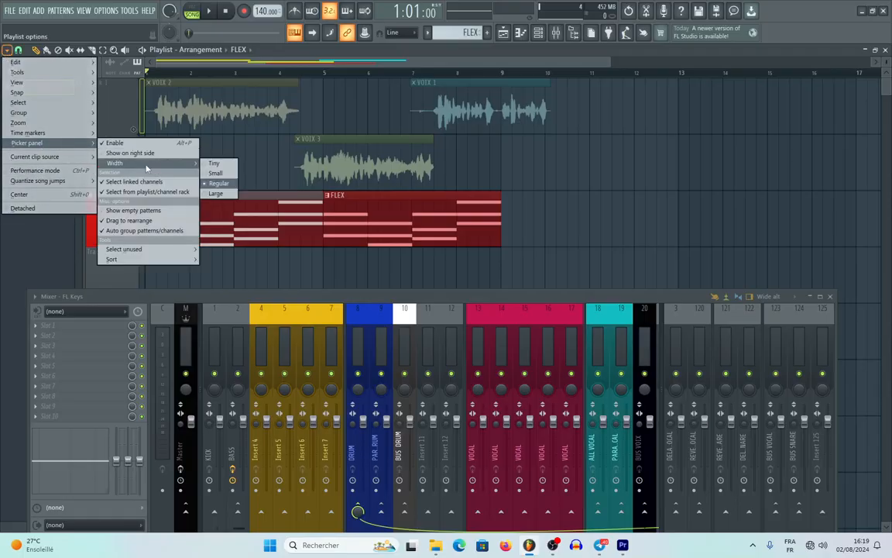
left_click(217, 194)
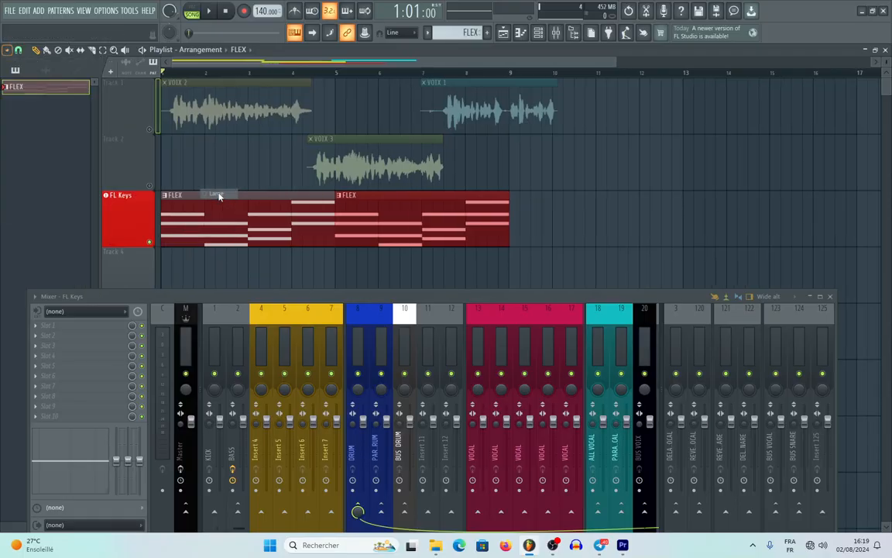
- Set the playlist's picker panel width to Small
left_click(7, 52)
mouse_move(53, 144)
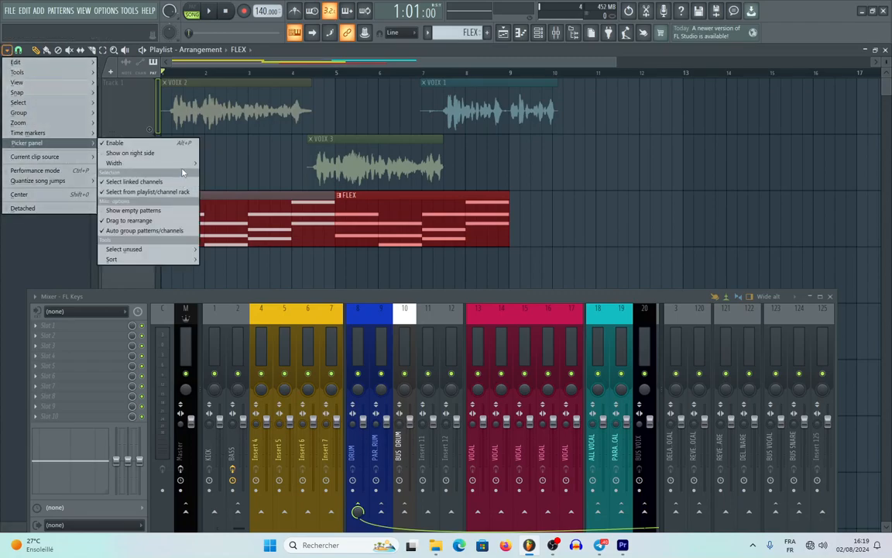
mouse_move(124, 162)
left_click(217, 173)
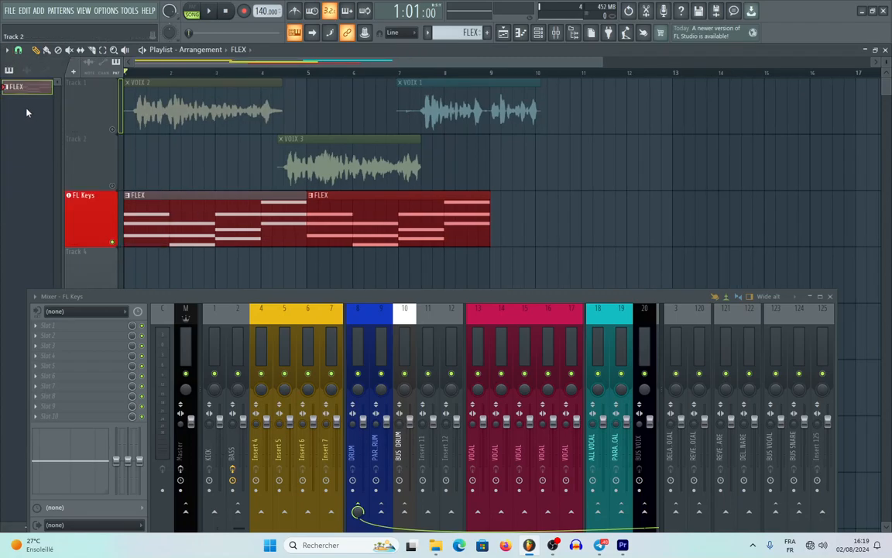
- Turn on the picker panel's Show on right side option
left_click(8, 51)
left_click(4, 206)
left_click(8, 50)
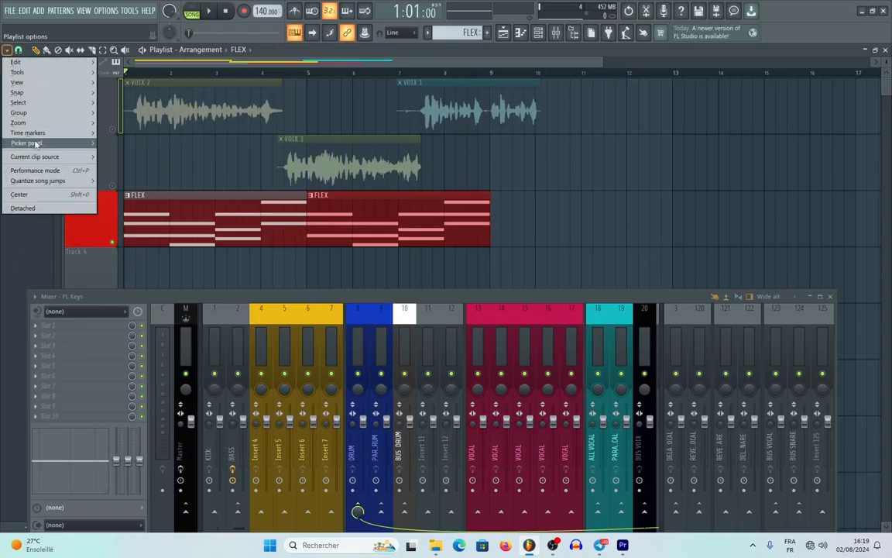
mouse_move(35, 144)
left_click(213, 163)
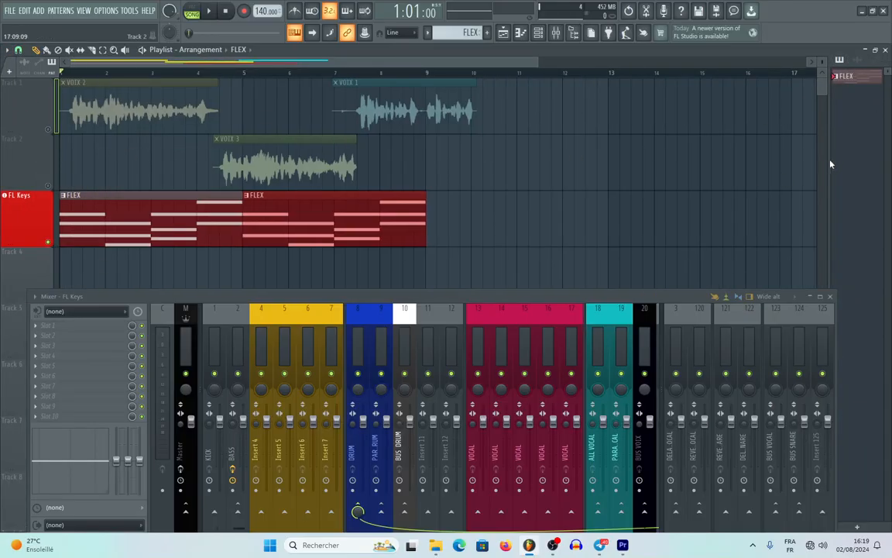
- Switch the picker panel back to the left side of the playlist and return it to the right side
left_click(6, 50)
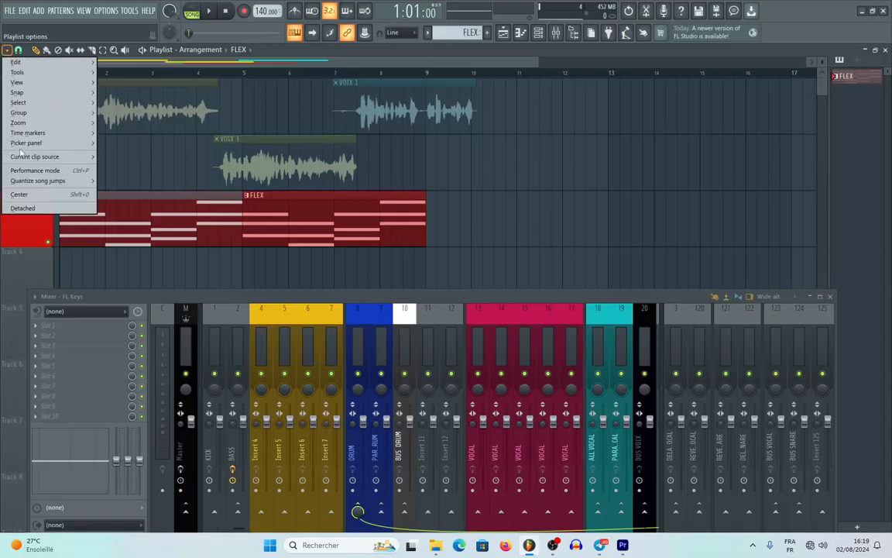
mouse_move(31, 142)
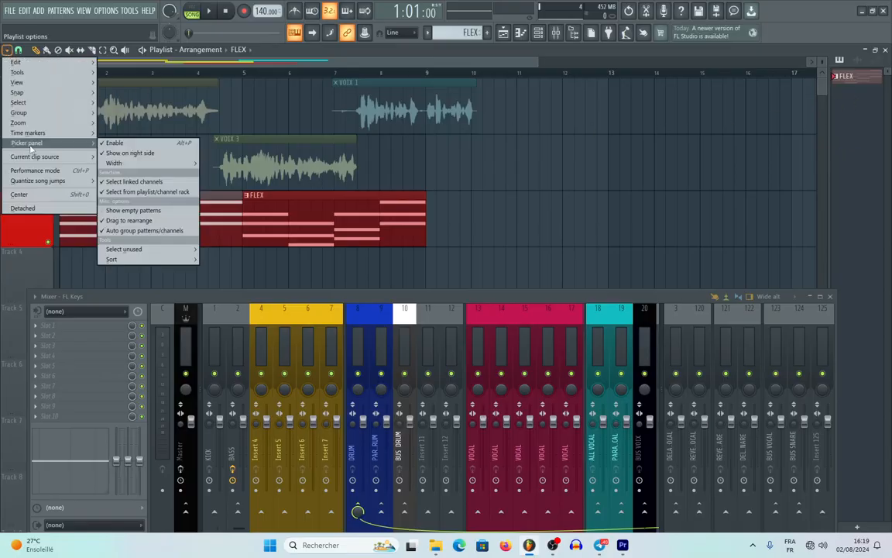
left_click(130, 153)
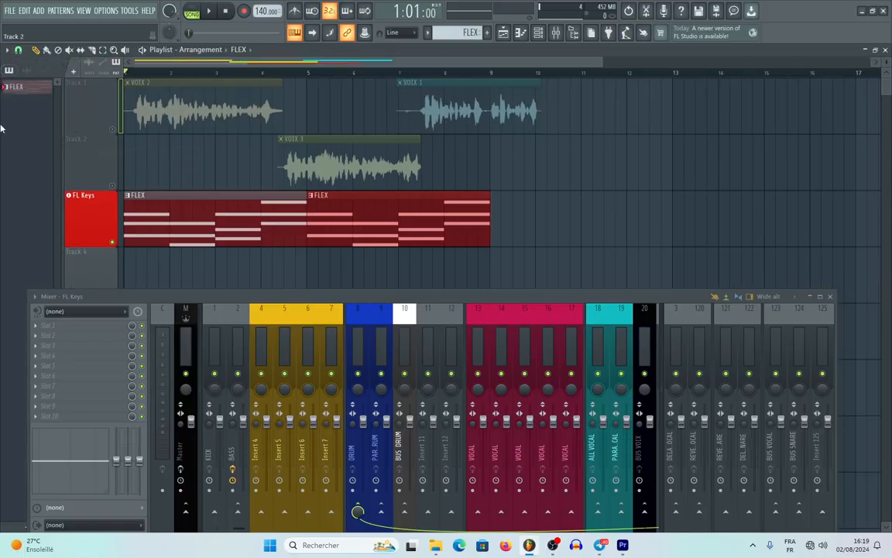
left_click(7, 49)
mouse_move(31, 142)
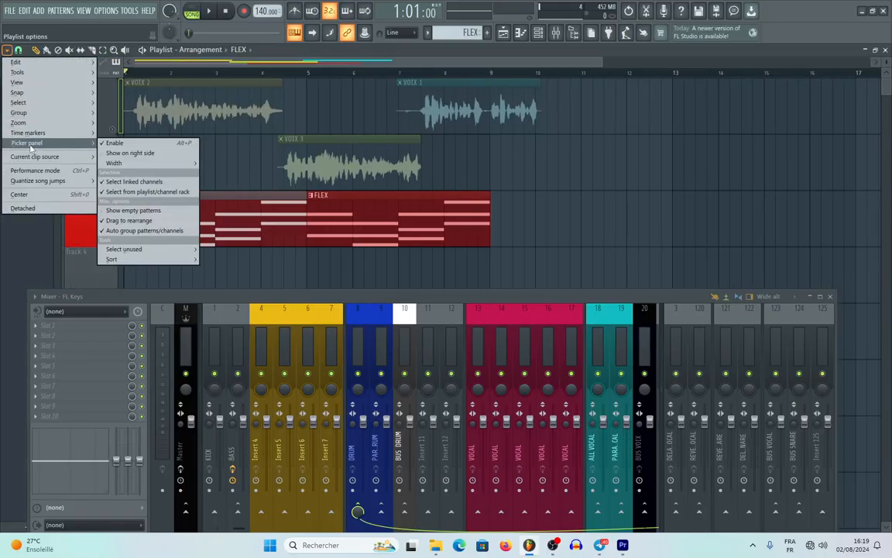
left_click(131, 153)
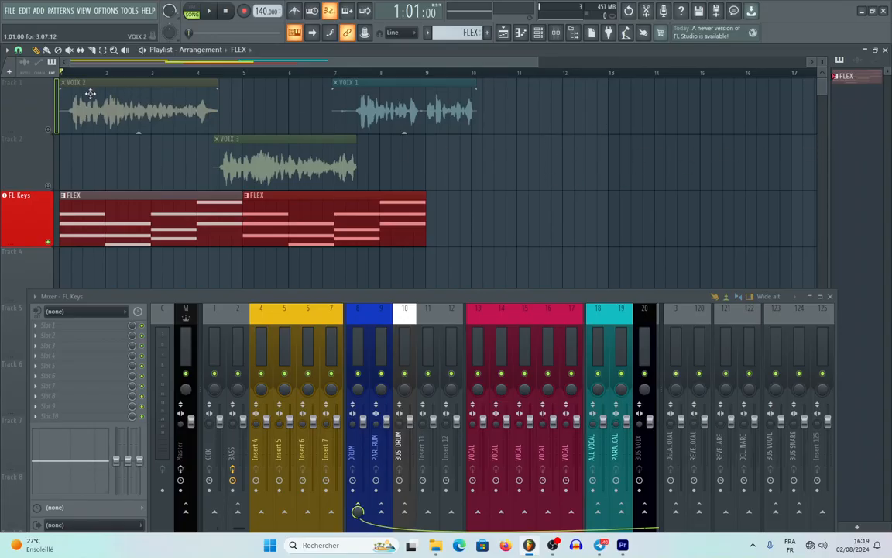
- Show empty patterns in the picker panel, look through the pattern list, and select Pattern 5
left_click(7, 50)
mouse_move(40, 145)
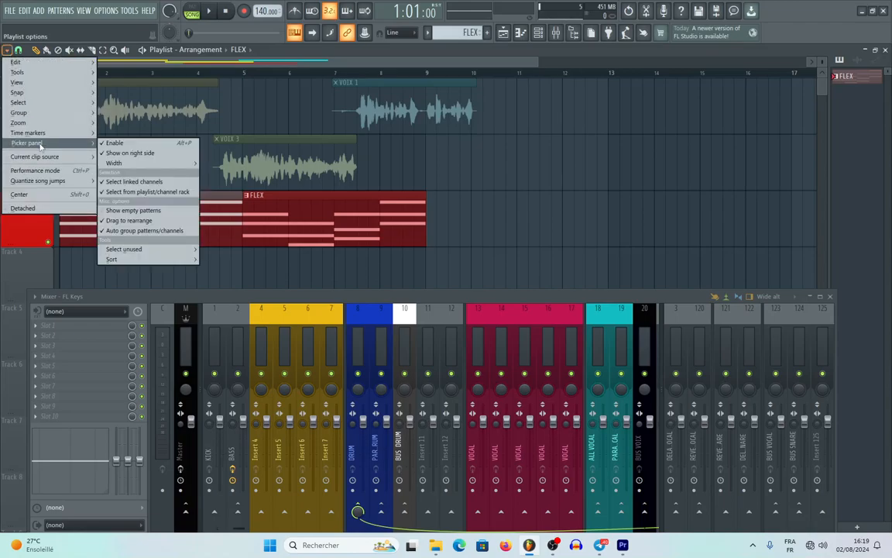
left_click(117, 213)
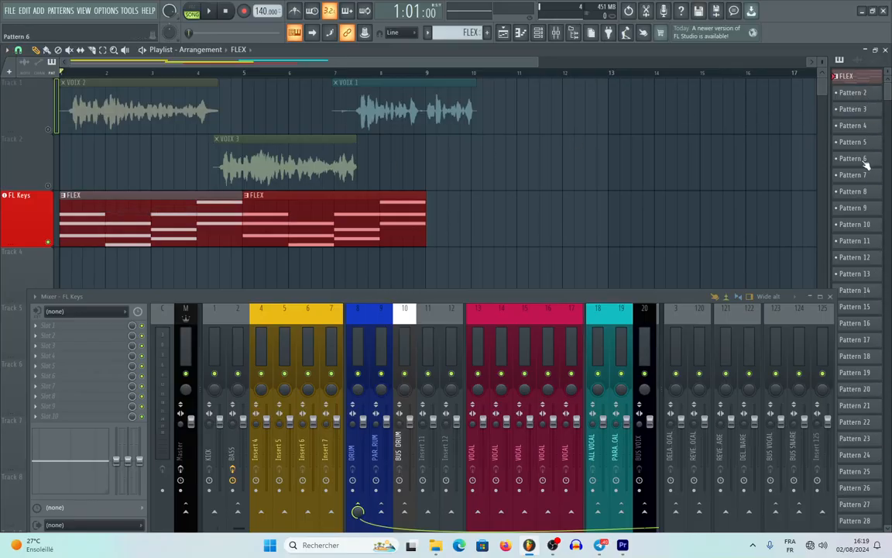
scroll(865, 157, "down", 20)
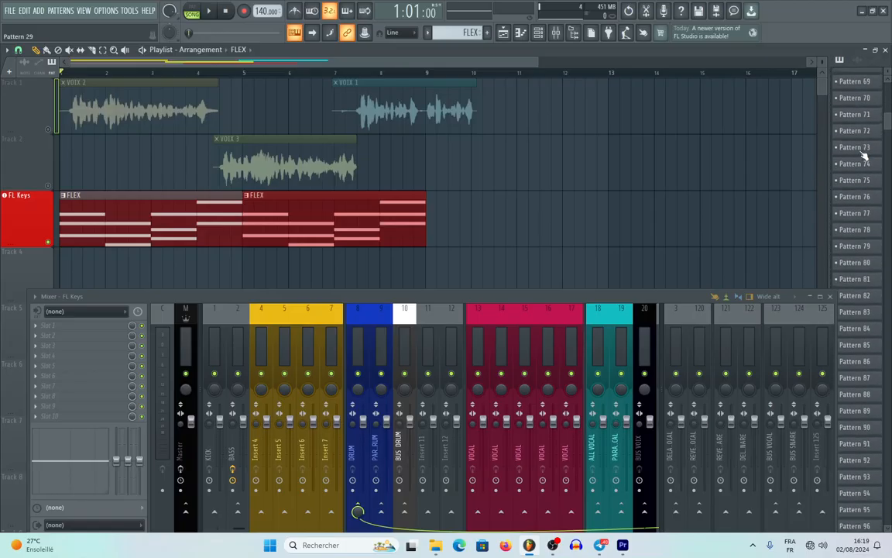
scroll(865, 157, "up", 20)
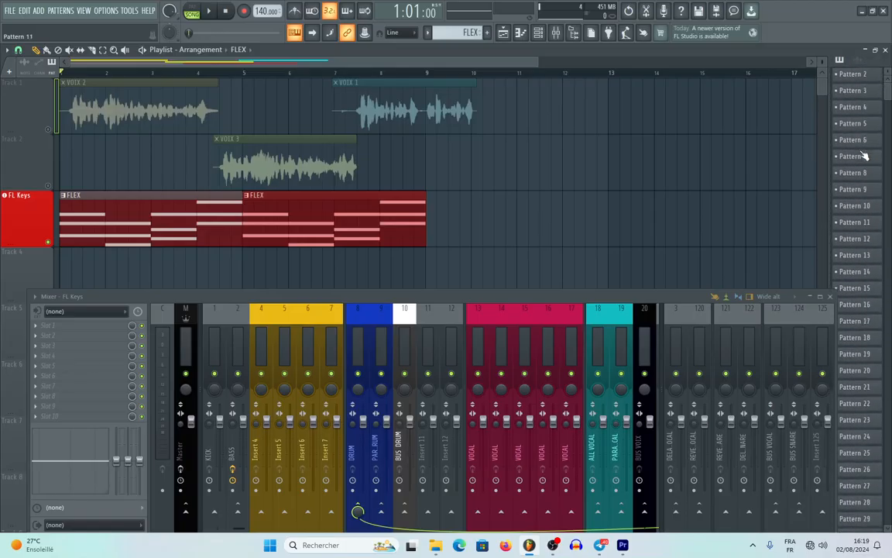
left_click(852, 93)
left_click(851, 109)
left_click(852, 142)
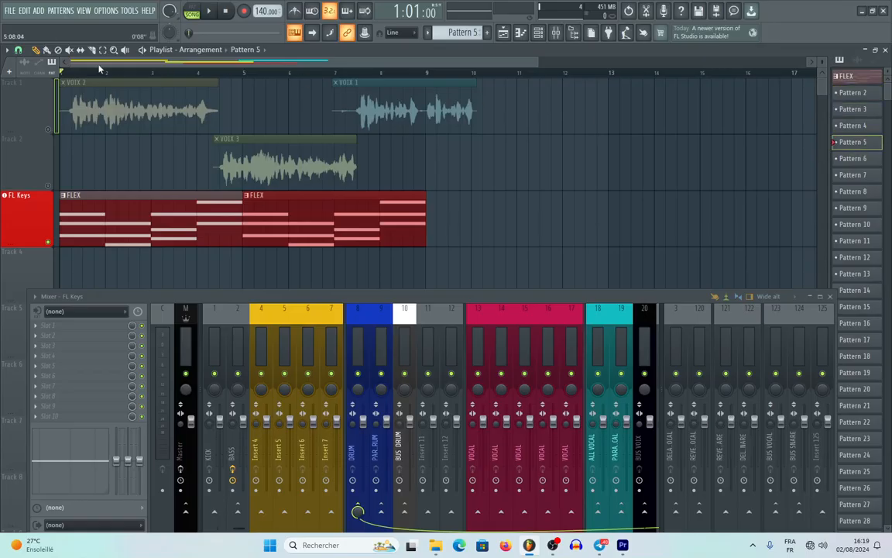
- Turn off the picker panel's Select linked channels and Show empty patterns options
left_click(7, 50)
mouse_move(27, 142)
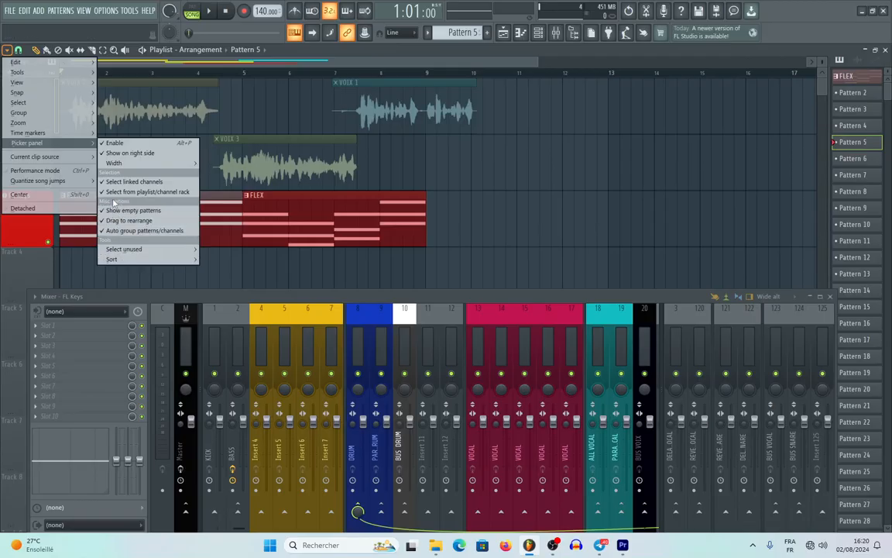
left_click(118, 183)
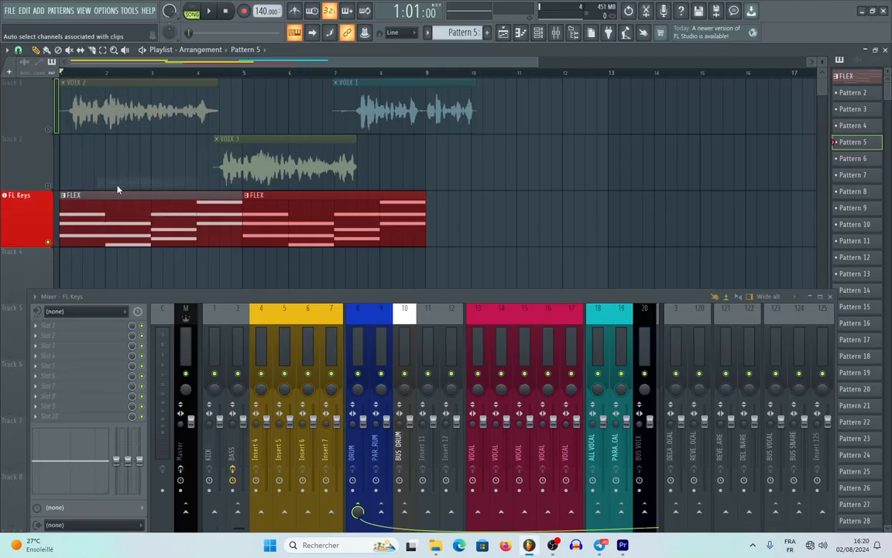
left_click(7, 50)
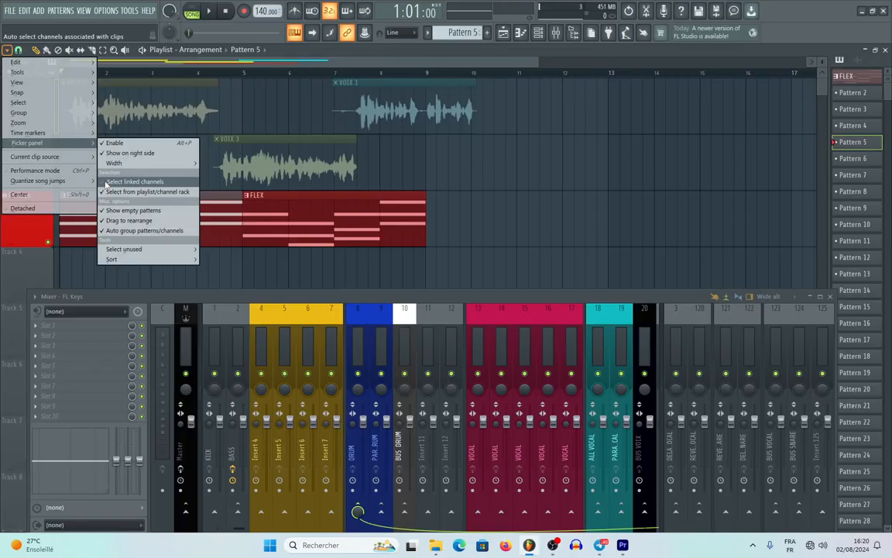
left_click(120, 210)
left_click(6, 51)
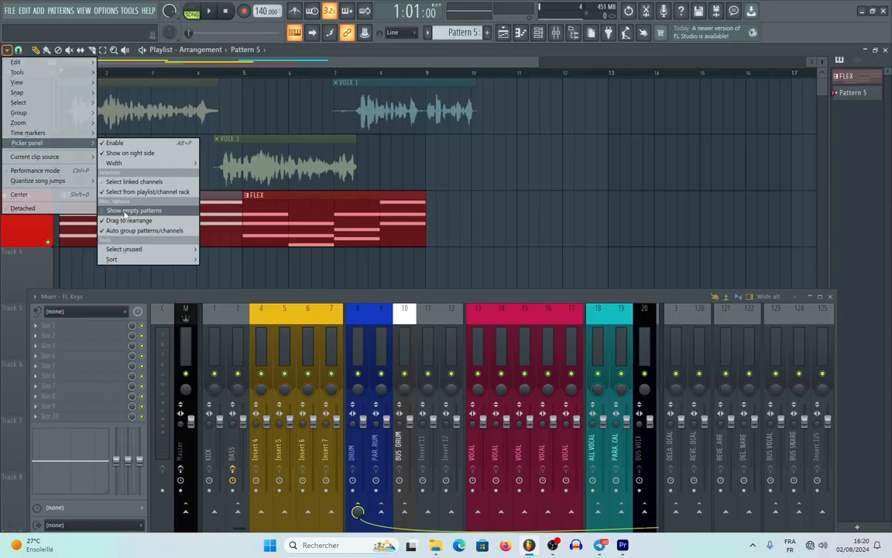
- Add a time marker with the default name at bar 1 of the playlist and close the mixer
left_click(7, 49)
mouse_move(37, 143)
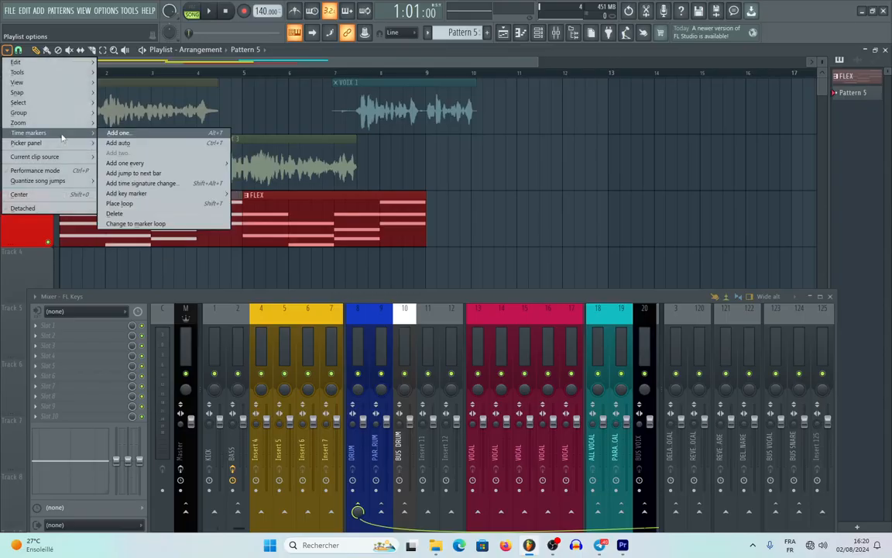
left_click(118, 133)
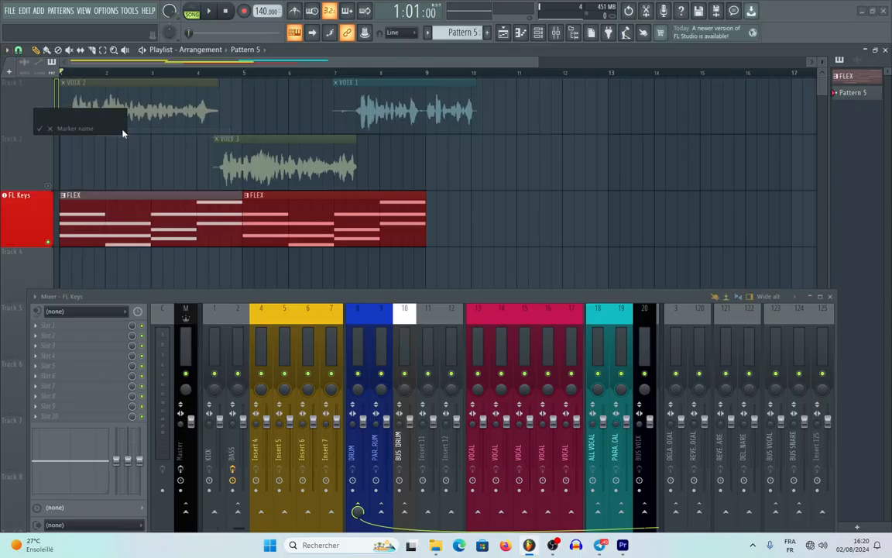
left_click(50, 128)
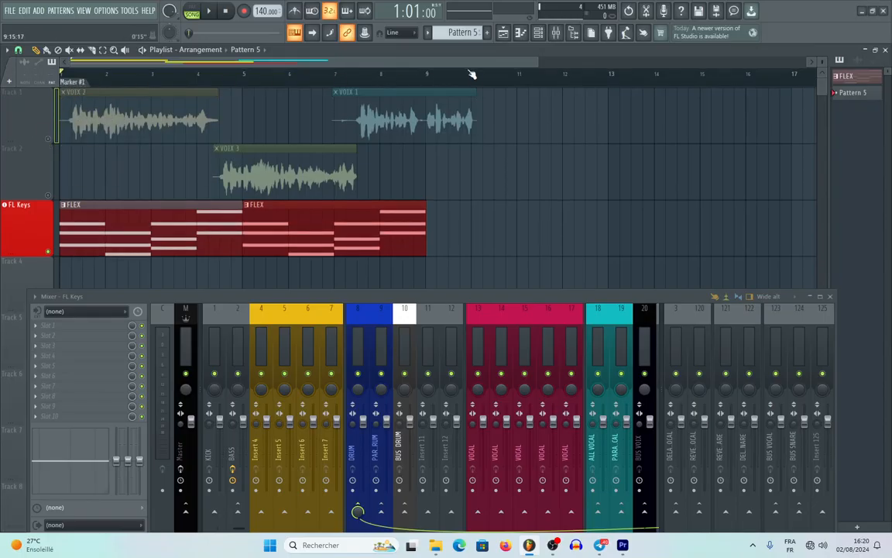
left_click(830, 296)
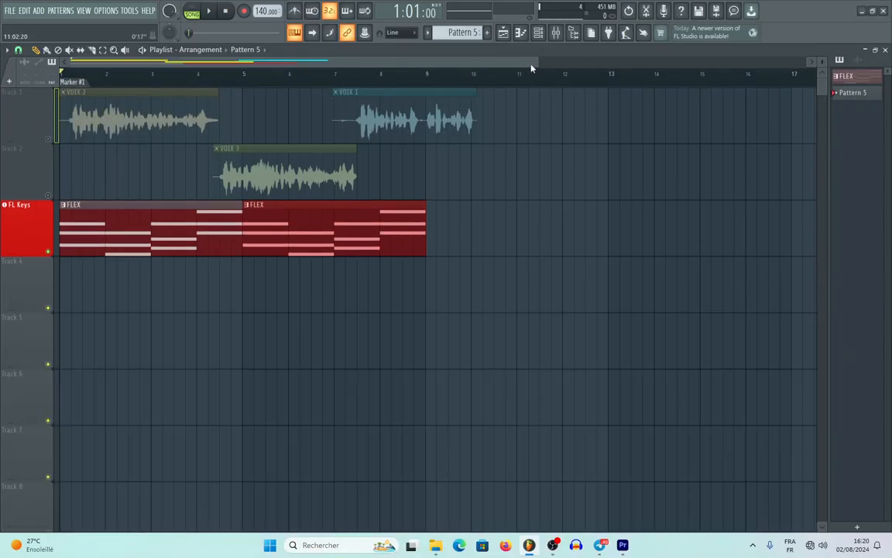
- Rename the time marker at bar 1 as INTRO
left_click_drag(534, 62, 264, 31)
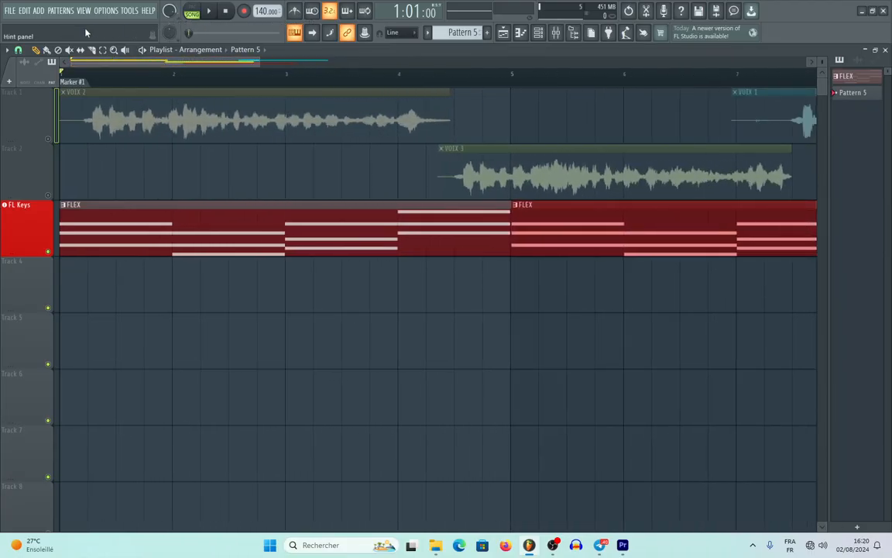
right_click(73, 83)
left_click(137, 65)
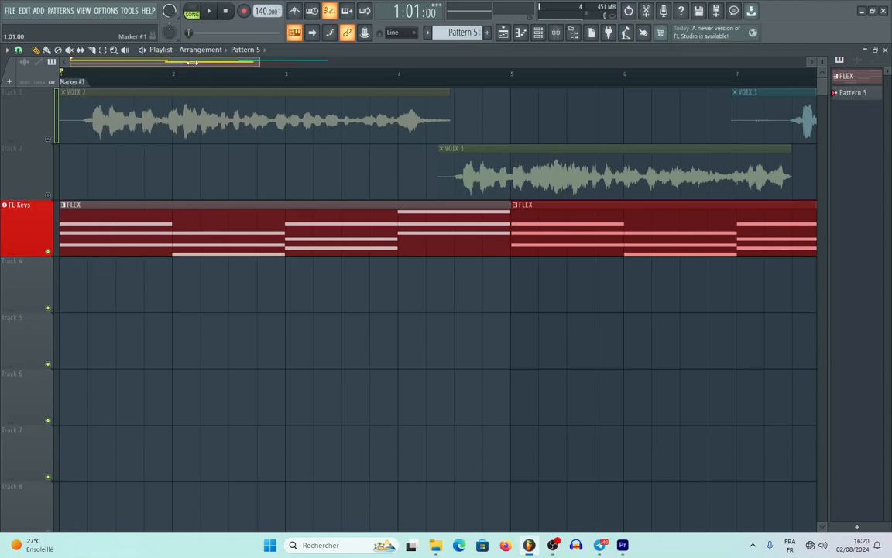
right_click(75, 83)
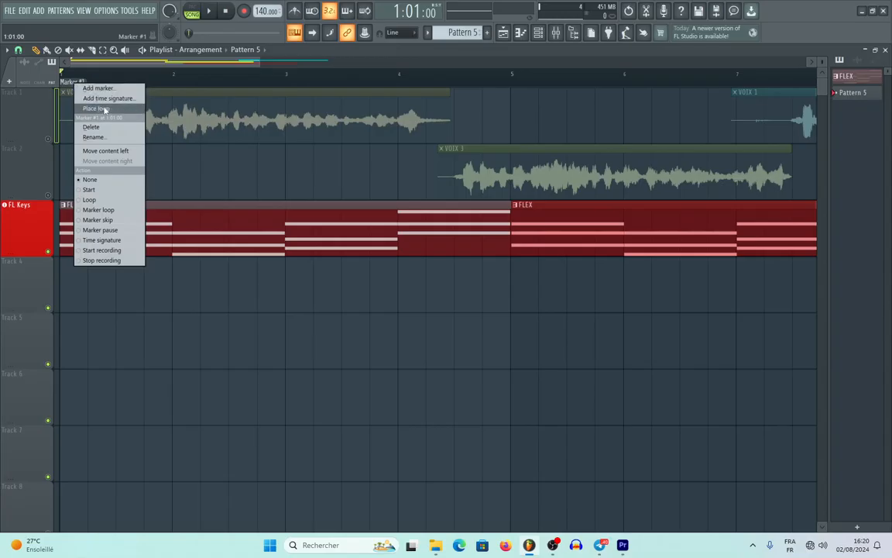
left_click(97, 137)
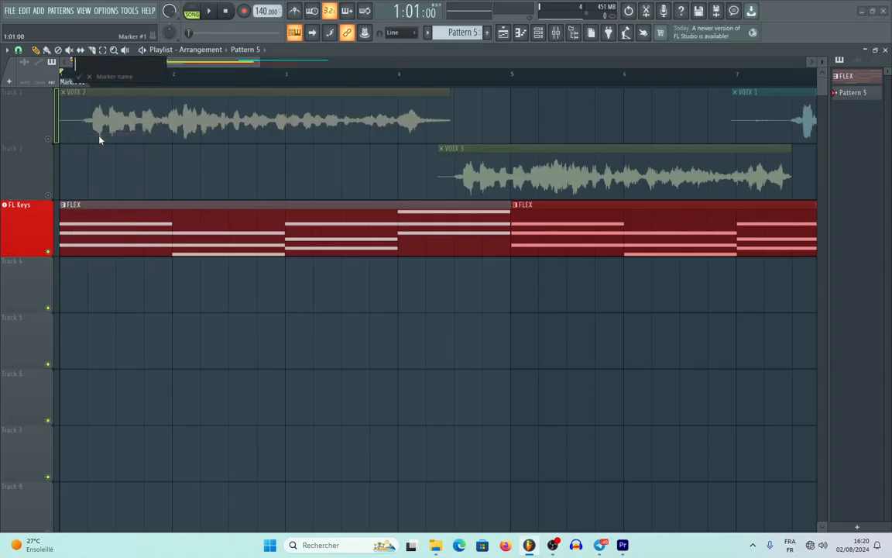
type("IN")
type("TREO")
key("BackSpace")
key("BackSpace")
type("O")
key("Return")
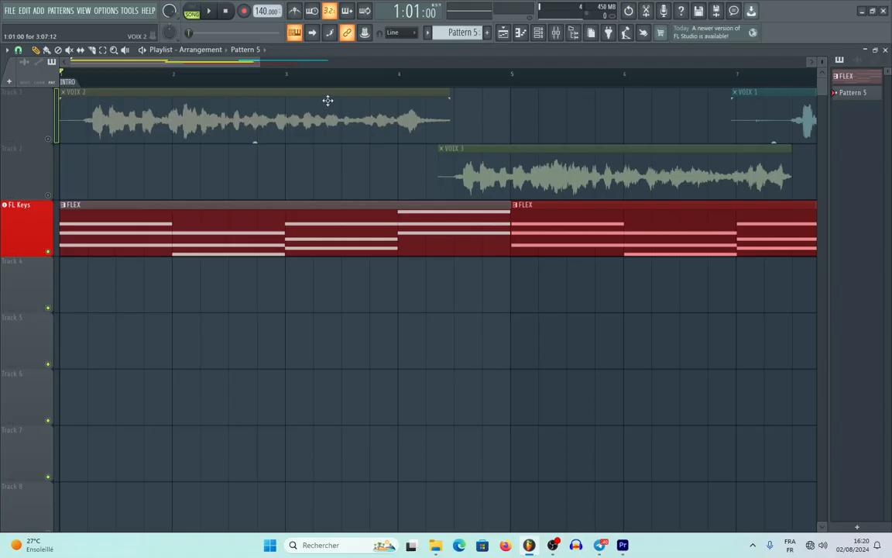
- Add a time marker named COUPLET at bar 5 of the playlist
left_click(399, 75)
left_click(512, 78)
right_click(512, 80)
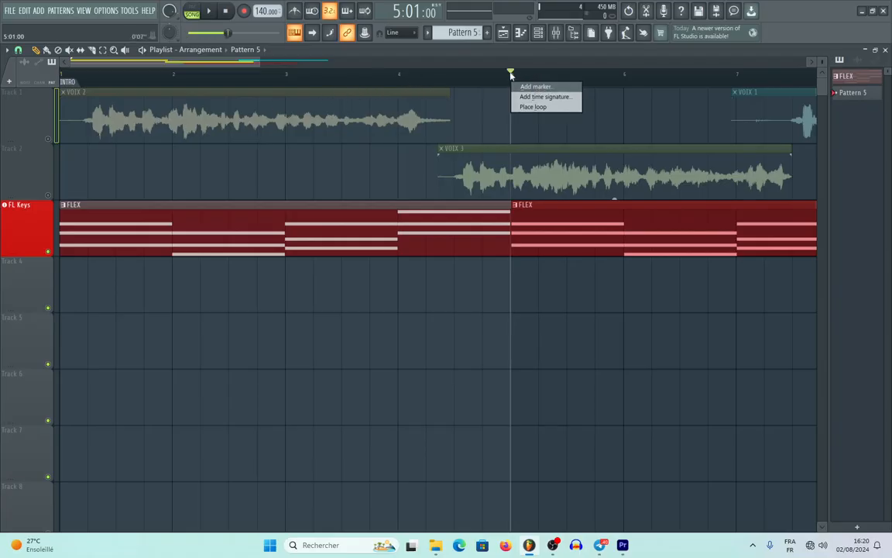
left_click(511, 74)
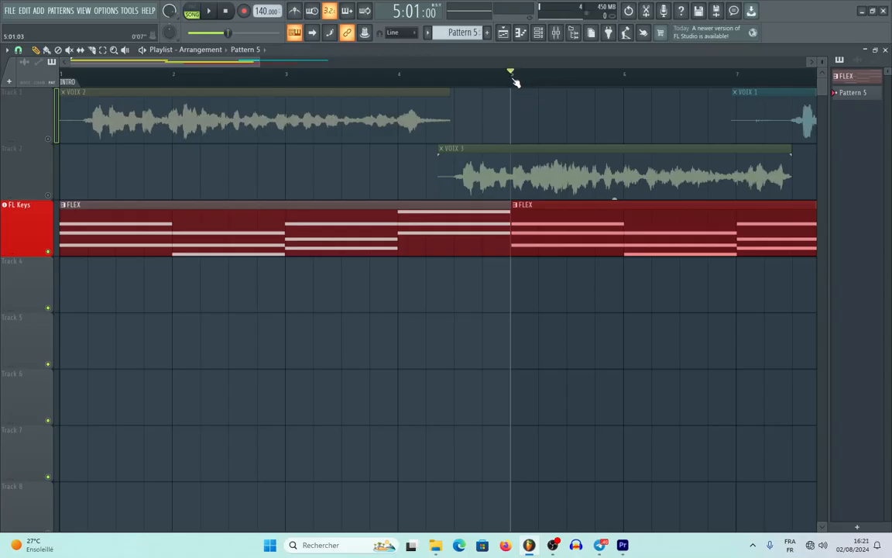
key("alt+t")
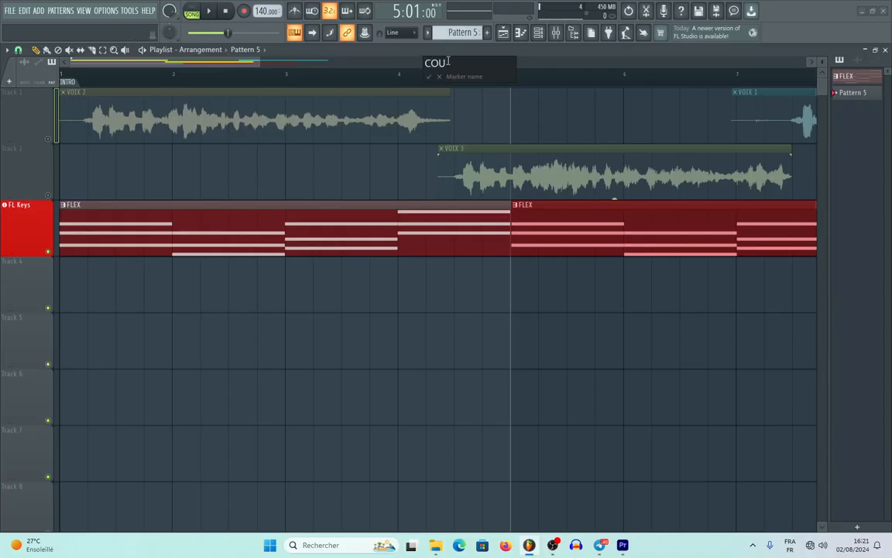
key("Return")
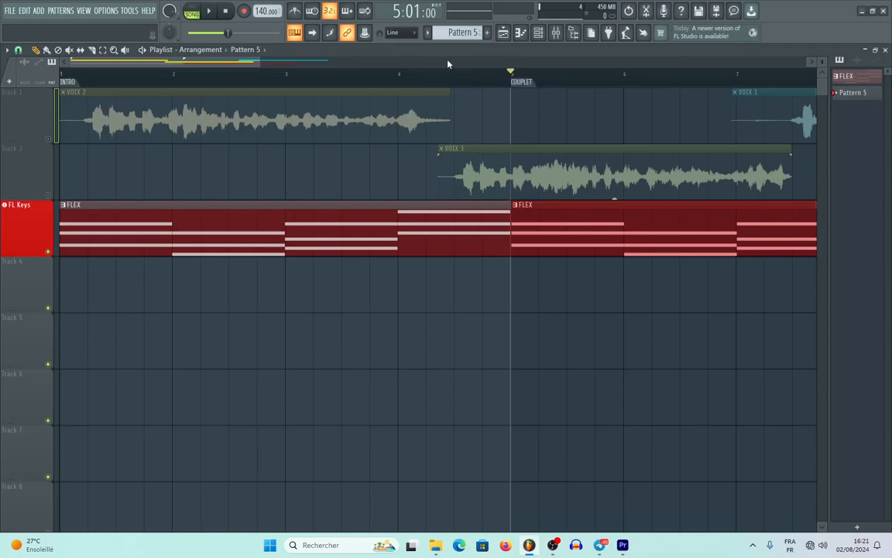
- Place a loop marker at bar 1 and remove the COUPLET time marker from bar 5
left_click(17, 51)
mouse_move(45, 146)
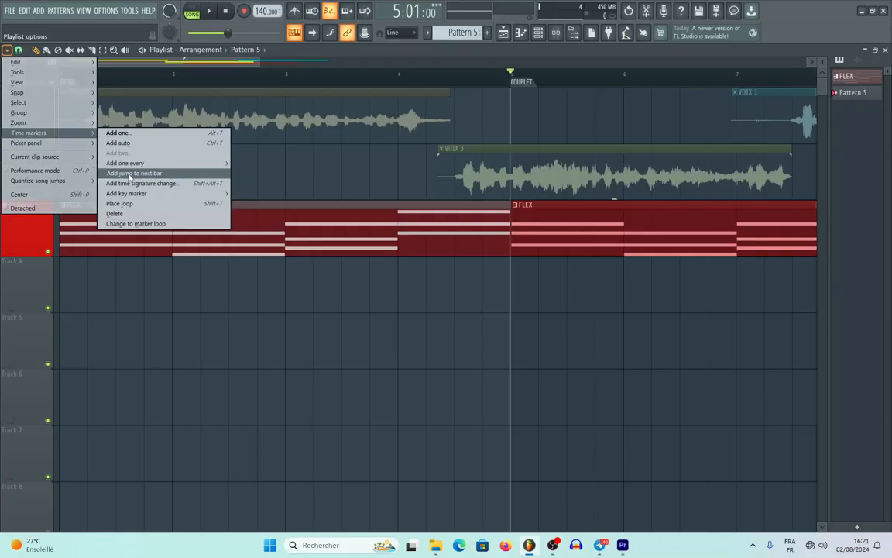
left_click(124, 205)
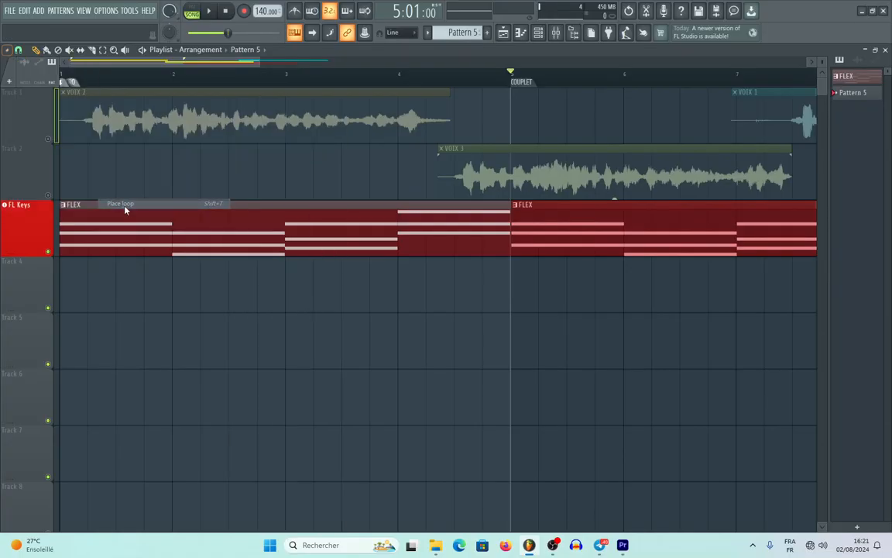
left_click(7, 50)
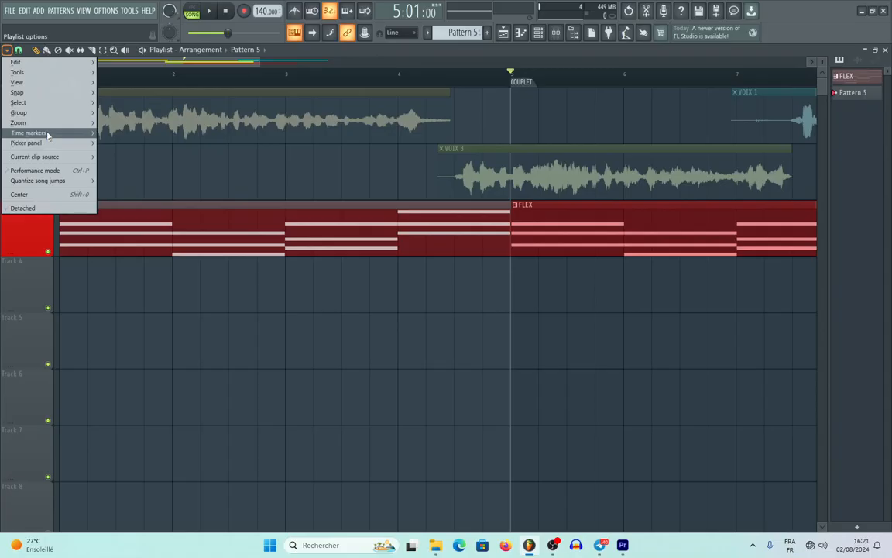
mouse_move(47, 135)
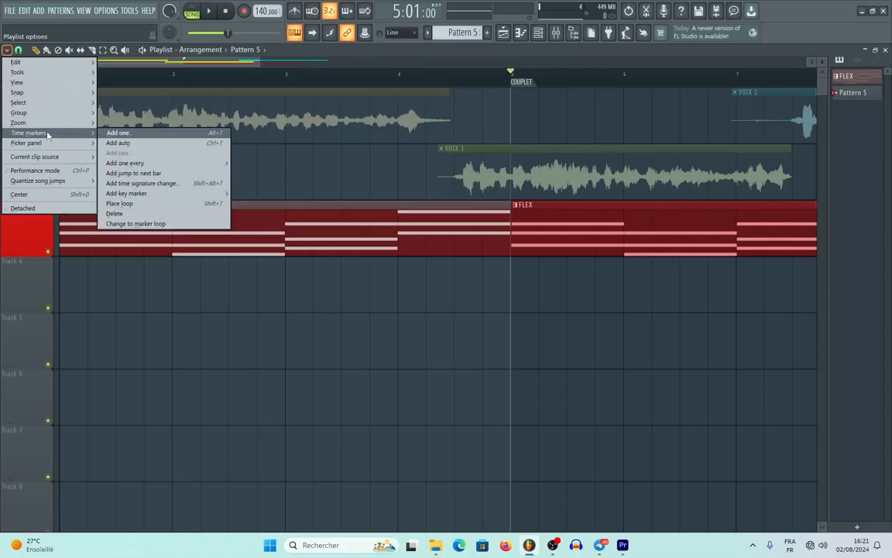
left_click(118, 144)
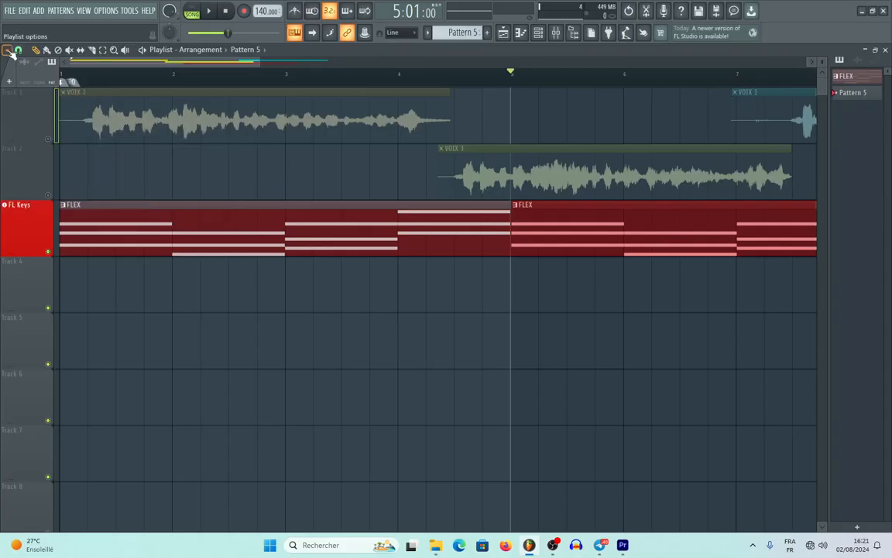
- Make a time selection over bars 1 to 4 and delete the loop marker at bar 5
left_click(68, 83)
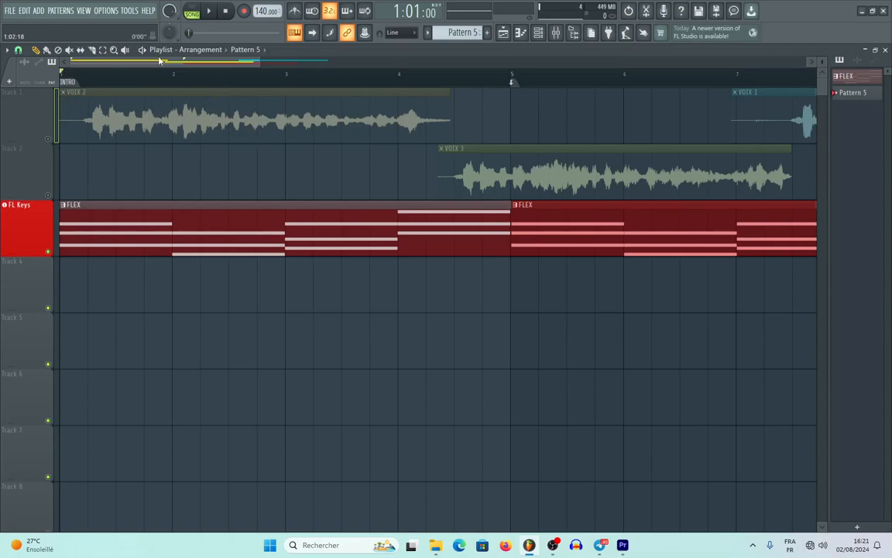
left_click_drag(65, 76, 465, 83)
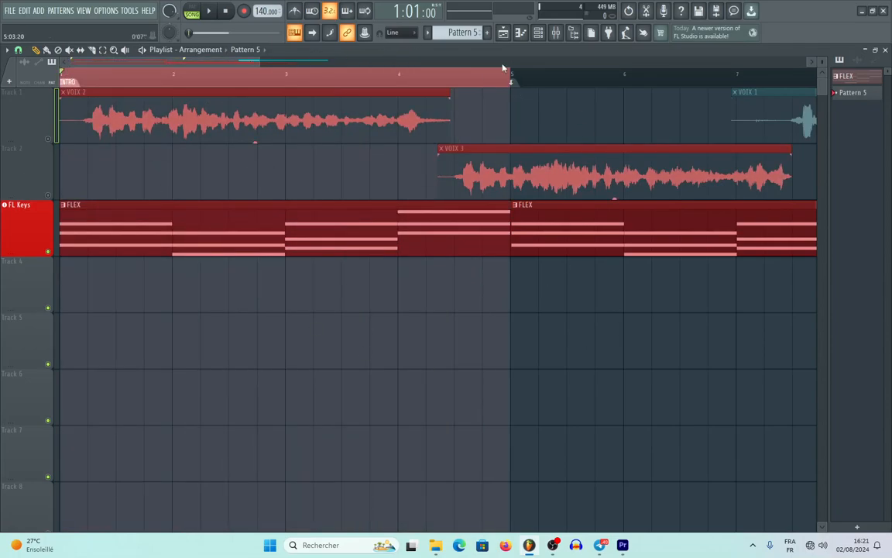
right_click(512, 82)
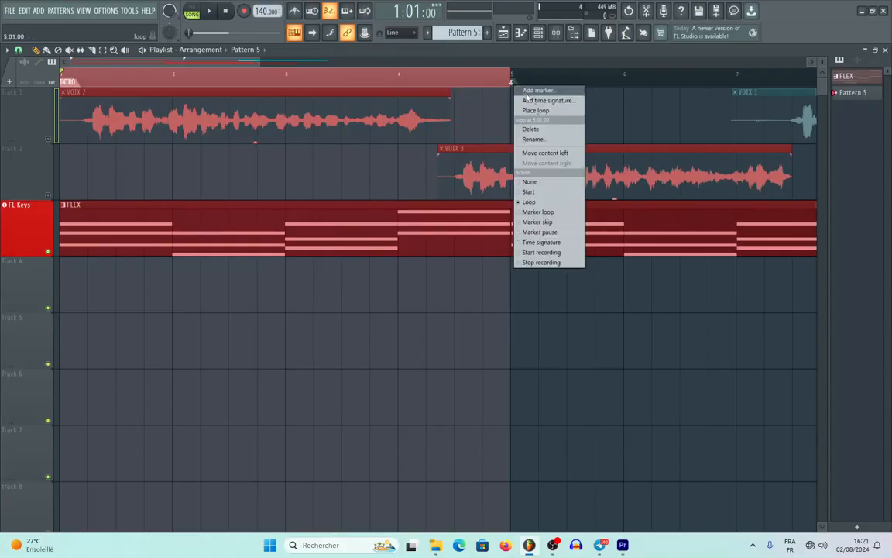
left_click(530, 134)
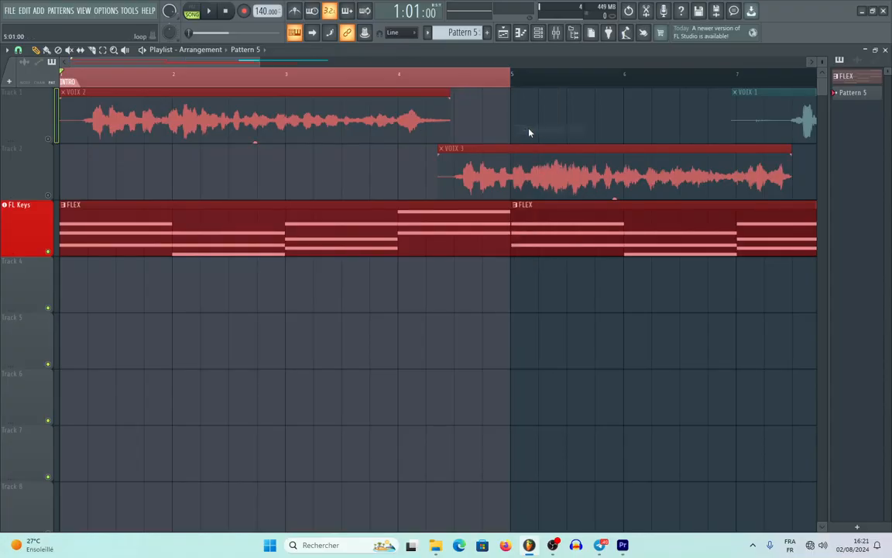
- Set the playlist's grid contrast to High
left_click(6, 49)
mouse_move(21, 84)
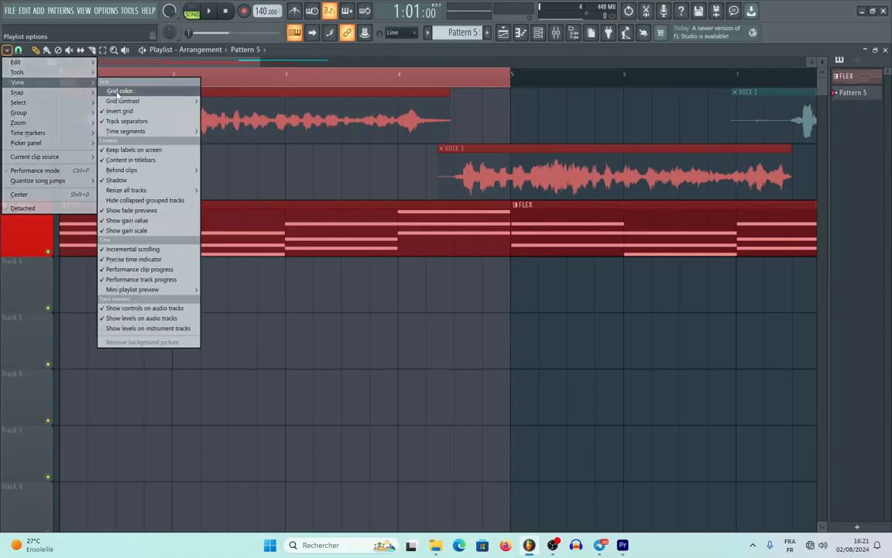
mouse_move(129, 103)
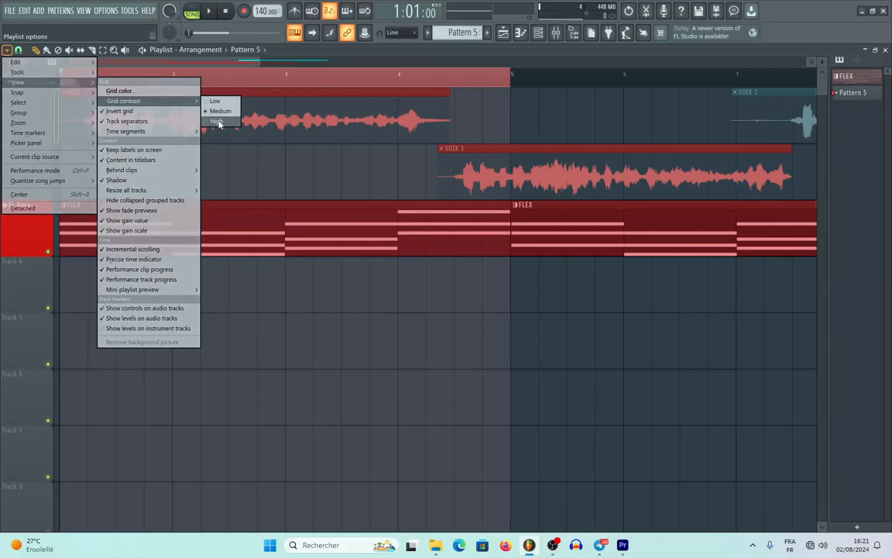
left_click(217, 122)
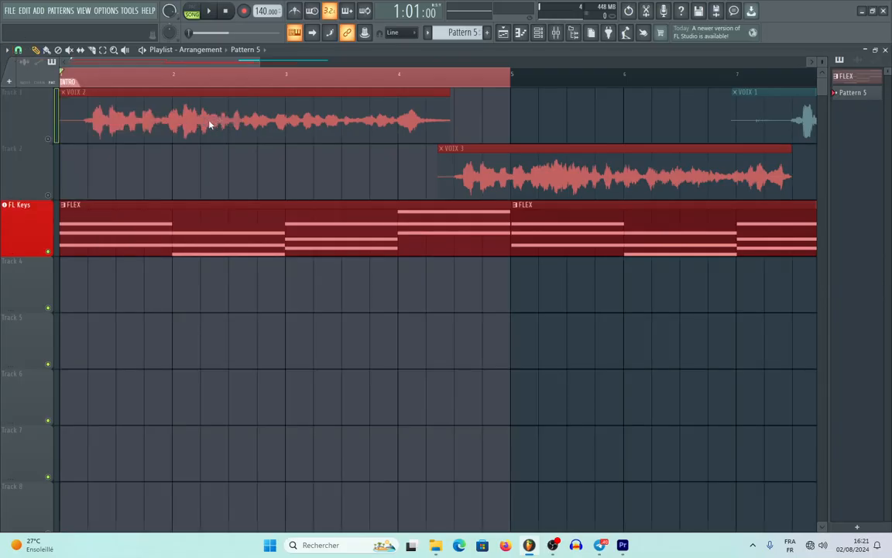
- Review the time segment choices and set the playlist's Behind clips style to Glass
left_click(7, 51)
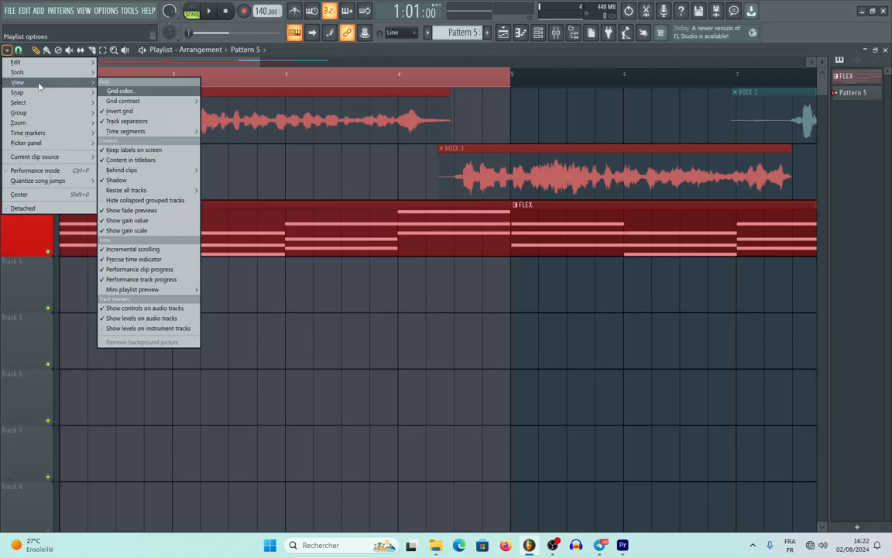
mouse_move(124, 133)
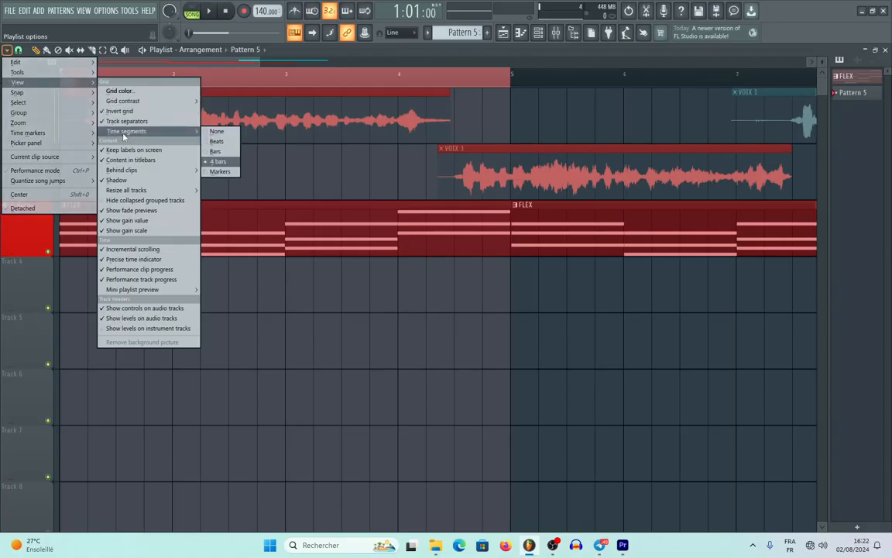
mouse_move(118, 172)
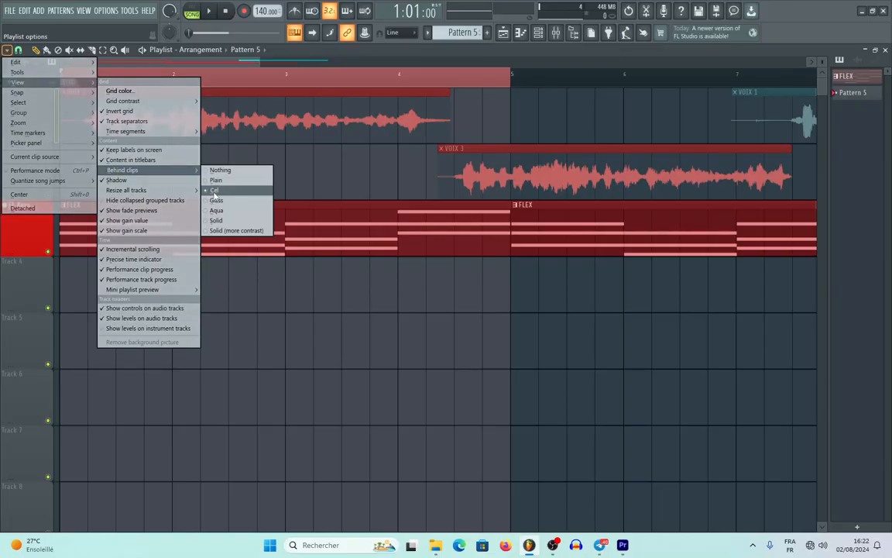
left_click(605, 349)
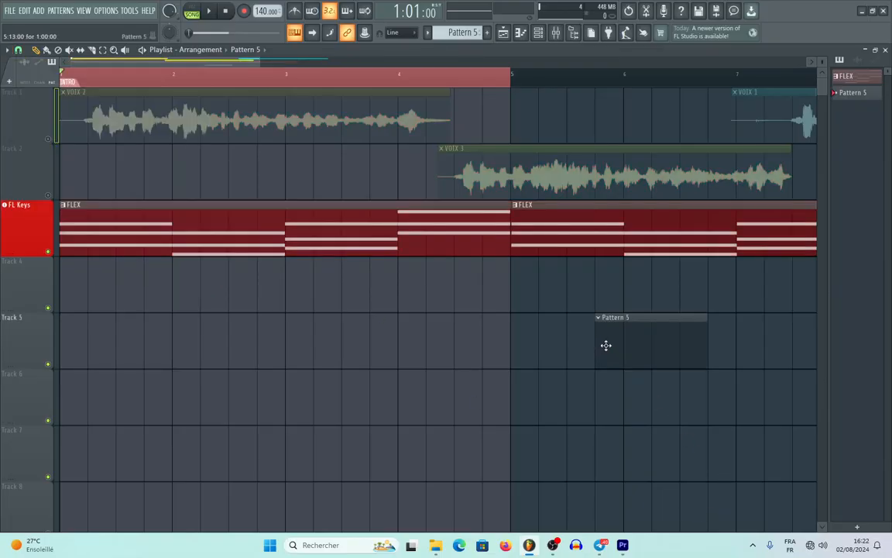
left_click(7, 49)
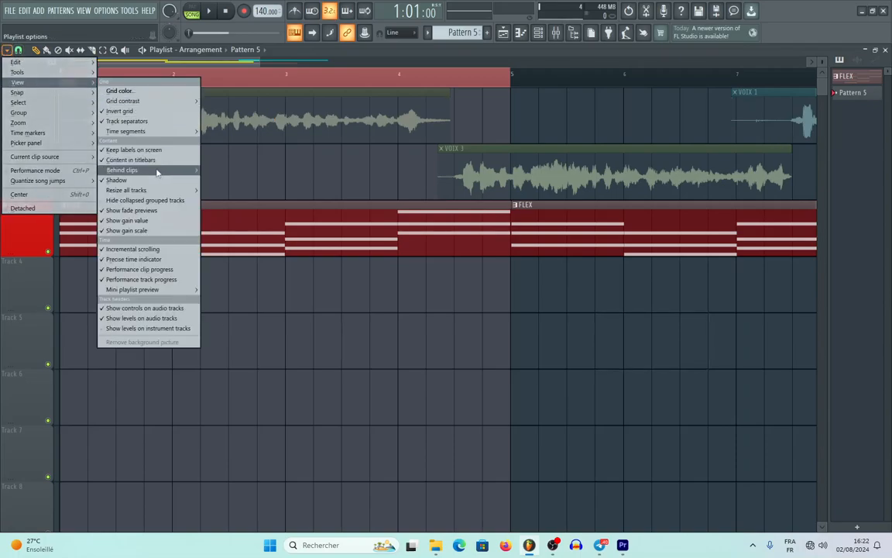
mouse_move(122, 170)
left_click(218, 201)
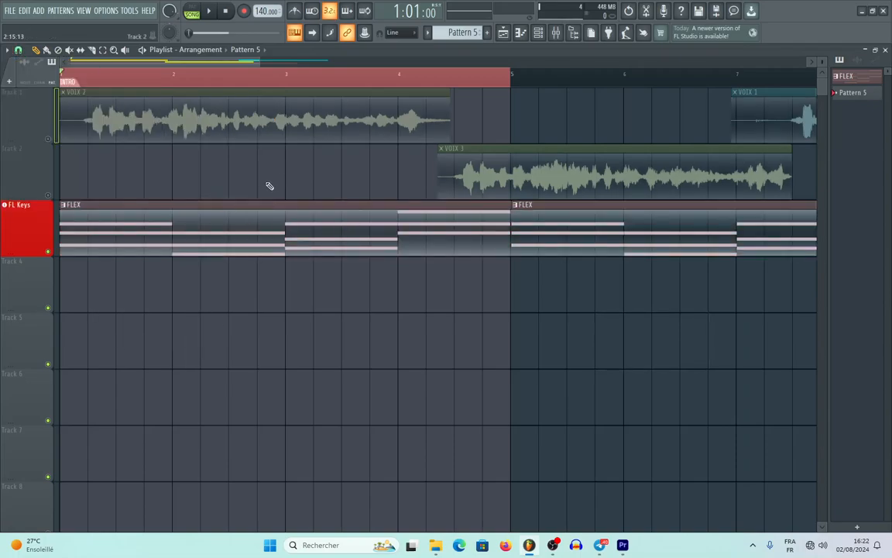
- Change the playlist's Behind clips style to Solid (more contrast)
left_click(6, 50)
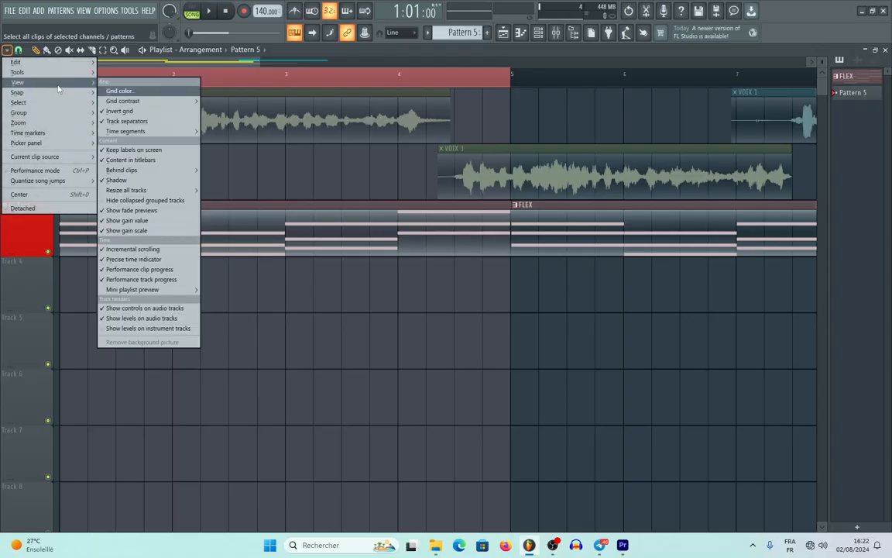
mouse_move(136, 170)
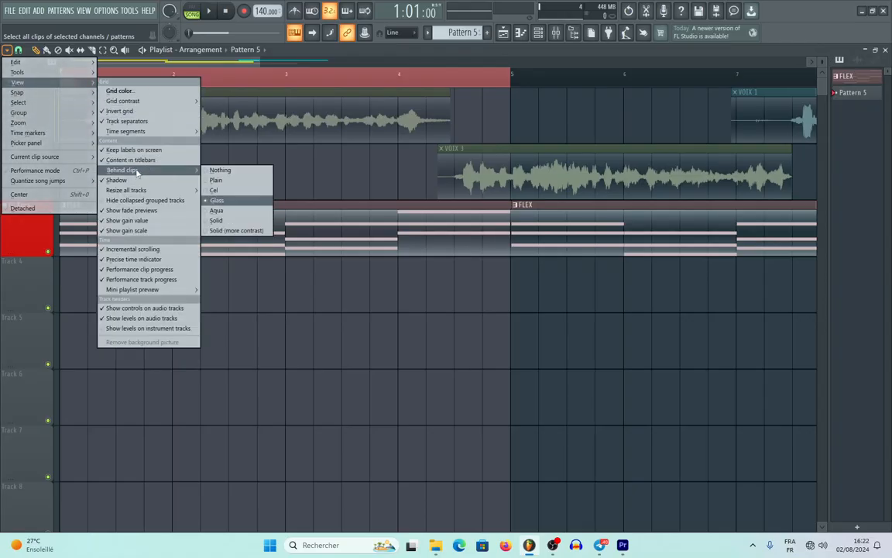
left_click(226, 230)
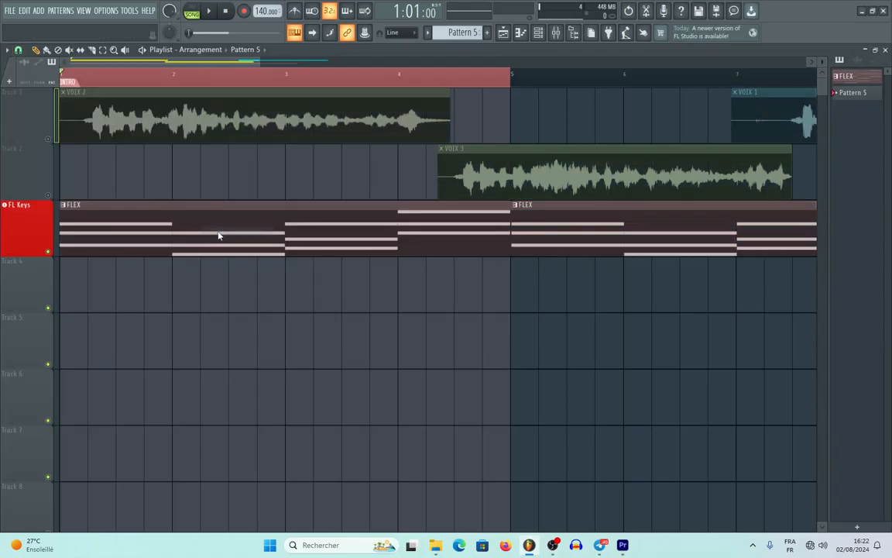
- Switch the playlist's Behind clips style to Plain
left_click(8, 50)
mouse_move(31, 82)
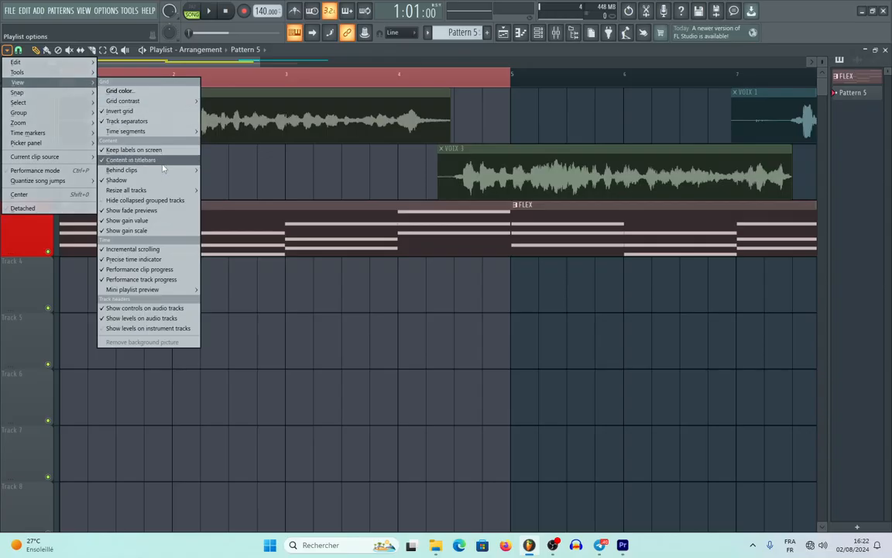
mouse_move(167, 194)
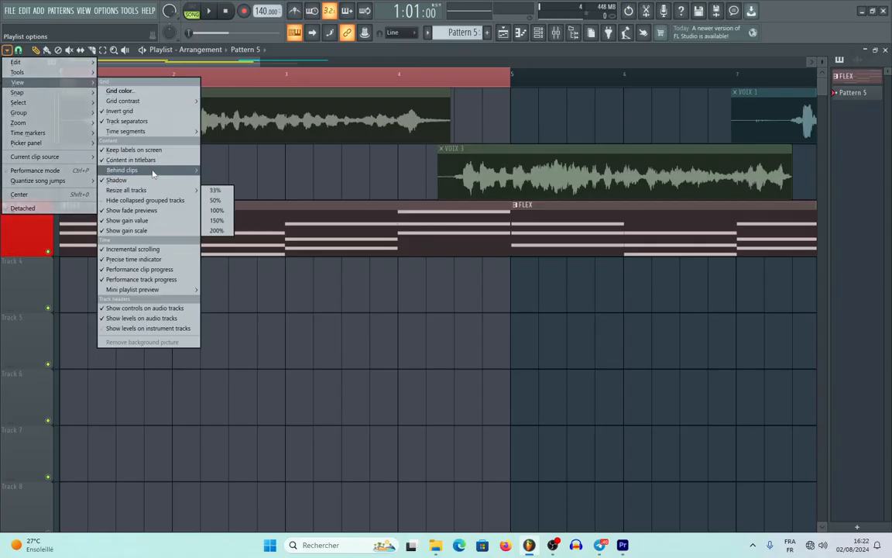
mouse_move(144, 170)
left_click(215, 182)
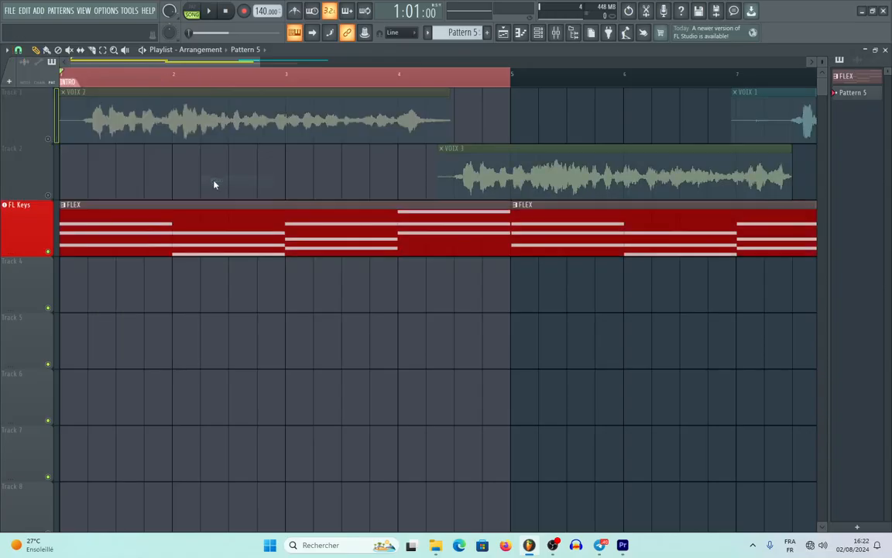
- Resize all playlist tracks to 200%
left_click(8, 50)
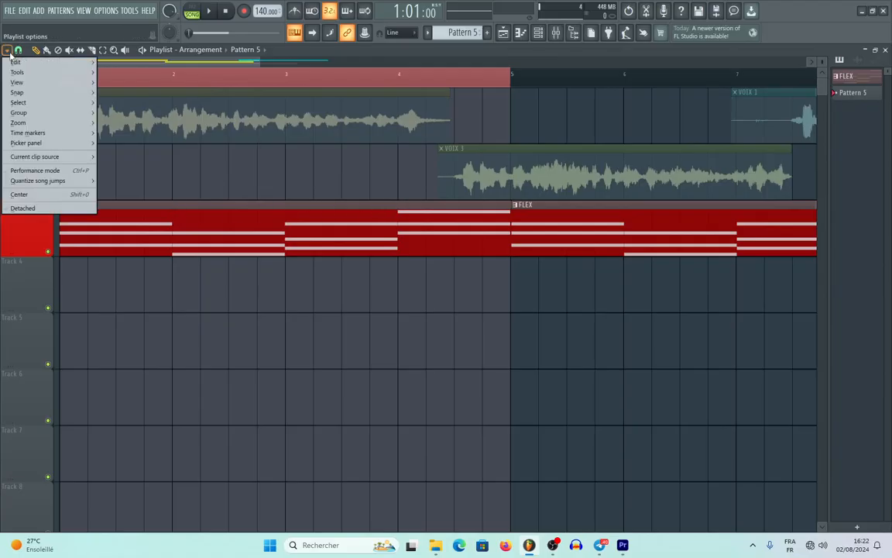
mouse_move(25, 91)
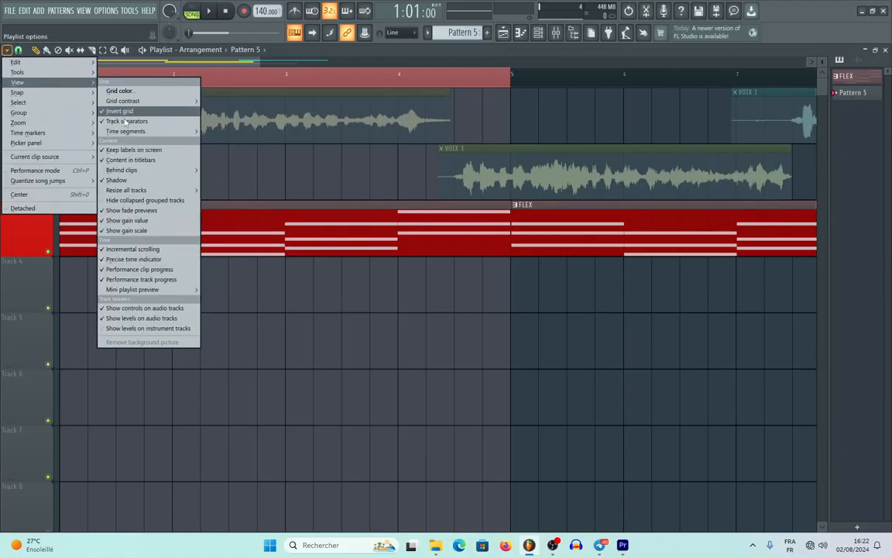
mouse_move(139, 190)
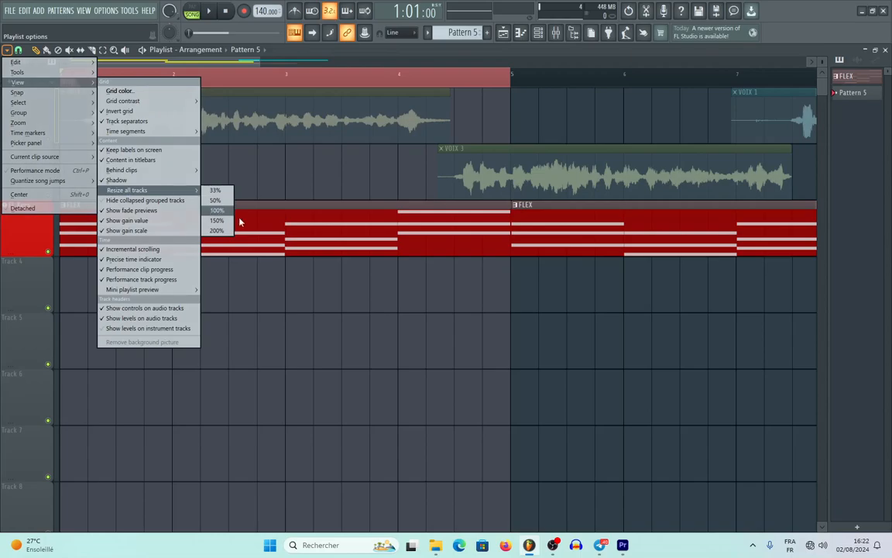
left_click(220, 231)
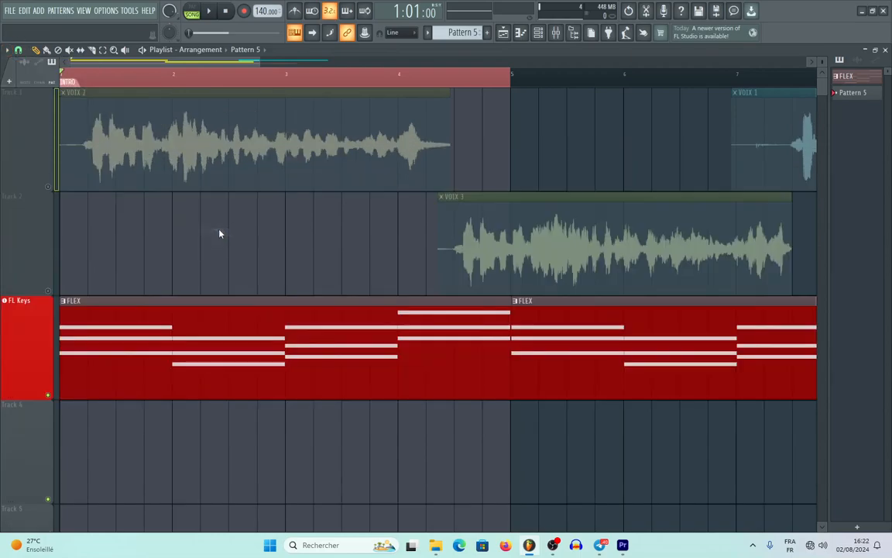
- Resize all playlist tracks to 33%
left_click(7, 51)
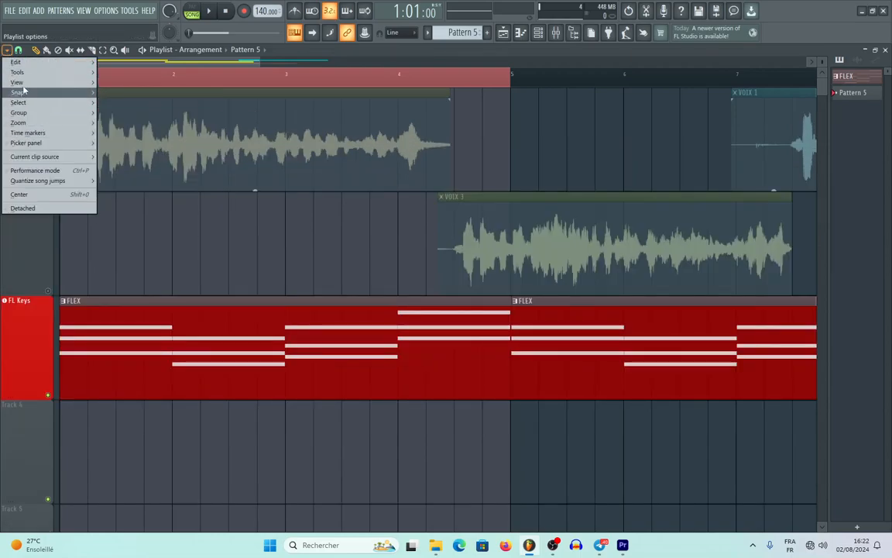
mouse_move(17, 82)
mouse_move(170, 191)
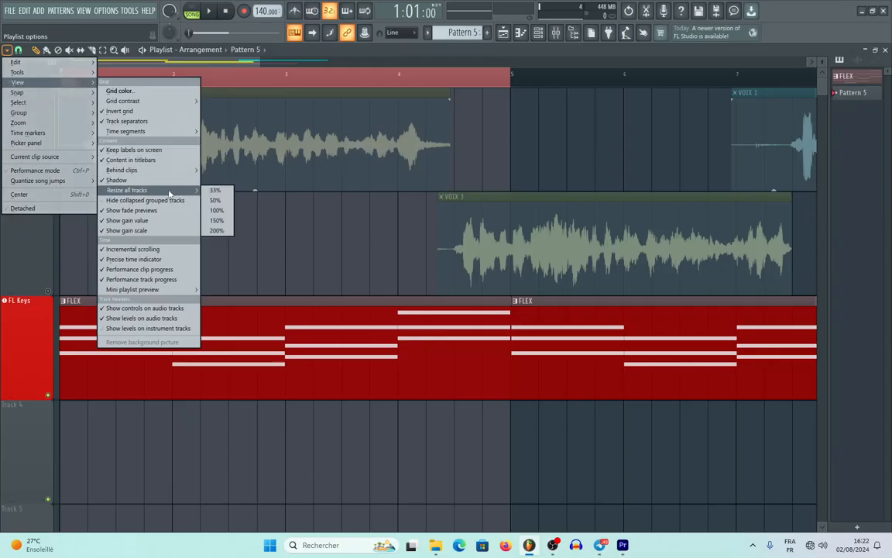
left_click(215, 191)
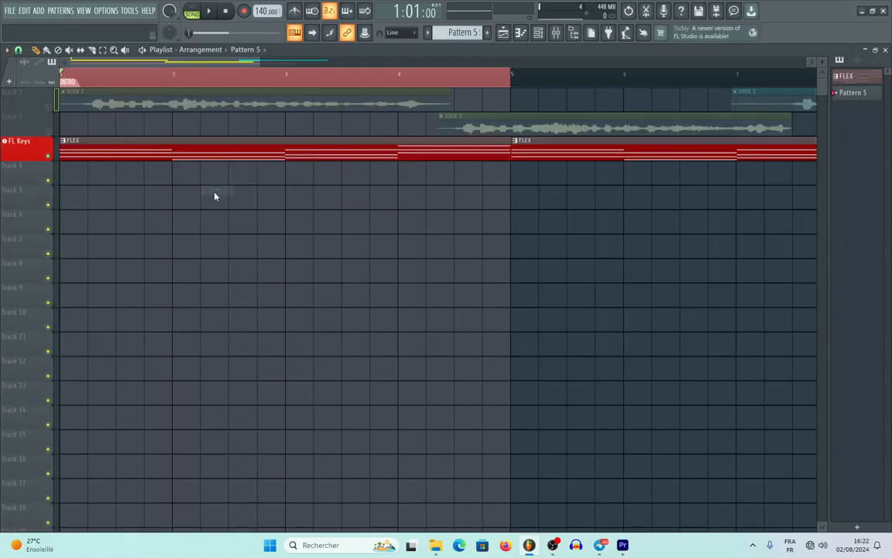
- Turn on the Snap fade handles option among the playlist's editing options
left_click(7, 51)
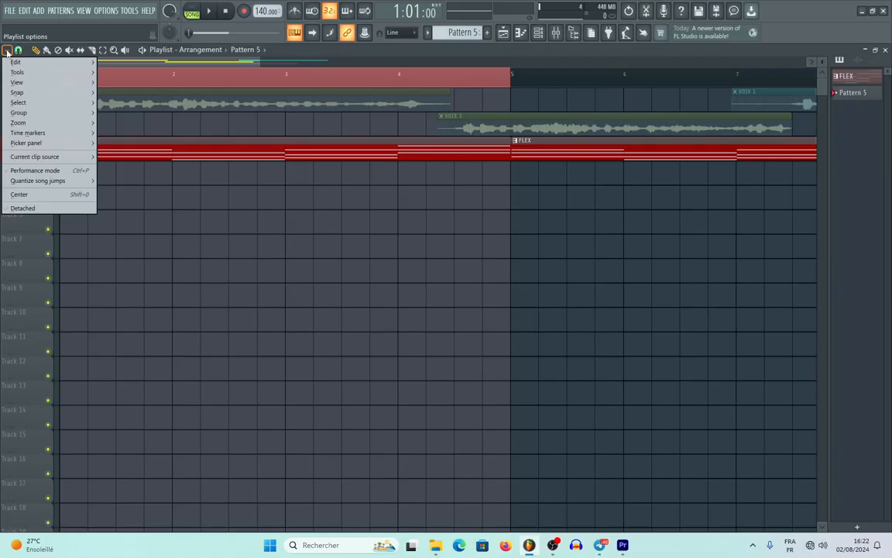
mouse_move(17, 61)
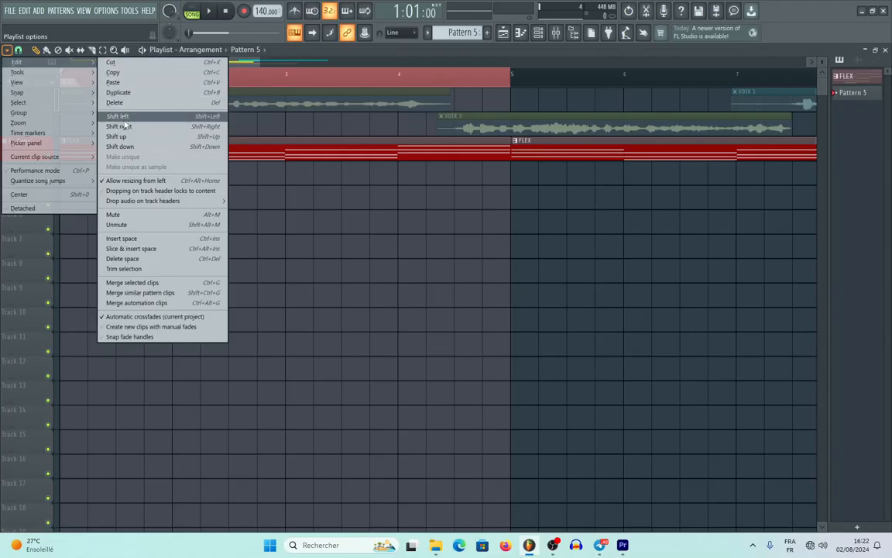
left_click(126, 338)
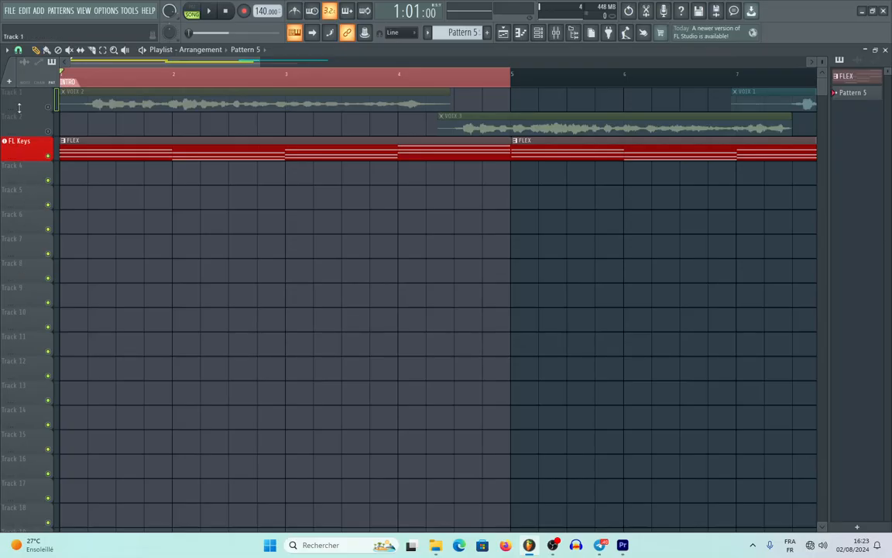
- Center the playlist and zoom its timeline out to show about 13 bars, with taller tracks
left_click(7, 50)
mouse_move(32, 93)
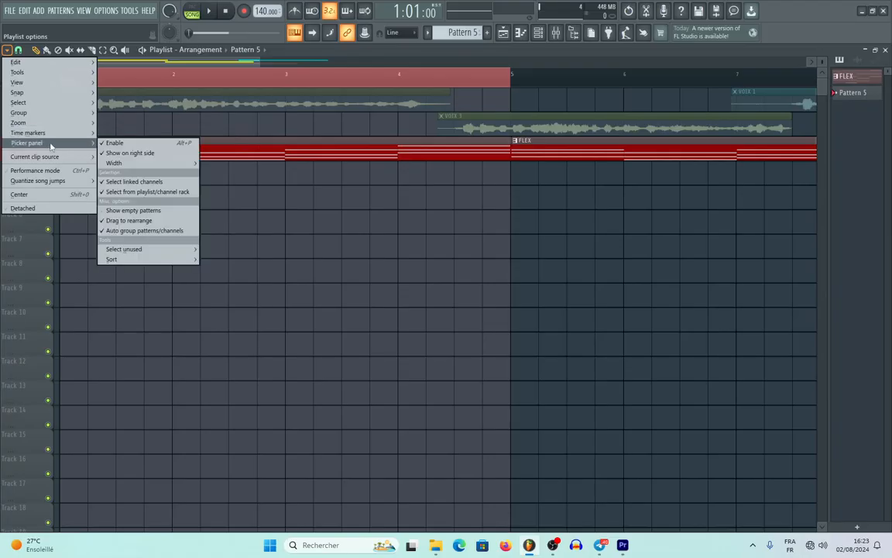
left_click(20, 195)
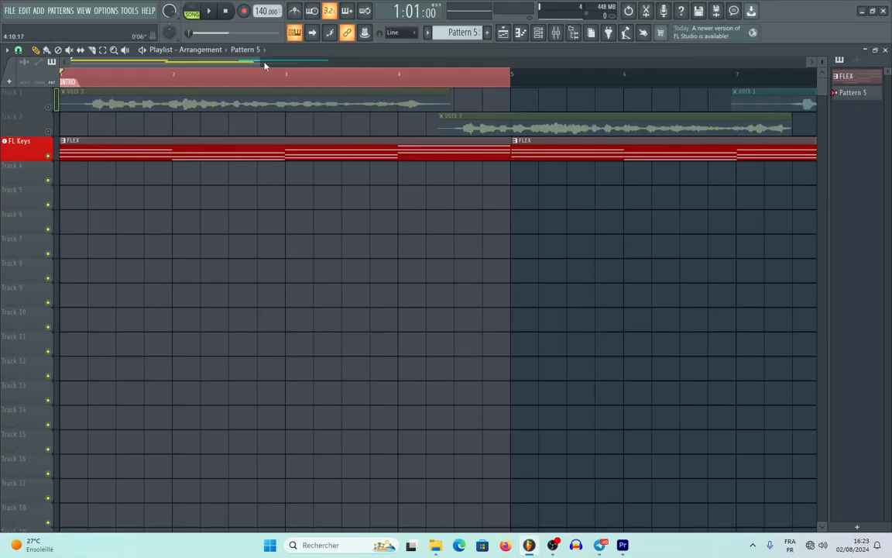
left_click_drag(259, 61, 429, 78)
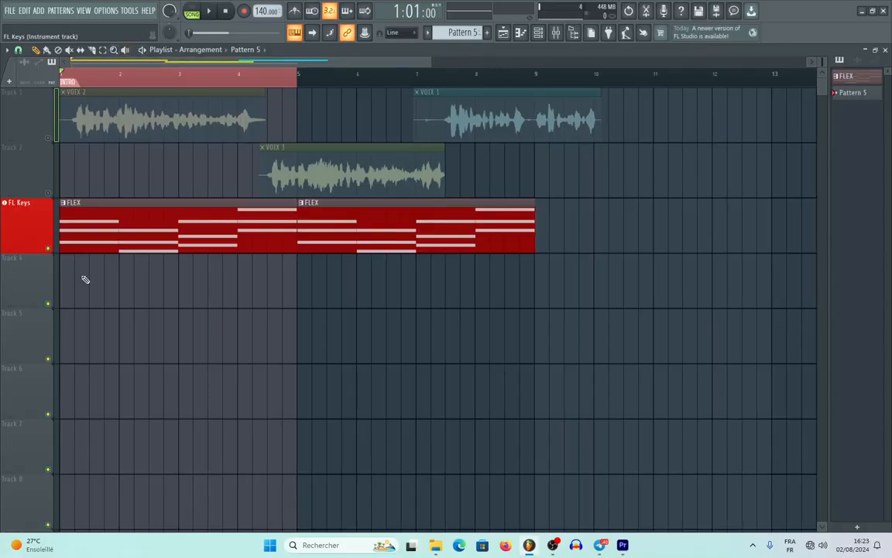